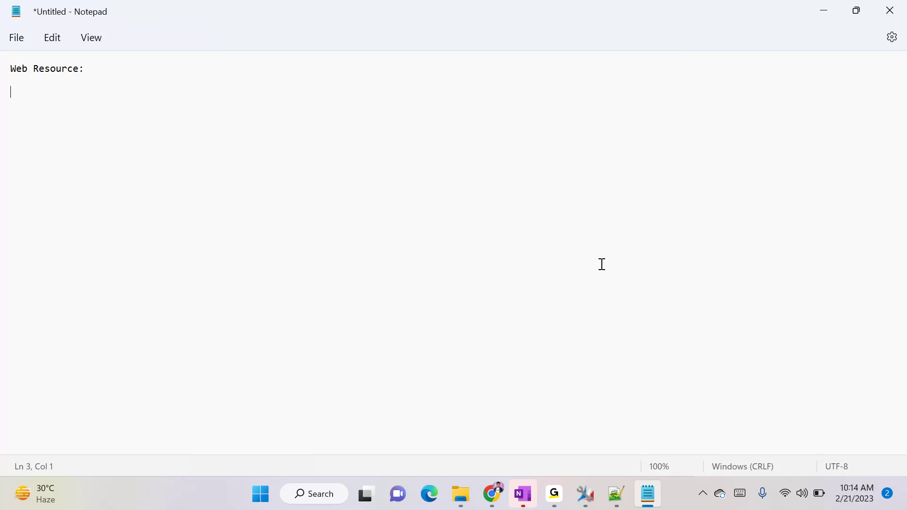
Enter HTML, Javascript and CSS on separate lines in Notepad
text(HTML)
key(Return)
text(Javascript)
key(Return)
text(CSS)
key(Return)
Add Jgeg, png and Ico as the remaining lines, replacing the mistyped Image entry
text(Image)
key(BackSpace)
key(BackSpace)
key(BackSpace)
key(BackSpace)
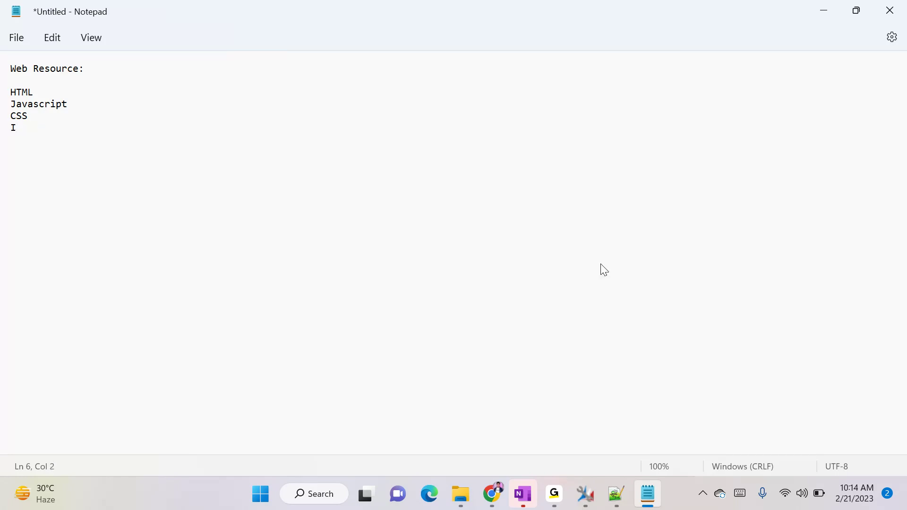
text(Jgeg)
key(Return)
text(png)
key(Return)
text(Ico)
Bring the Solution: SBI window forward and collapse the Entities node
mouse_move(492, 494)
click(574, 439)
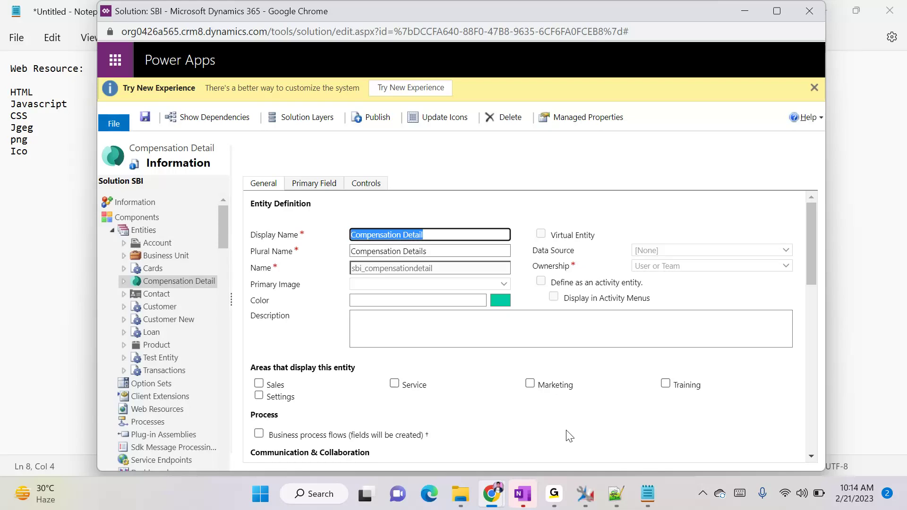
click(113, 230)
scroll(146, 330, down, 1)
scroll(146, 331, up, 2)
Show the SBI solution's Web Resources list and start a new web resource
click(147, 281)
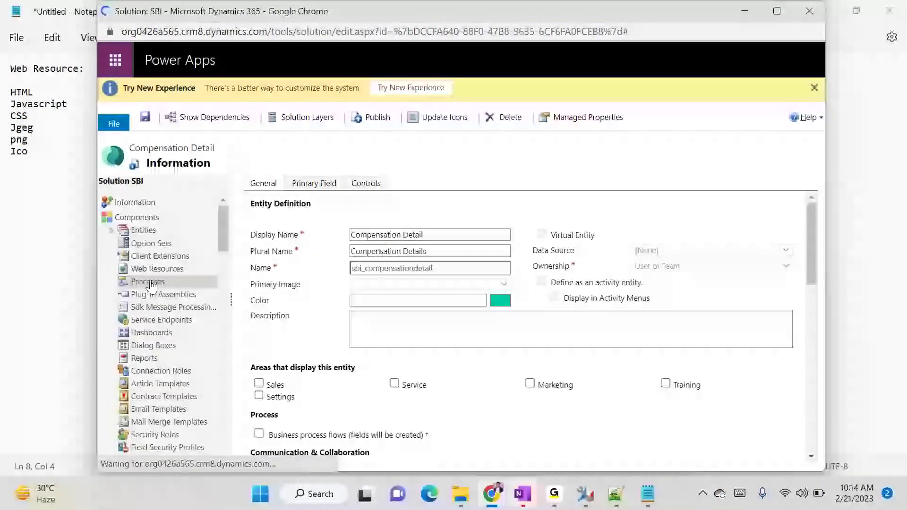
click(161, 270)
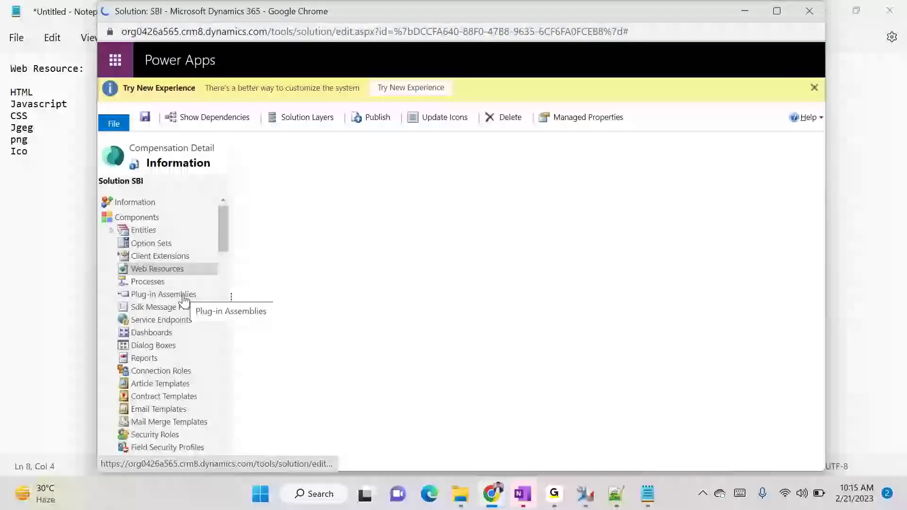
click(177, 276)
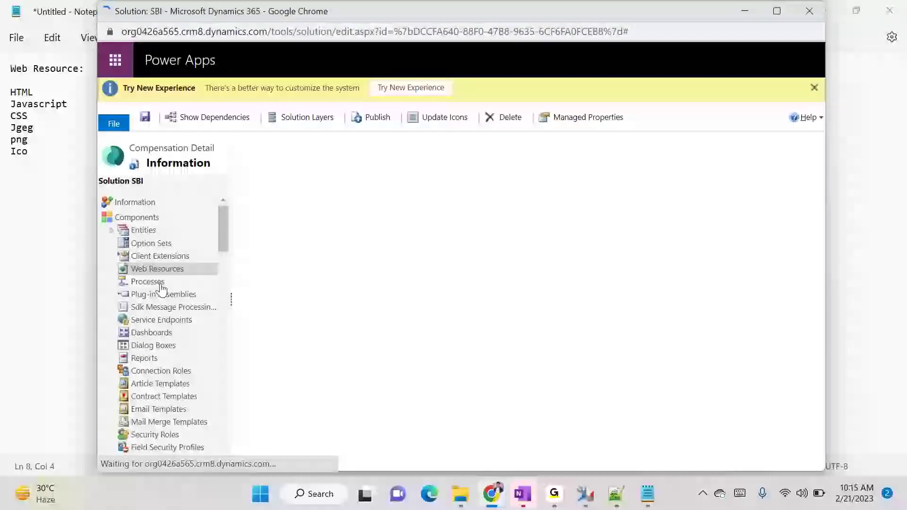
click(197, 271)
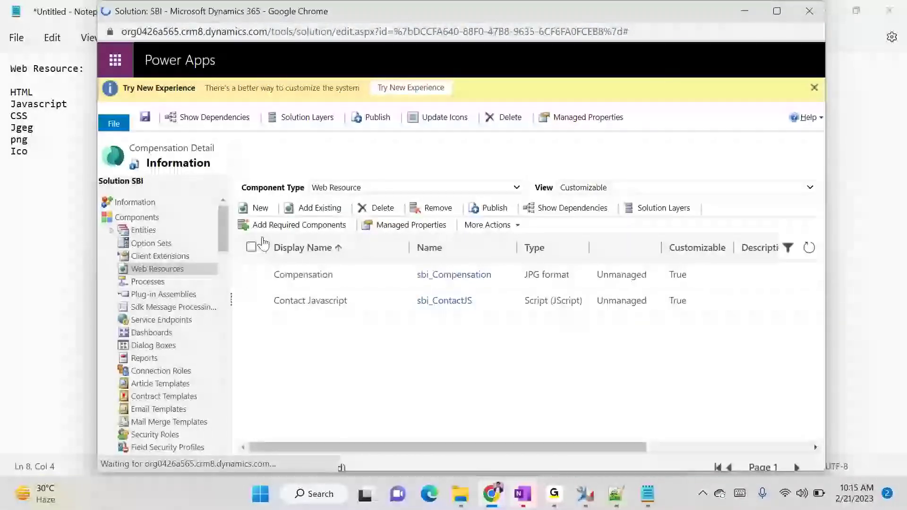
click(259, 208)
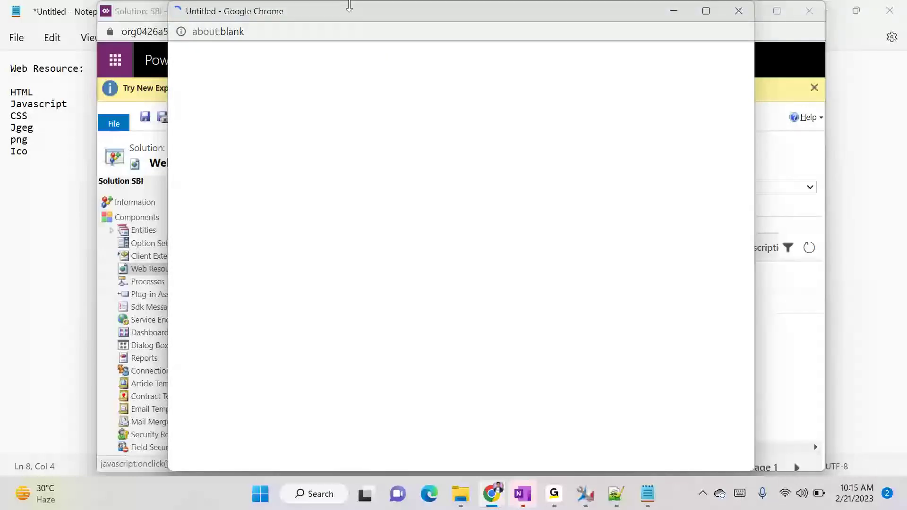
Move the blank popup aside and back, then bring Notepad to the front
drag(358, 10, 736, 66)
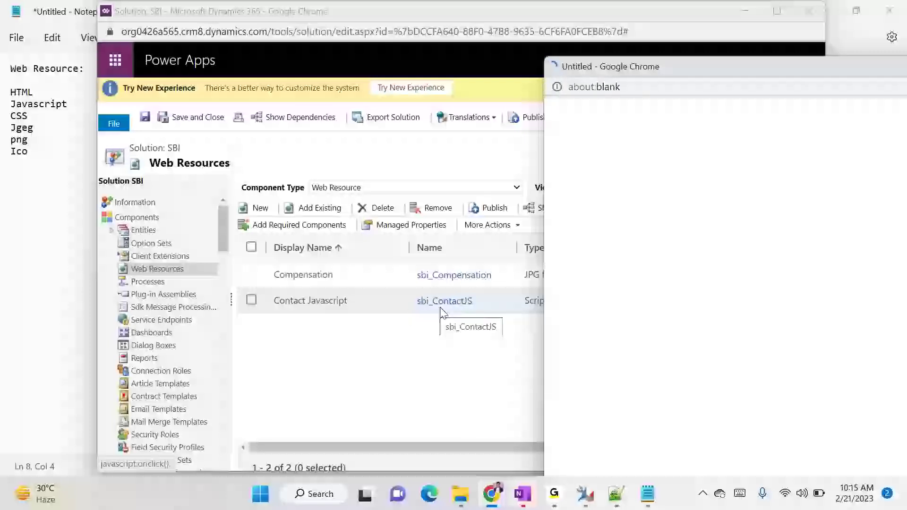
drag(680, 66, 282, 43)
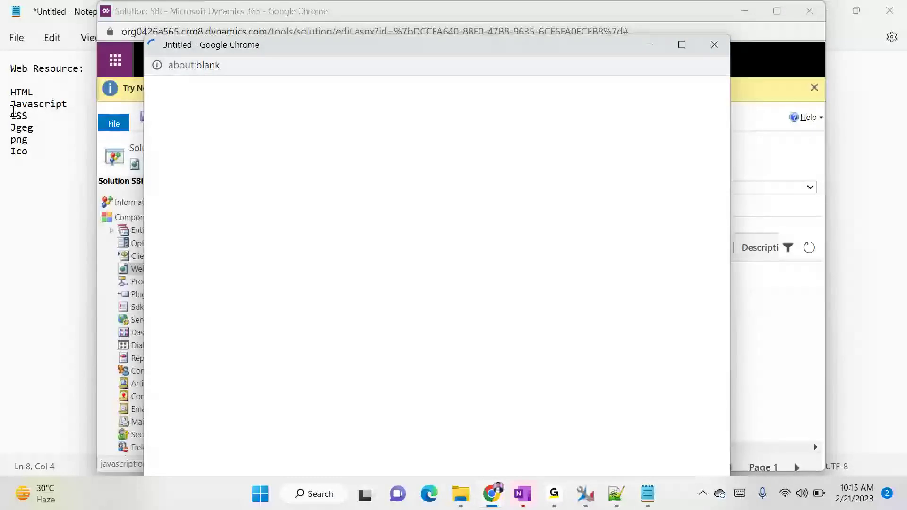
click(35, 93)
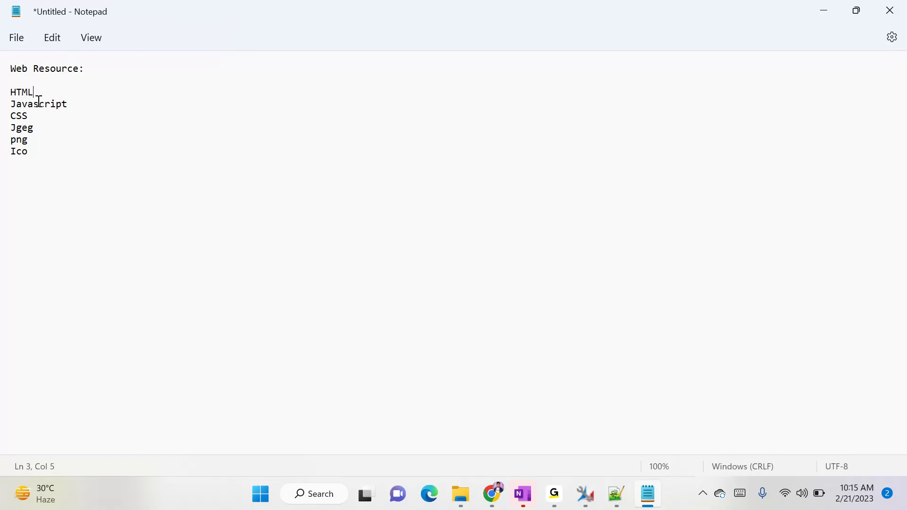
Highlight the HTML, Javascript and CSS entries in the notes in turn
drag(33, 93, 75, 103)
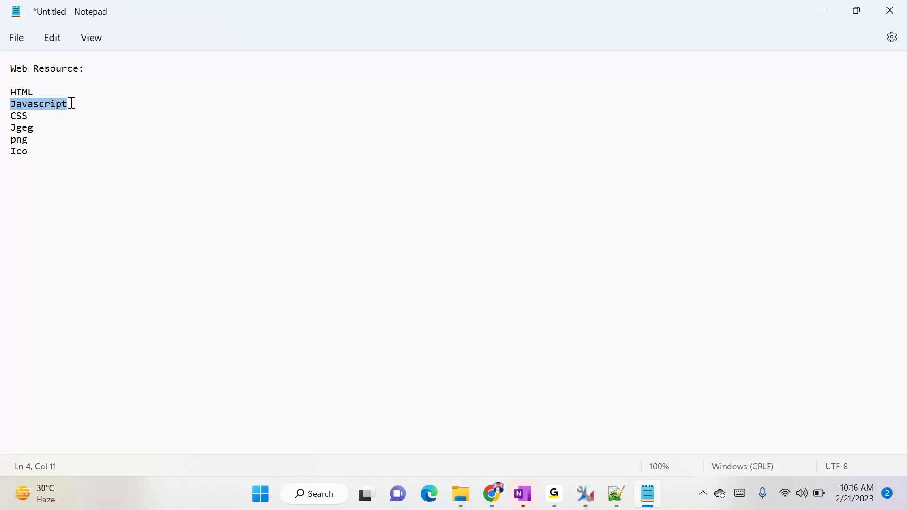
click(15, 105)
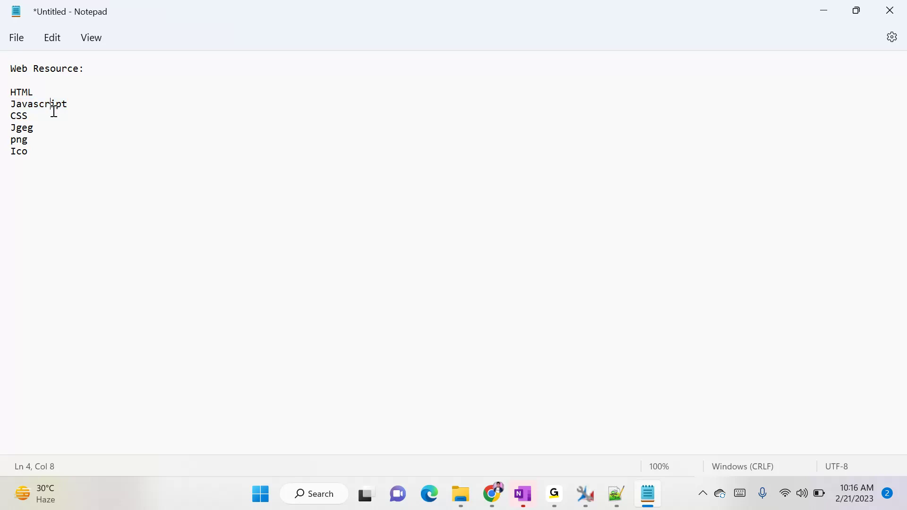
drag(48, 116, 3, 122)
click(22, 116)
Show the Type dropdown's formats in the Web Resource: New form, then close that window
double_click(17, 115)
click(21, 128)
key(alt+Tab)
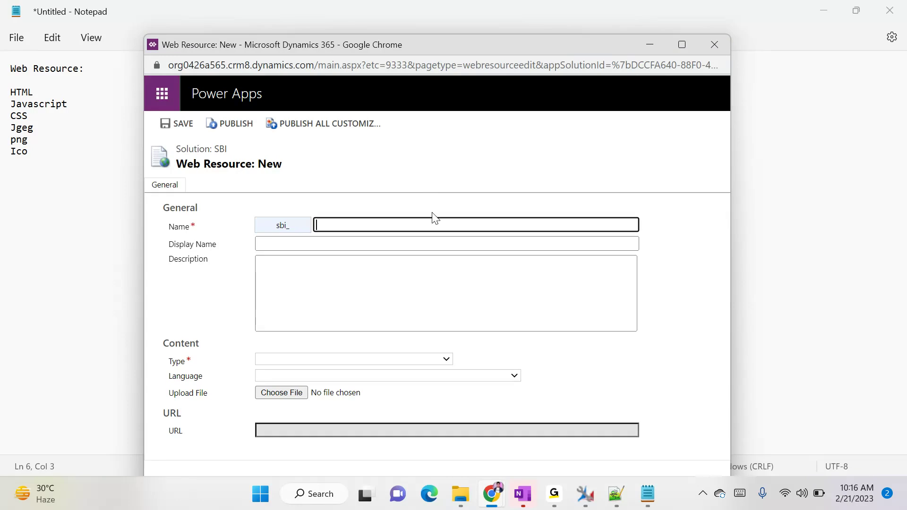
click(385, 359)
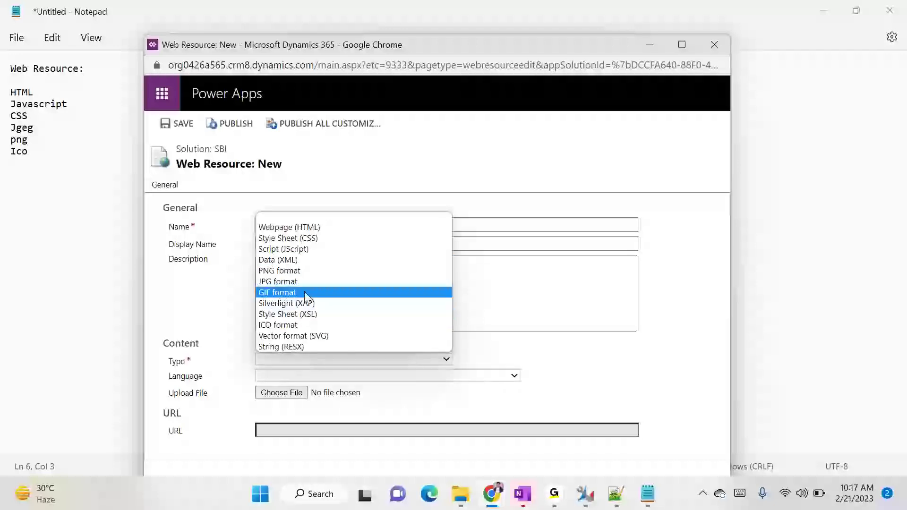
click(705, 50)
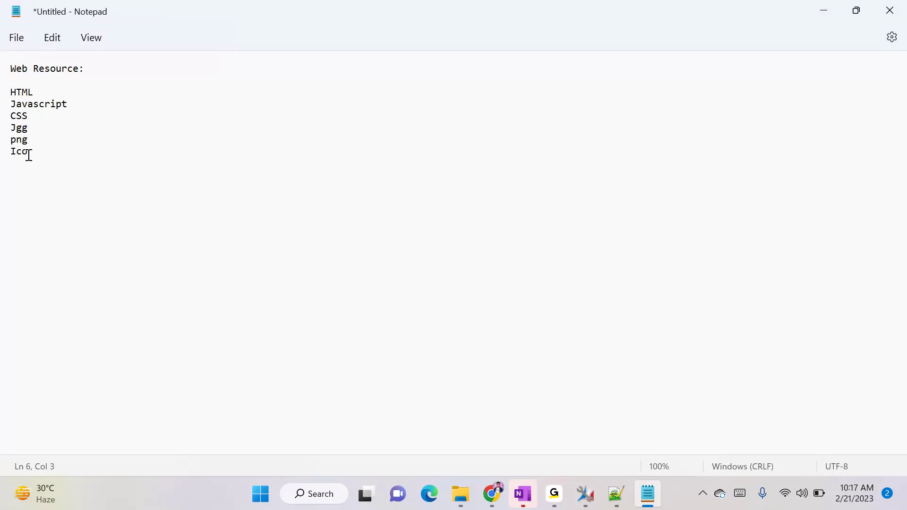
Highlight the Jgg, png and Ico lines, minimise Notepad and return to the browser
drag(29, 155, 5, 129)
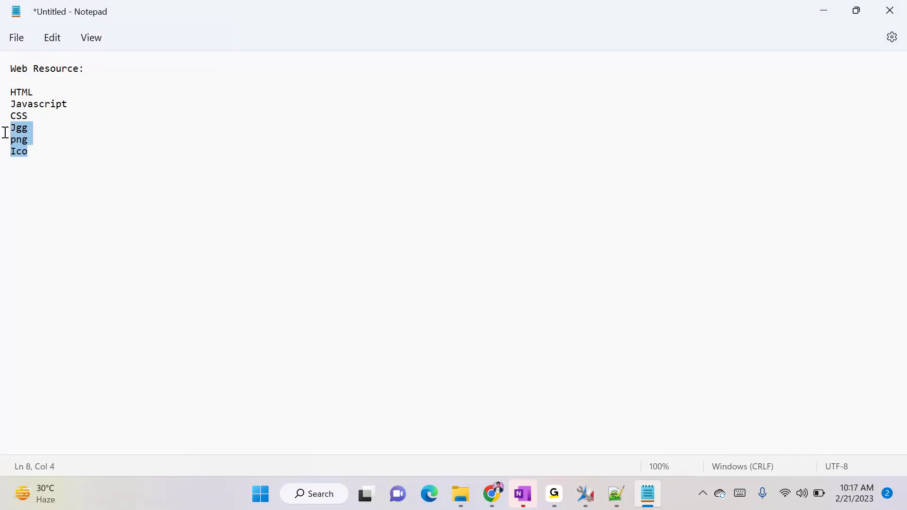
click(812, 8)
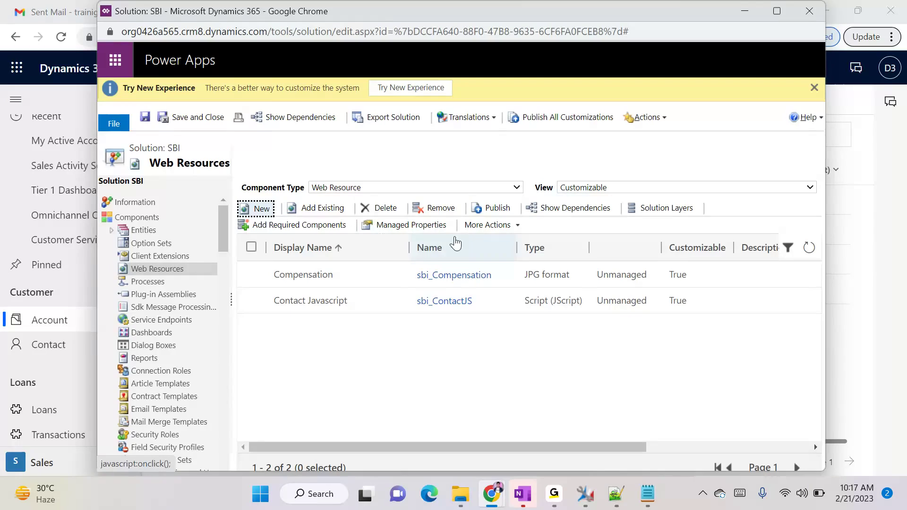
mouse_move(491, 494)
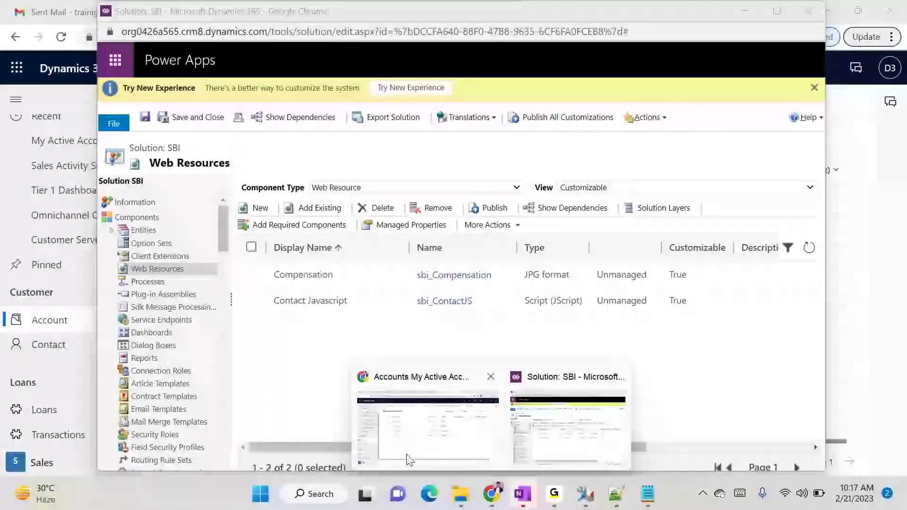
click(406, 454)
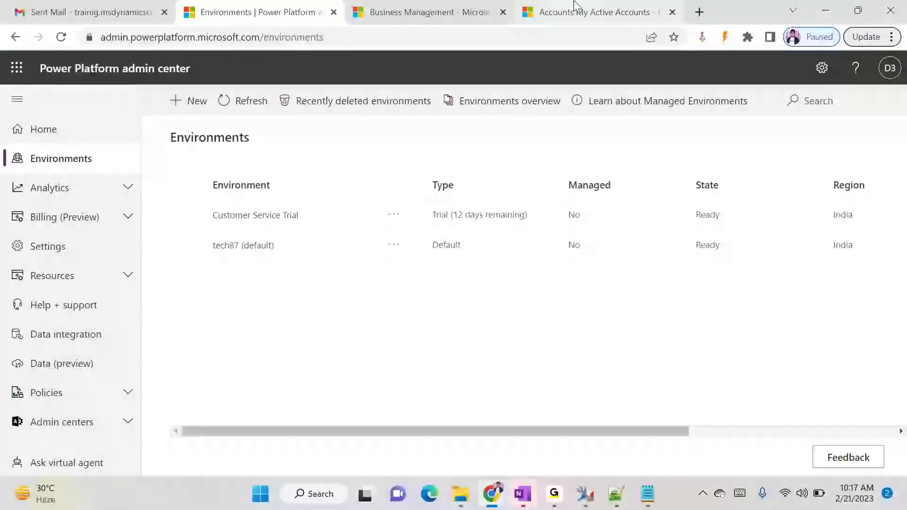
click(593, 12)
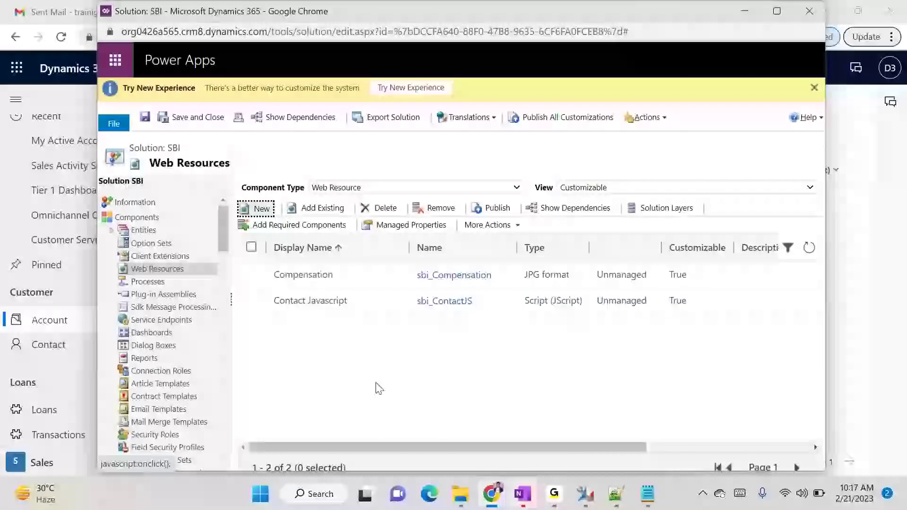
Start another new web resource and locate the LoyaltyMem 16x16 icon in Downloads
click(258, 208)
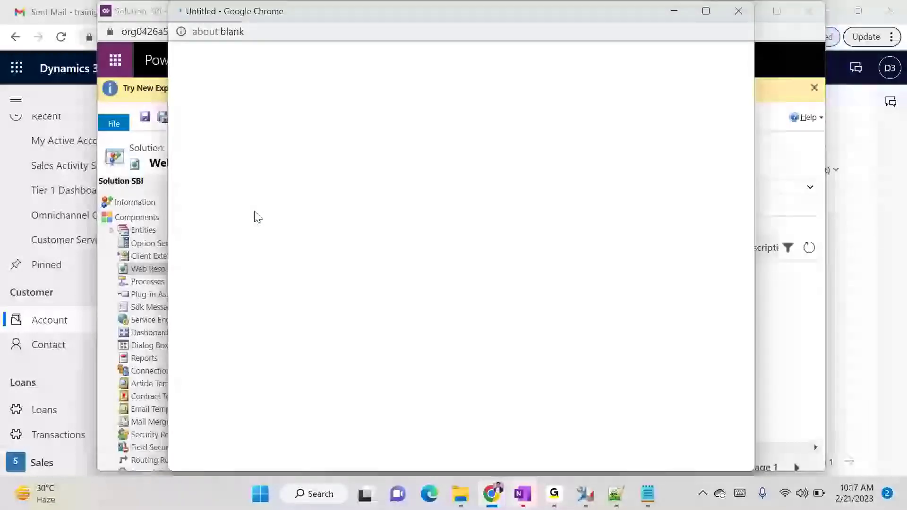
click(461, 495)
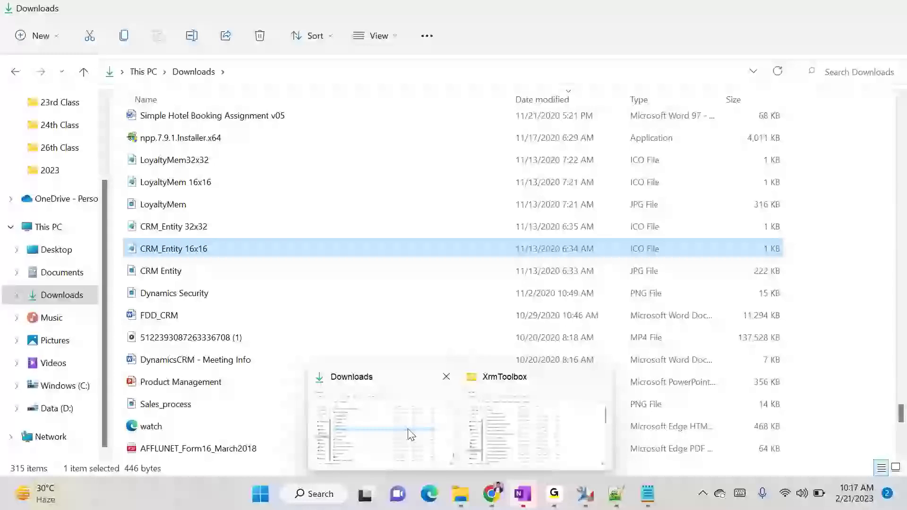
click(410, 434)
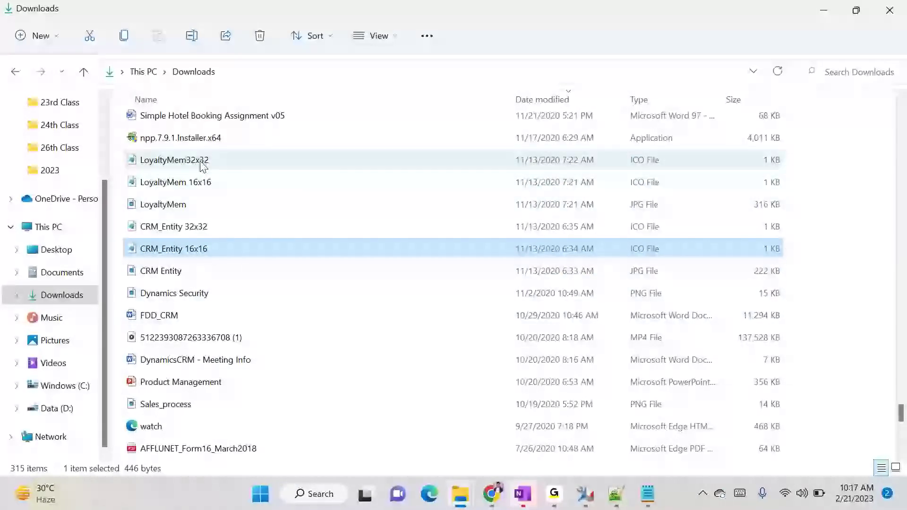
mouse_move(204, 167)
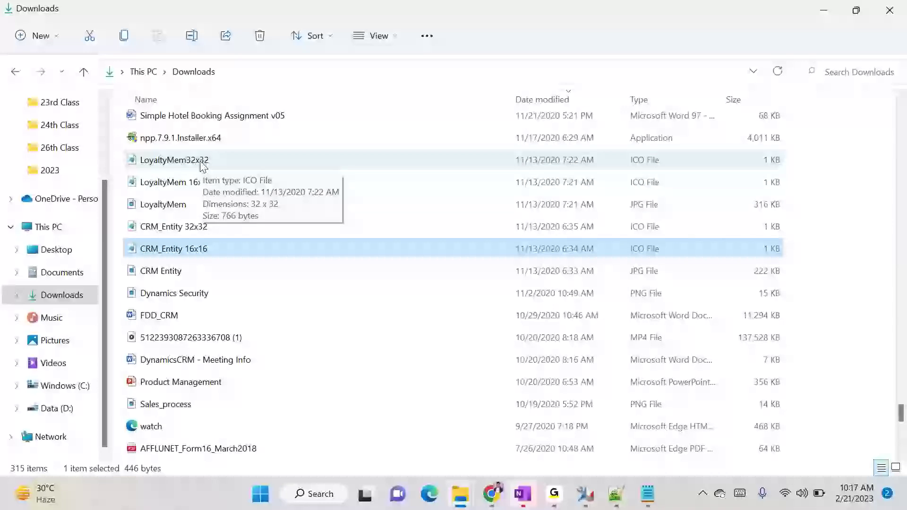
scroll(209, 202, up, 1)
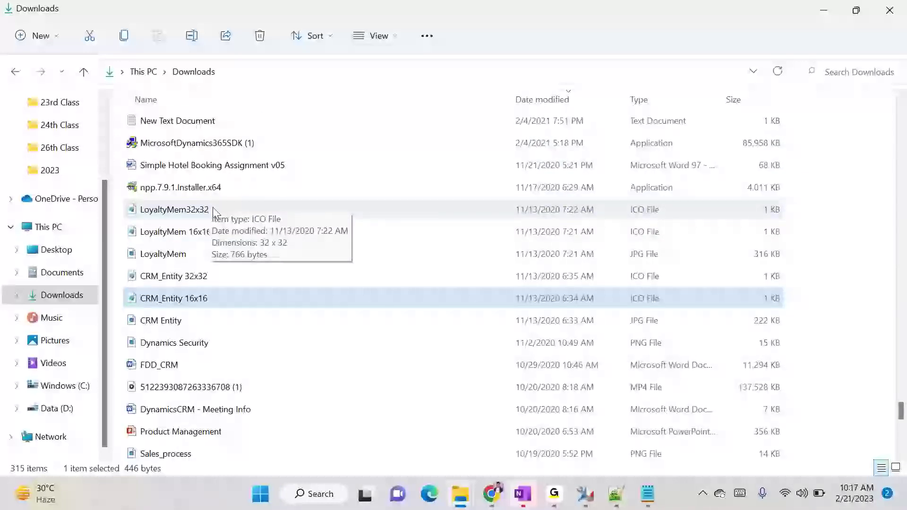
click(205, 231)
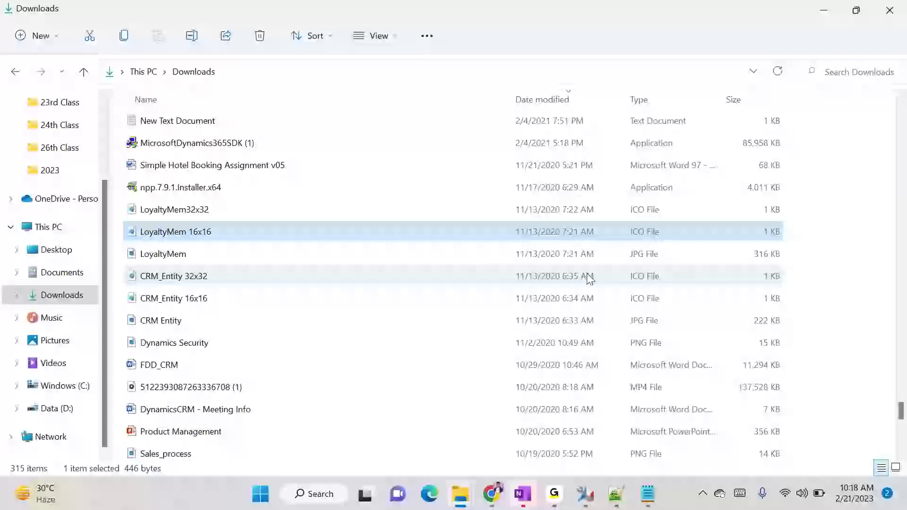
click(492, 494)
Open shutterstock.com in a new browser tab
click(698, 12)
text(shu)
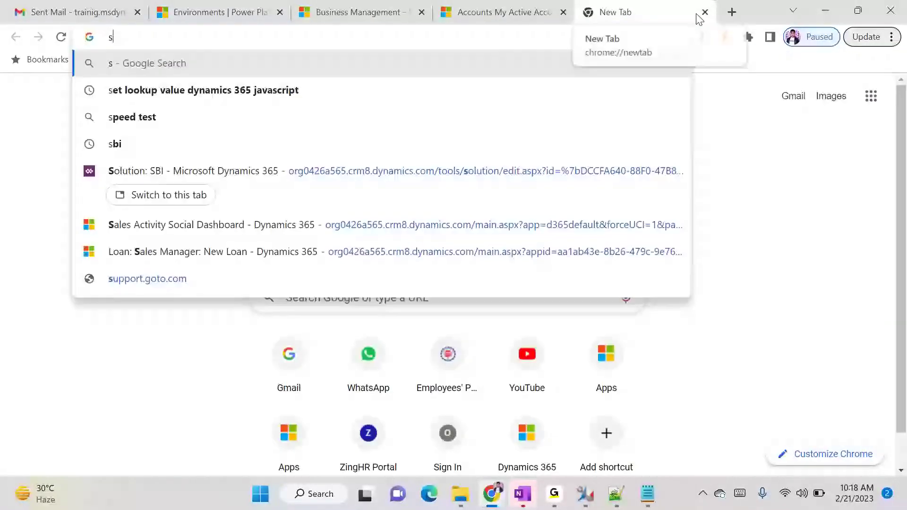
key(Right)
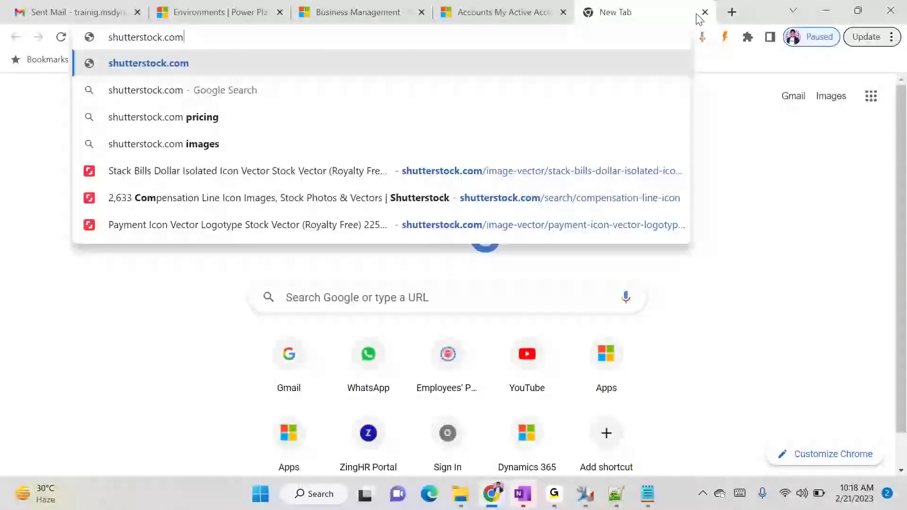
key(Return)
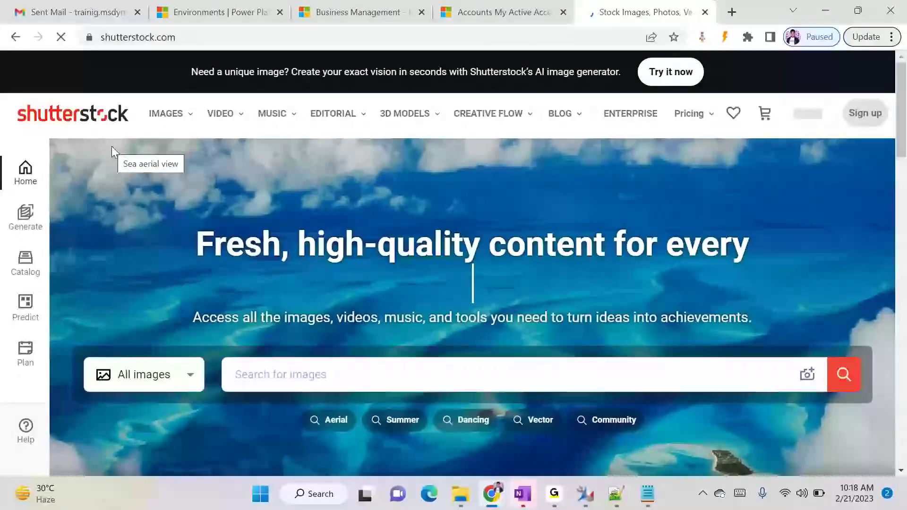
scroll(489, 356, down, 3)
scroll(489, 356, down, 8)
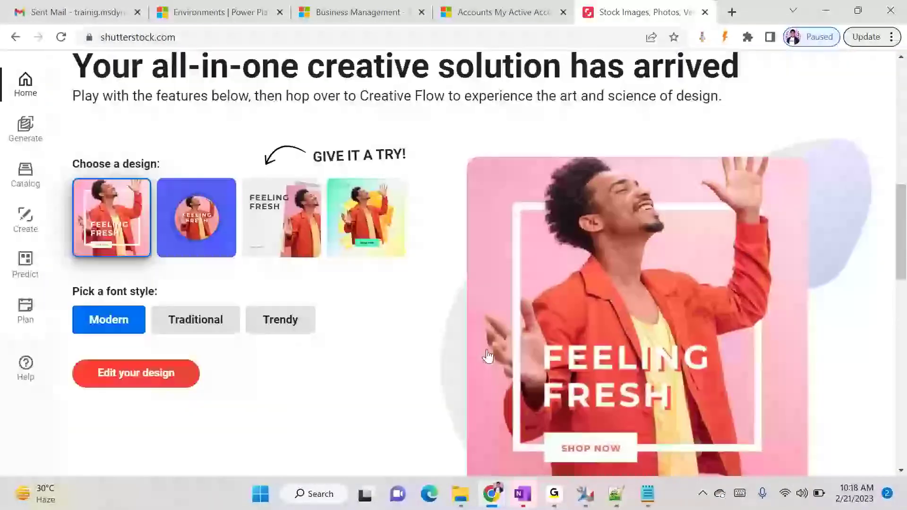
scroll(486, 354, up, 6)
scroll(486, 353, up, 5)
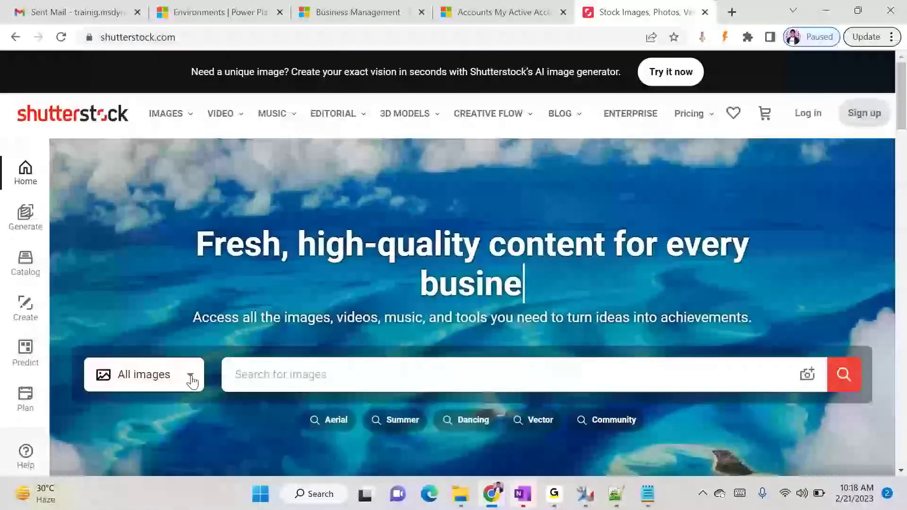
scroll(310, 304, down, 2)
scroll(313, 305, up, 1)
scroll(313, 305, up, 1)
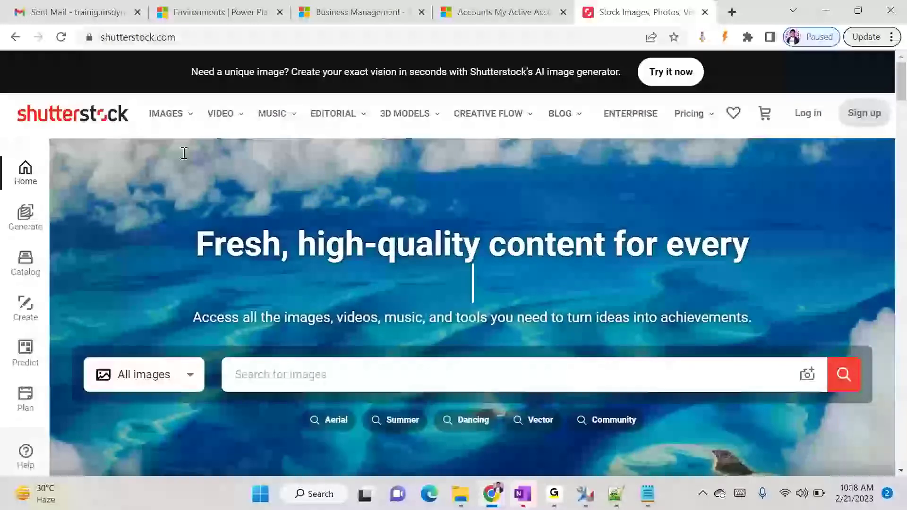
Search Shutterstock images for 'transaction icon'
click(167, 124)
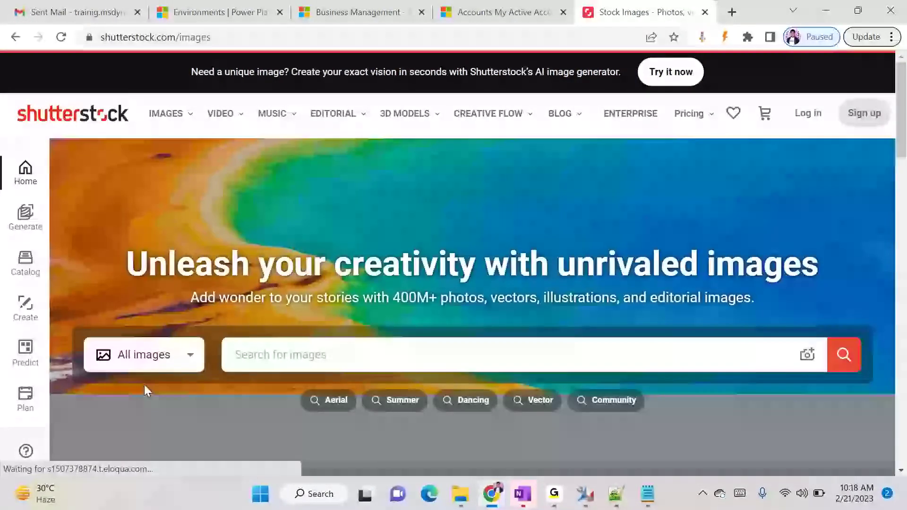
click(367, 357)
scroll(366, 357, down, 3)
scroll(354, 350, up, 3)
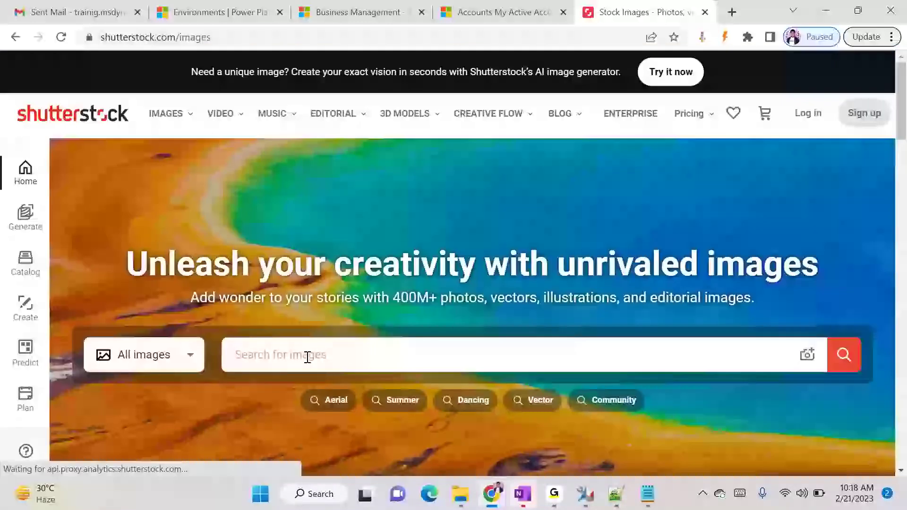
text(Transa)
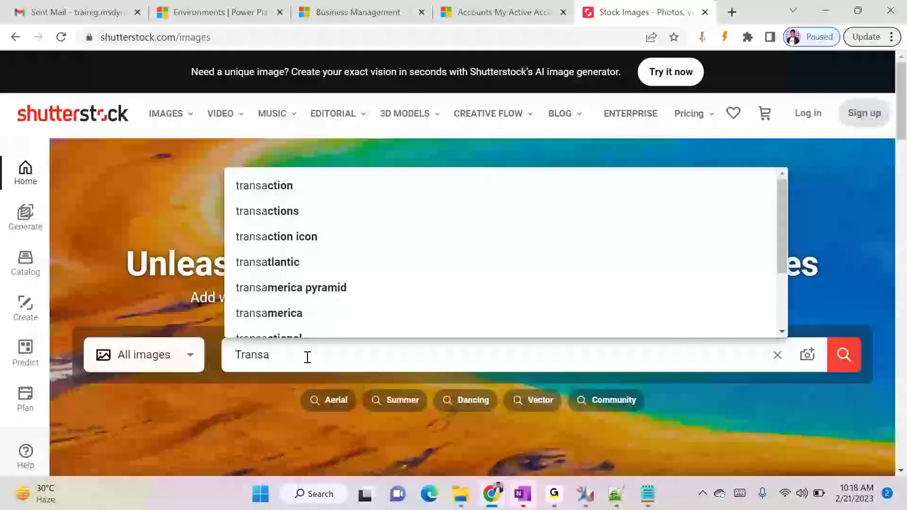
key(BackSpace)
text(c)
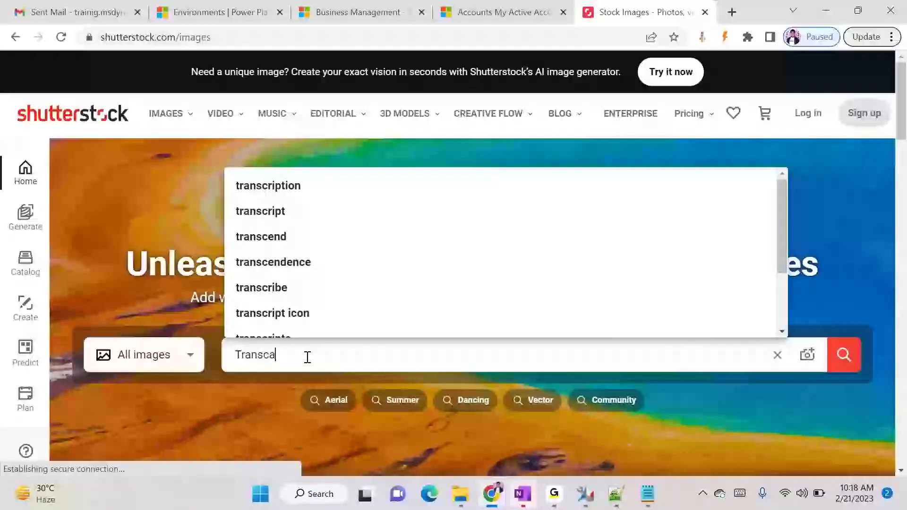
key(BackSpace)
text(a)
text(cc)
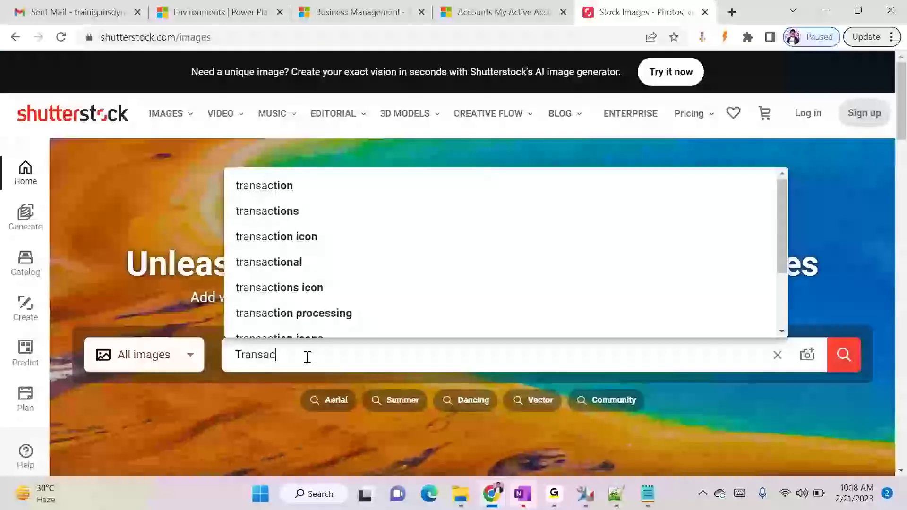
click(284, 238)
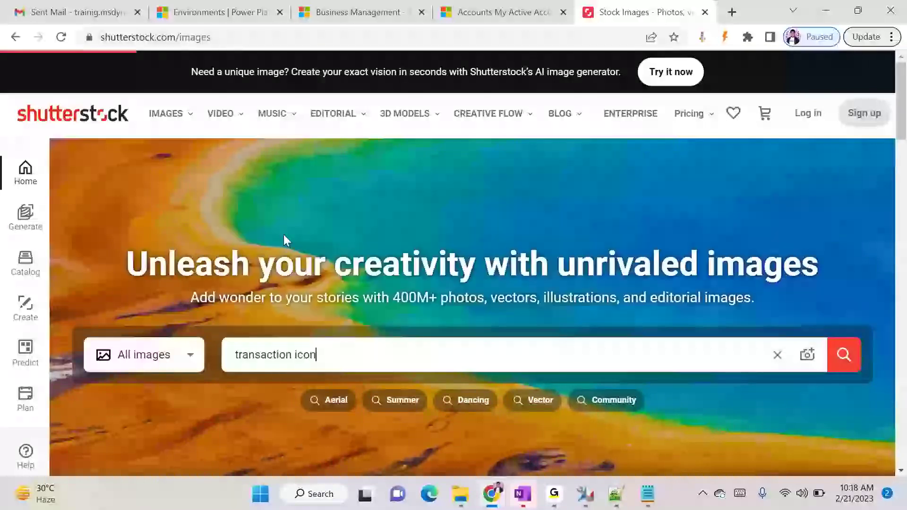
Open the Arrow Replace Vector two-arrow icon from the results
scroll(454, 313, down, 1)
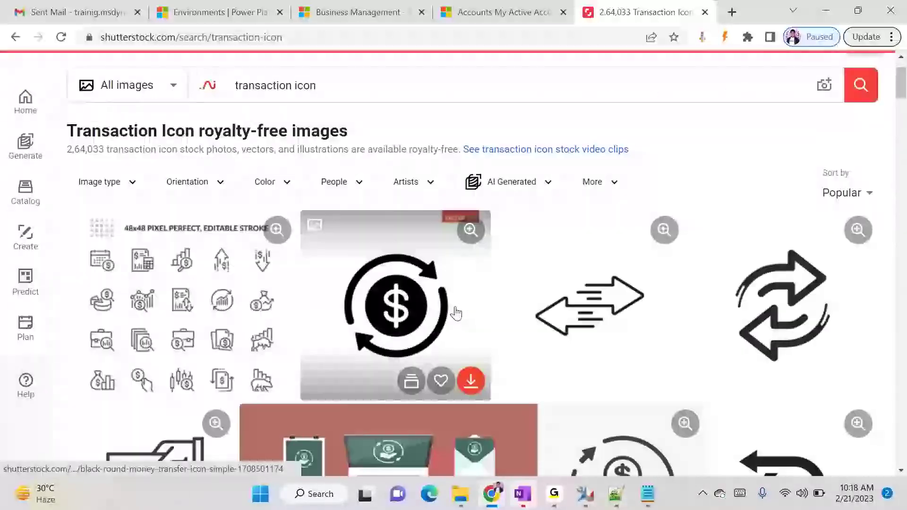
scroll(455, 311, down, 1)
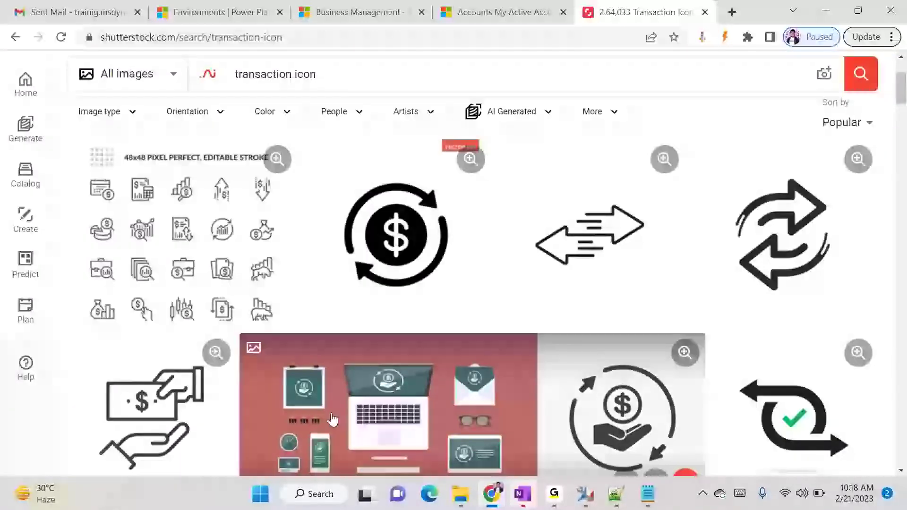
click(780, 246)
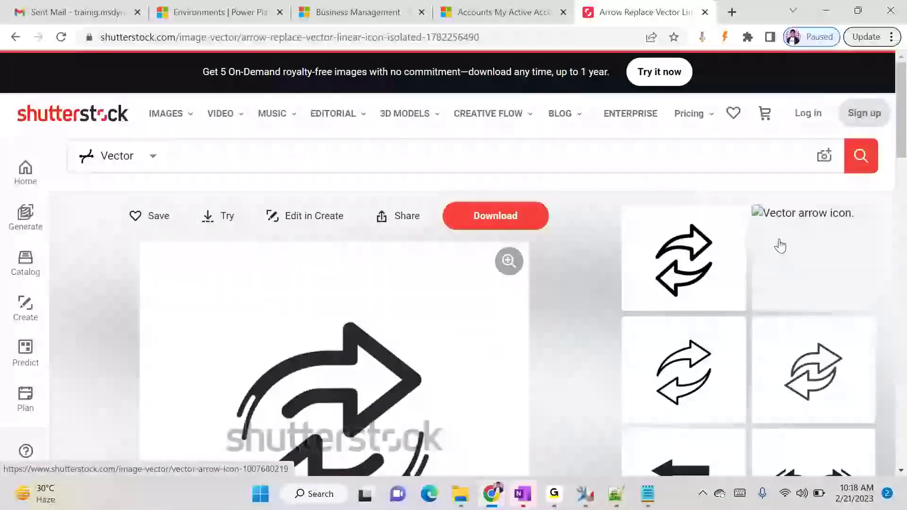
scroll(780, 245, down, 1)
scroll(567, 397, down, 5)
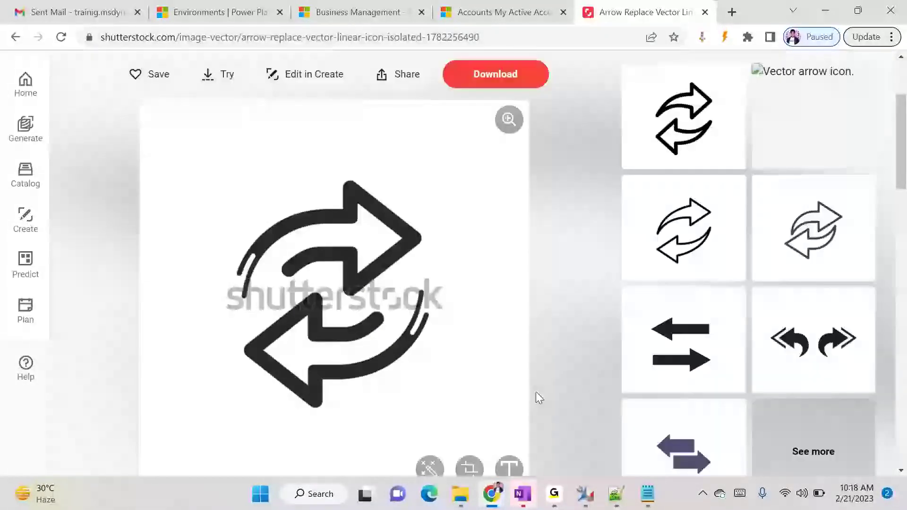
scroll(544, 393, up, 5)
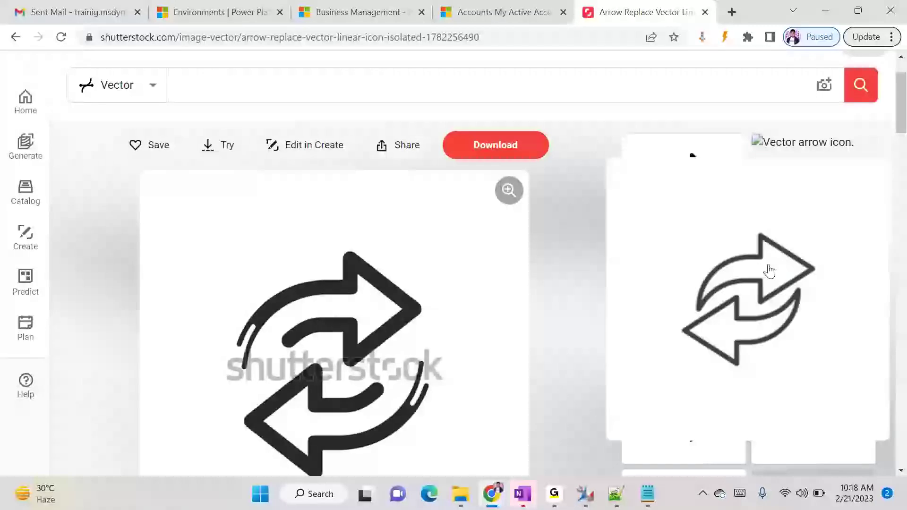
Launch Snipping Tool and snip the two-arrow icon, adding a small yellow highlight mark
key(super)
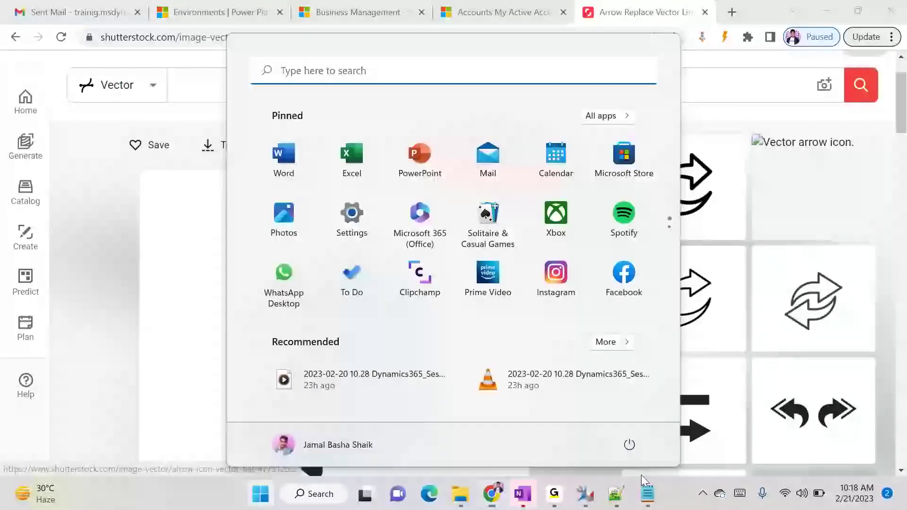
text(s)
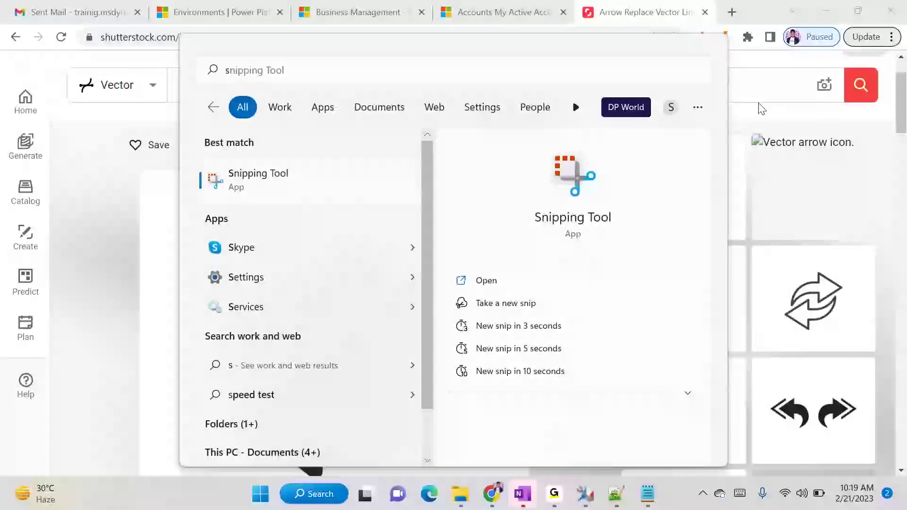
key(Return)
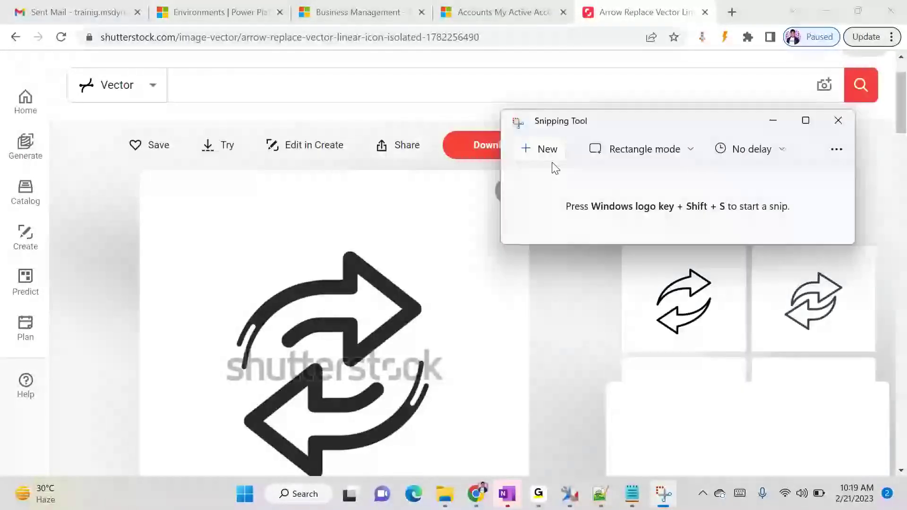
click(552, 161)
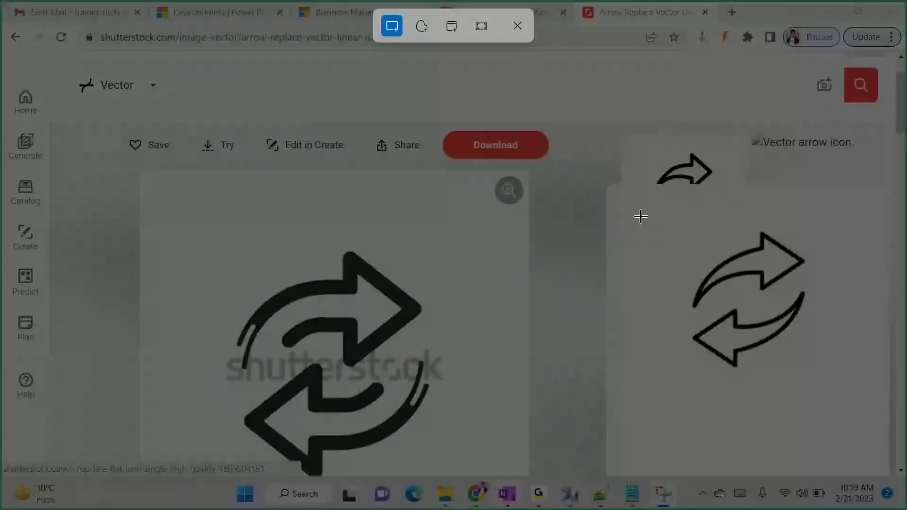
drag(675, 206, 828, 377)
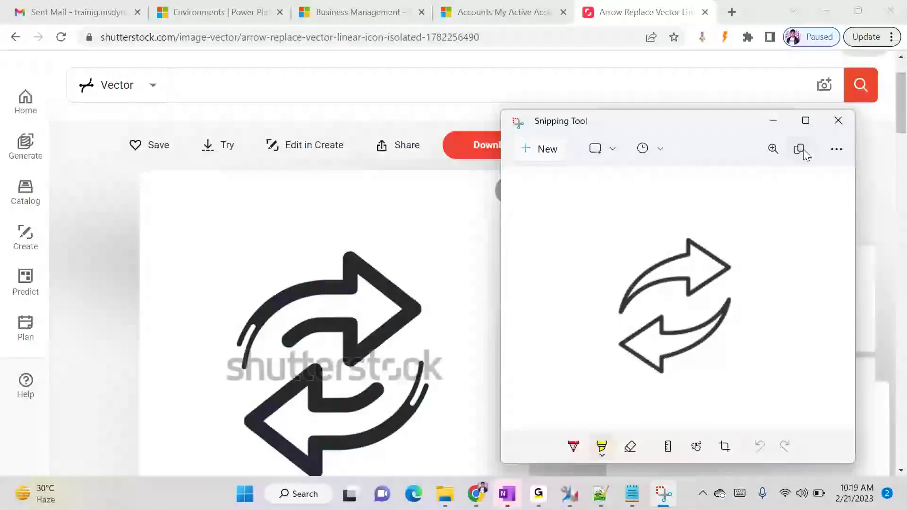
key(alt)
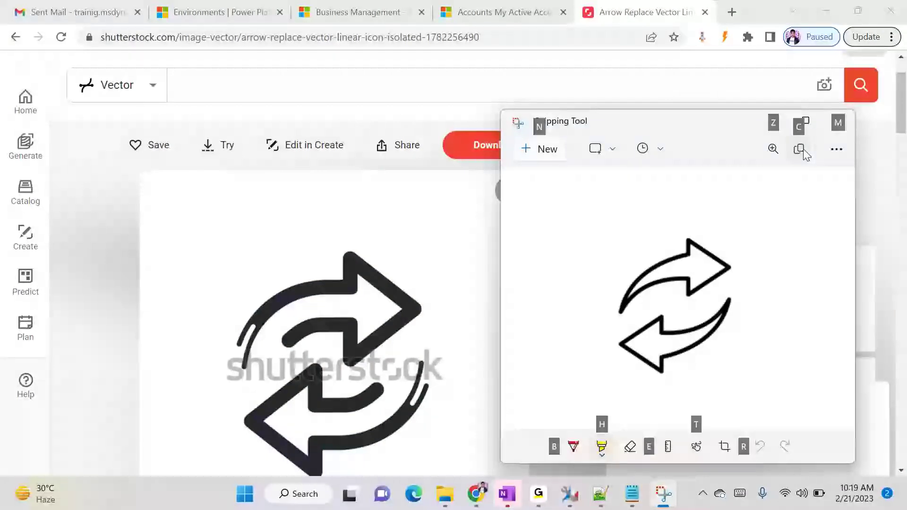
click(659, 376)
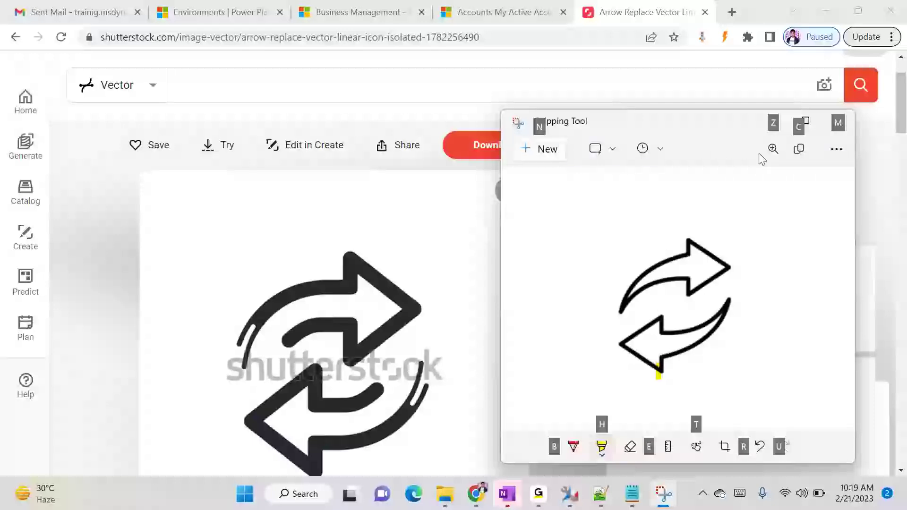
Launch Paint and paste the captured arrow icon onto the canvas
key(super)
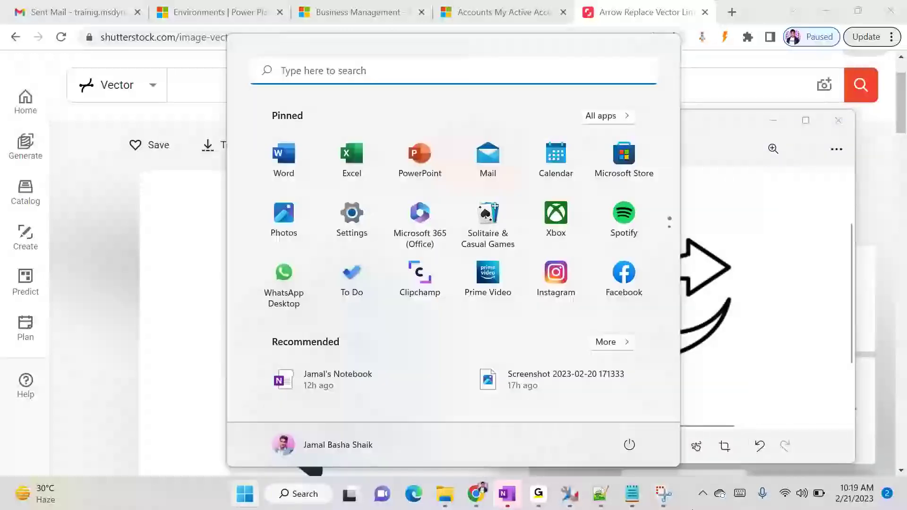
text(pa)
key(Return)
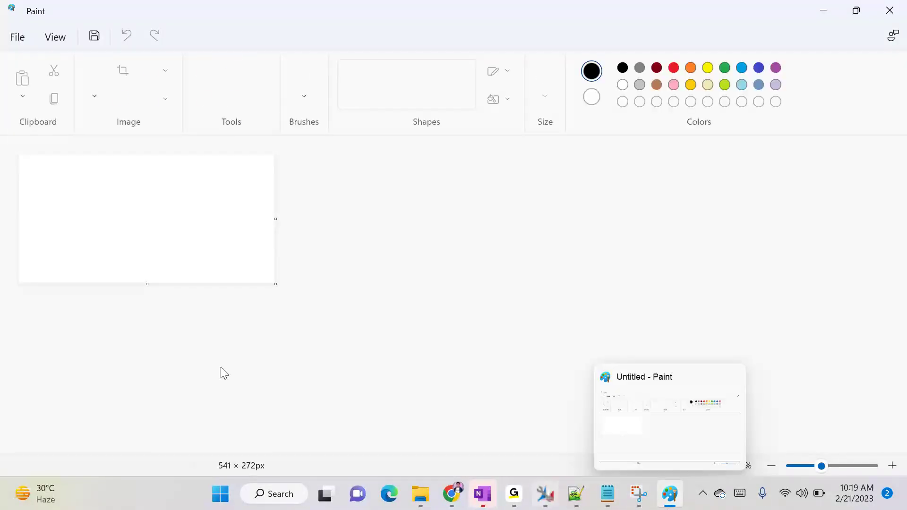
key(ctrl+v)
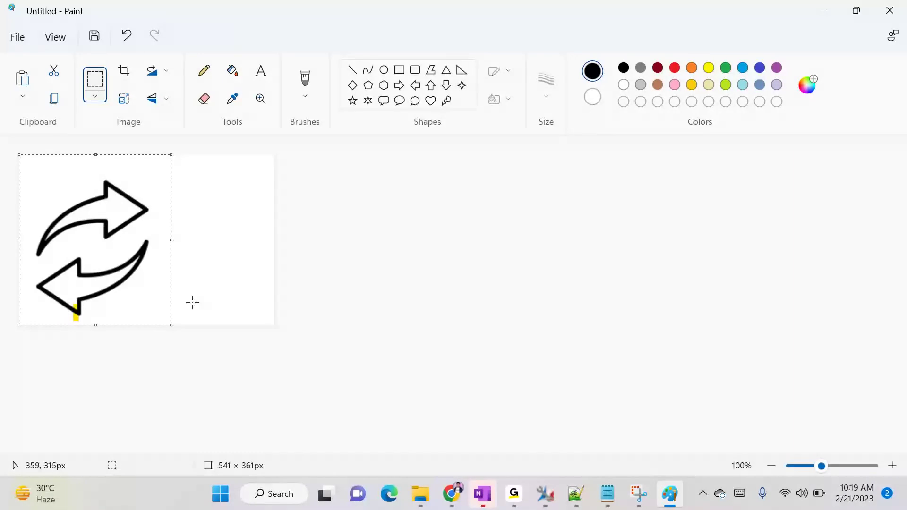
Save the image as Transaction in the Downloads folder
click(94, 36)
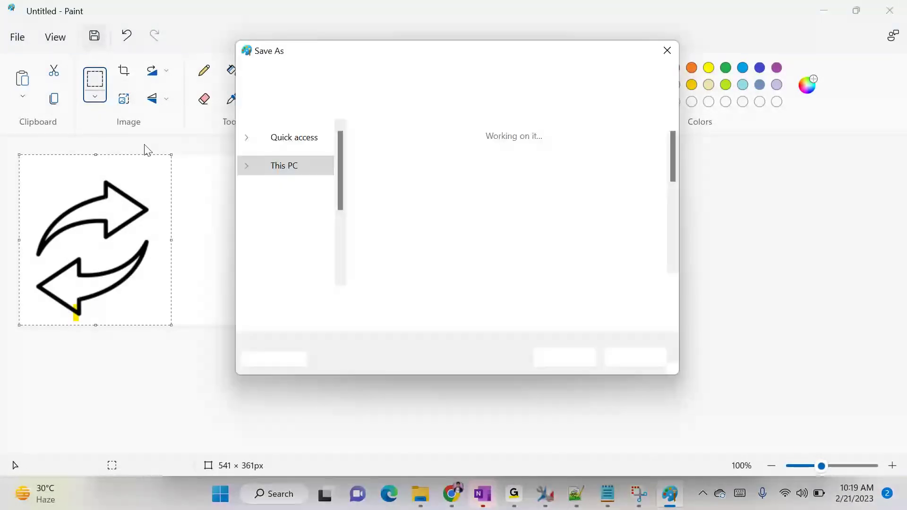
click(294, 213)
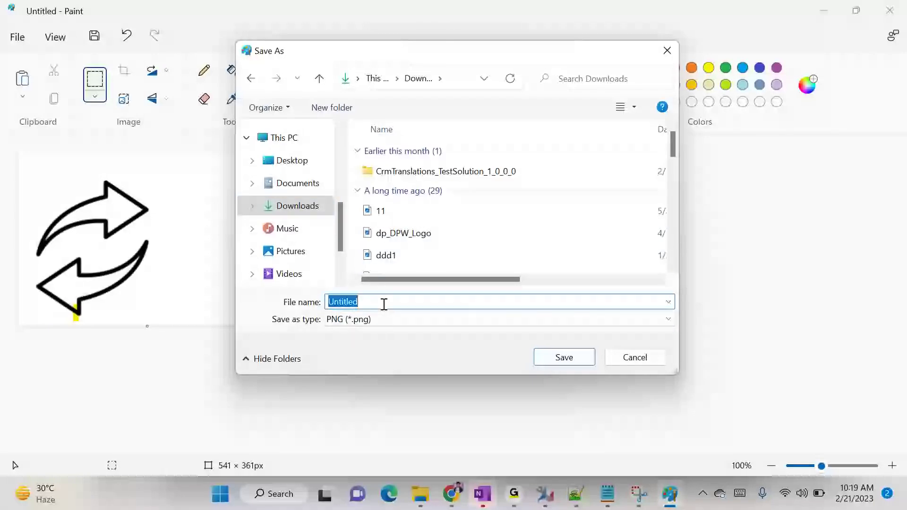
text(Tras)
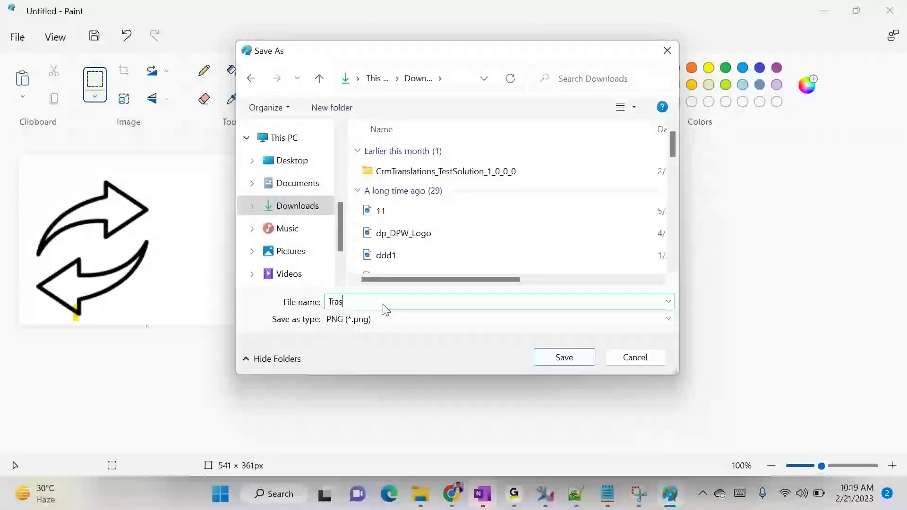
key(BackSpace)
text(nsacti)
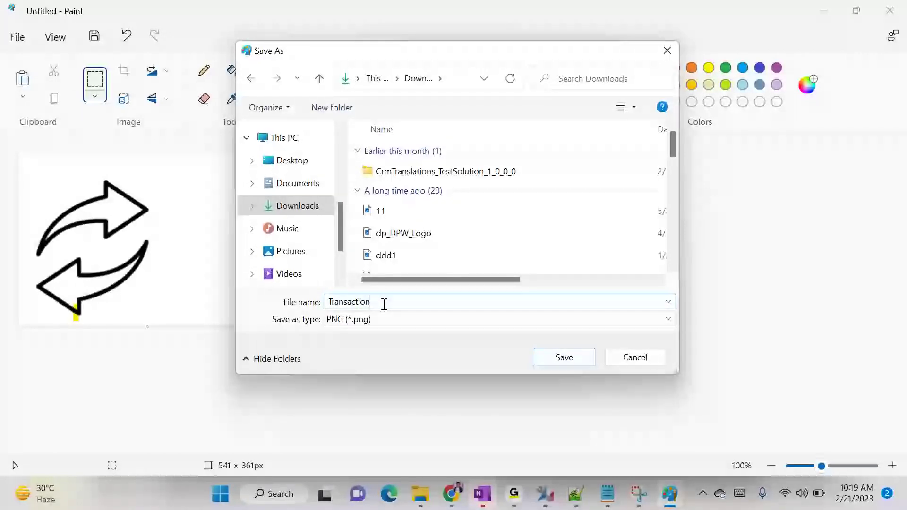
text(on)
click(550, 357)
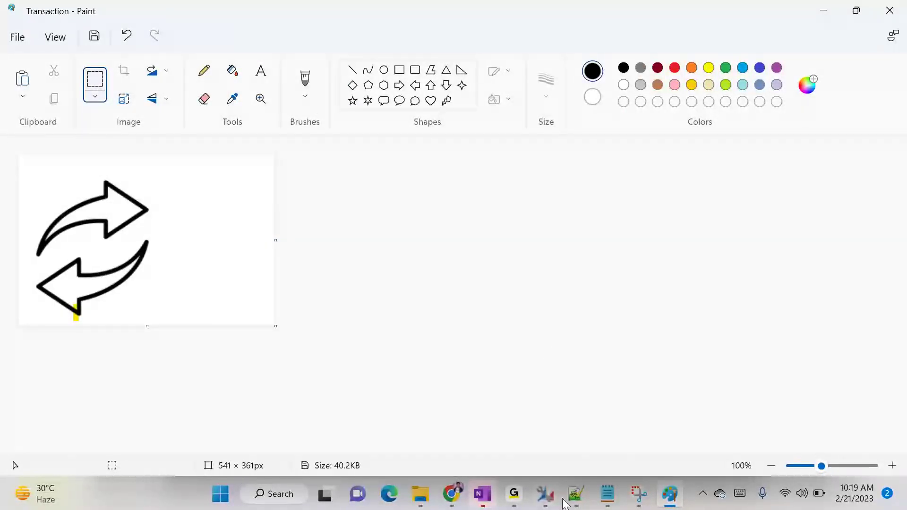
Find Transaction.png in the Downloads folder and open it with Paint
mouse_move(420, 494)
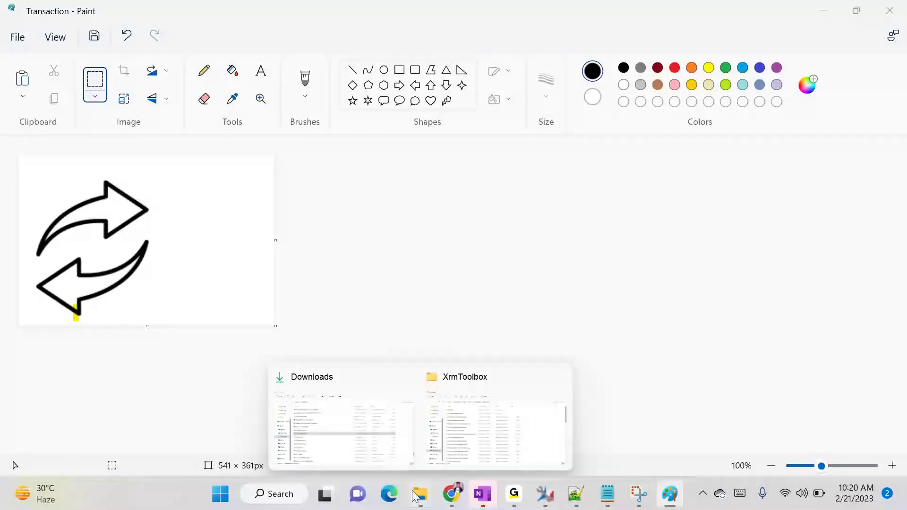
click(372, 439)
scroll(269, 231, down, 10)
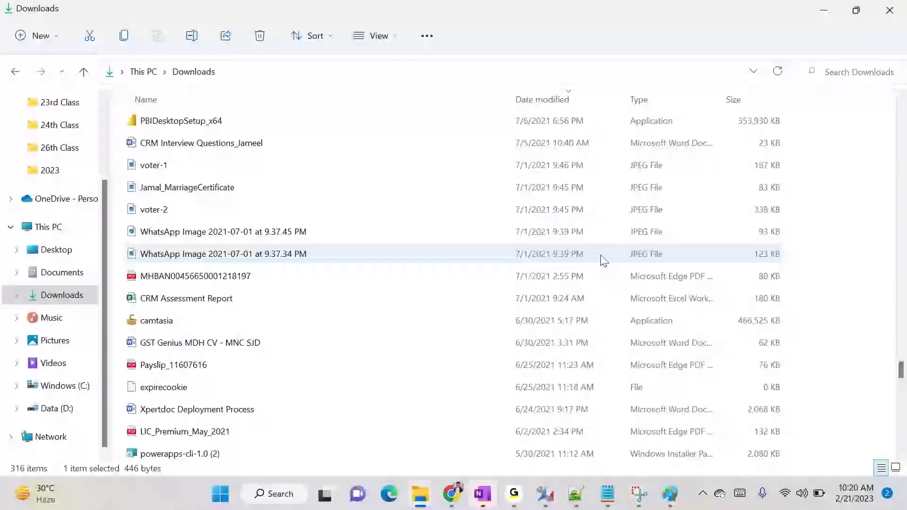
click(902, 385)
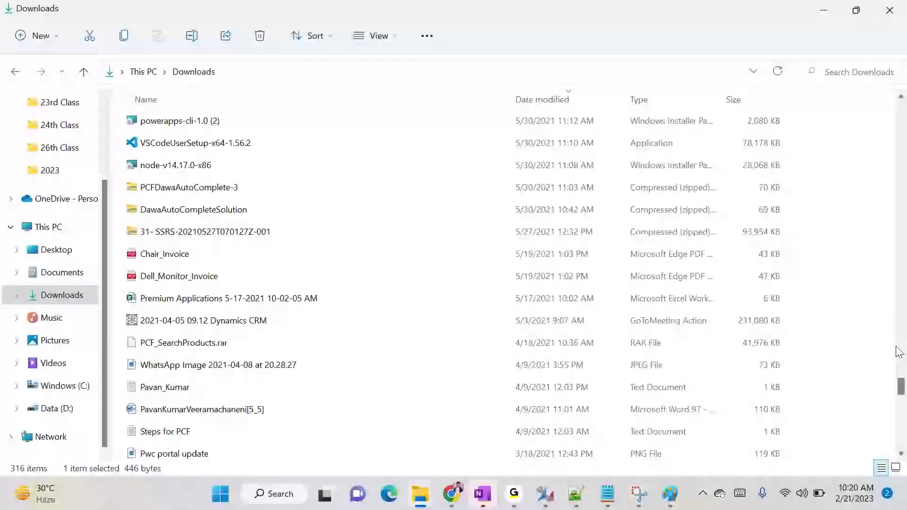
drag(902, 392, 901, 91)
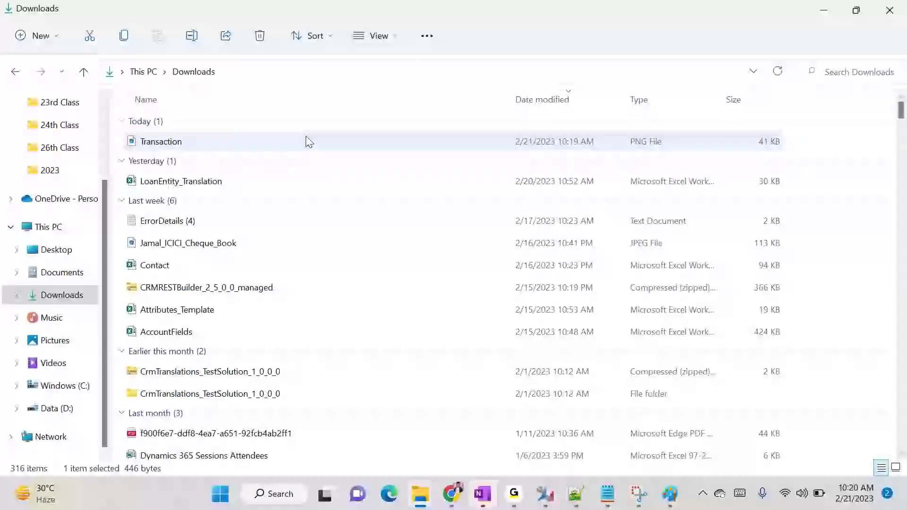
right_click(283, 143)
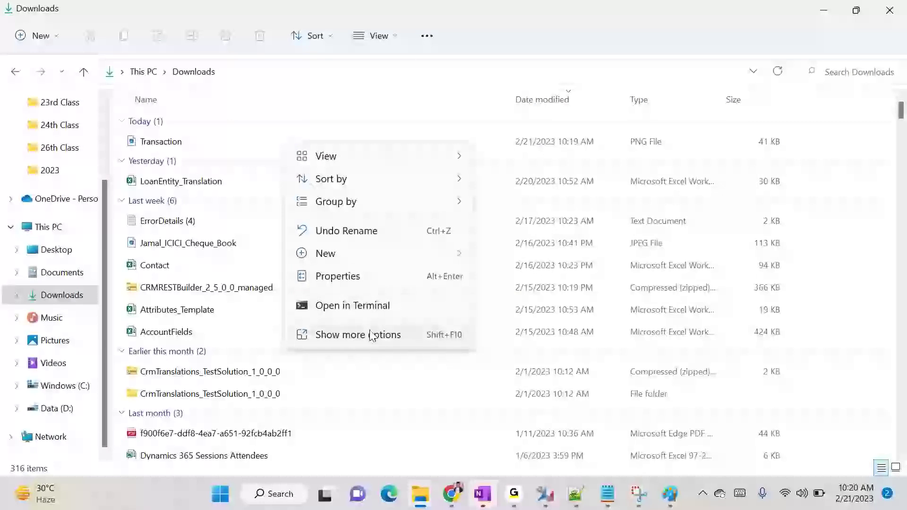
click(173, 142)
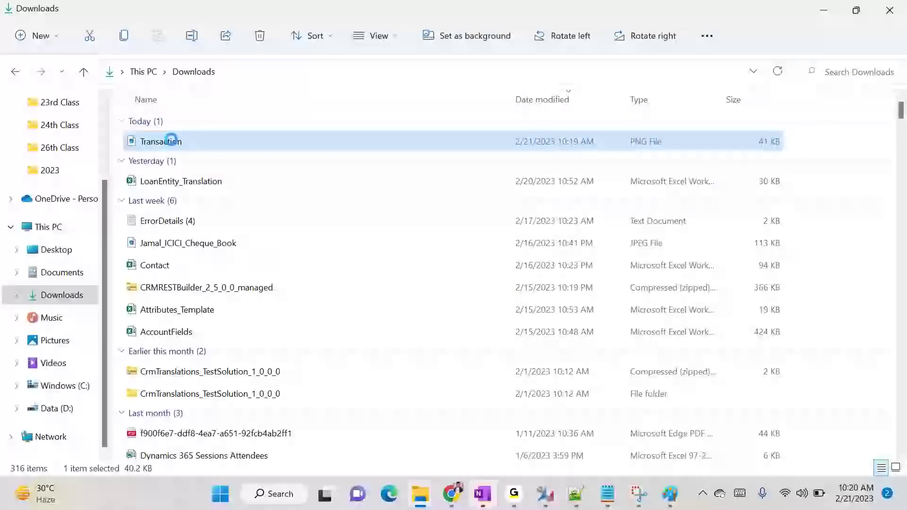
right_click(172, 141)
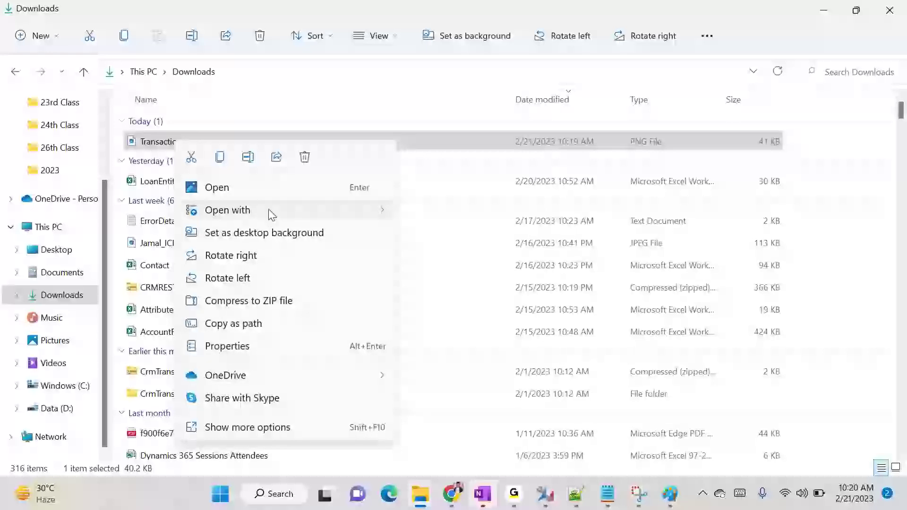
mouse_move(271, 214)
click(434, 235)
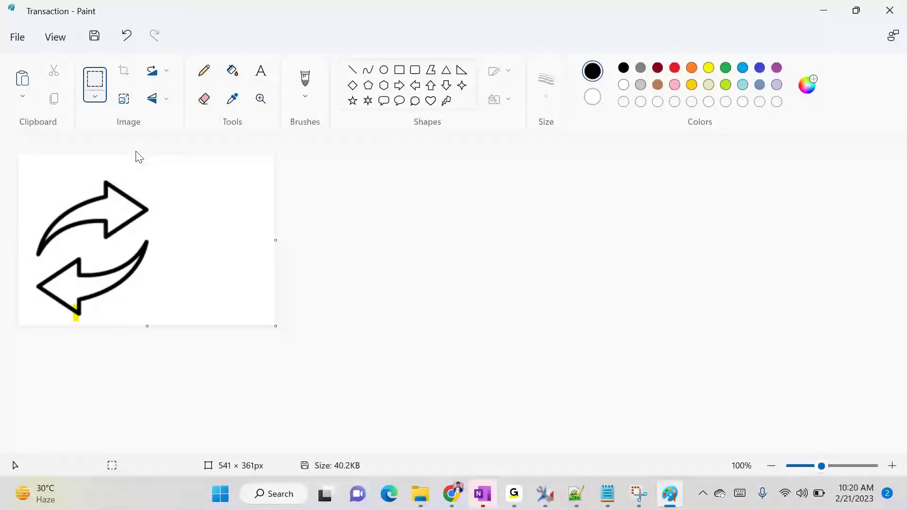
Resize the arrow image to 16%, giving 87 × 58 px
right_click(137, 187)
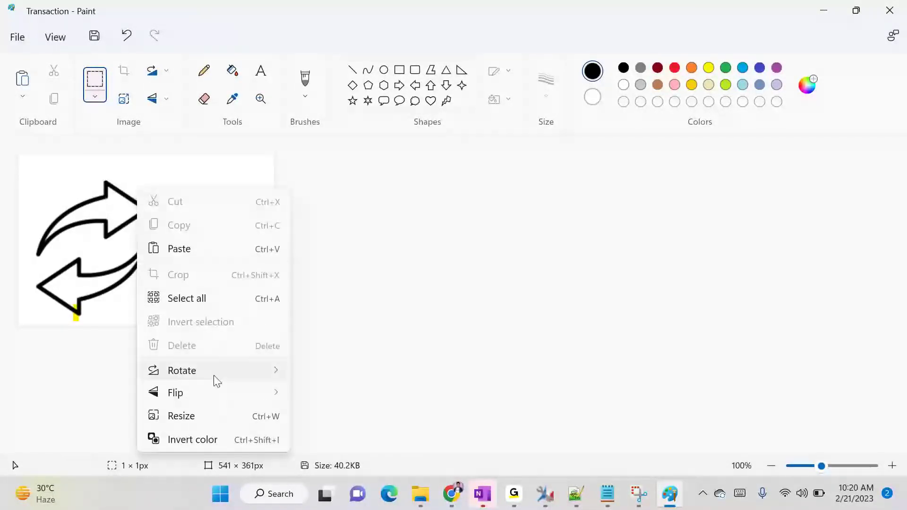
click(215, 416)
double_click(399, 218)
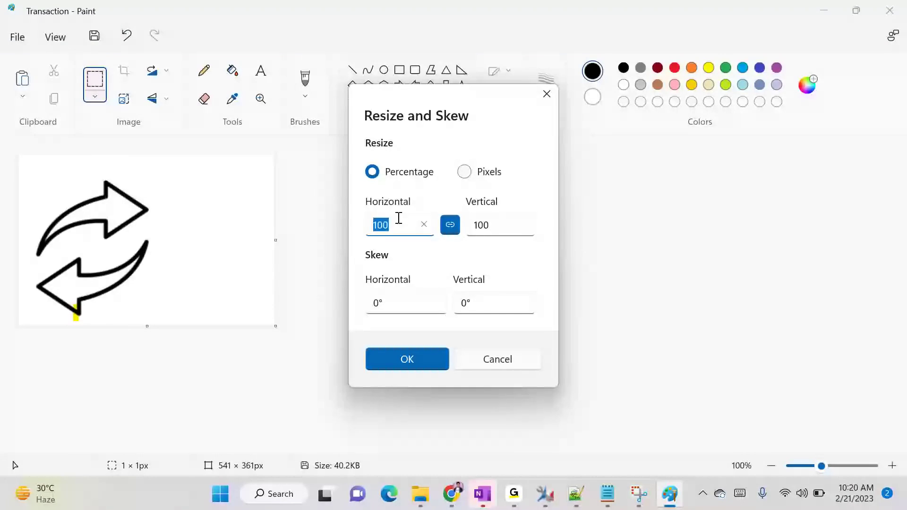
text(1)
key(BackSpace)
text(6)
click(418, 360)
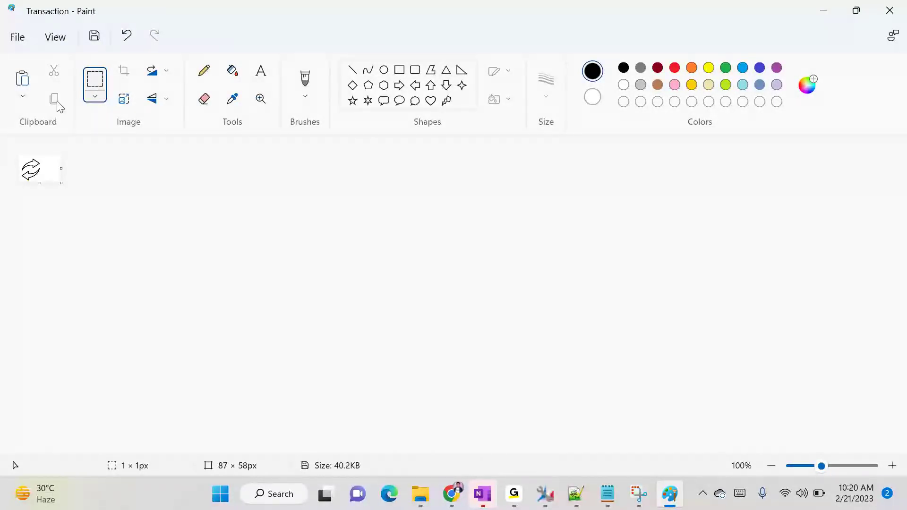
Save the image as PNG 'Transaction_16x16' in Downloads, fixing the invalid asterisk in the name
click(94, 35)
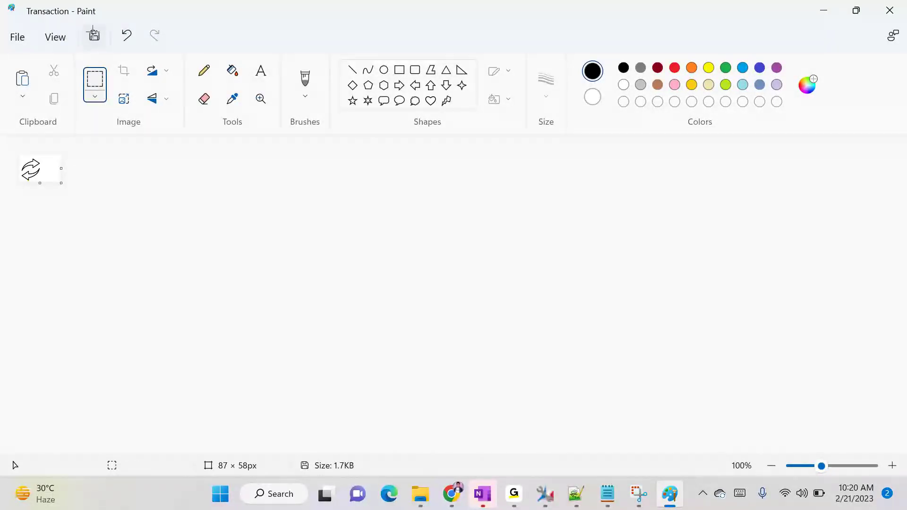
click(18, 42)
mouse_move(67, 157)
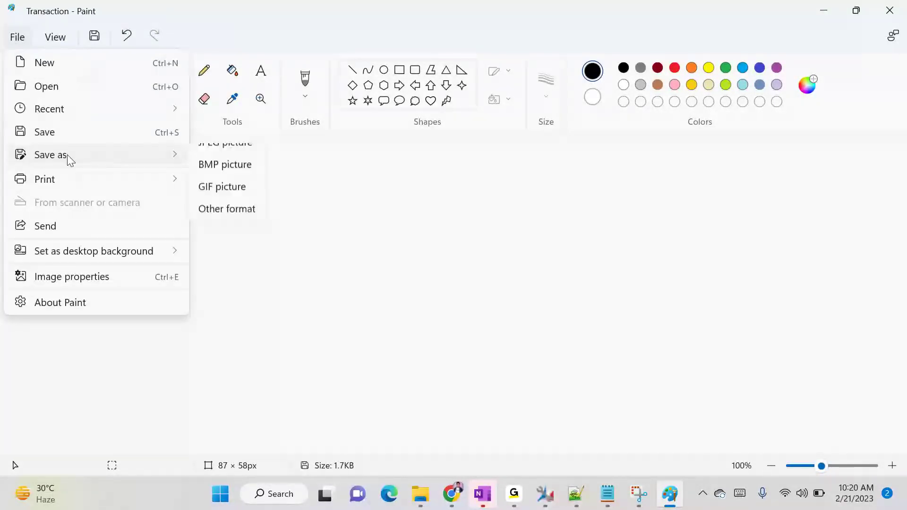
click(243, 157)
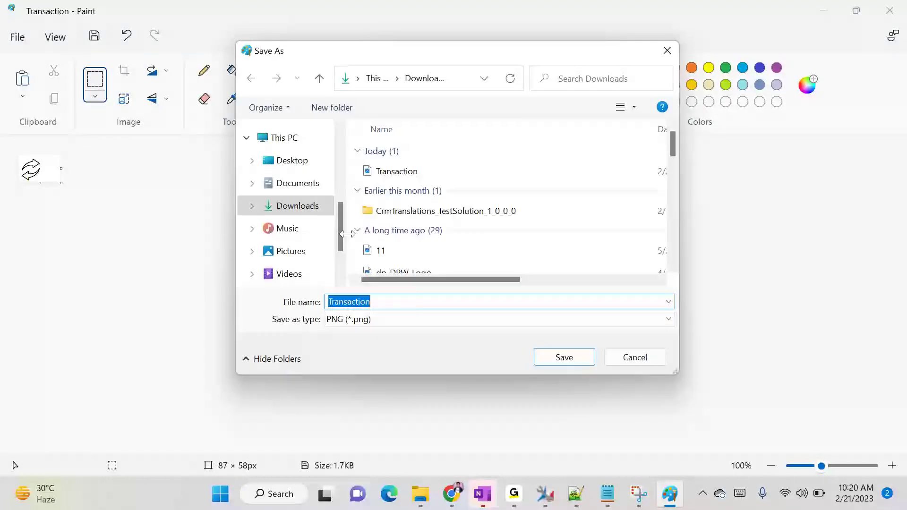
click(403, 303)
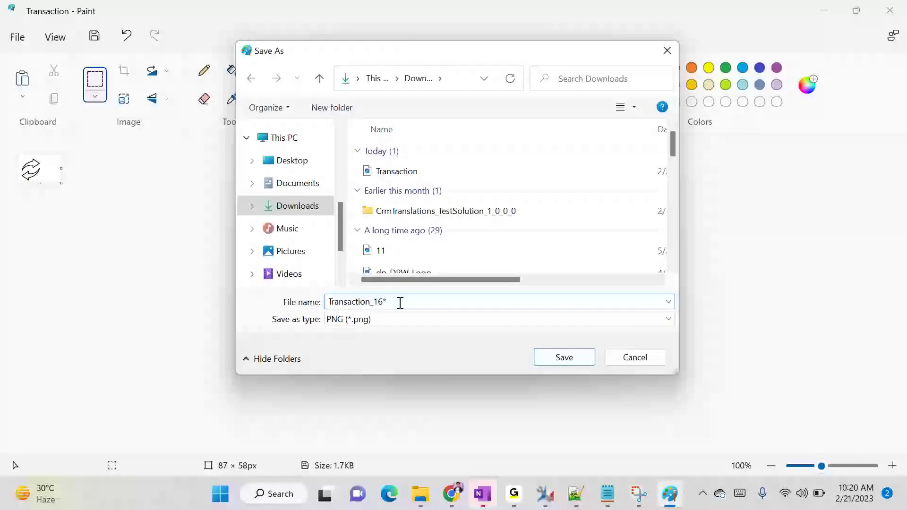
click(566, 361)
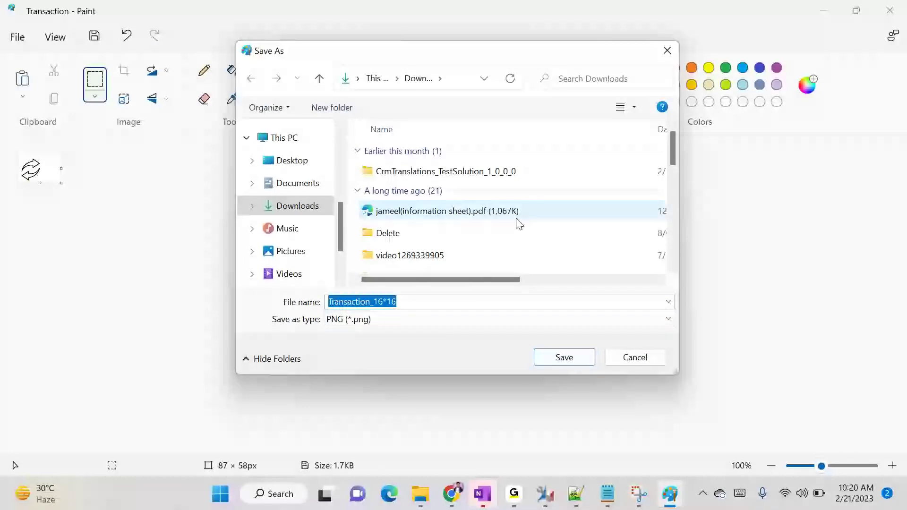
scroll(471, 273, down, 3)
scroll(463, 286, up, 3)
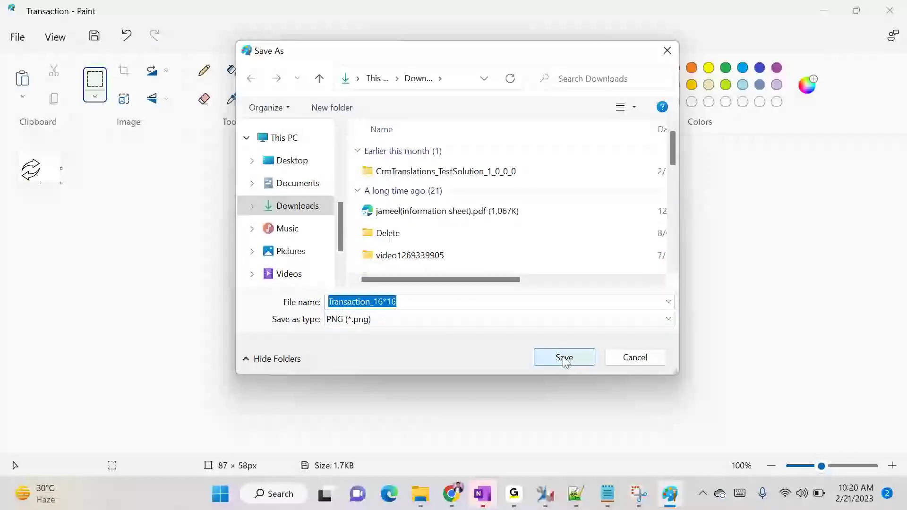
click(386, 301)
key(BackSpace)
text(x)
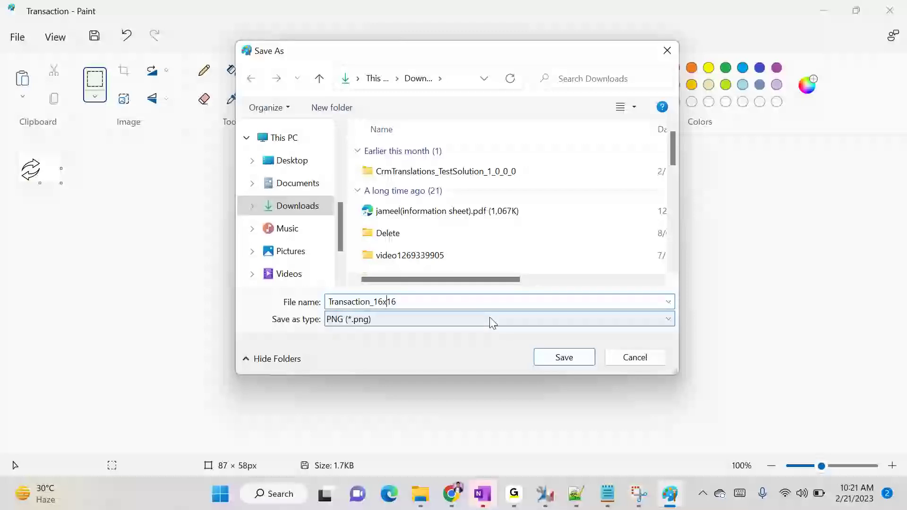
click(561, 359)
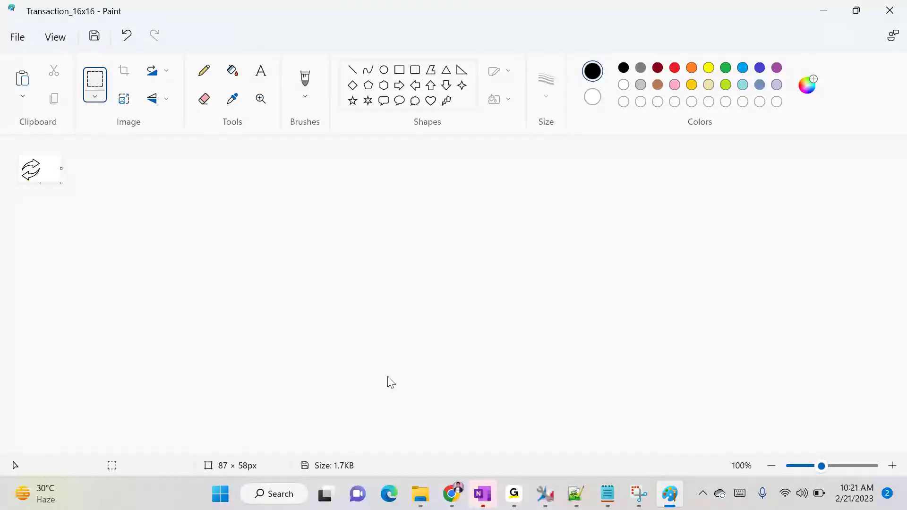
Copy the snipped arrow from Snipping Tool and paste it into the Paint image
click(639, 494)
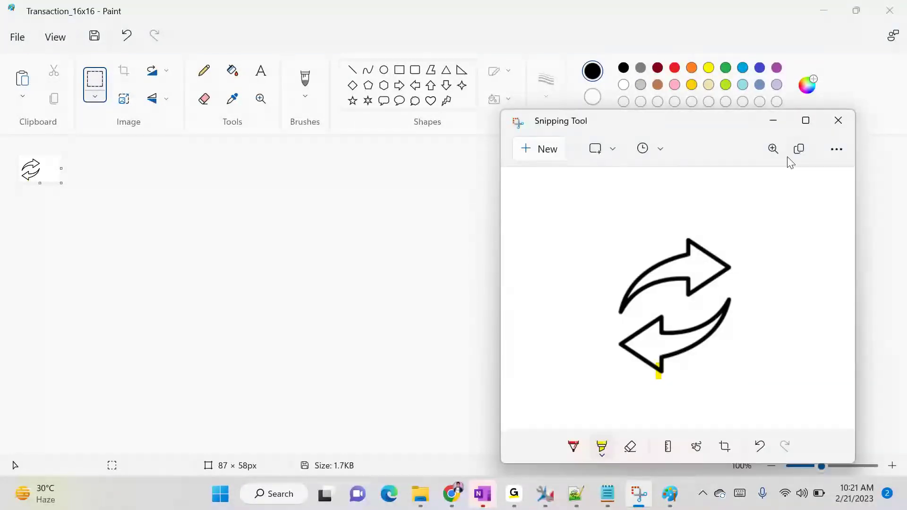
click(800, 149)
click(53, 236)
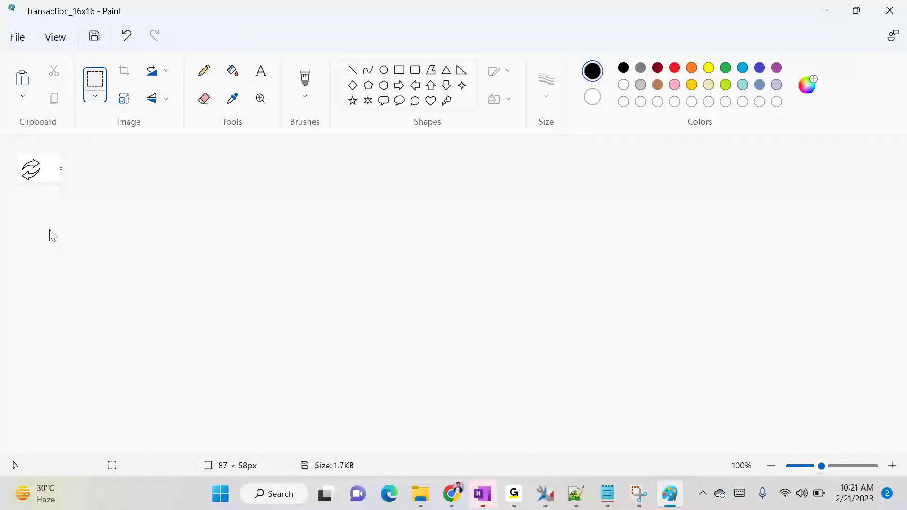
key(ctrl+v)
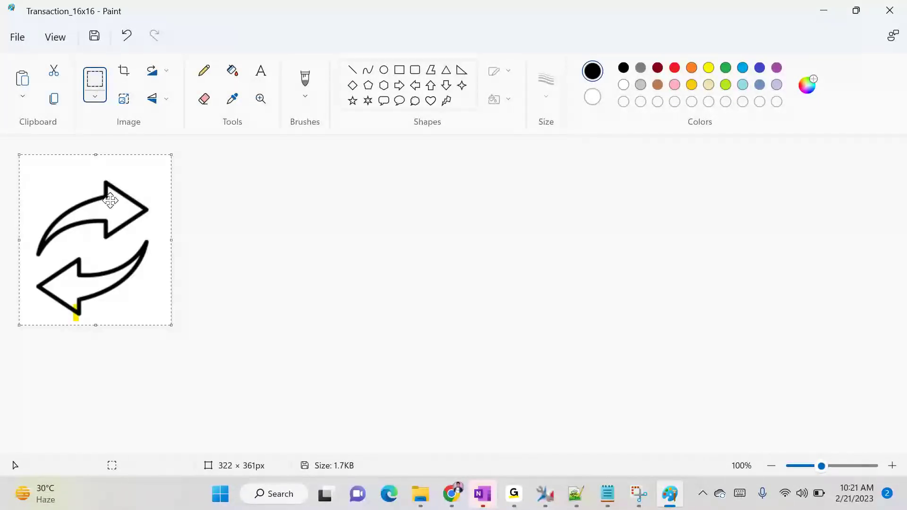
Resize the pasted arrow to 32%
right_click(82, 197)
click(149, 428)
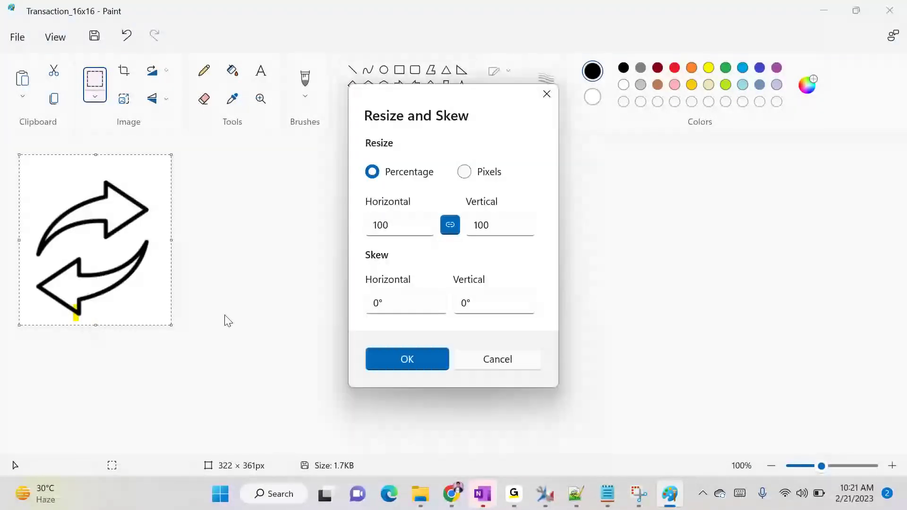
double_click(391, 226)
text(32)
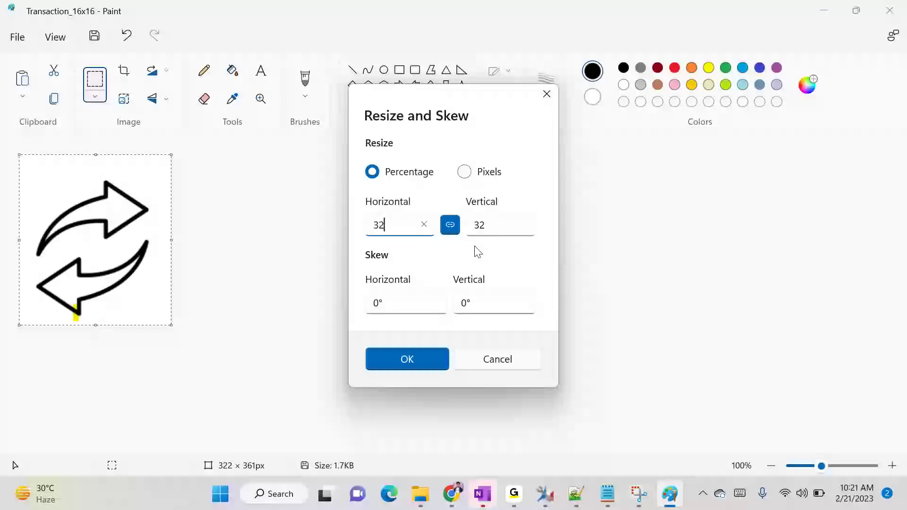
click(410, 367)
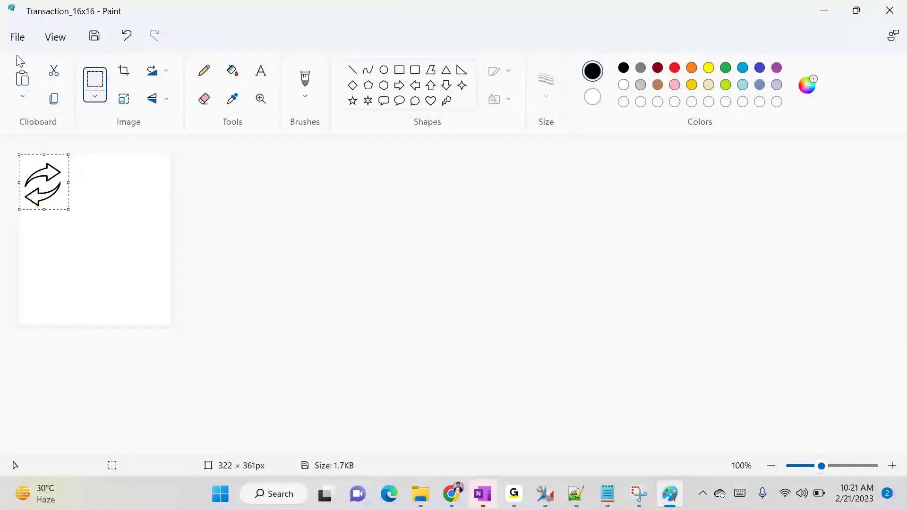
Start a Save as PNG, then cancel back to the image
click(19, 41)
mouse_move(62, 154)
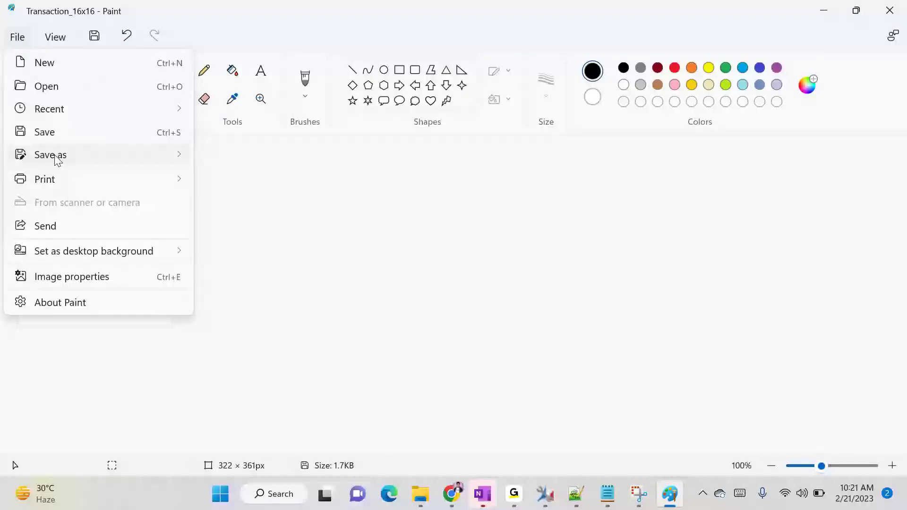
click(239, 159)
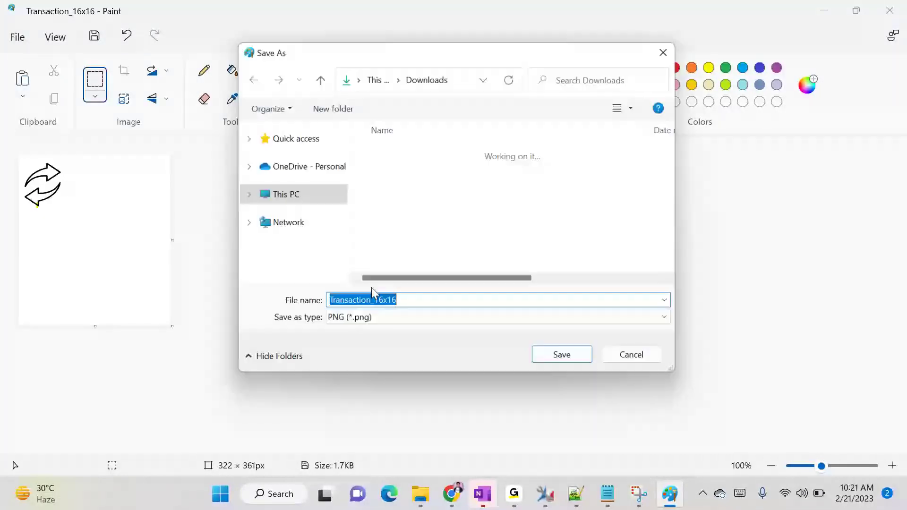
click(657, 362)
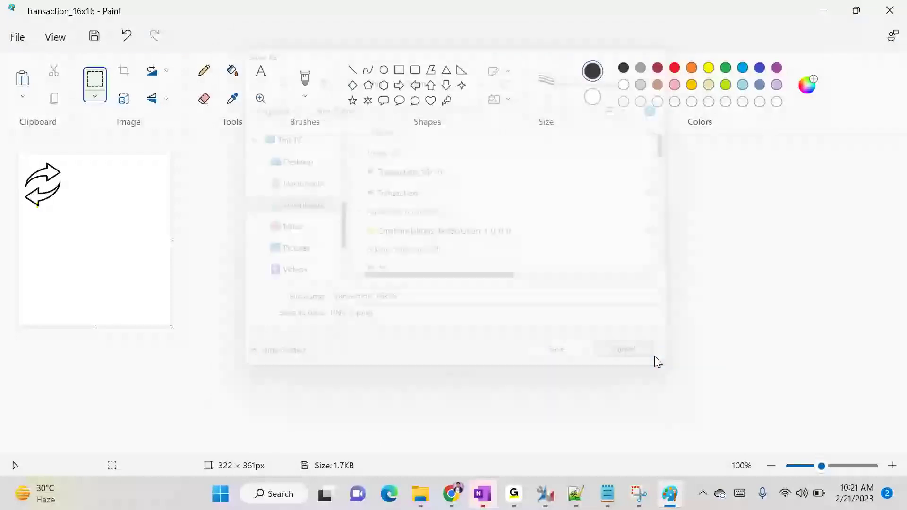
Dismiss the resize settings unchanged and undo back to the original large arrow image
right_click(42, 173)
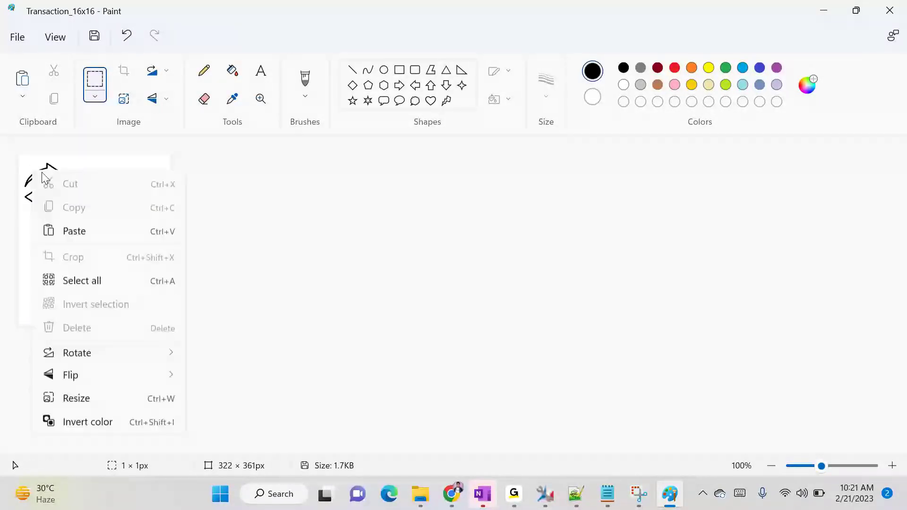
click(112, 390)
click(426, 228)
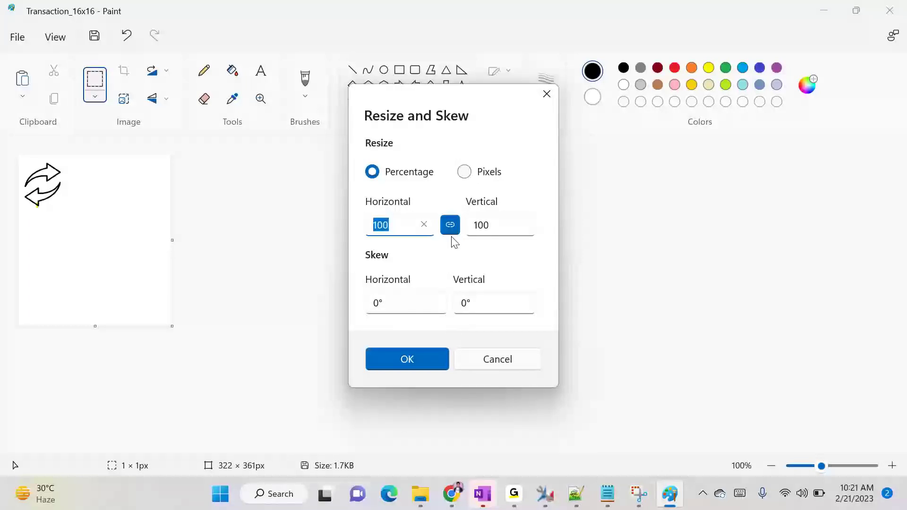
click(546, 93)
key(ctrl+z)
key(ctrl+z)
key(ctrl+z)
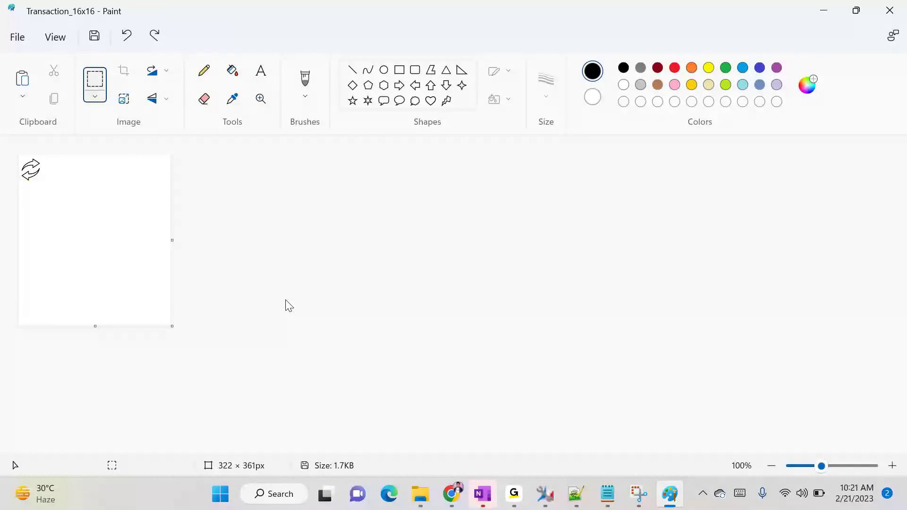
Resize the whole image to 32%, giving 174 × 116 px
right_click(118, 233)
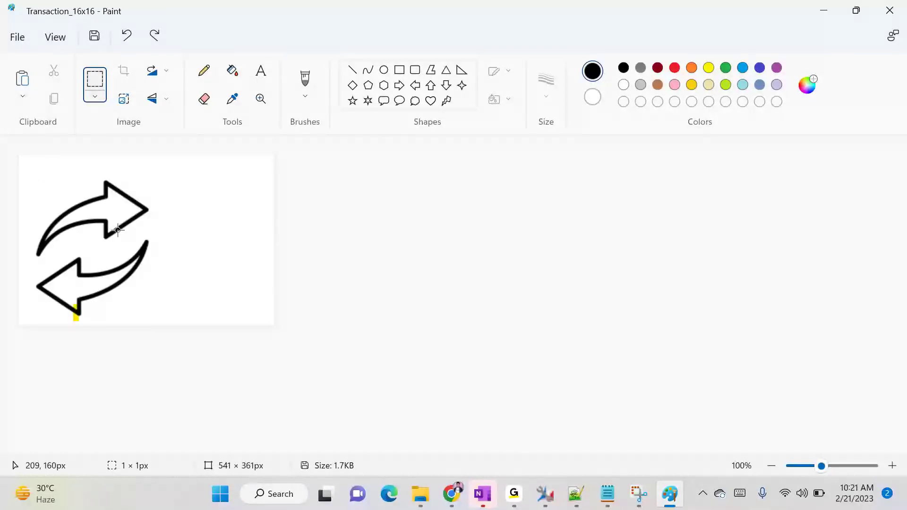
click(160, 230)
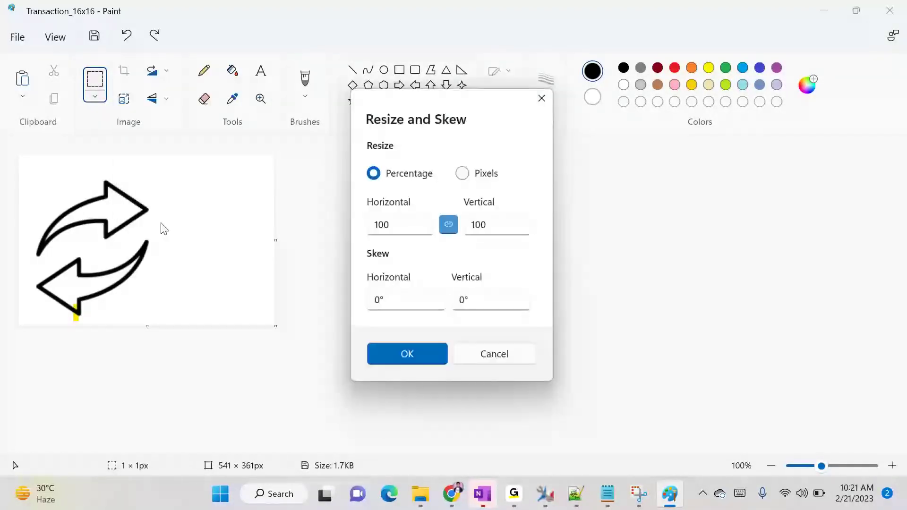
double_click(397, 226)
text(32)
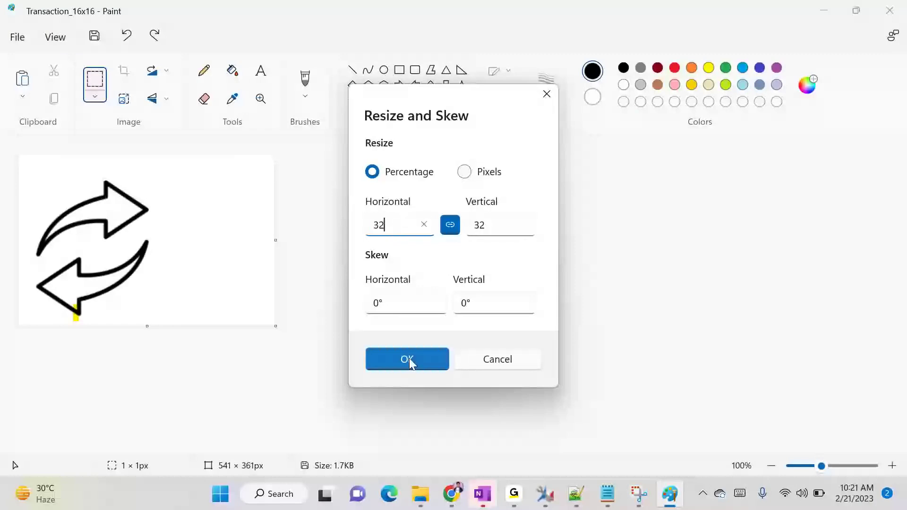
click(408, 359)
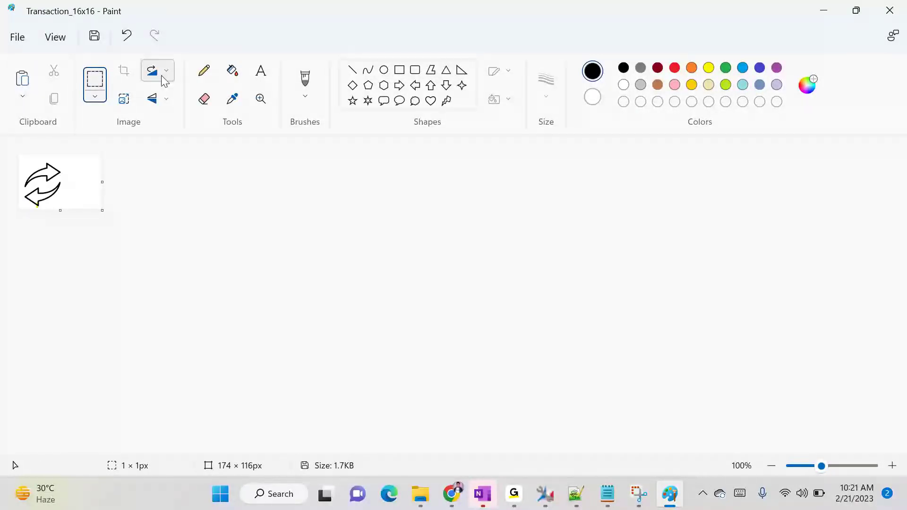
click(15, 39)
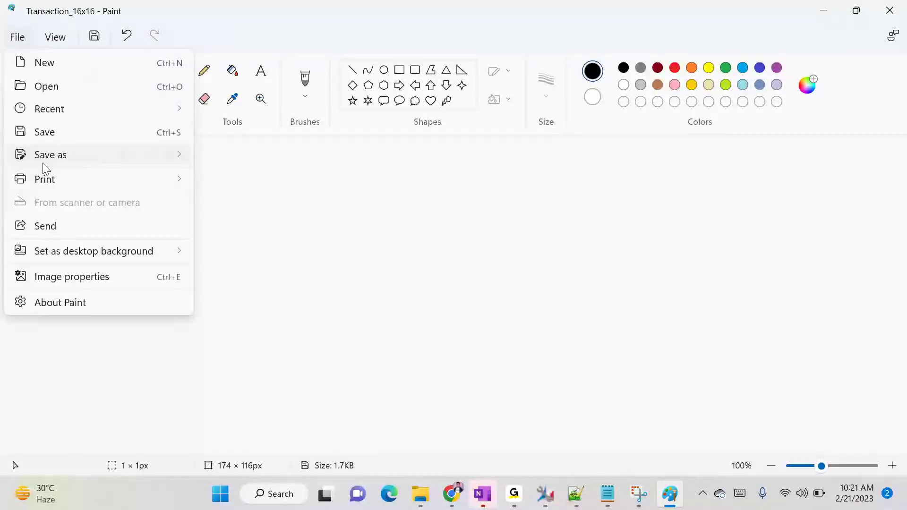
Save the image as PNG 'Transaction_32x32' and bring up the Downloads folder listing all three images
mouse_move(188, 167)
click(233, 159)
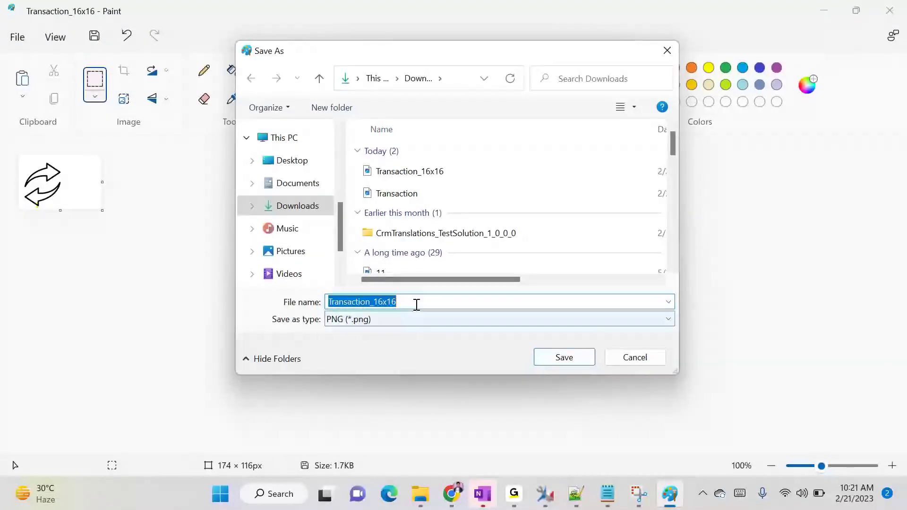
click(415, 303)
drag(375, 301, 409, 302)
text(32x32)
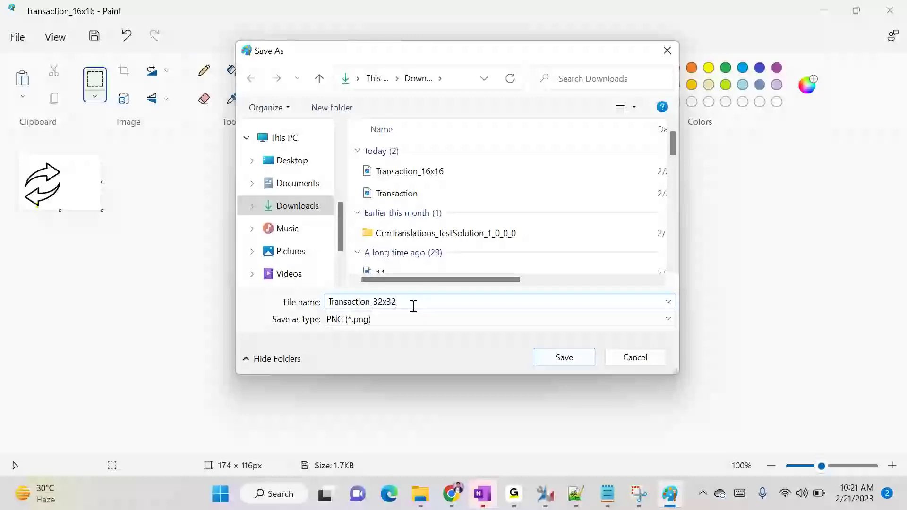
click(571, 364)
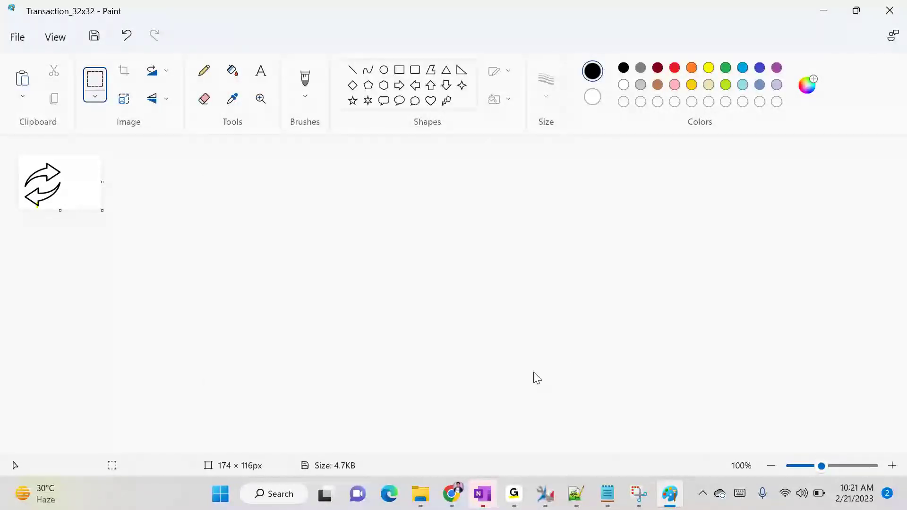
mouse_move(421, 494)
click(379, 425)
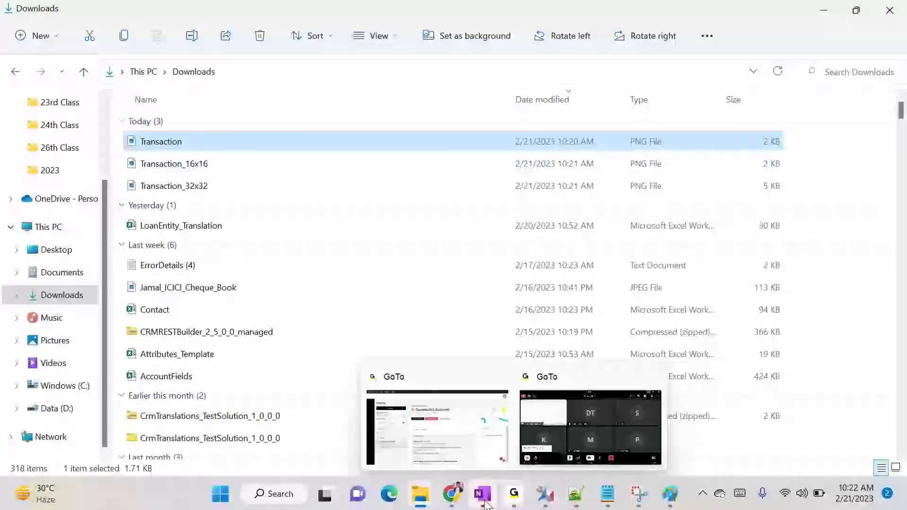
Close the unused new web resource form and return to the SBI solution window
click(452, 494)
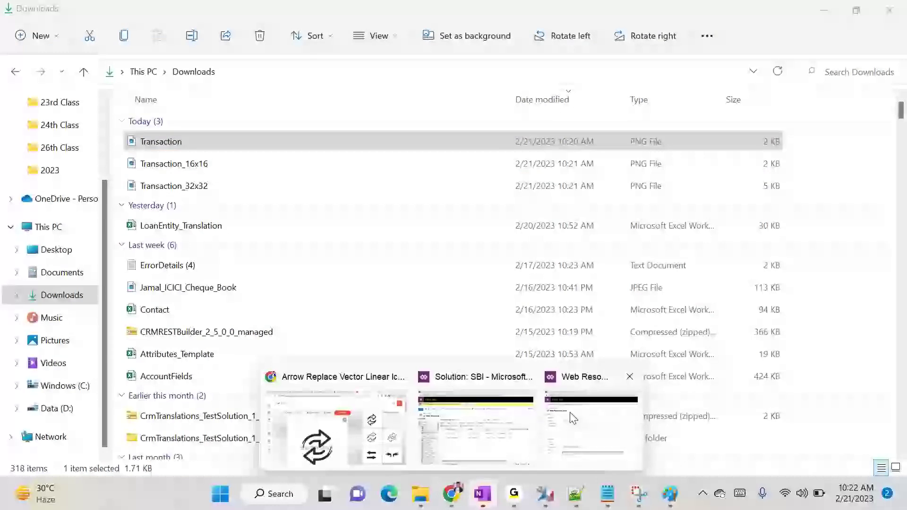
click(562, 428)
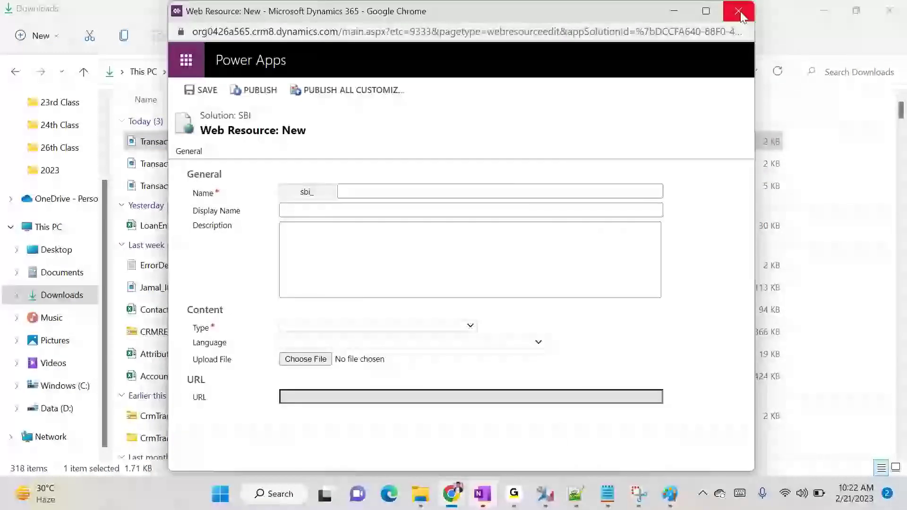
click(739, 13)
mouse_move(452, 494)
click(508, 437)
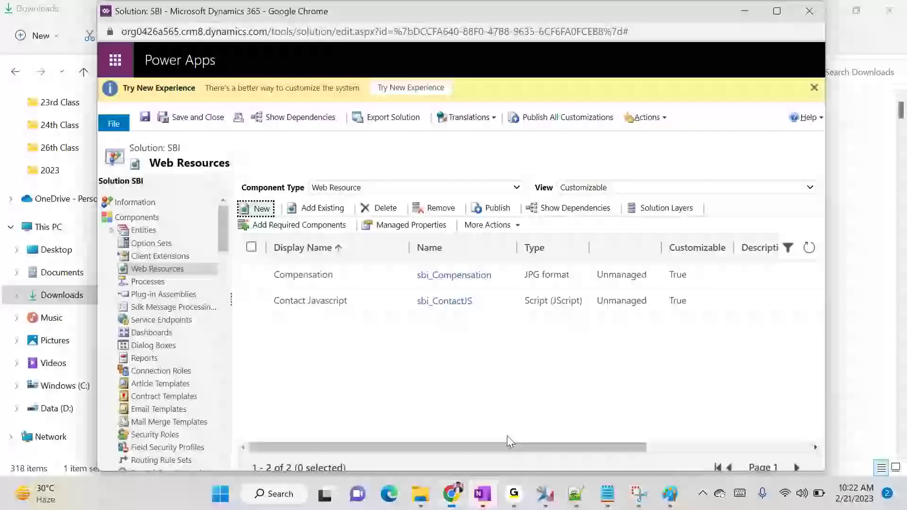
Start a new web resource with Name and Display Name 'Transaction16x16'
click(258, 211)
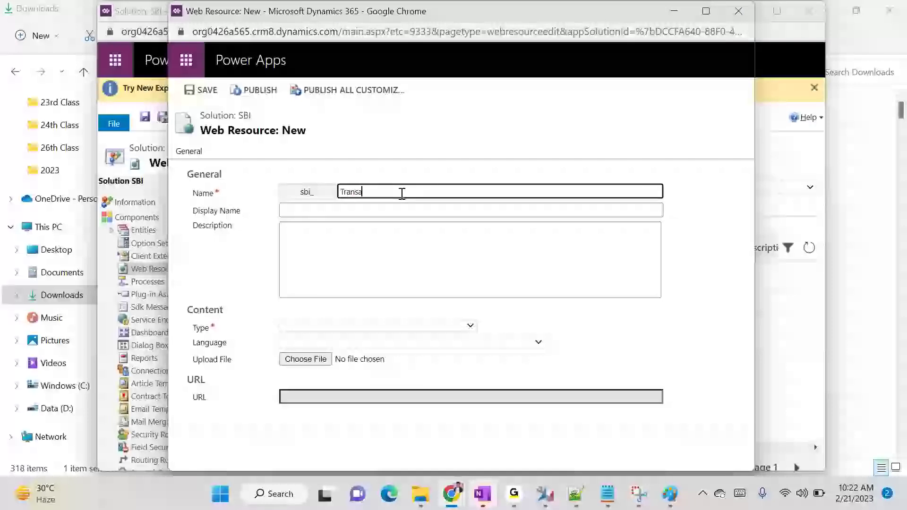
text(Transaction16x16)
double_click(402, 192)
key(ctrl+c)
click(401, 208)
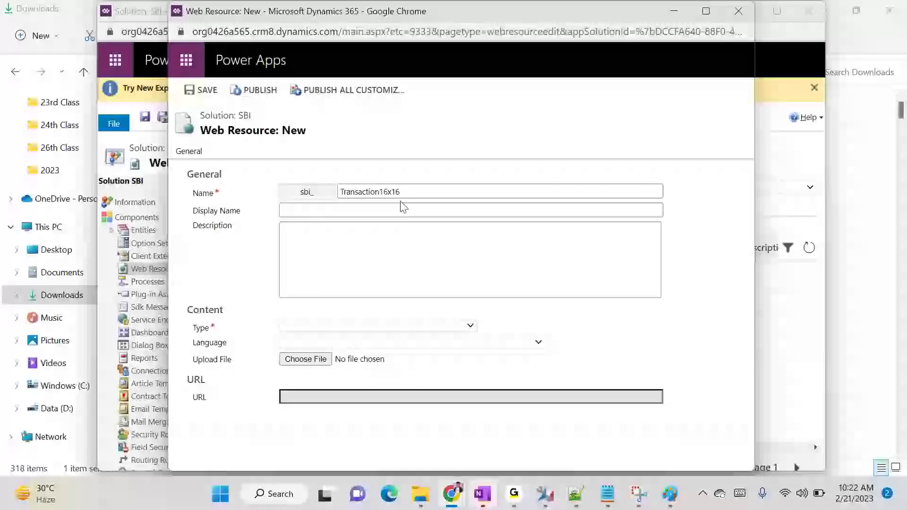
key(ctrl+v)
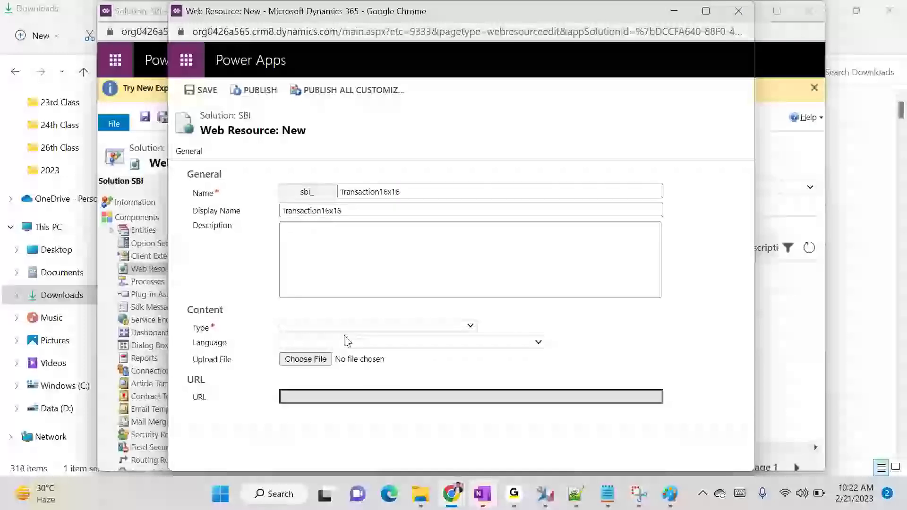
Set its type to PNG, upload Transaction_16x16.png from Downloads, and save it
click(333, 328)
click(331, 391)
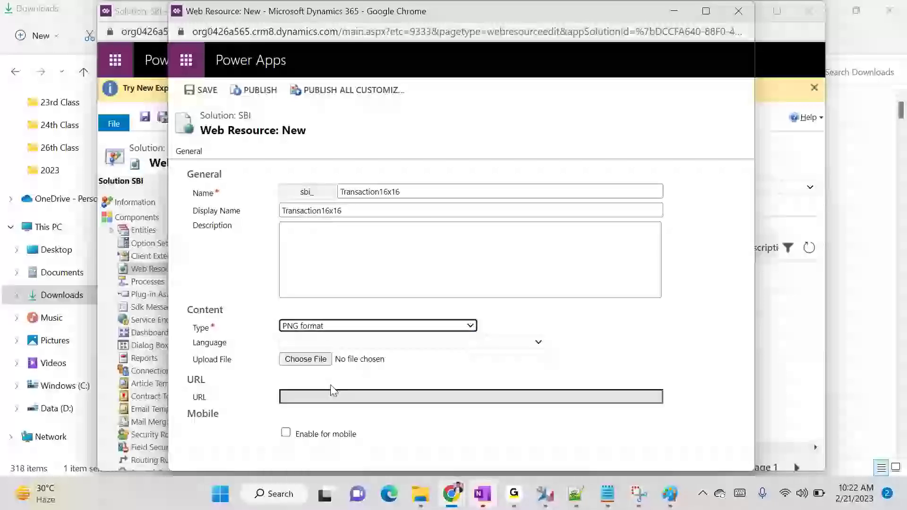
click(320, 361)
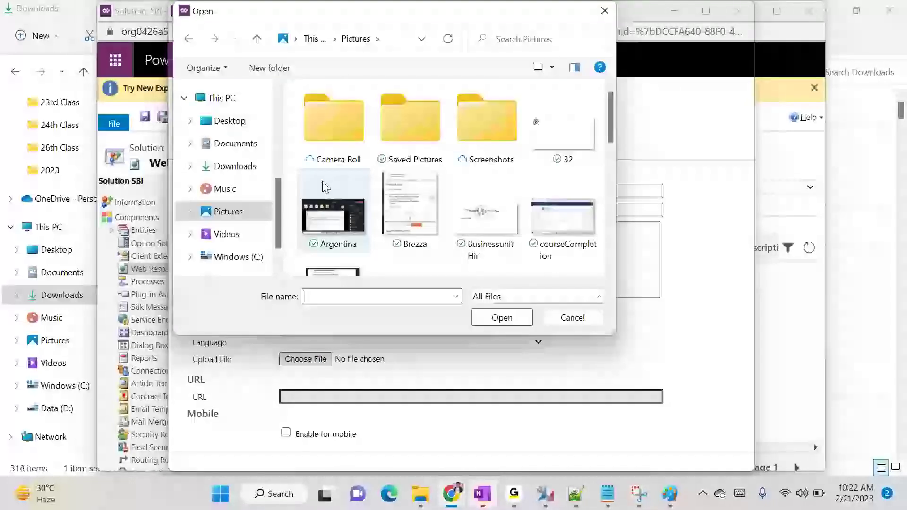
click(236, 174)
click(374, 154)
click(502, 318)
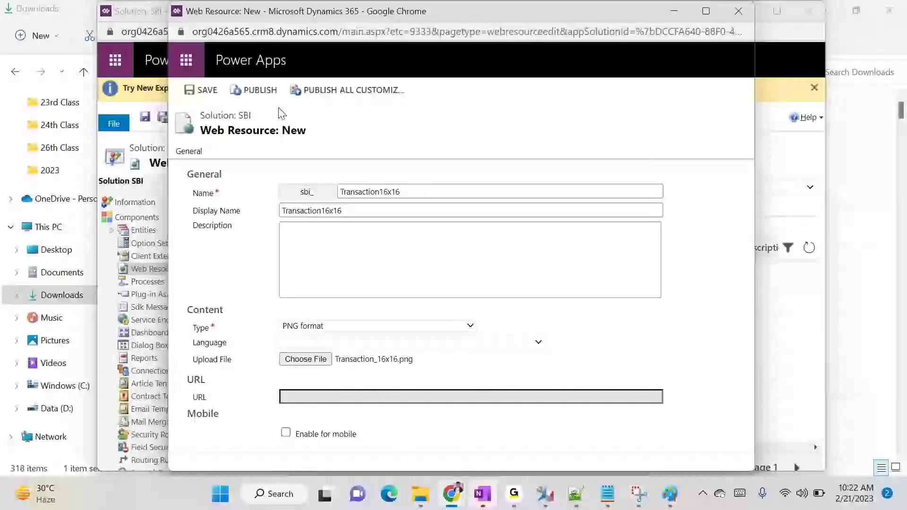
click(202, 89)
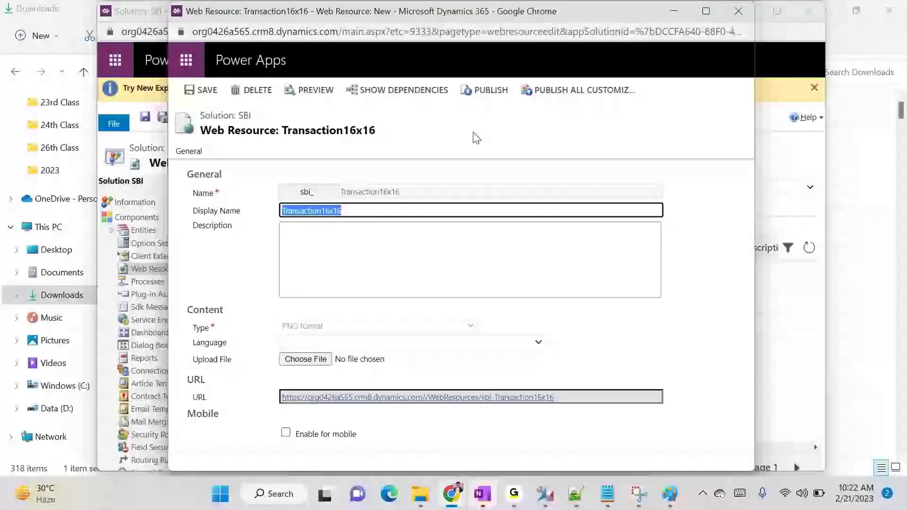
Publish Transaction16x16, waiting through the unresponsive prompt, close it, and start another web resource
click(502, 95)
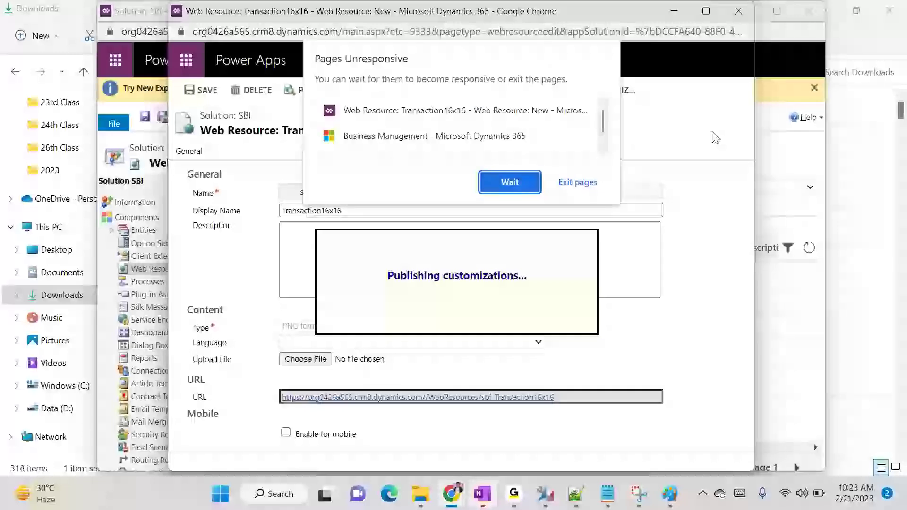
click(498, 182)
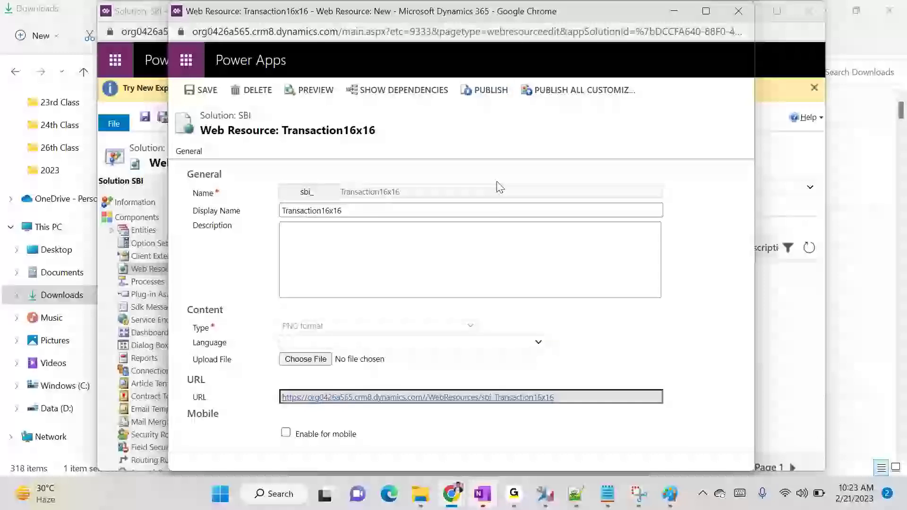
click(732, 8)
click(261, 207)
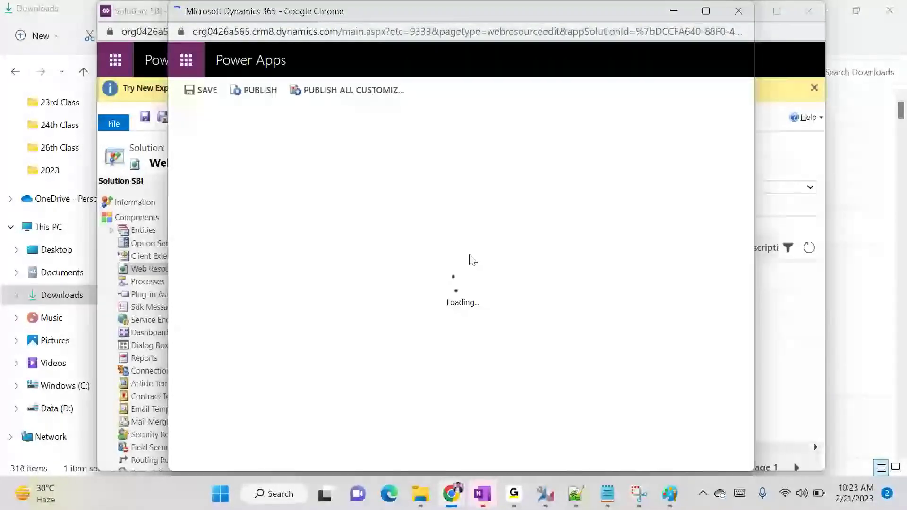
Enter 'Transaction32x32' as the new web resource's Name and Display Name
text(T)
key(Down)
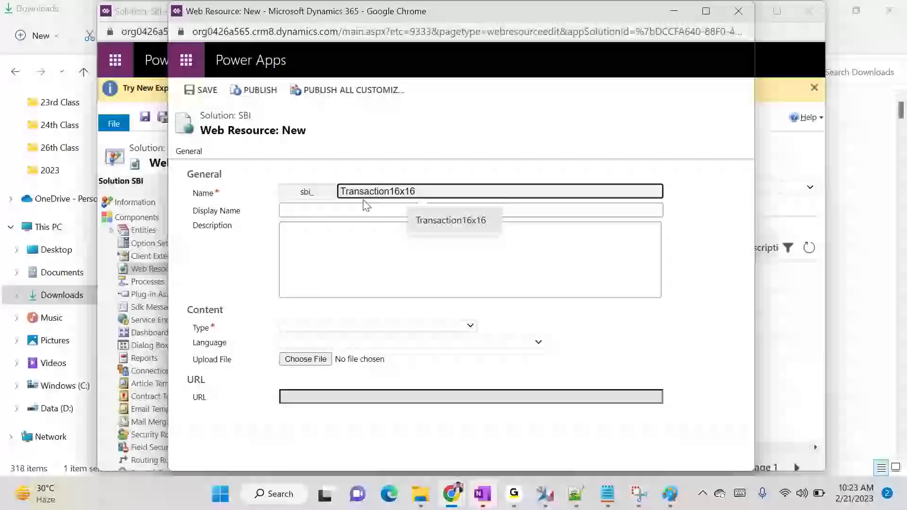
click(451, 220)
key(BackSpace)
key(BackSpace)
key(BackSpace)
key(BackSpace)
key(BackSpace)
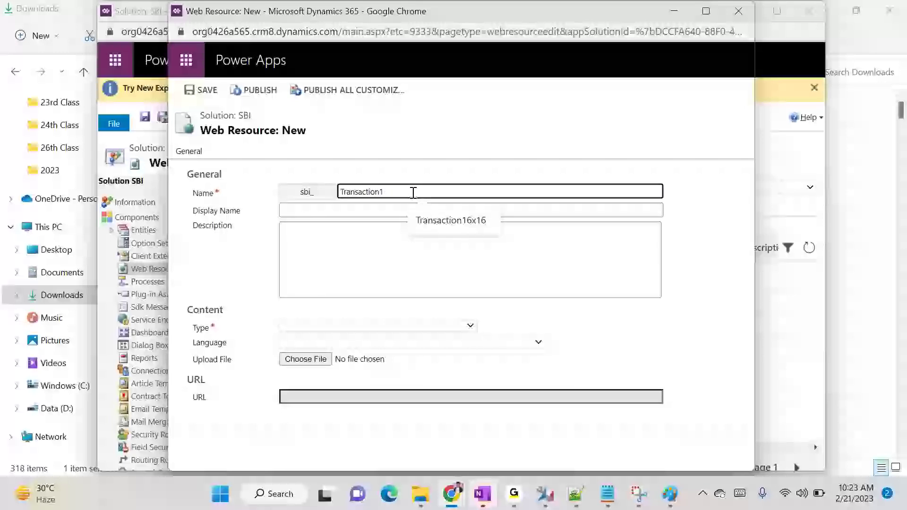
text(32x32)
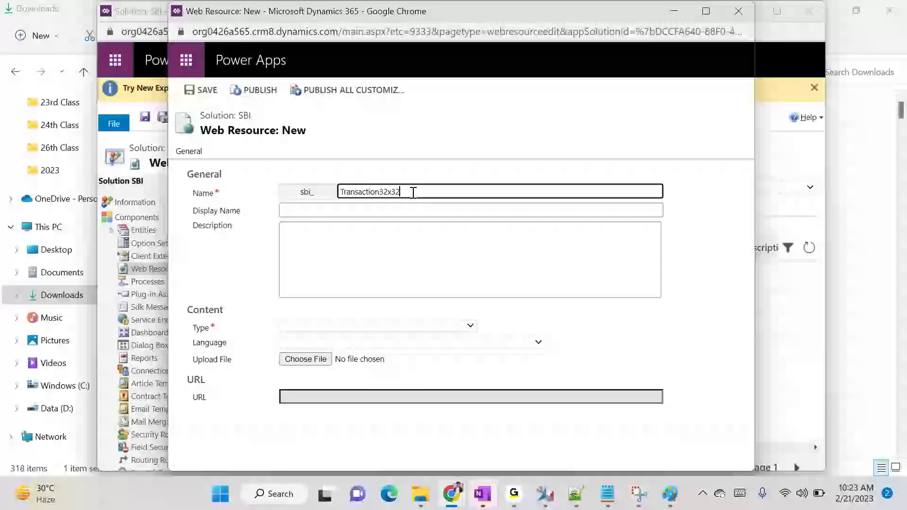
key(ctrl+a)
key(ctrl+c)
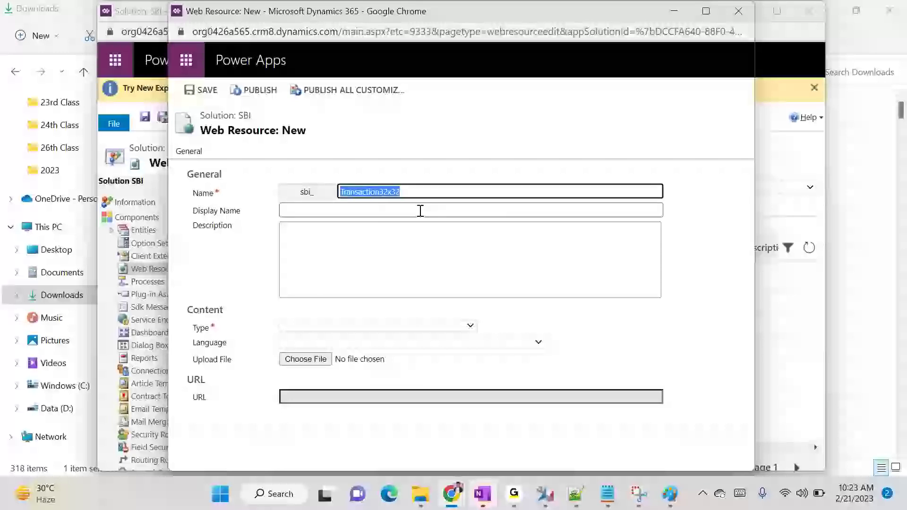
click(419, 210)
key(ctrl+v)
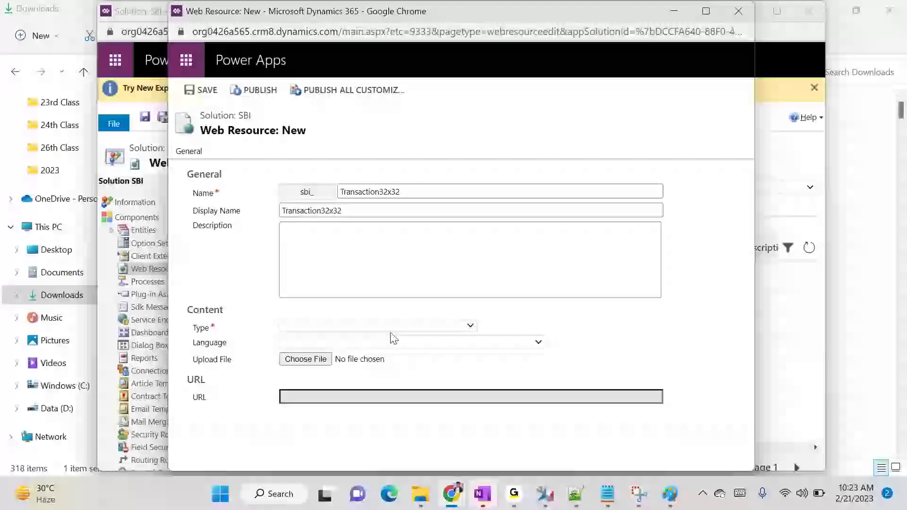
Set type PNG, upload Transaction_32x32.png, then save, publish and close the web resource
click(376, 328)
click(310, 391)
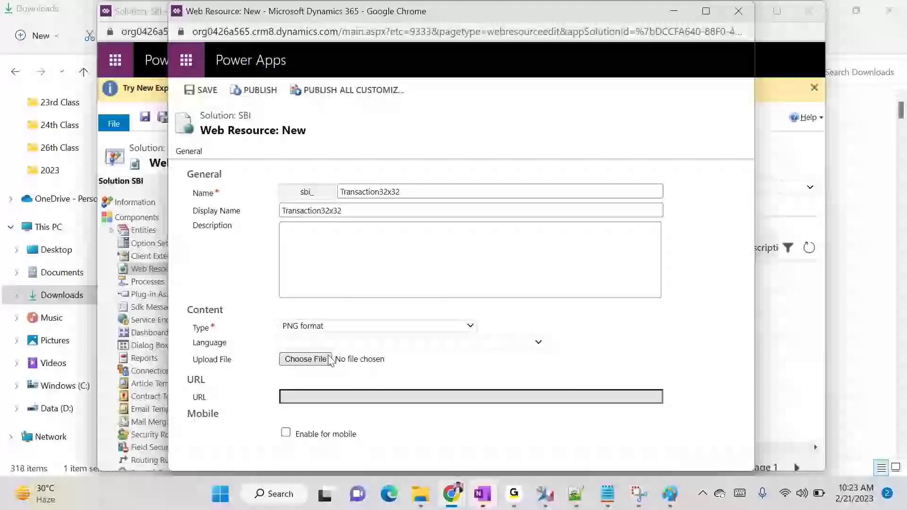
click(320, 359)
double_click(371, 128)
click(204, 90)
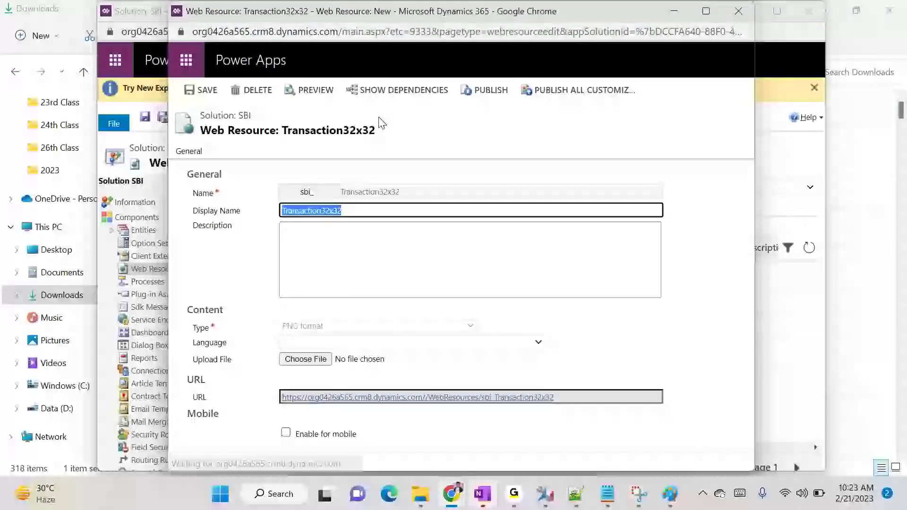
click(487, 91)
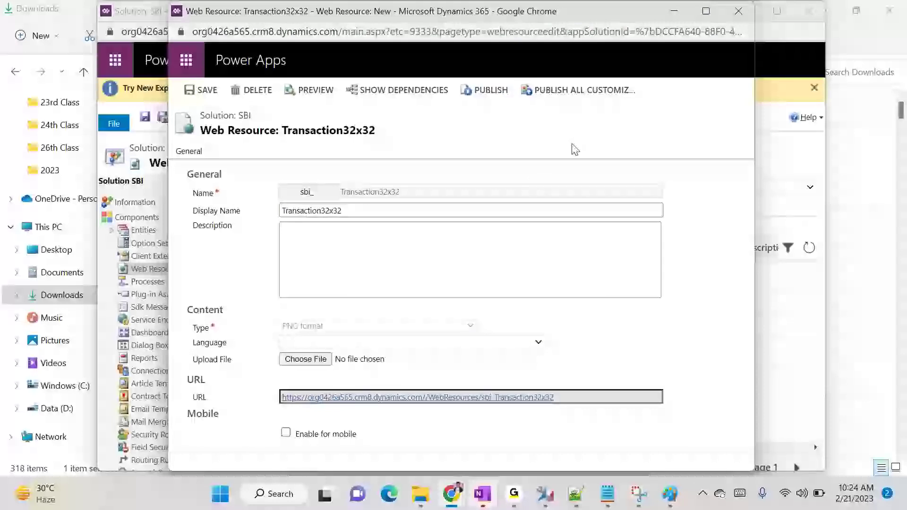
click(738, 11)
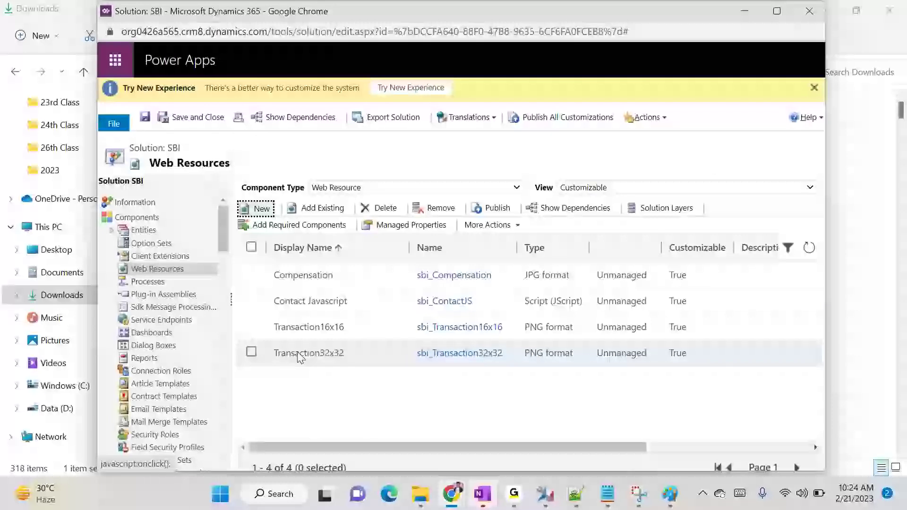
Expand Entities, select Transactions, and bring up its Update Icons dialog
click(112, 231)
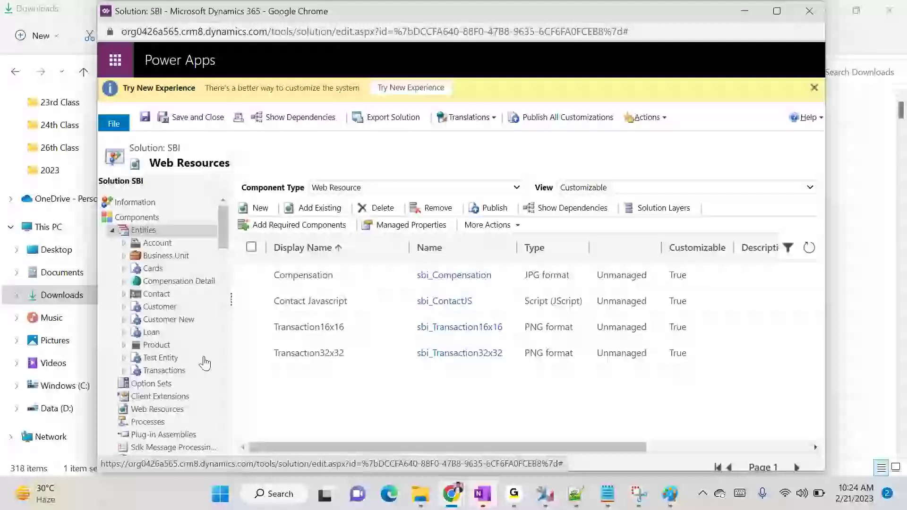
click(161, 373)
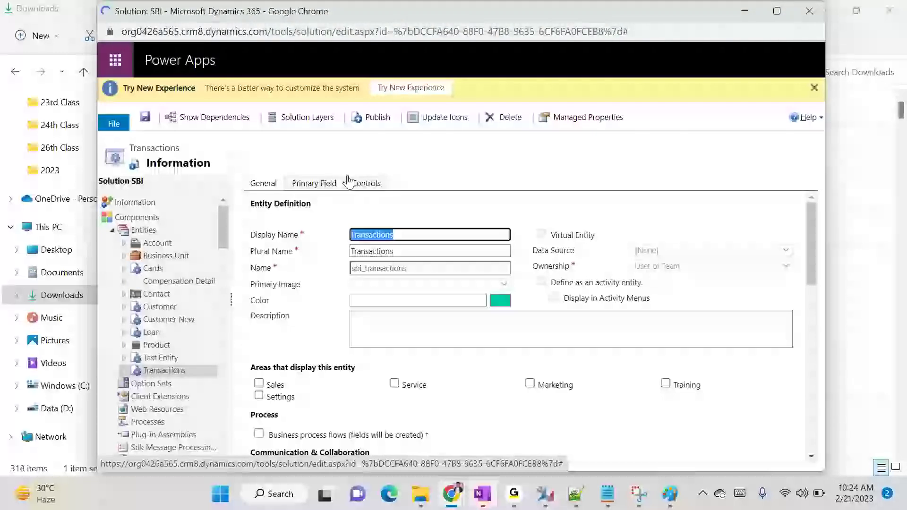
click(432, 118)
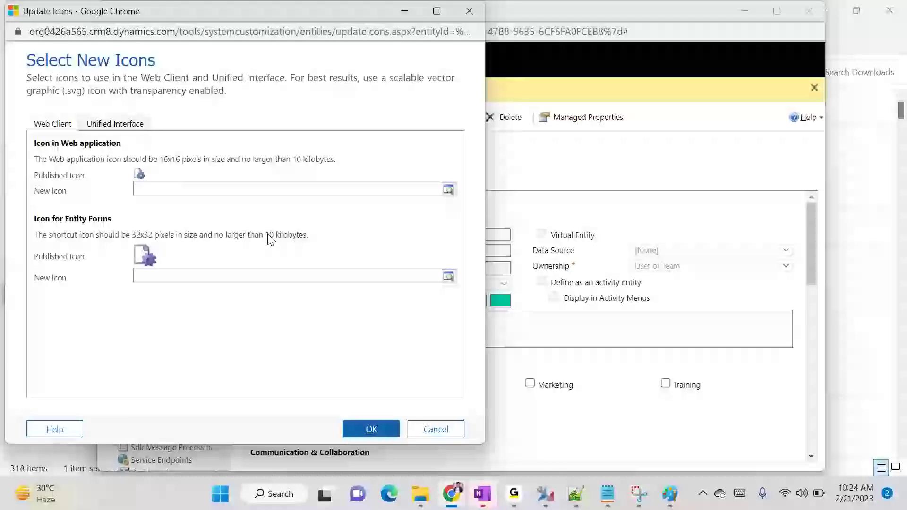
Check the Downloads folder, then enter 'Sbi_tra' in the web application New Icon field
click(420, 494)
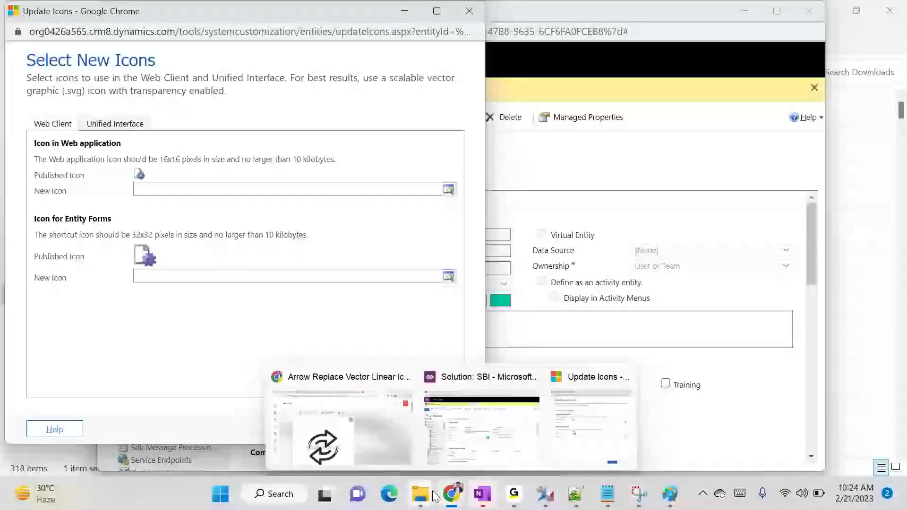
click(330, 436)
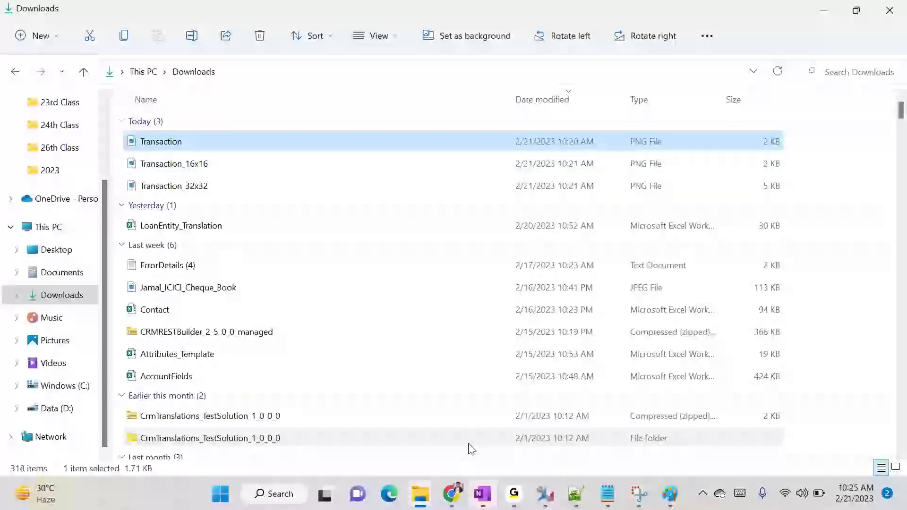
mouse_move(453, 494)
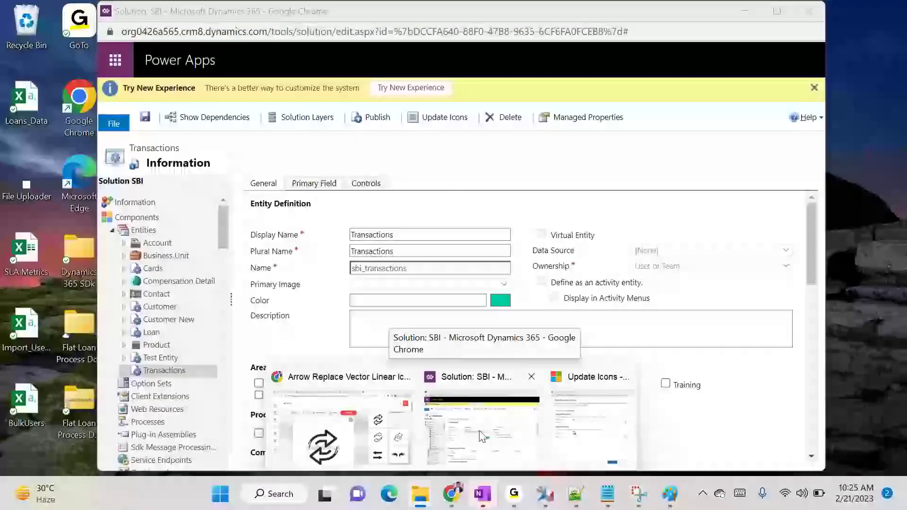
click(581, 430)
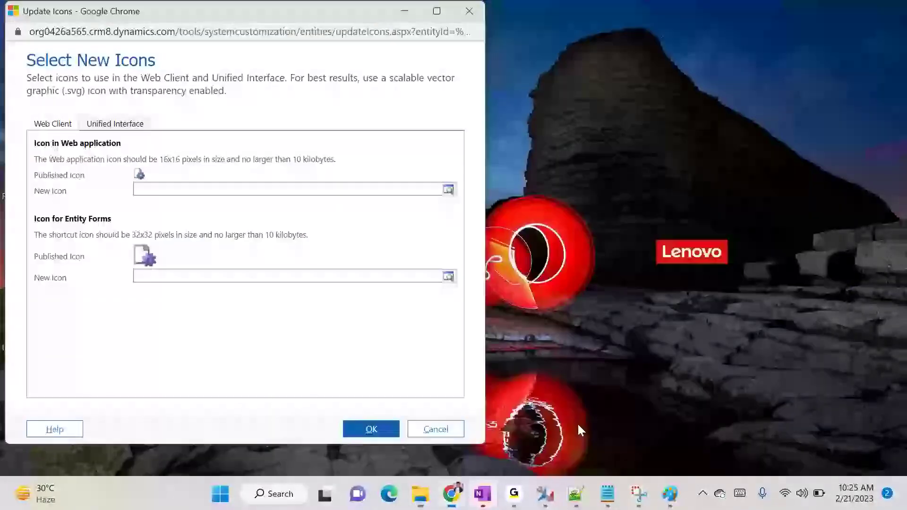
click(285, 188)
text(Sbi_tra)
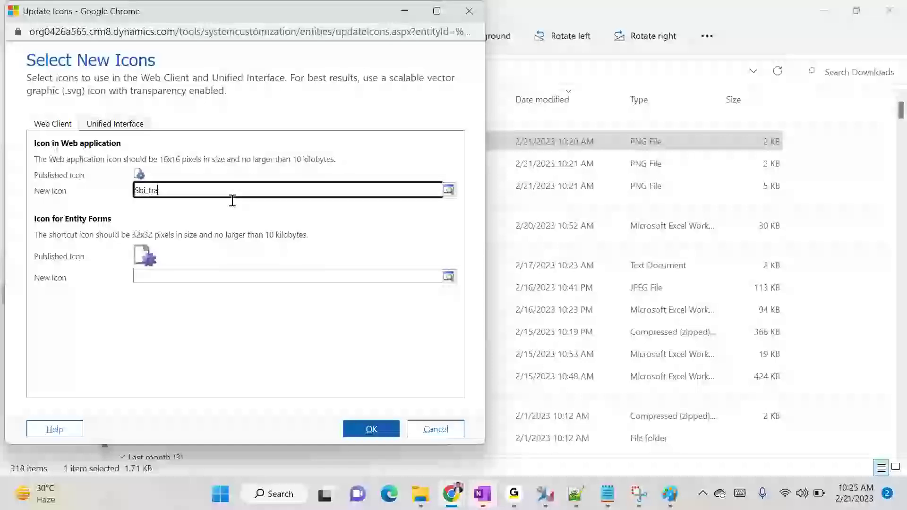
Pick sbi_Transaction16x16 as the web application icon from the lookup
click(278, 186)
click(453, 189)
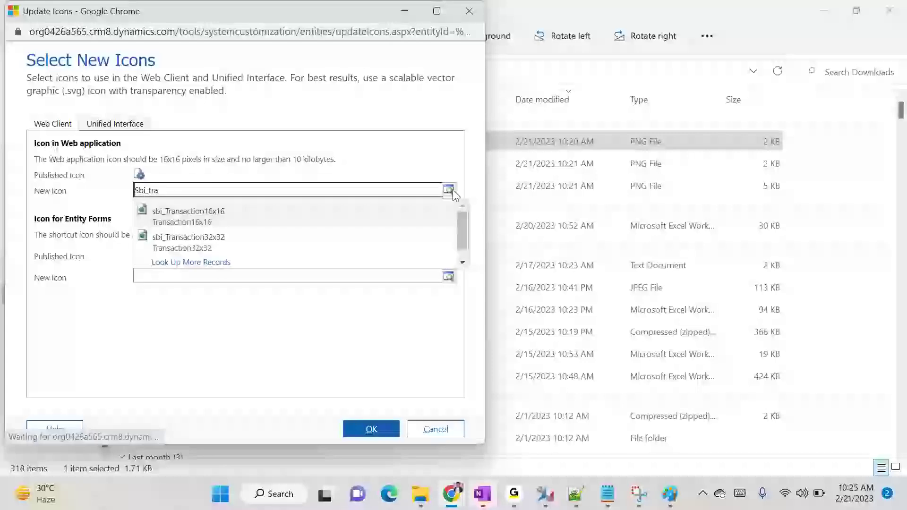
click(231, 212)
Pick sbi_Transaction32x32 as the entity forms icon, confirm, and dismiss the incorrect dimensions error
click(404, 279)
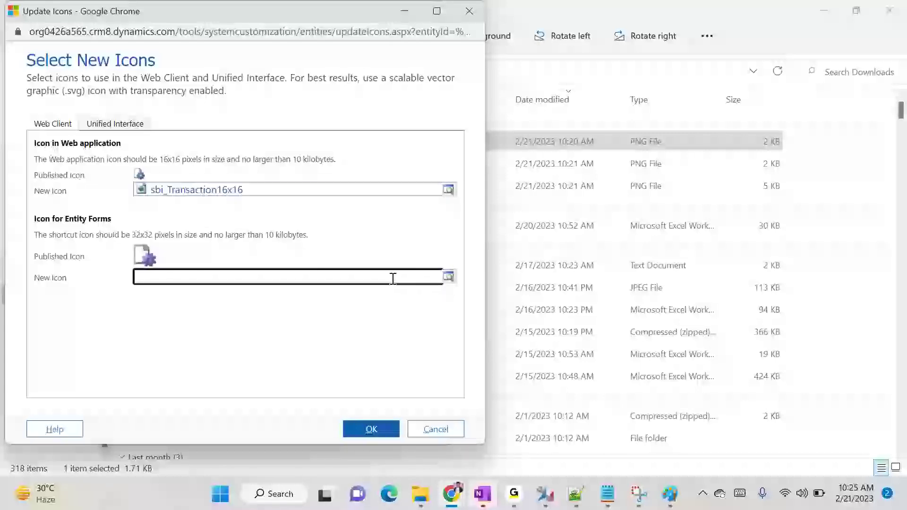
text(sbi)
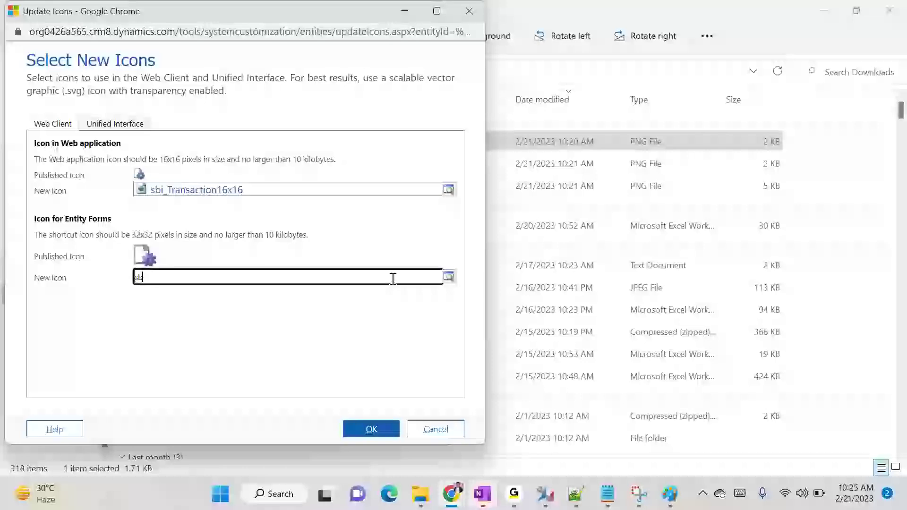
text(_tran)
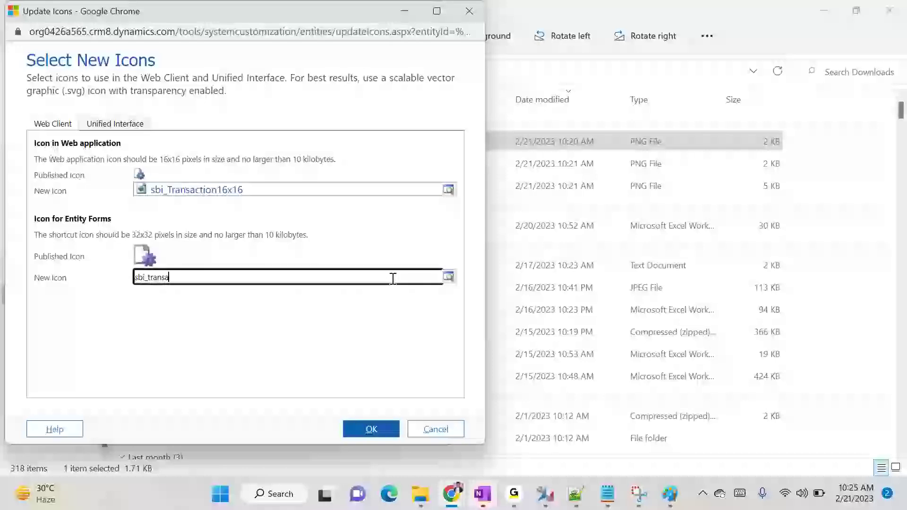
text(sa)
click(306, 318)
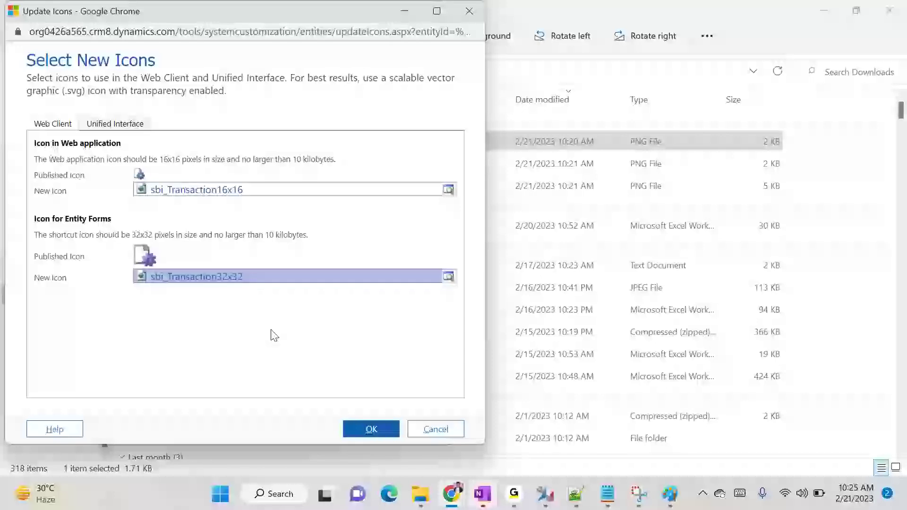
click(373, 432)
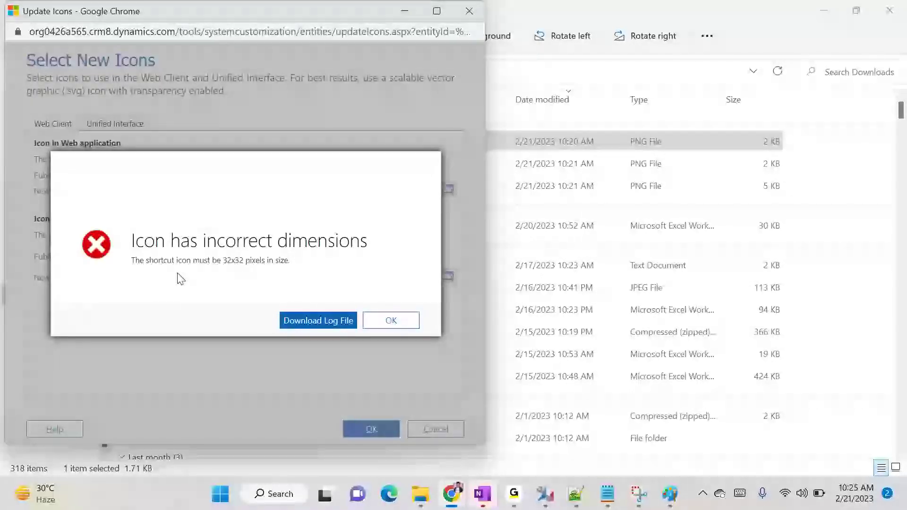
click(383, 321)
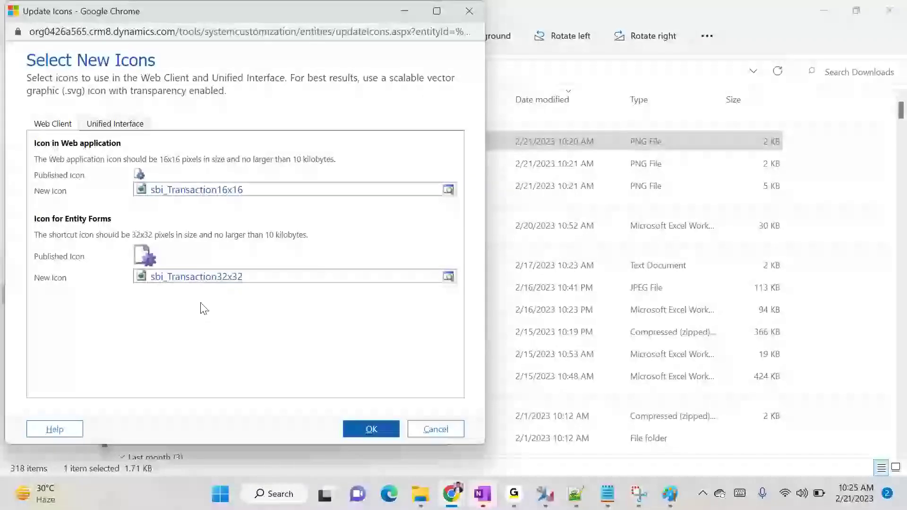
Set the Unified Interface icon to sbi_Transaction32x32 and save, dismissing the incorrect-dimensions error
click(128, 127)
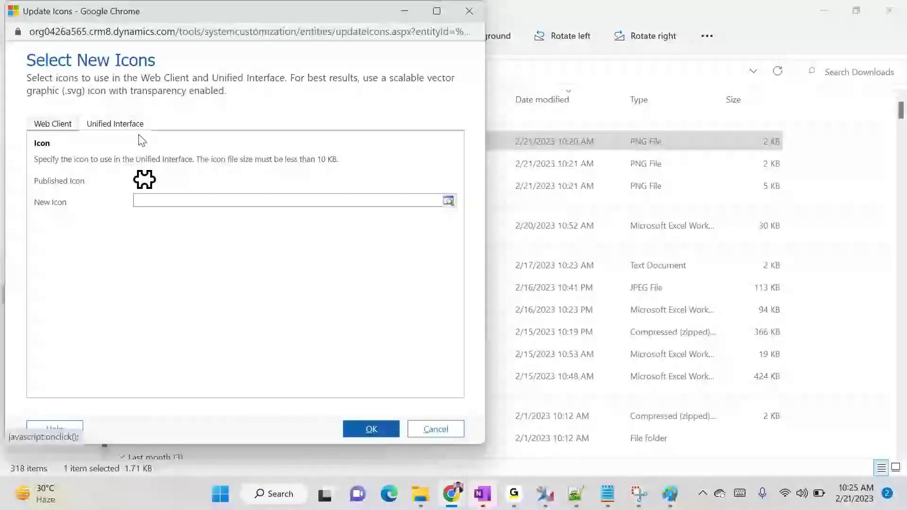
click(416, 200)
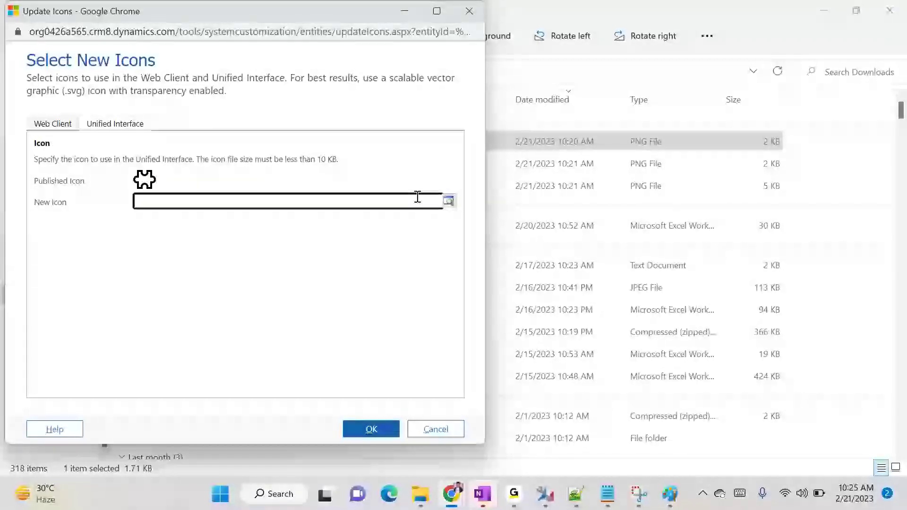
text(sbi_tra)
click(278, 244)
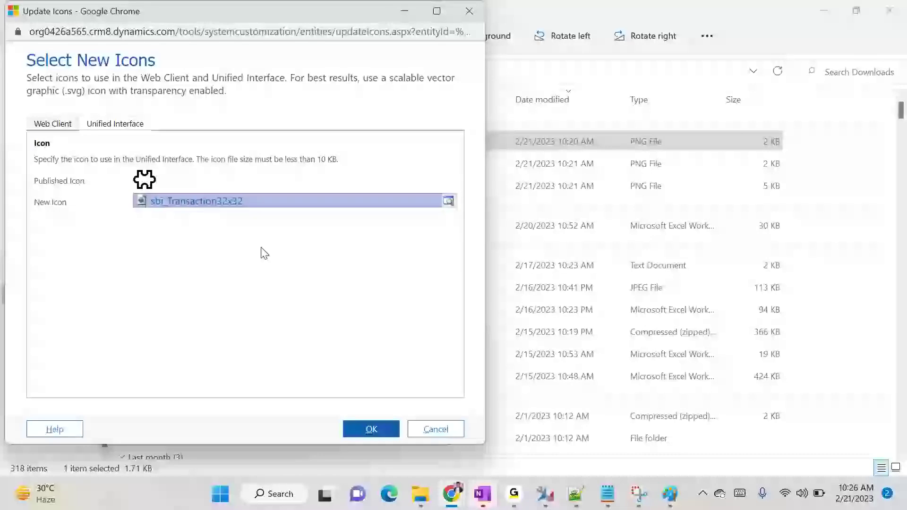
click(380, 422)
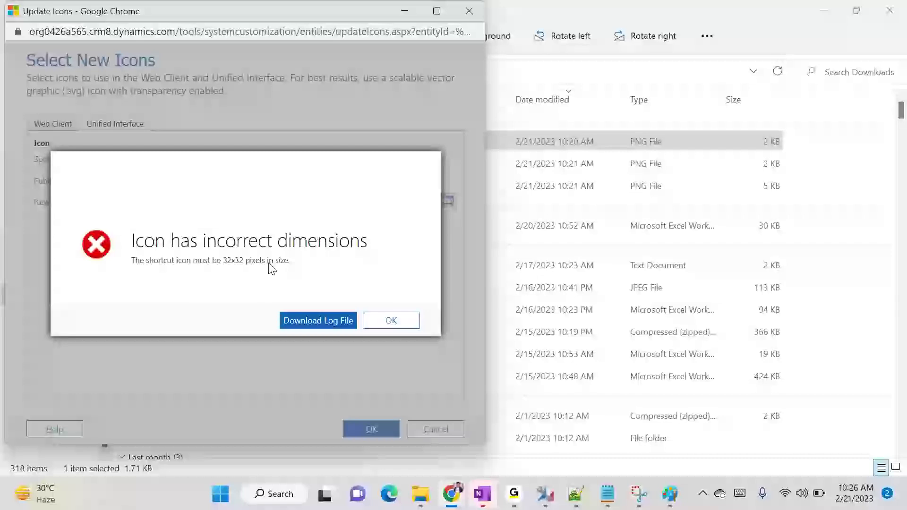
click(392, 320)
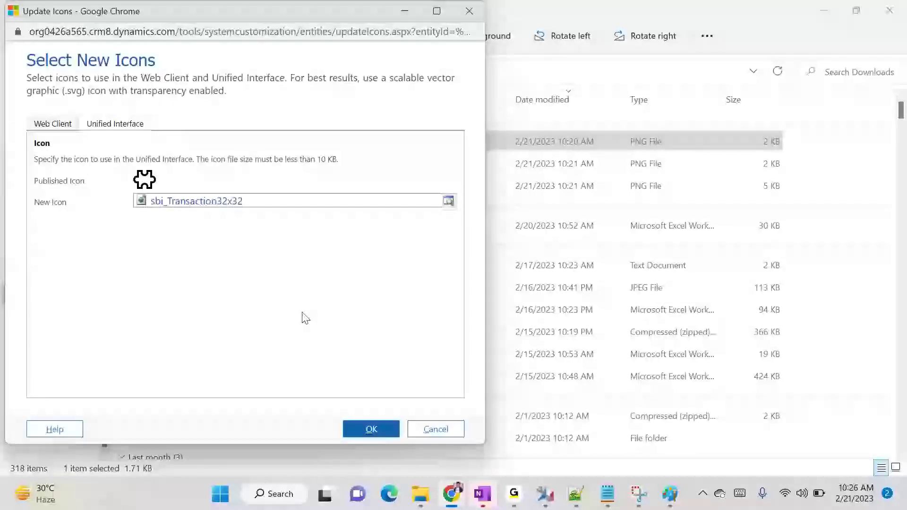
Delete the Web Client entity form icon and retry saving, dismissing the 16x16 dimensions error
click(59, 131)
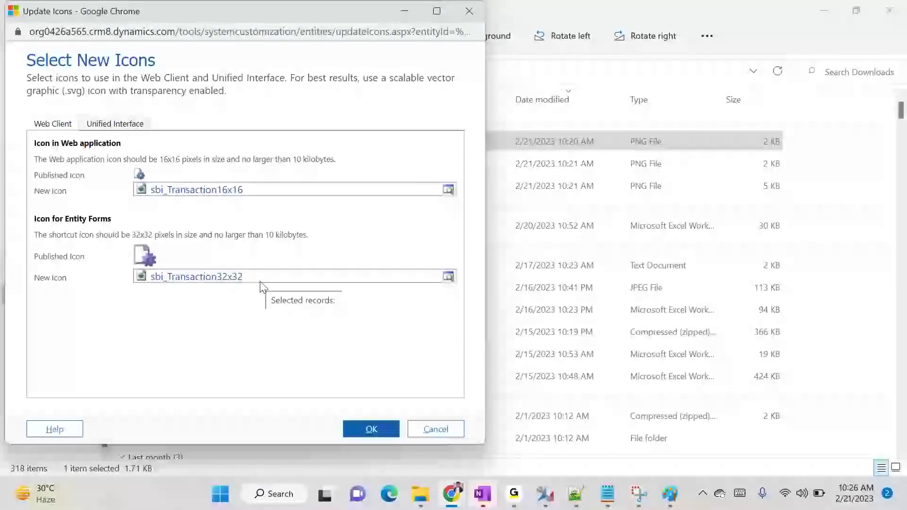
click(274, 279)
key(Delete)
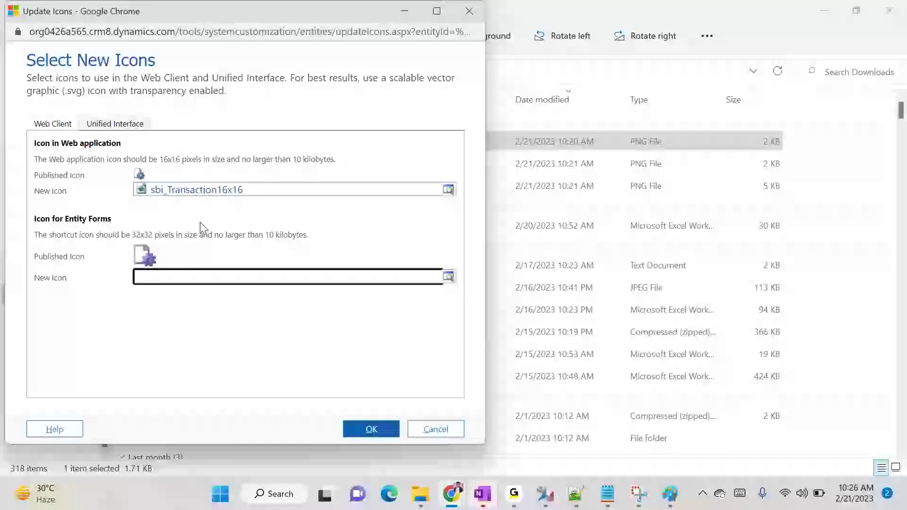
click(374, 429)
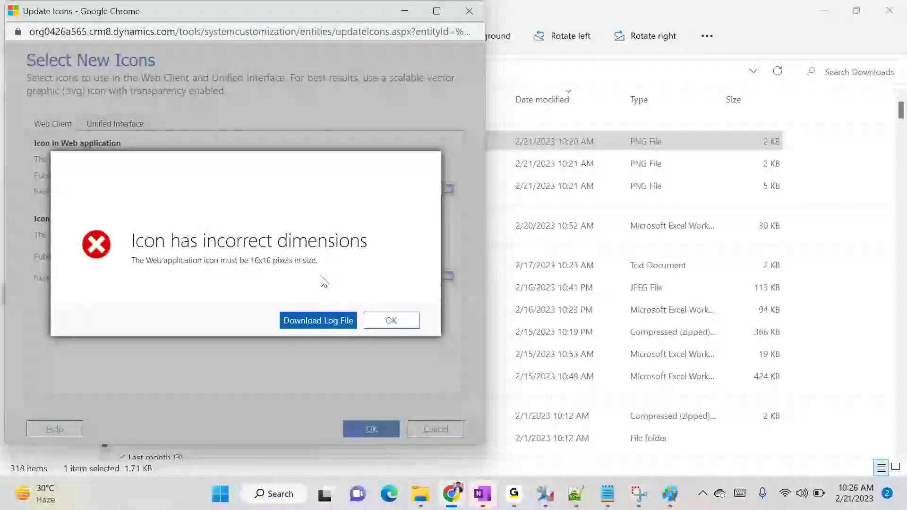
click(391, 320)
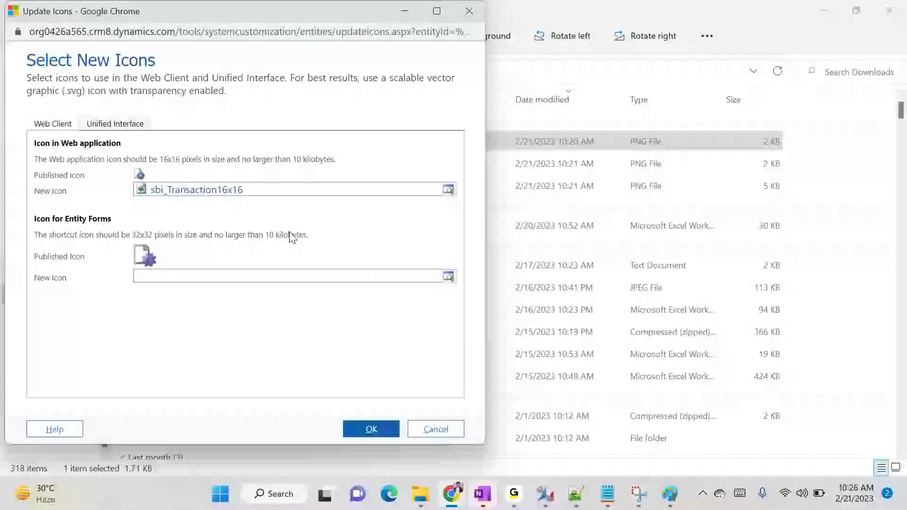
click(136, 126)
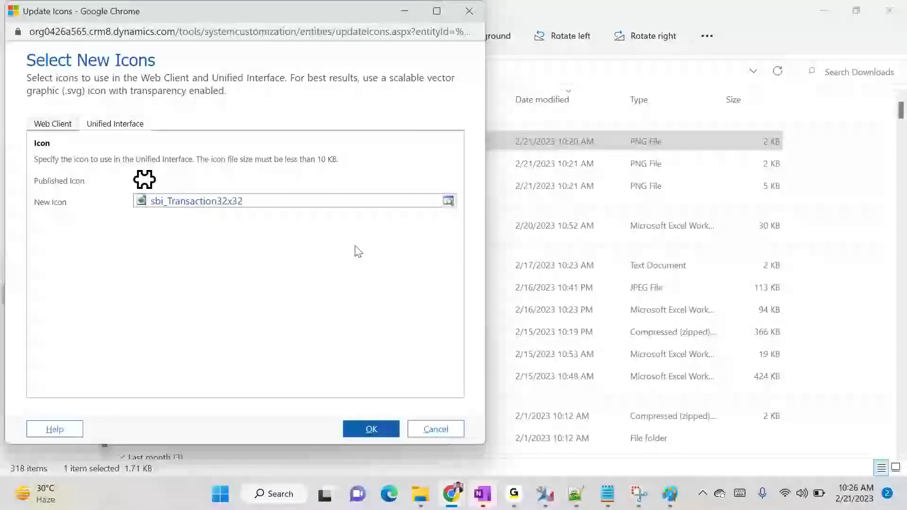
click(55, 125)
Replace the 16x16 web application icon with msfp_surveyInvite_16
key(Delete)
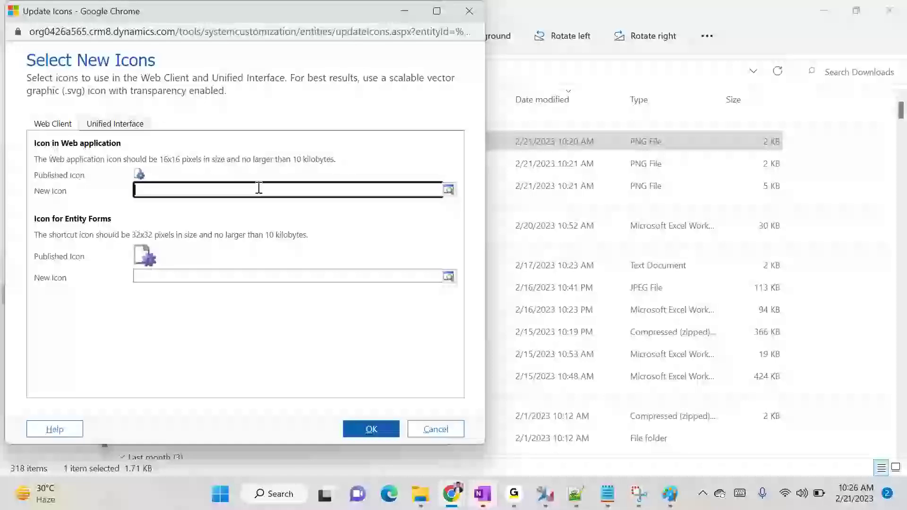
click(448, 189)
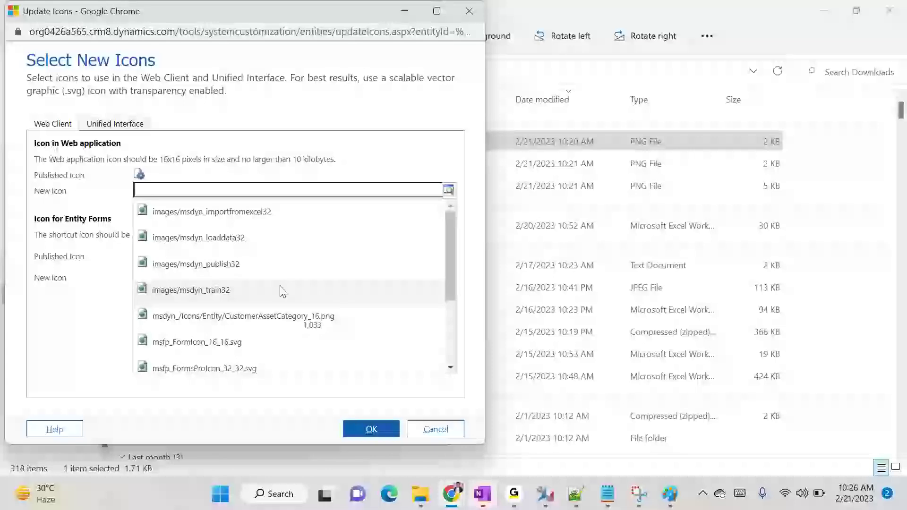
scroll(287, 302, down, 1)
scroll(287, 302, down, 3)
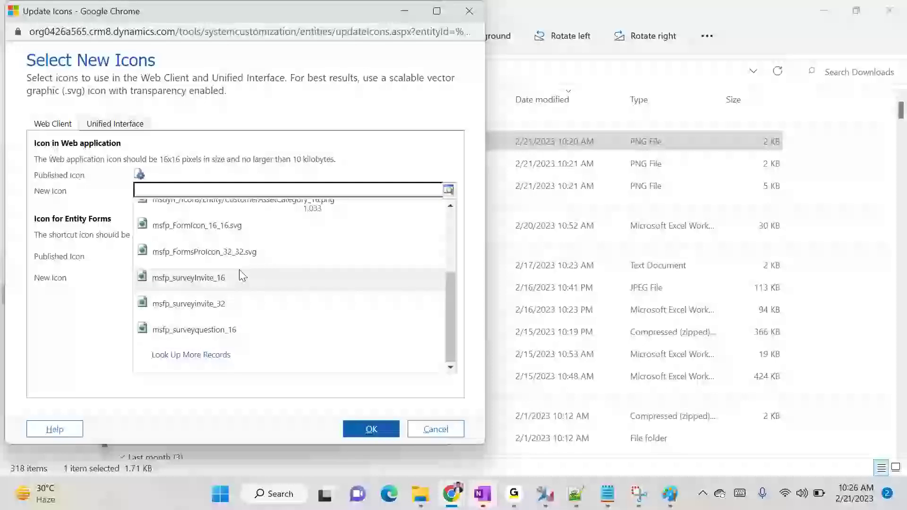
click(240, 286)
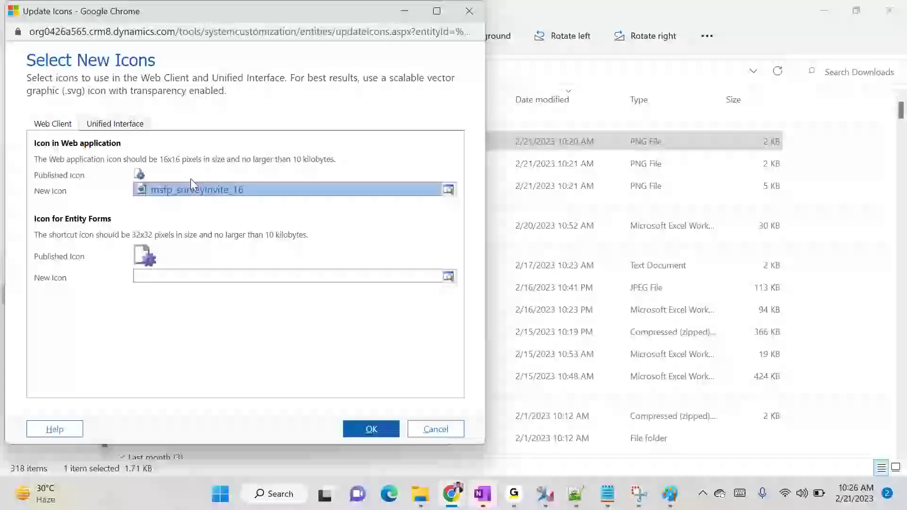
Set the entity form icon to msfp_surveyinvite_32 and clear the Unified Interface icon
click(437, 277)
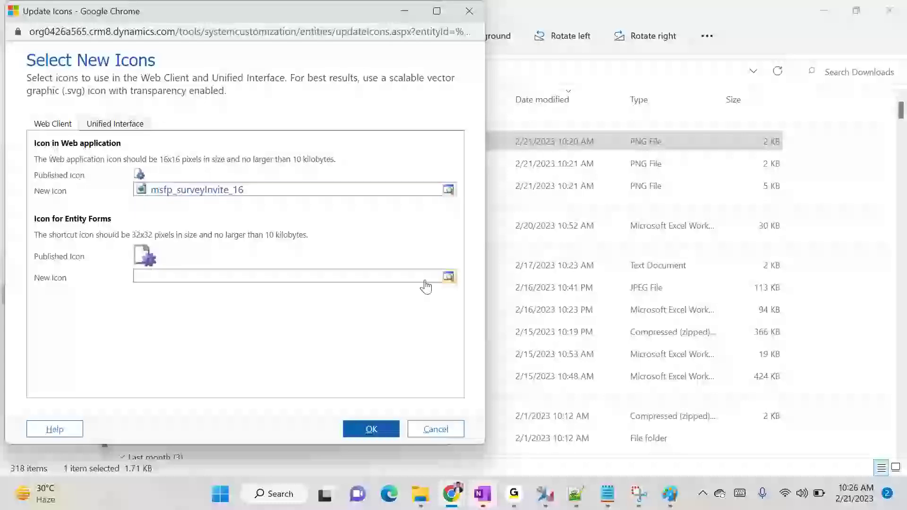
scroll(227, 237, down, 3)
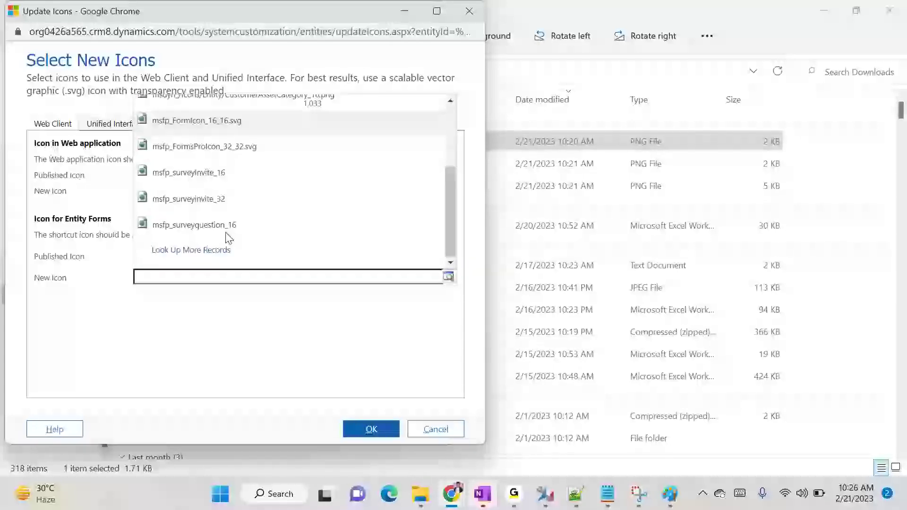
click(219, 198)
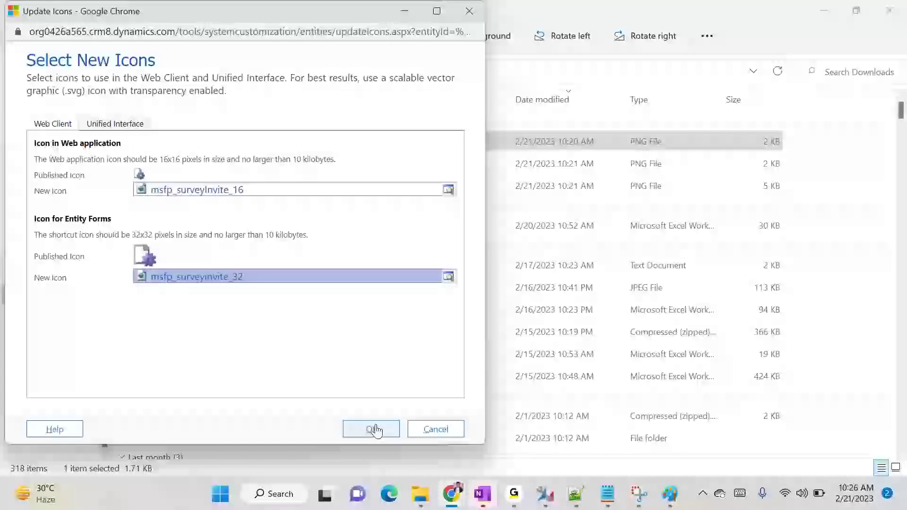
click(138, 123)
click(247, 199)
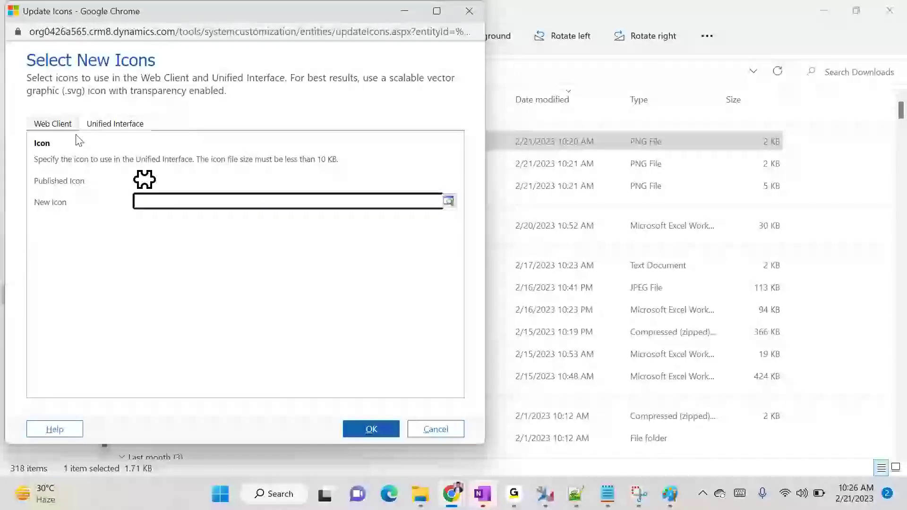
click(53, 124)
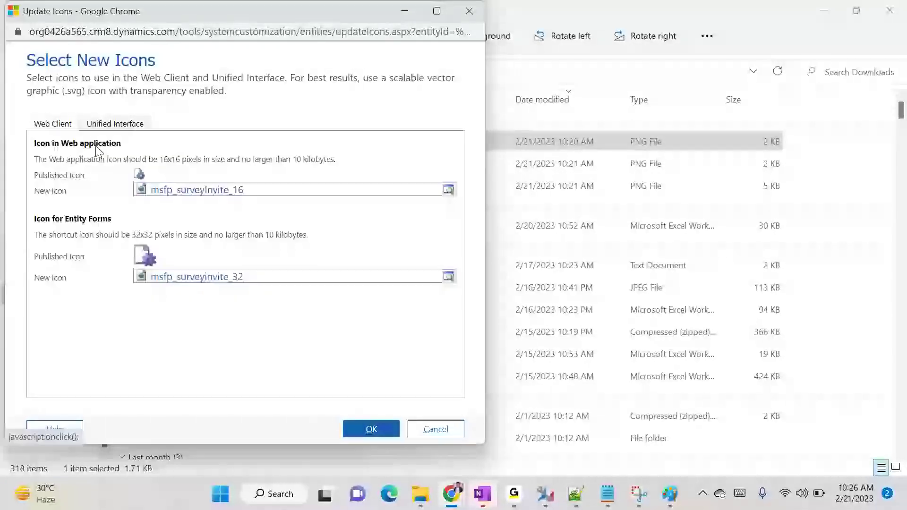
Save the Transactions icons and return to the SBI solution window
click(372, 429)
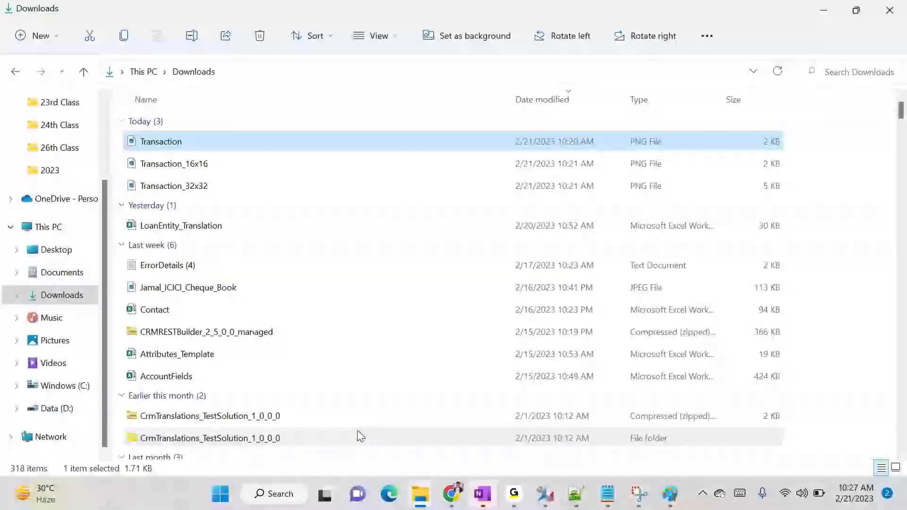
mouse_move(452, 494)
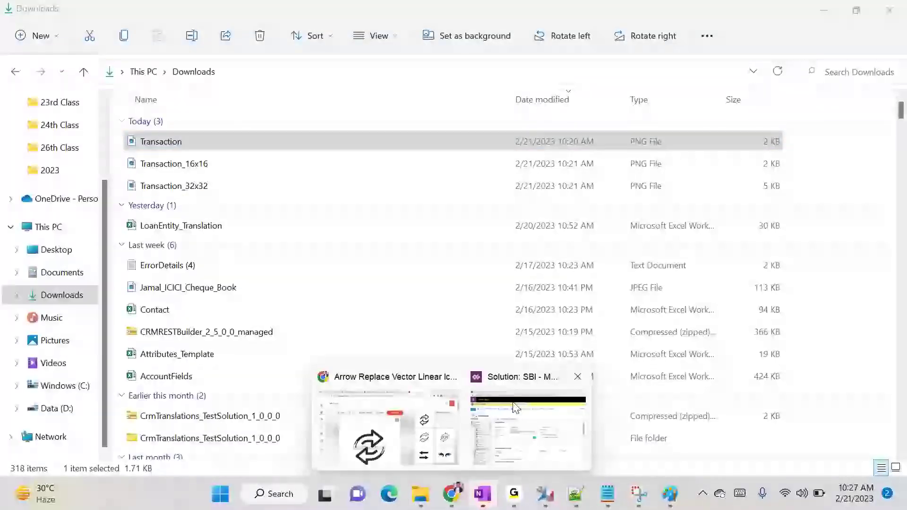
click(519, 406)
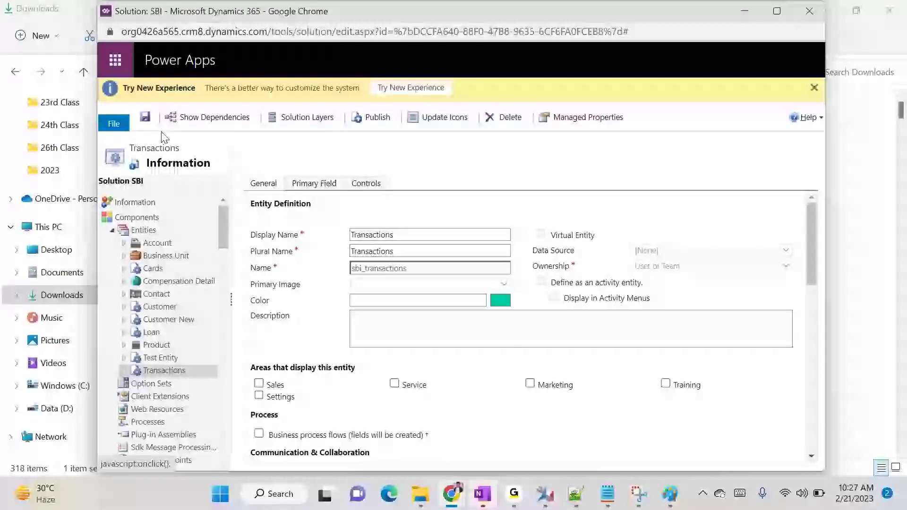
Publish the Transactions entity customizations from the solution toolbar
click(174, 120)
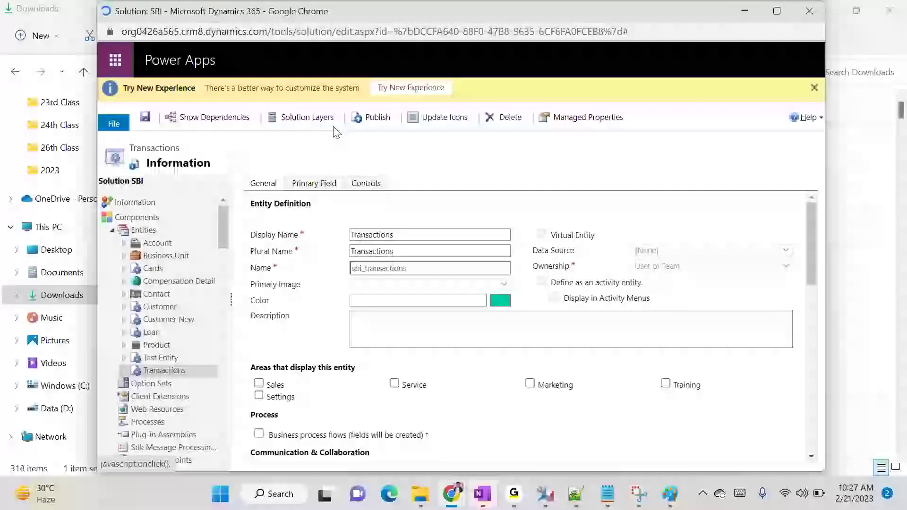
click(357, 119)
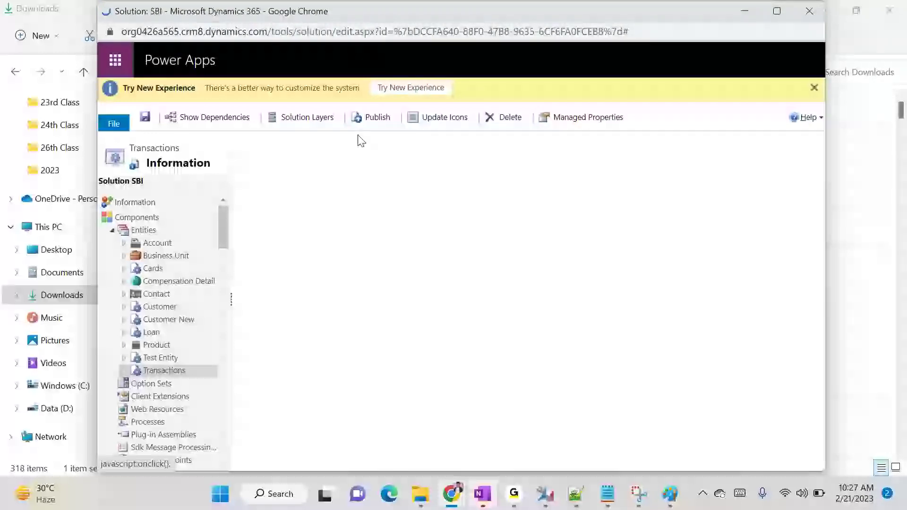
click(365, 121)
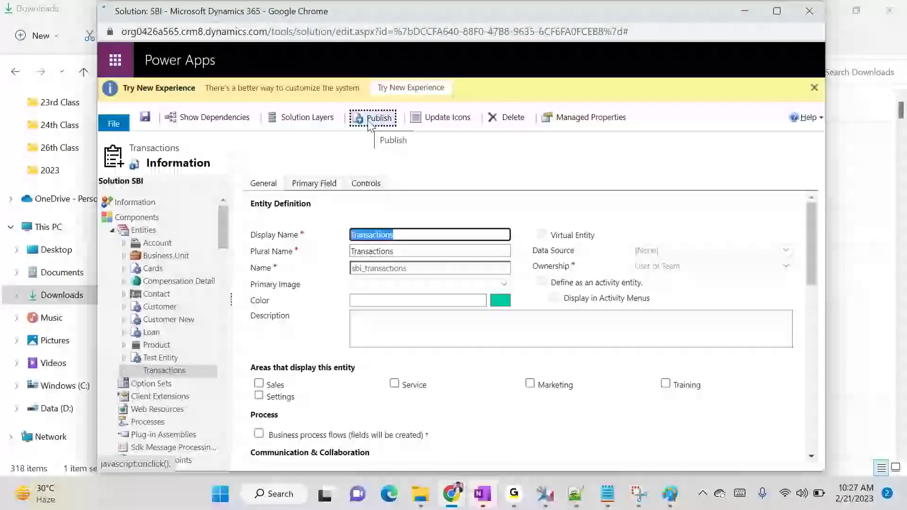
click(371, 124)
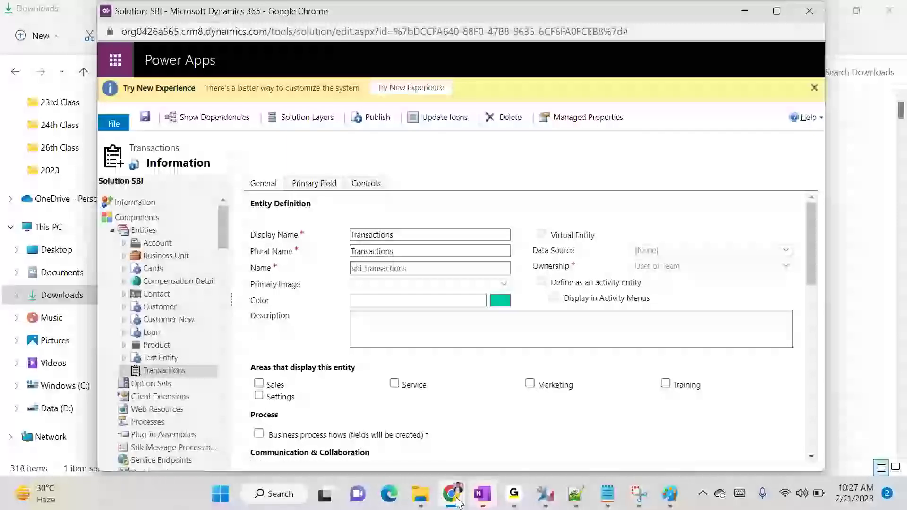
Reload the My Active Accounts page with F5
mouse_move(456, 502)
click(383, 456)
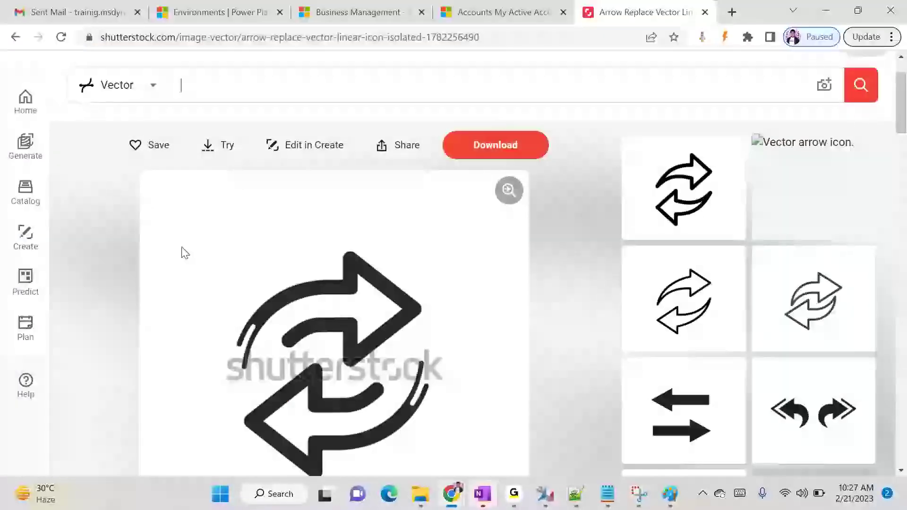
click(440, 6)
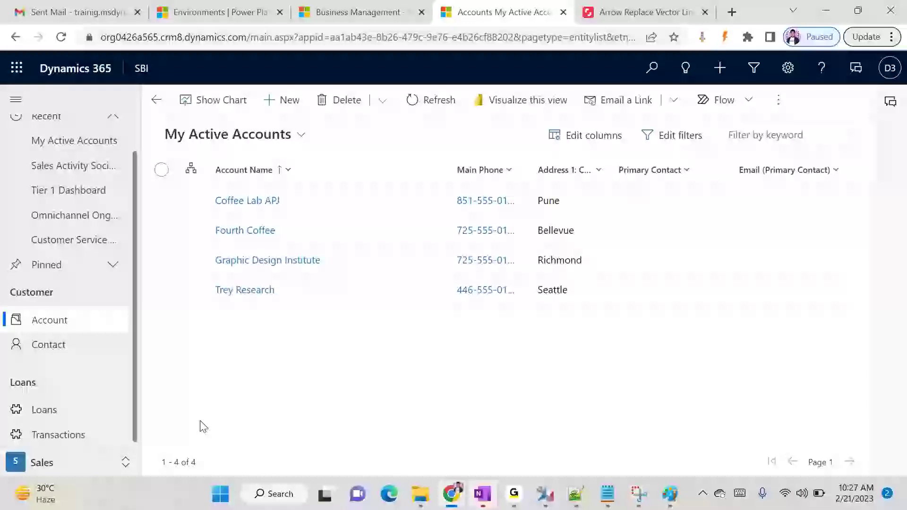
key(F5)
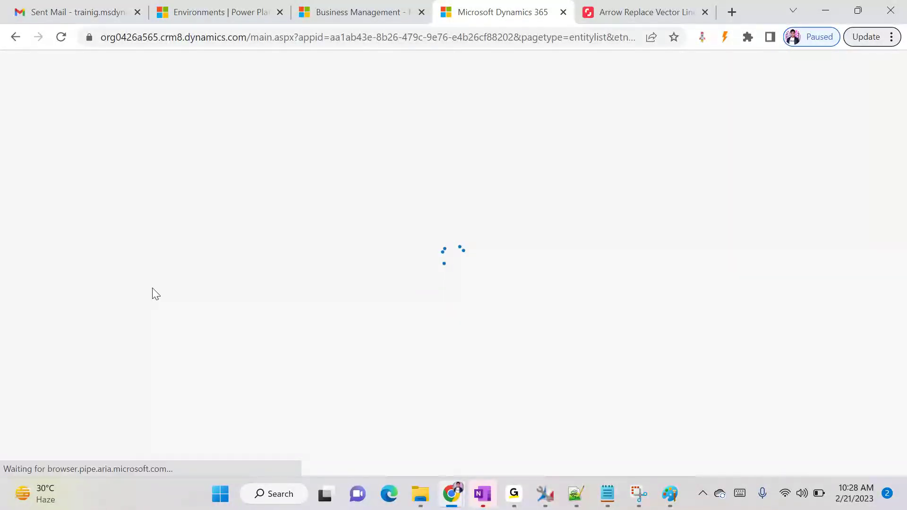
Minimize the SBI solution window so the accounts app shows
mouse_move(448, 508)
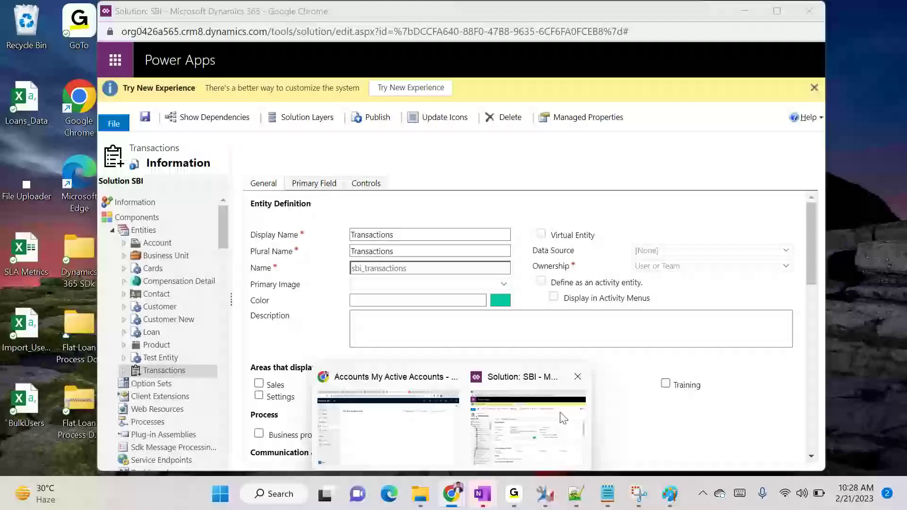
click(498, 408)
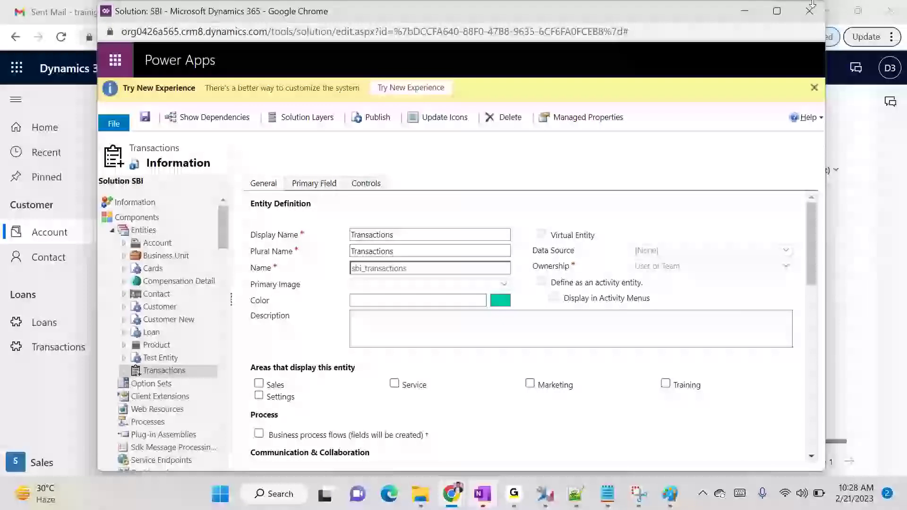
click(742, 16)
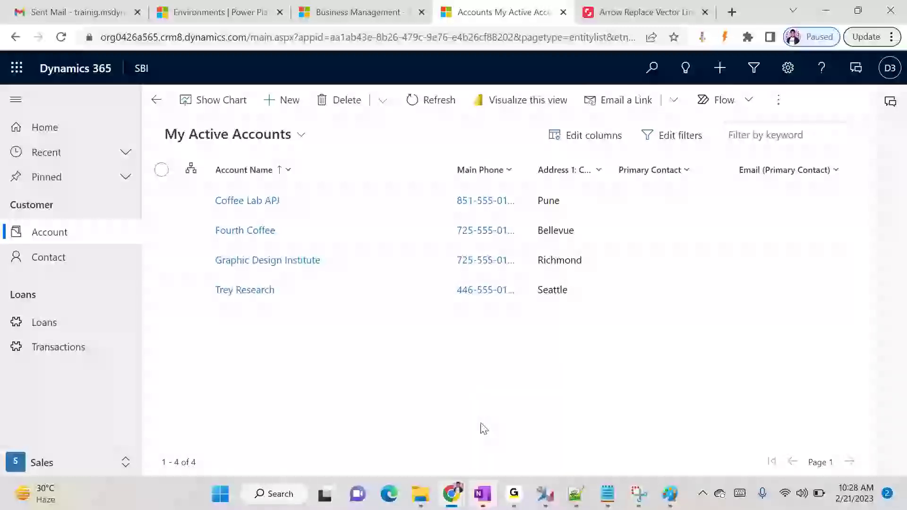
mouse_move(514, 494)
click(567, 401)
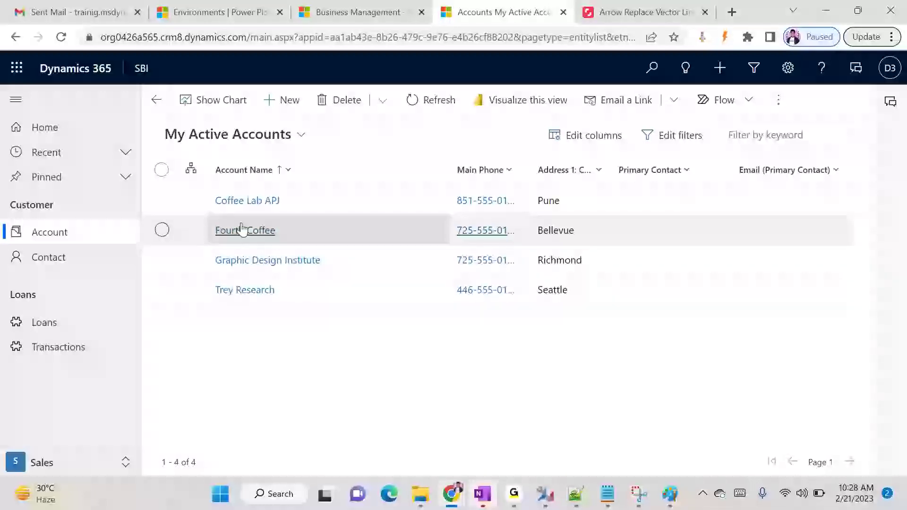
From the apps list, open the SBI app's options and choose Open in App Designer
click(142, 69)
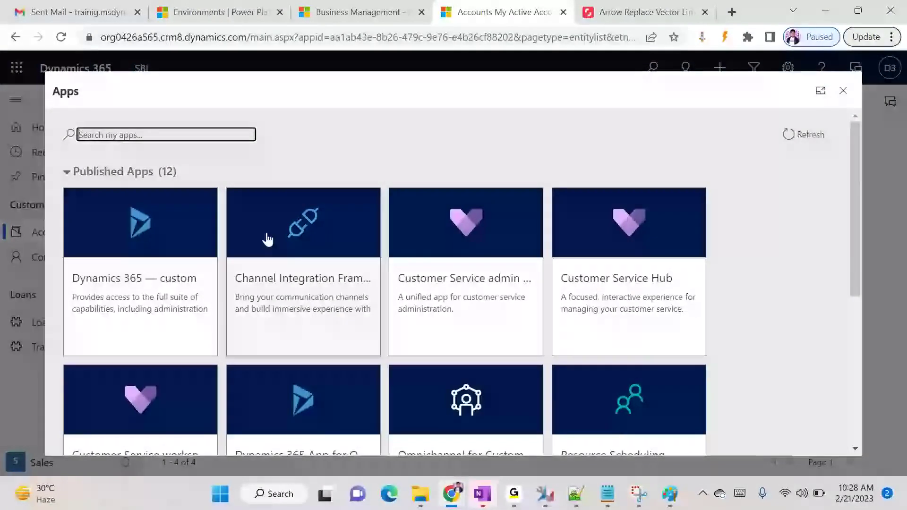
scroll(302, 253, down, 2)
scroll(303, 254, up, 2)
scroll(302, 284, down, 7)
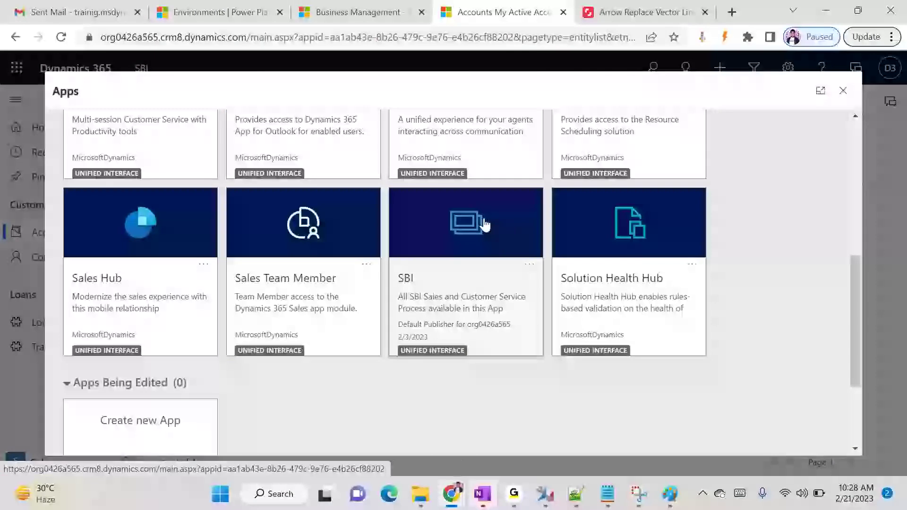
click(527, 264)
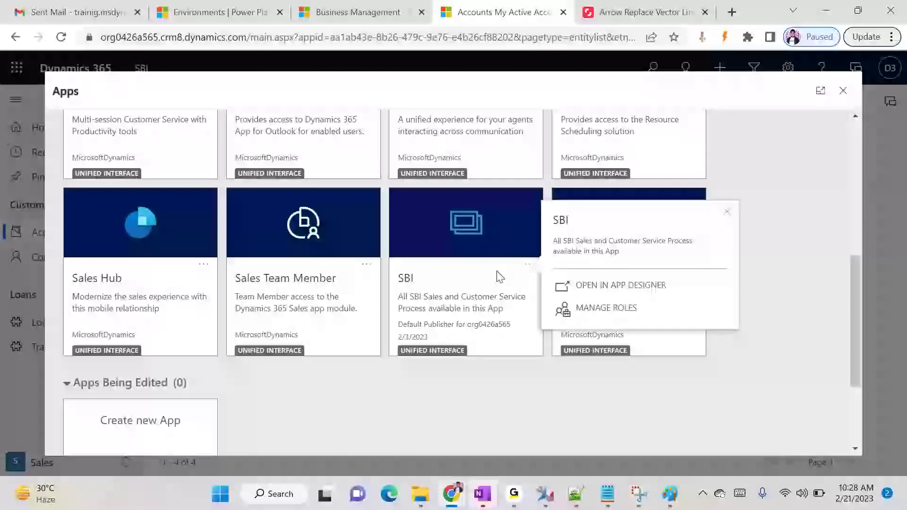
click(615, 287)
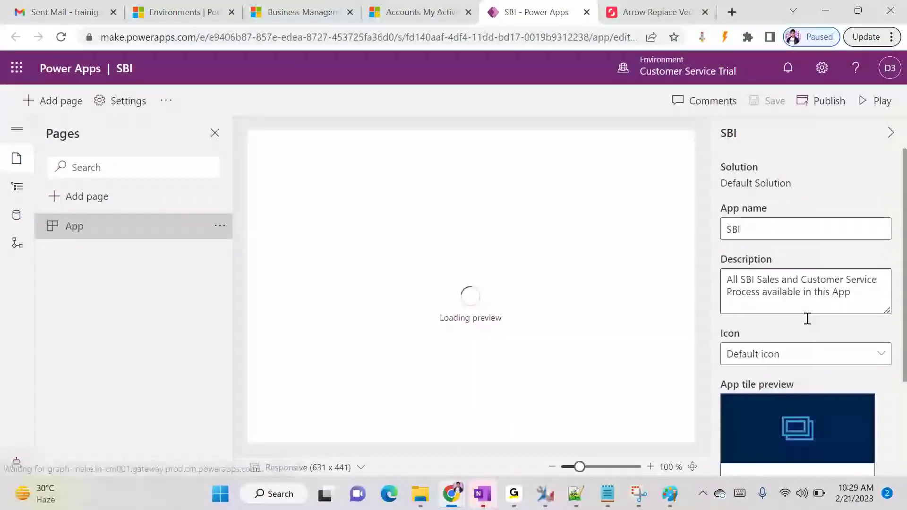
Set the SBI app icon source to Use web resource and open the image list
scroll(816, 347, down, 3)
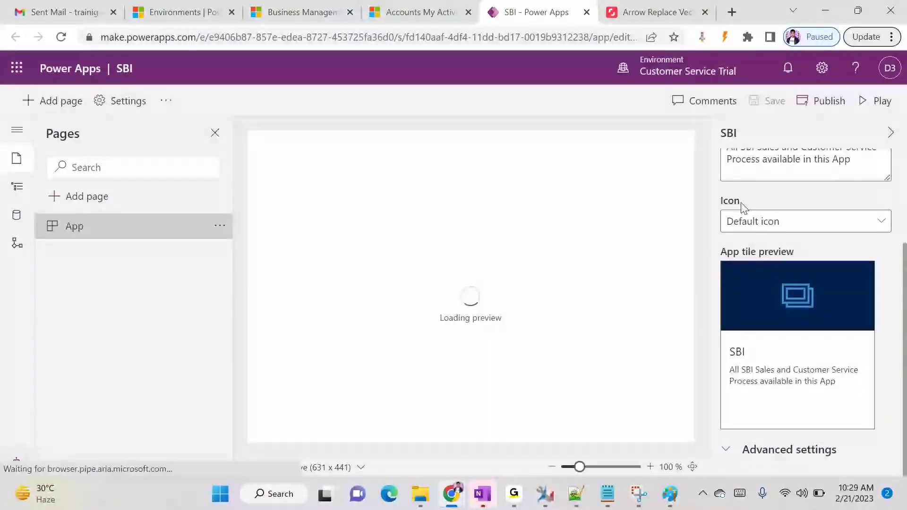
click(772, 223)
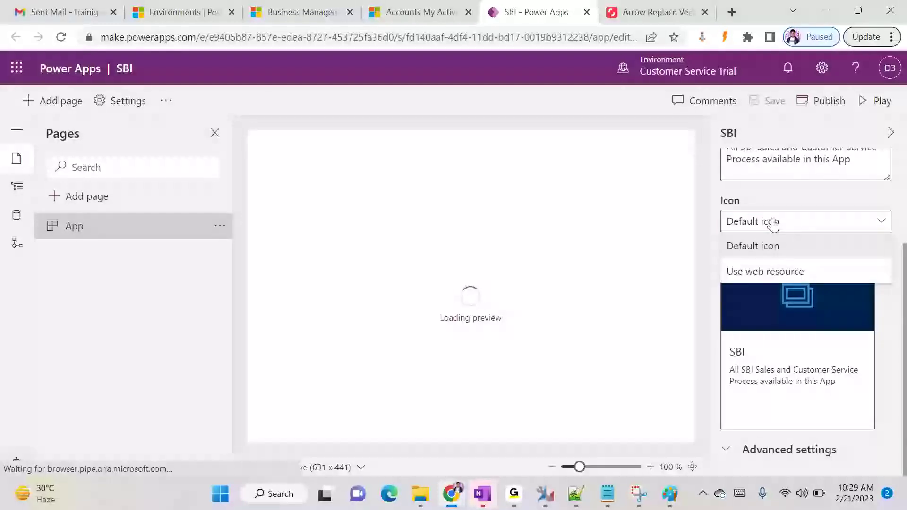
click(766, 274)
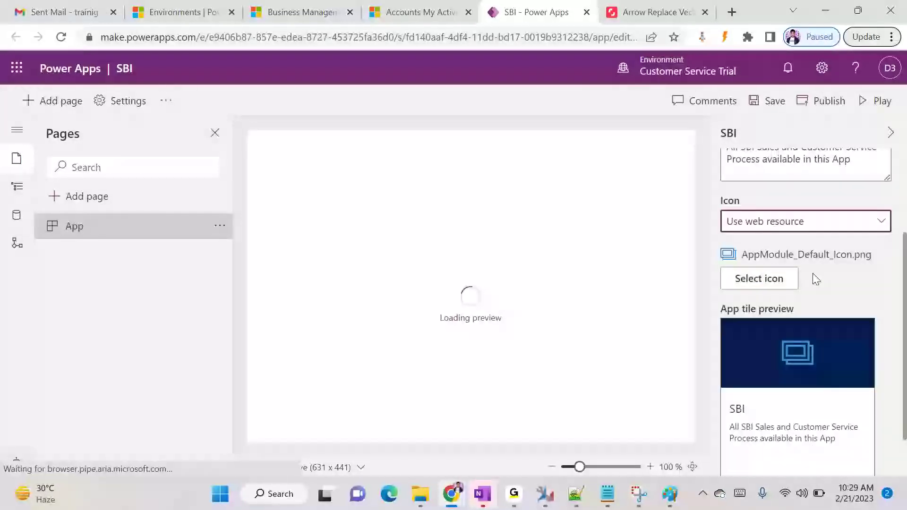
scroll(817, 279, down, 2)
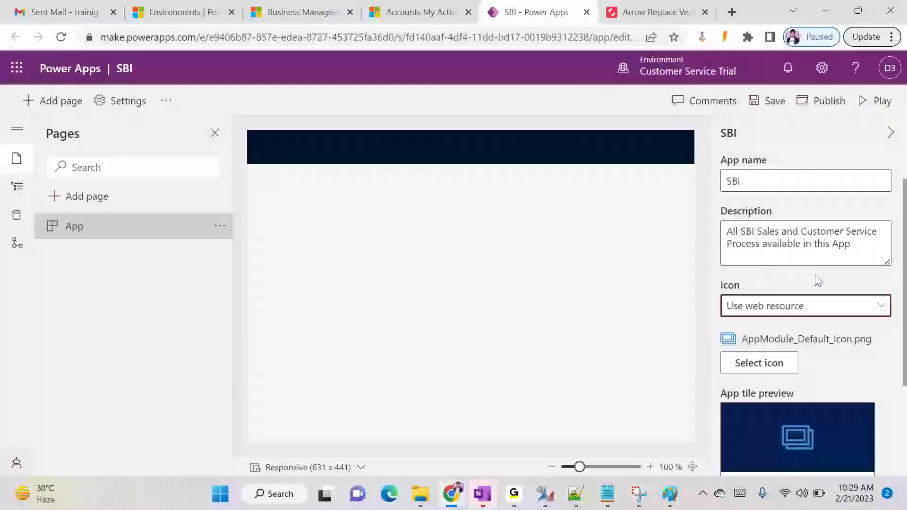
click(880, 307)
click(766, 354)
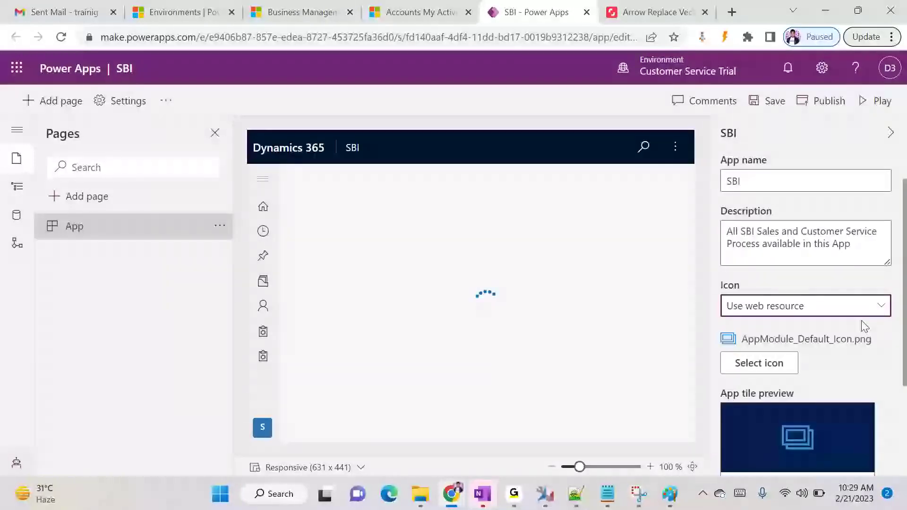
click(764, 363)
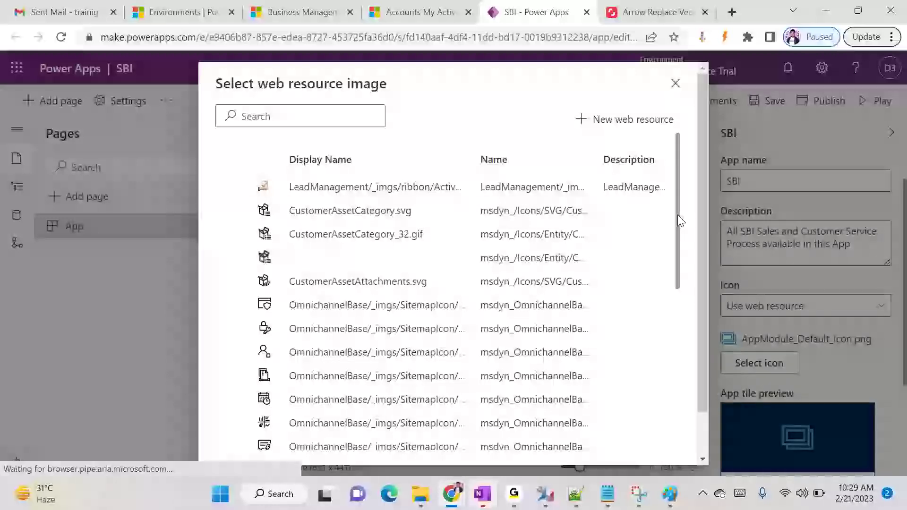
Select CustomerAssetCategory_32.gif from the web resource images and apply it as the icon
drag(678, 214, 679, 298)
click(437, 308)
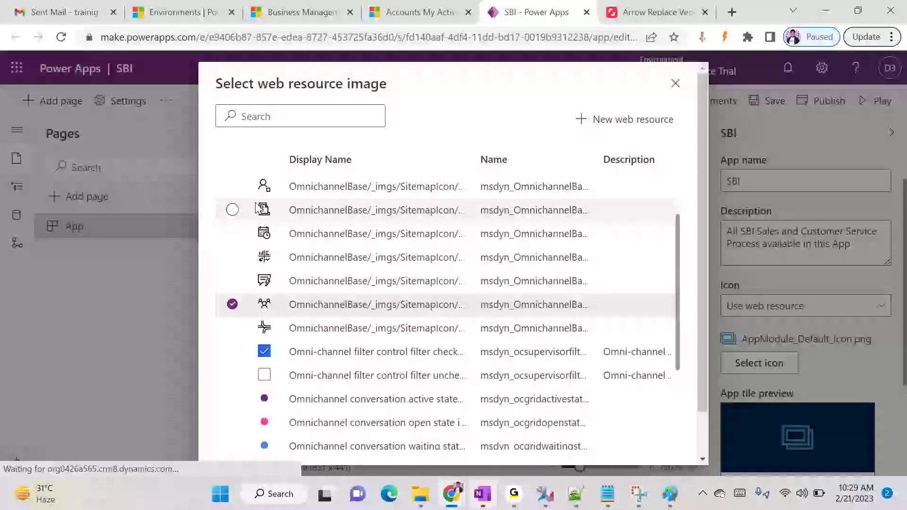
scroll(566, 249, up, 3)
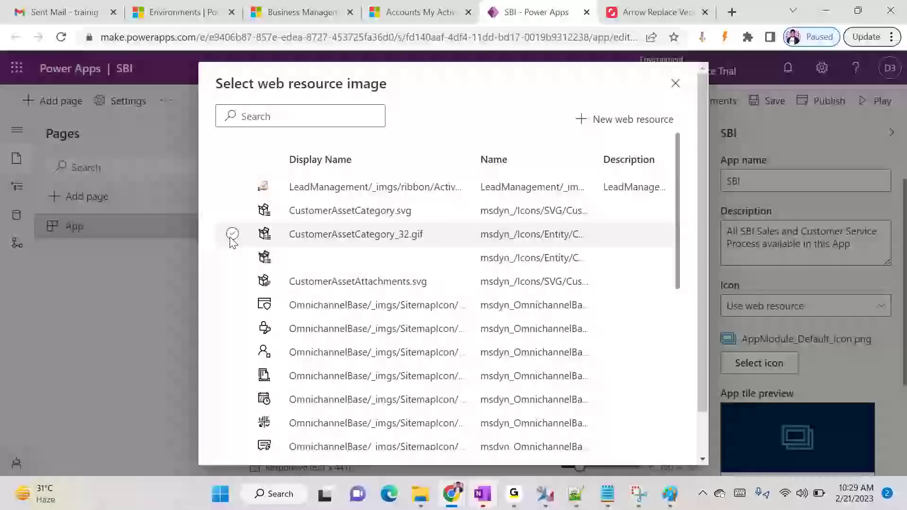
click(233, 235)
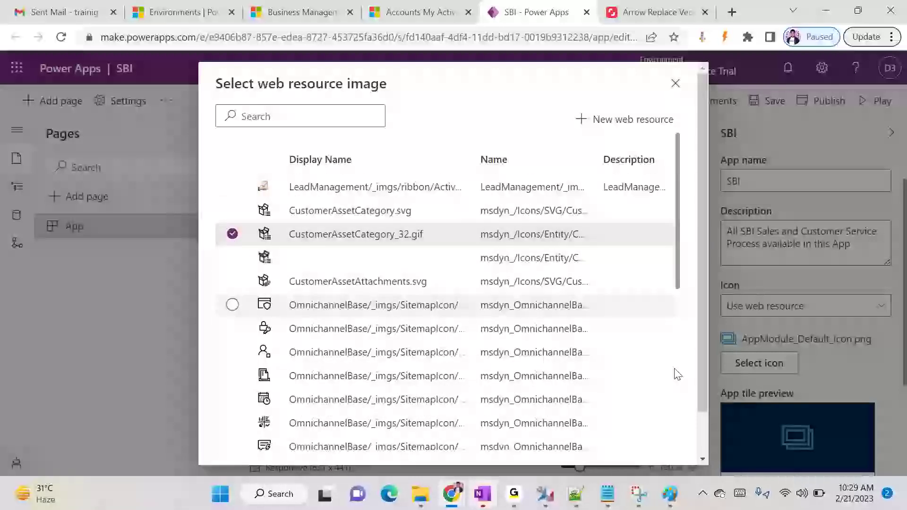
scroll(678, 370, down, 10)
scroll(668, 401, up, 10)
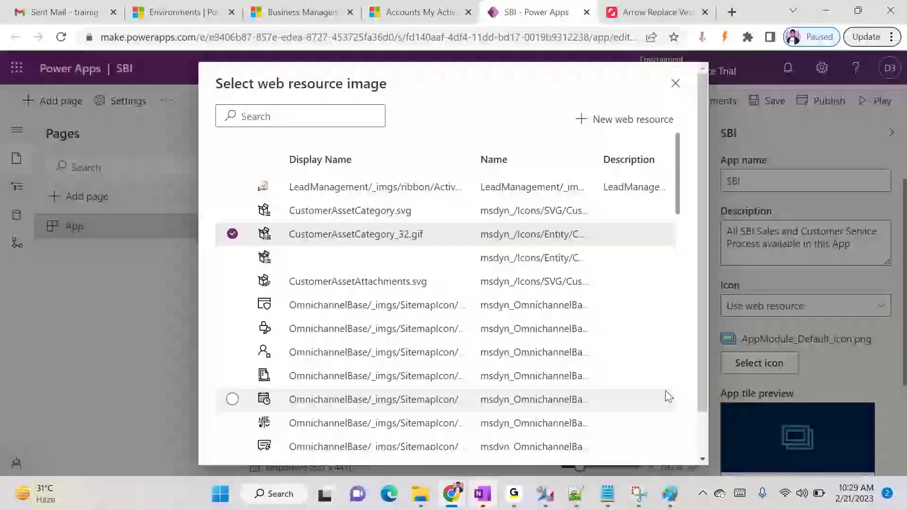
click(676, 83)
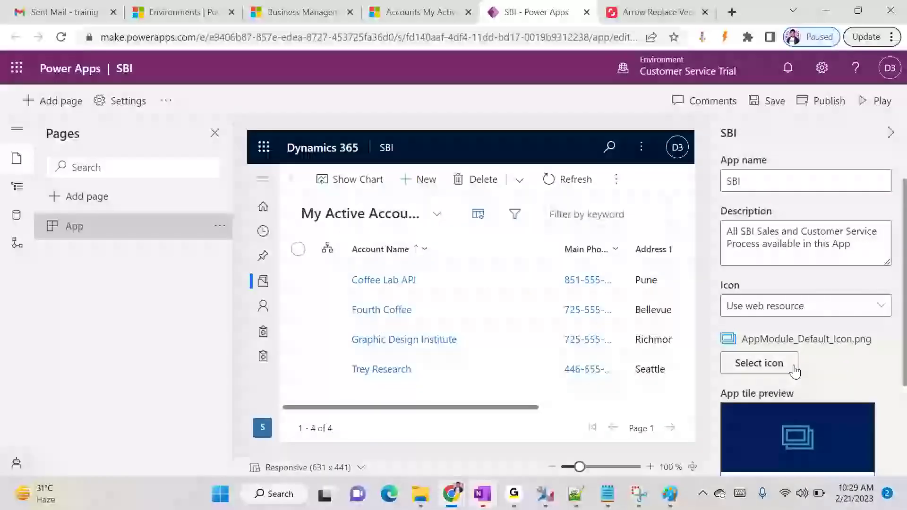
click(759, 364)
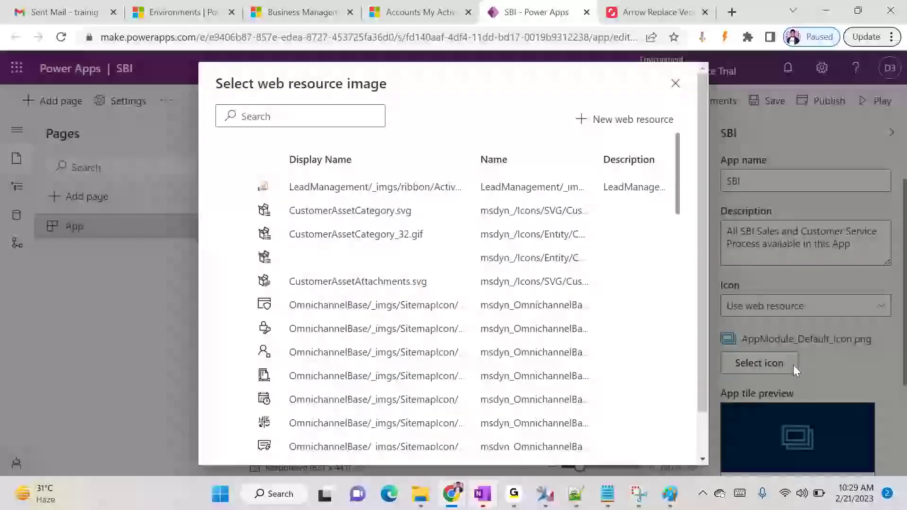
click(232, 235)
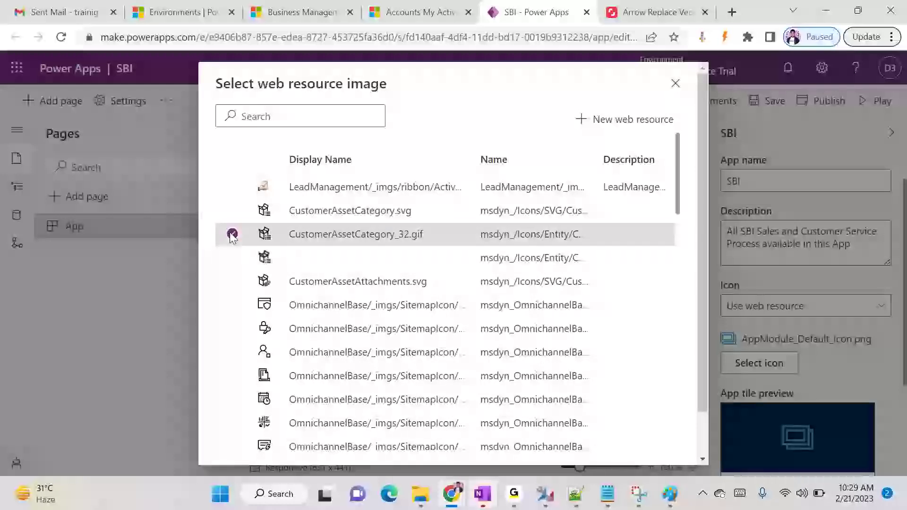
scroll(706, 220, down, 1)
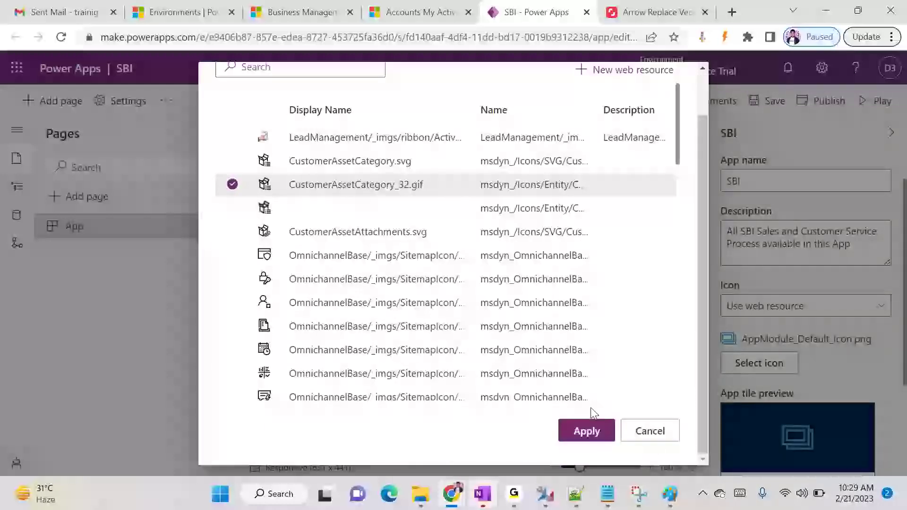
click(587, 433)
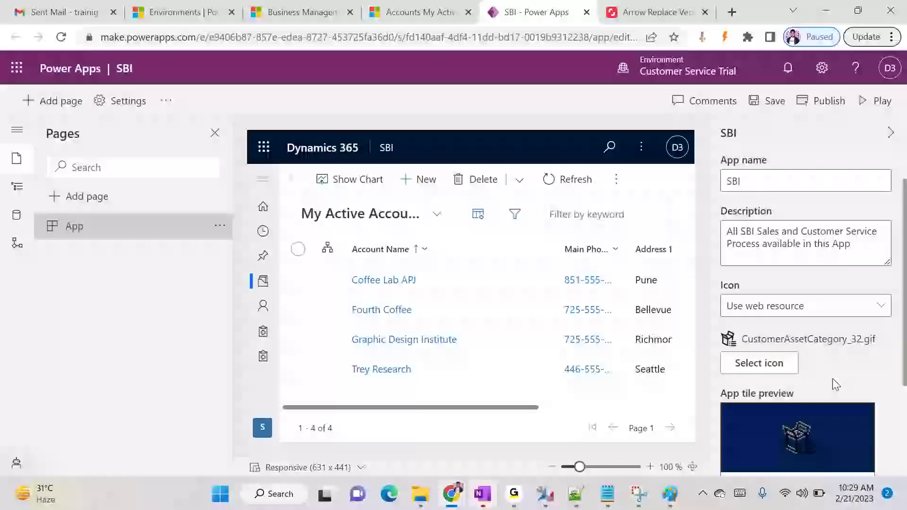
scroll(830, 388, down, 3)
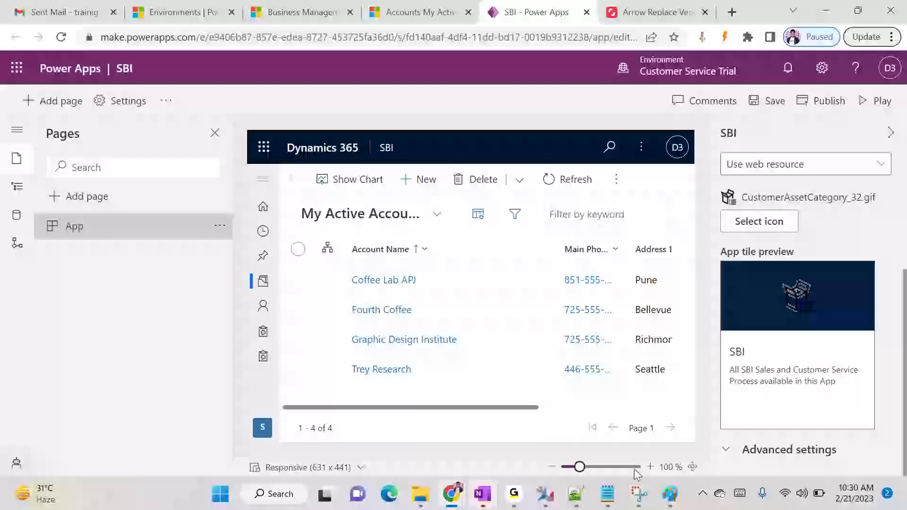
Review the Jpg, png and Ico notes in Notepad, then close the SBI app designer tab
click(608, 494)
click(253, 268)
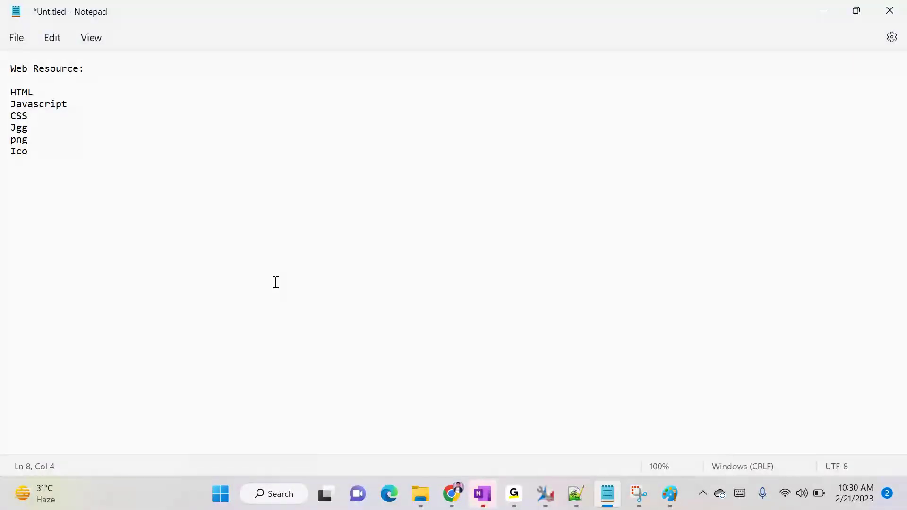
click(17, 131)
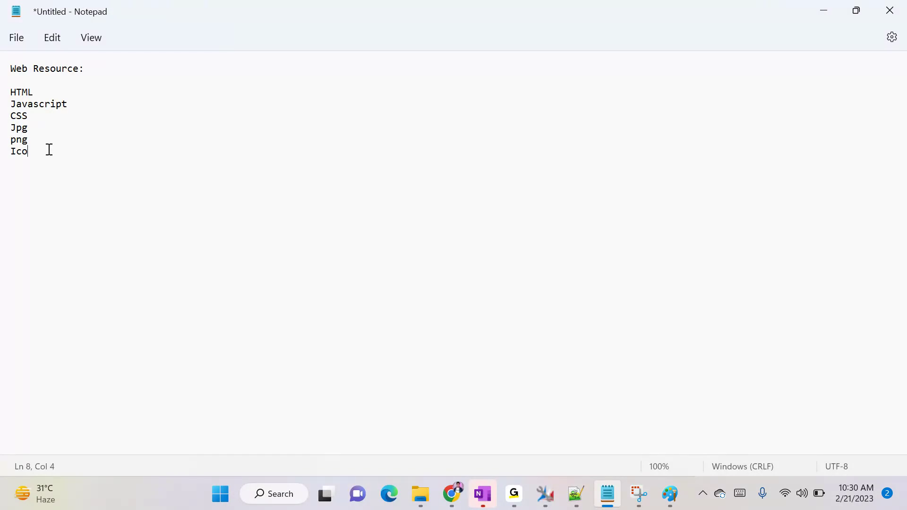
double_click(13, 140)
double_click(18, 128)
double_click(18, 152)
click(25, 153)
drag(2, 131, 25, 155)
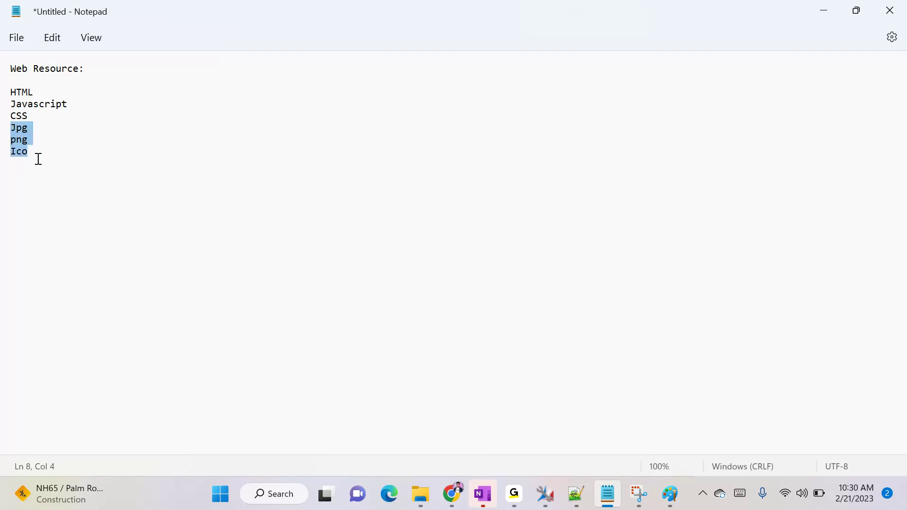
key(alt+Tab)
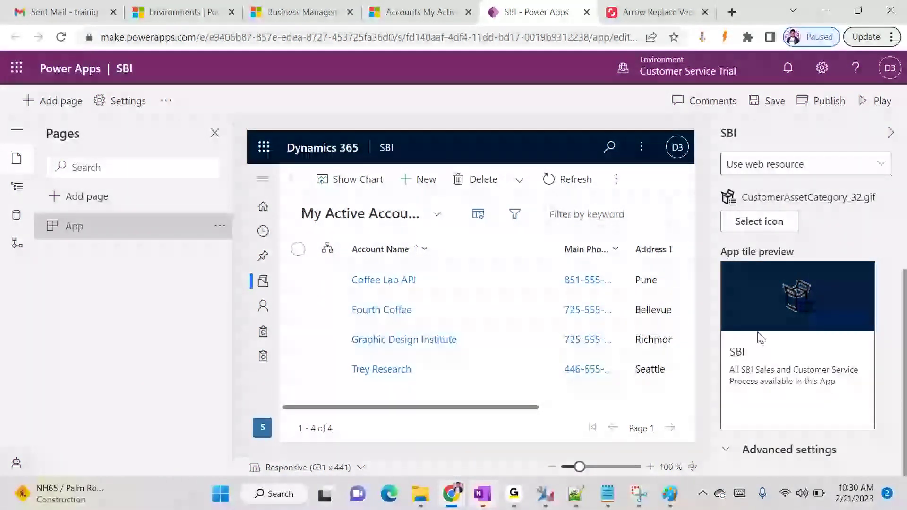
click(586, 12)
Leave the app designer, close the Apps list, and go to Settings > Customizations > Themes
click(522, 116)
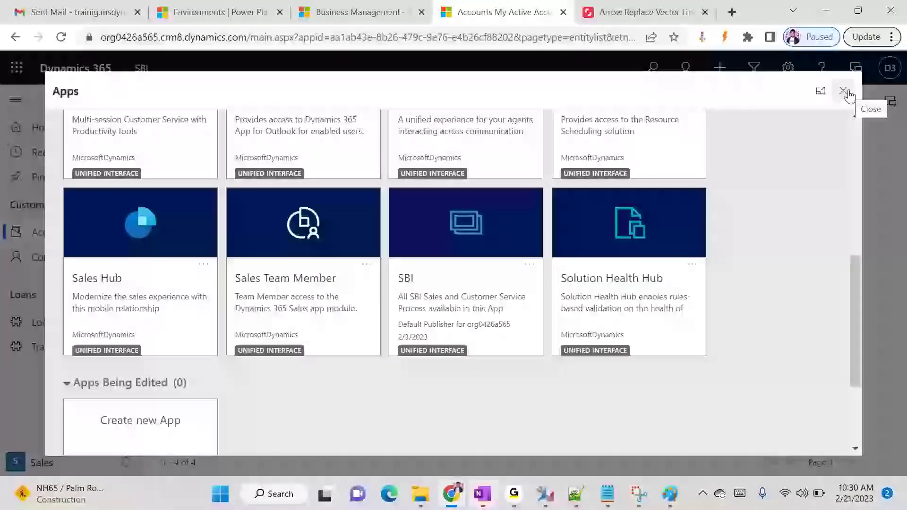
click(844, 90)
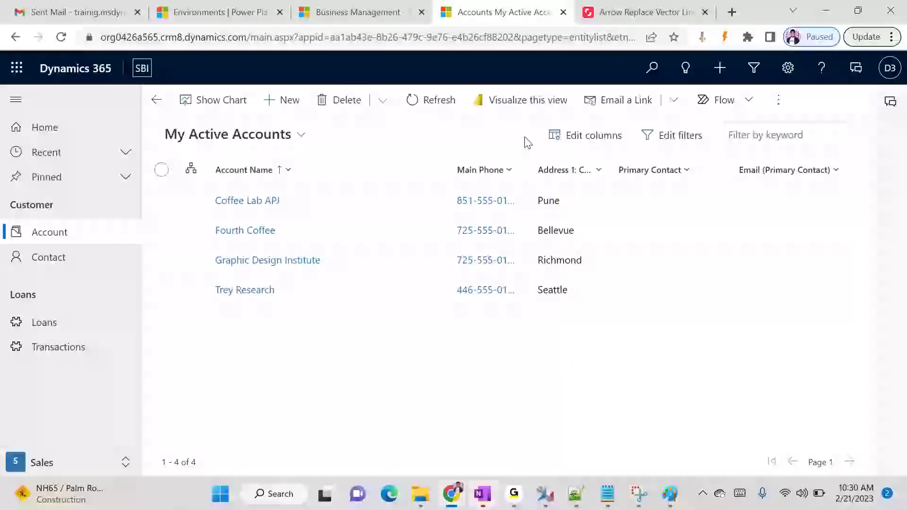
click(347, 14)
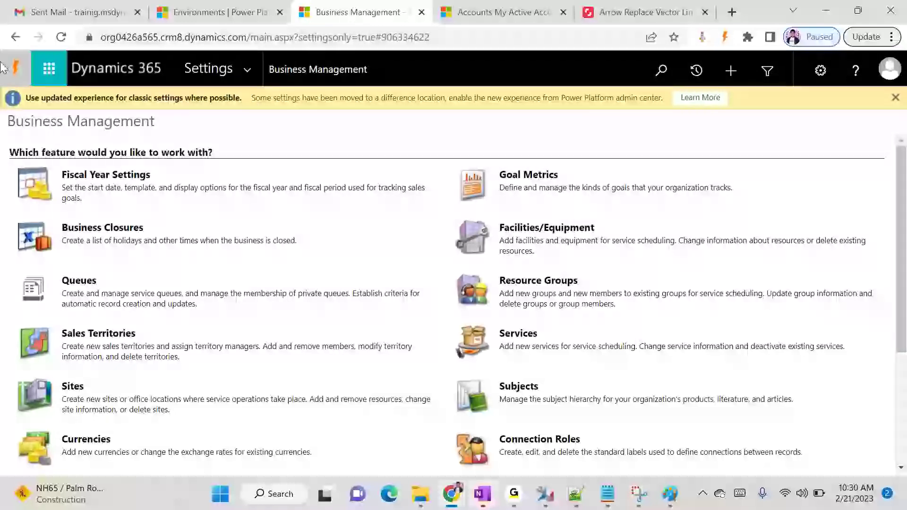
scroll(902, 251, down, 4)
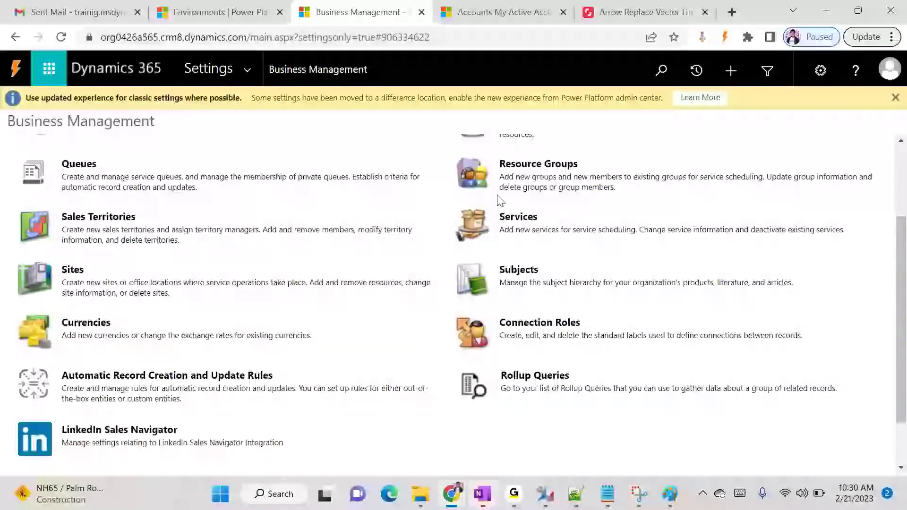
click(254, 69)
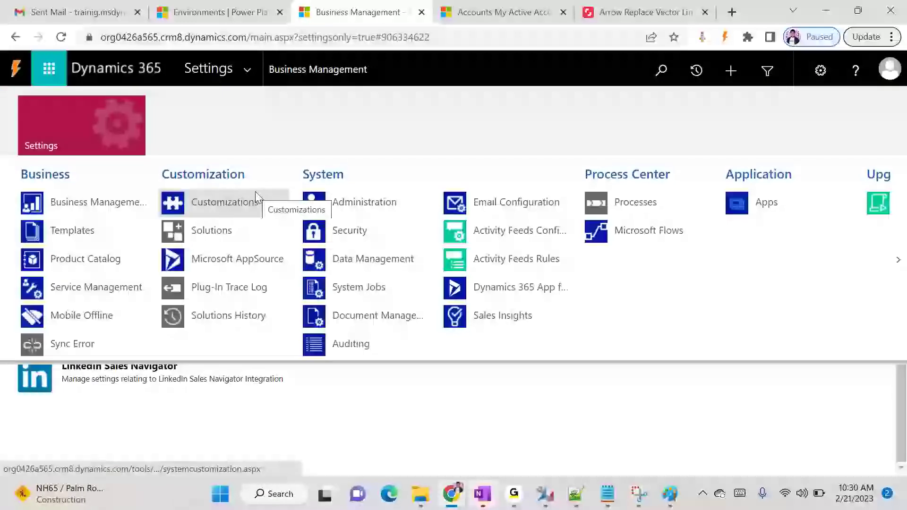
click(255, 198)
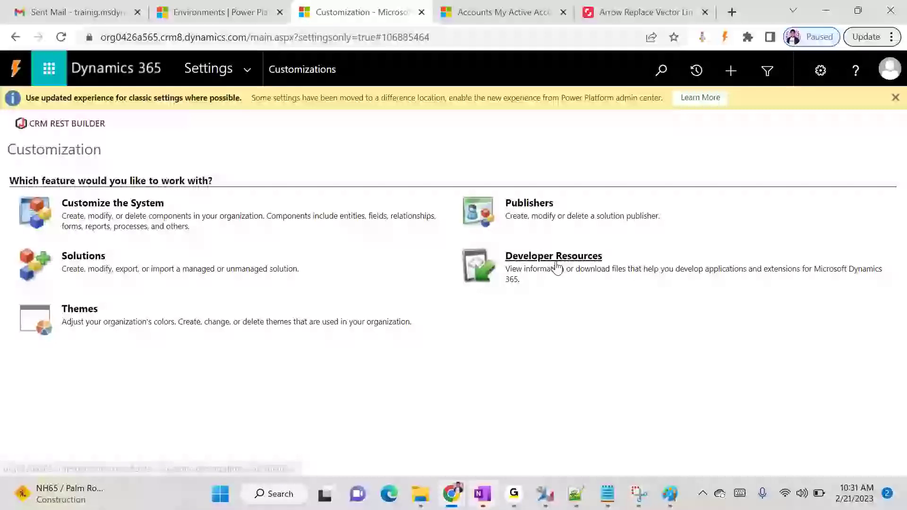
click(44, 324)
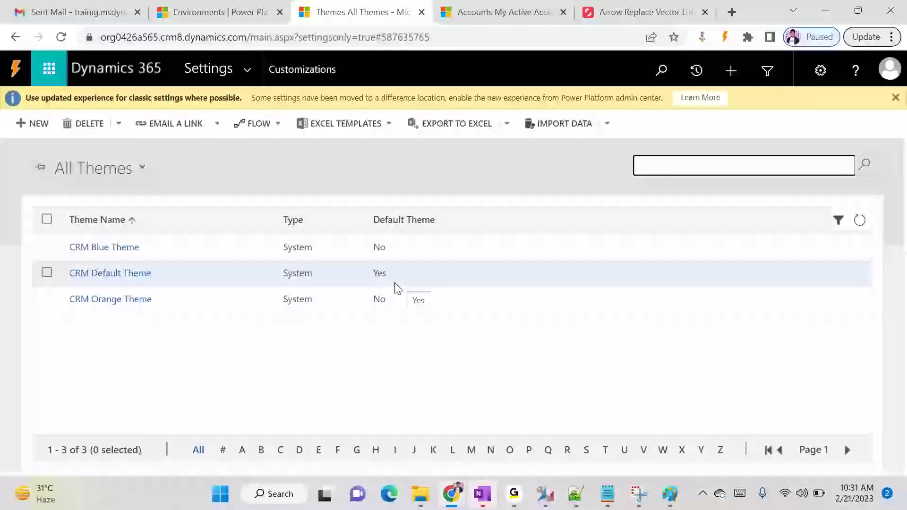
Publish CRM Blue Theme and reload the accounts app to see its colours
click(46, 247)
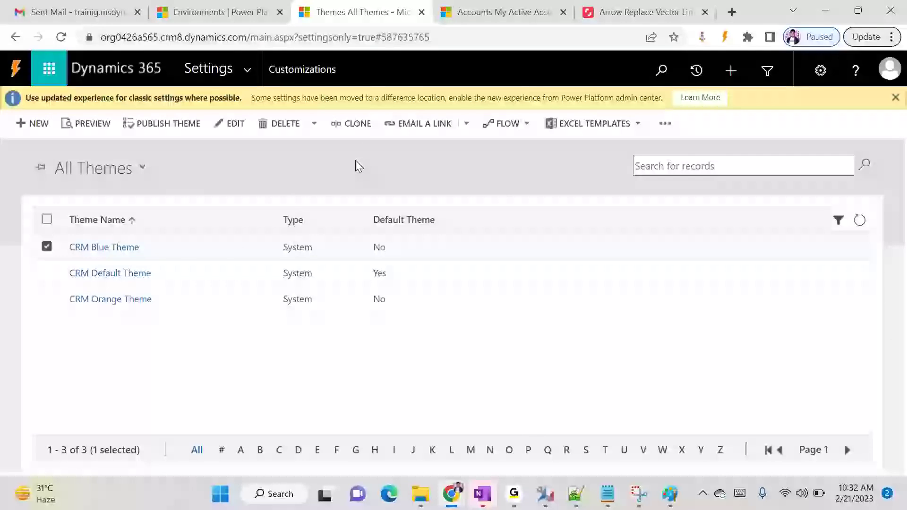
click(143, 126)
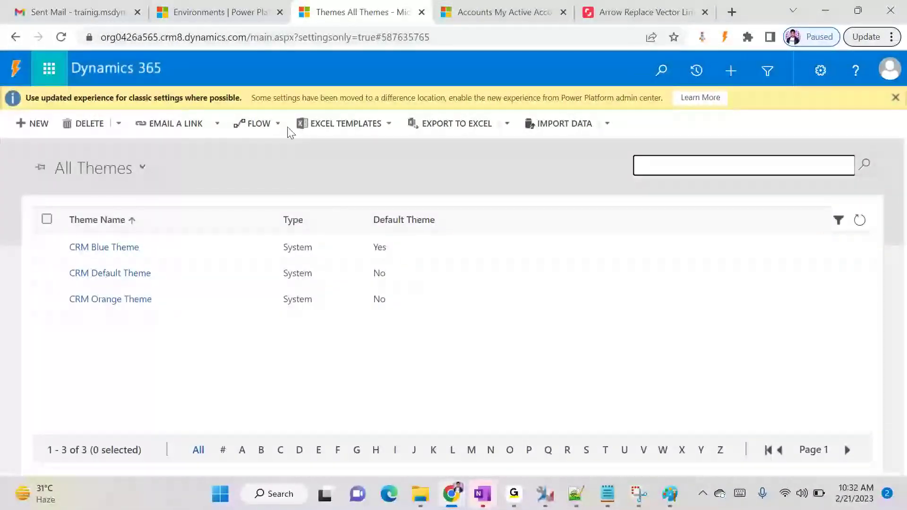
click(516, 12)
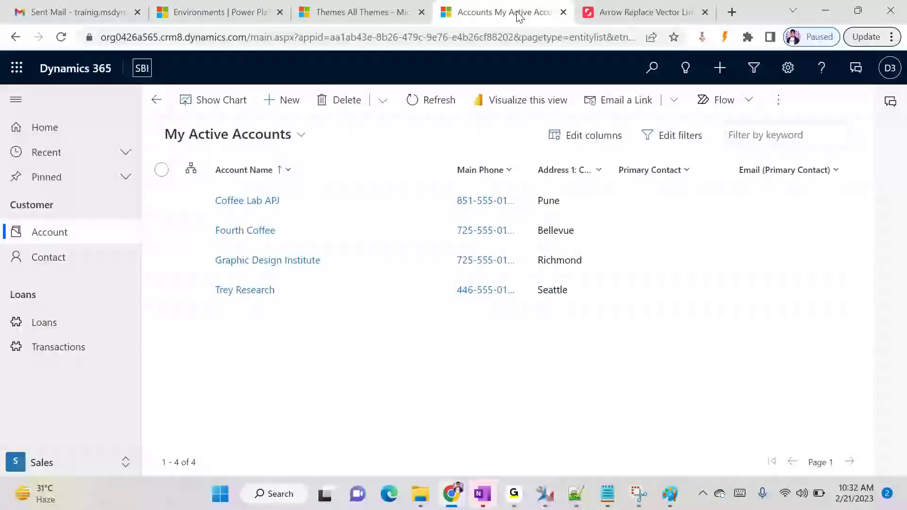
click(61, 38)
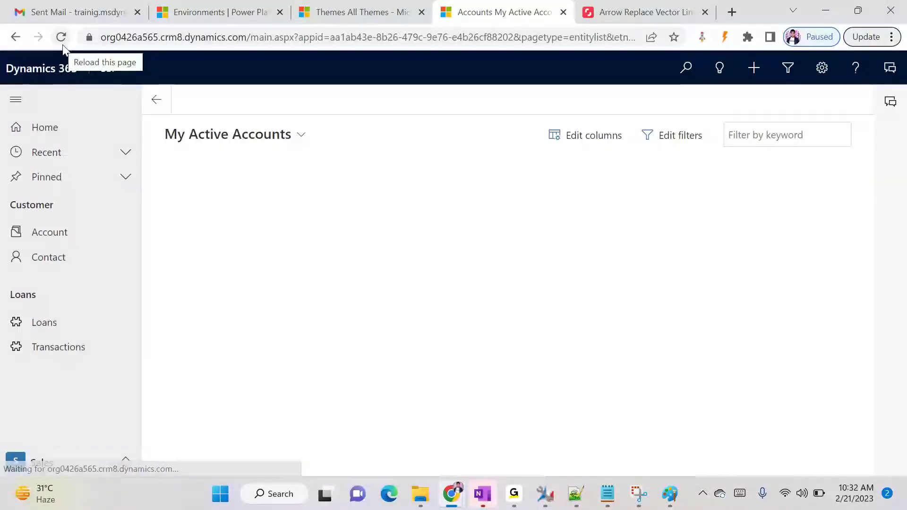
click(62, 45)
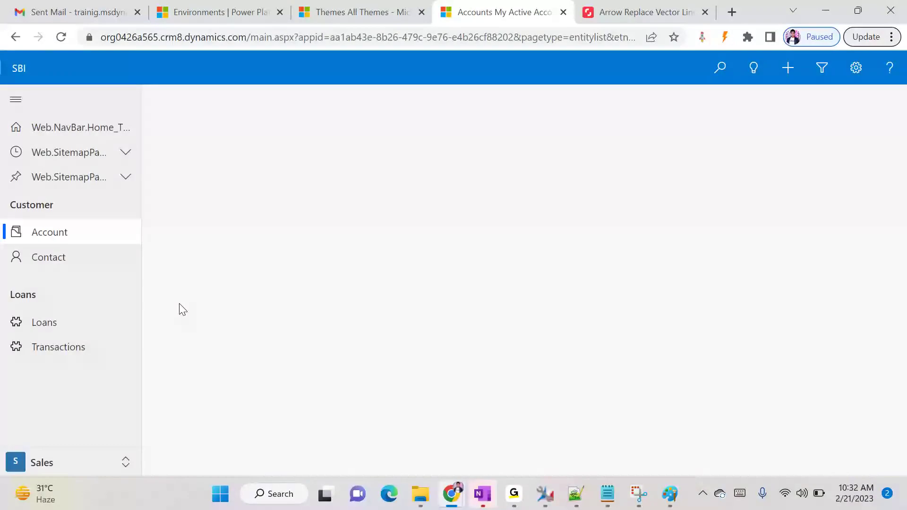
Publish CRM Orange Theme instead and check the orange header on the accounts app
click(389, 22)
click(225, 306)
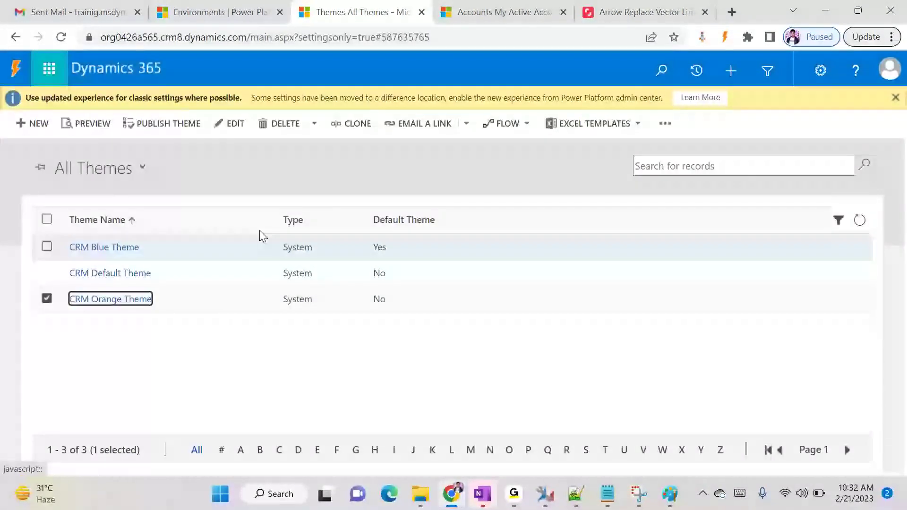
click(186, 124)
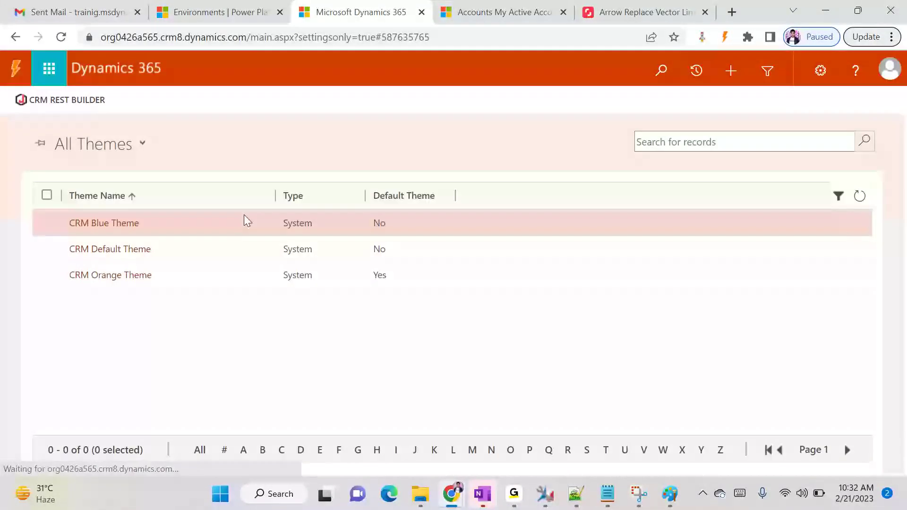
click(499, 21)
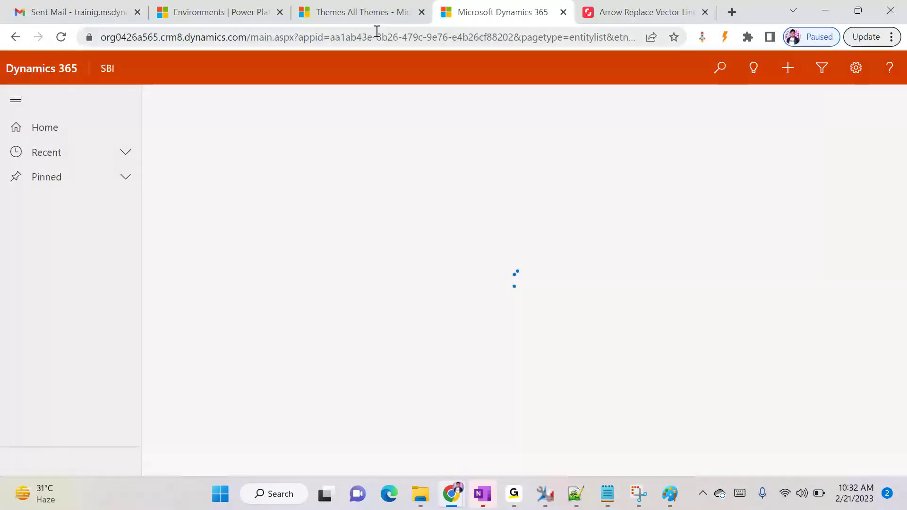
click(371, 13)
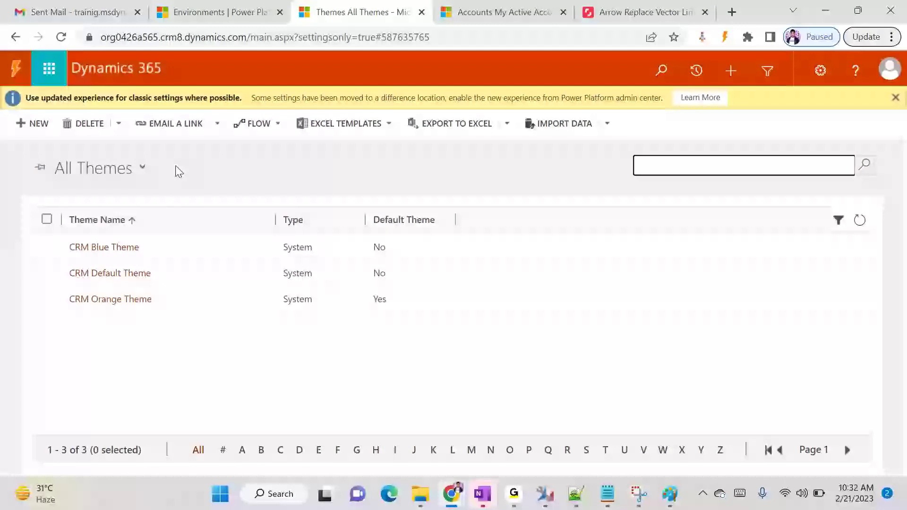
Create a new theme named 'SBI Theme' and move into its Logo field
click(19, 124)
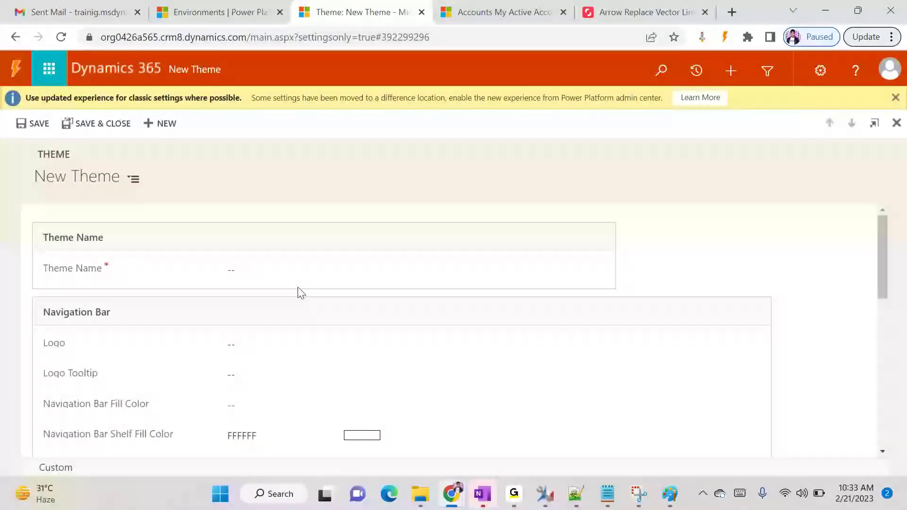
click(285, 268)
text(S)
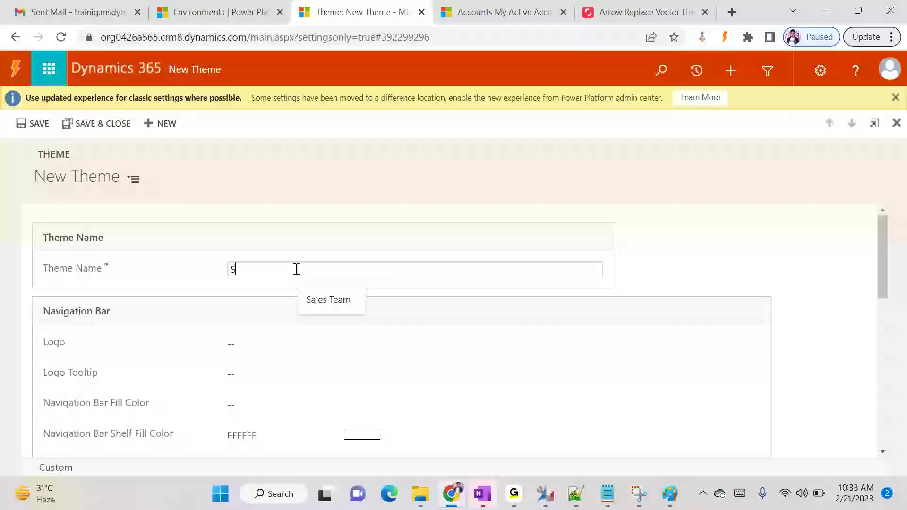
text(BI Theme)
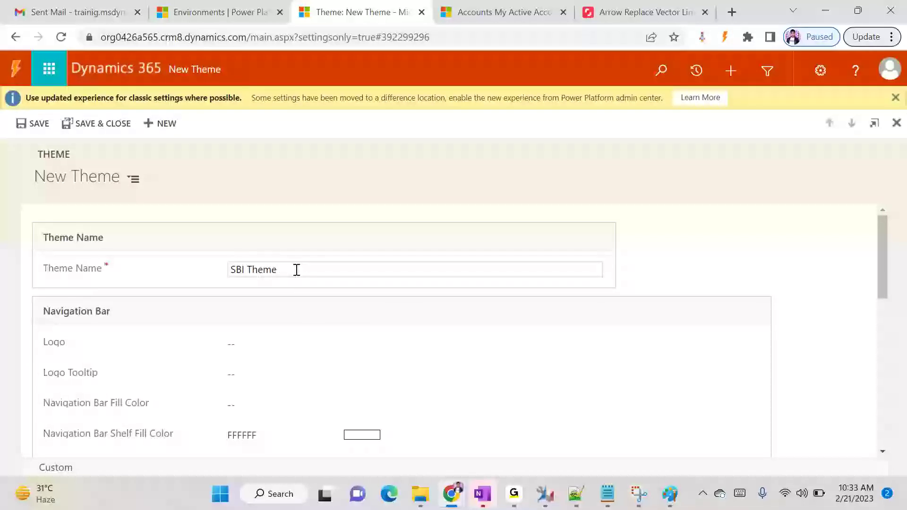
click(260, 349)
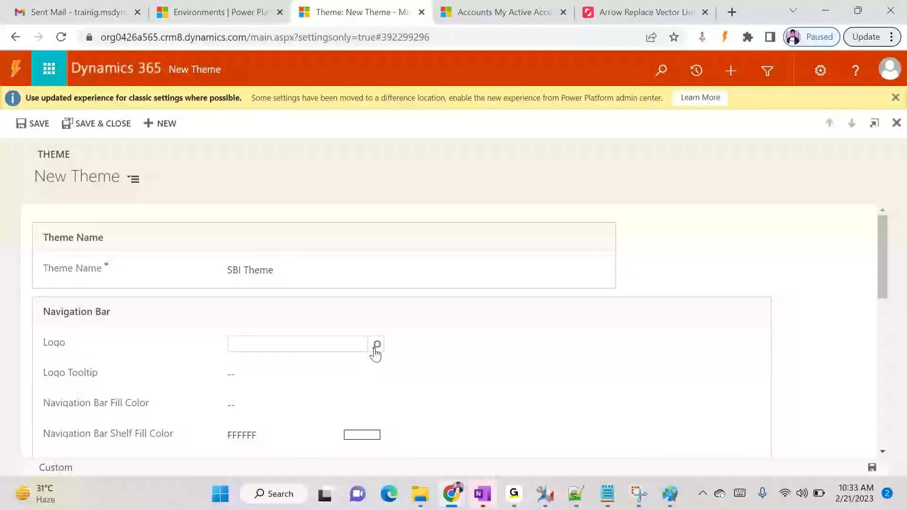
Search Google for 'sbi logo' in a new Chrome tab
click(732, 12)
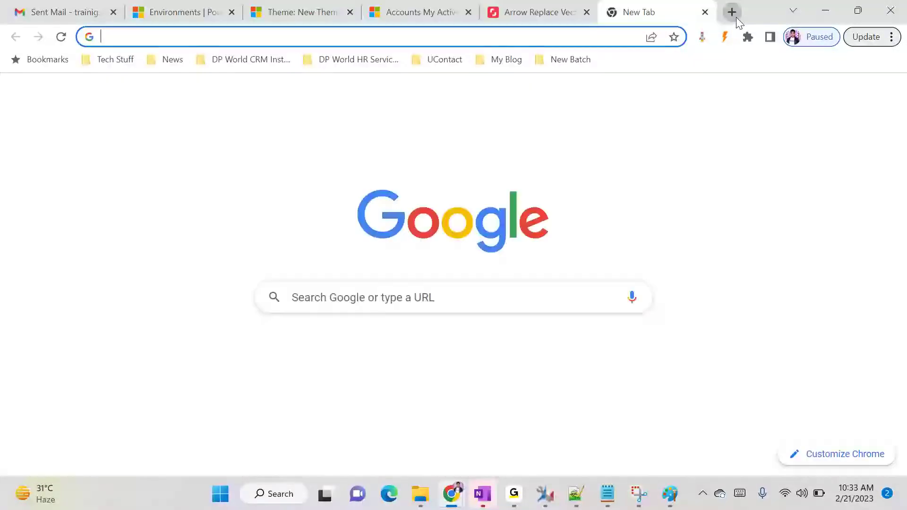
text(SBI)
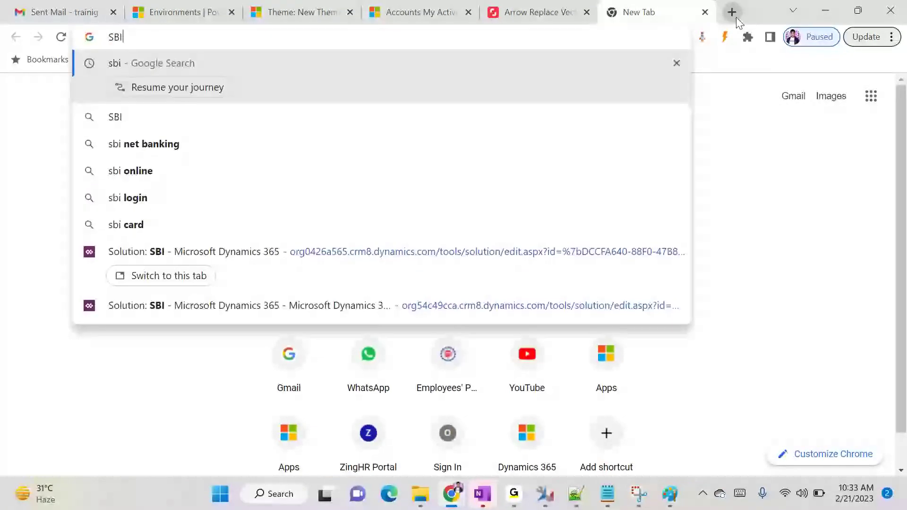
text( lo)
key(Down)
key(Down)
key(Return)
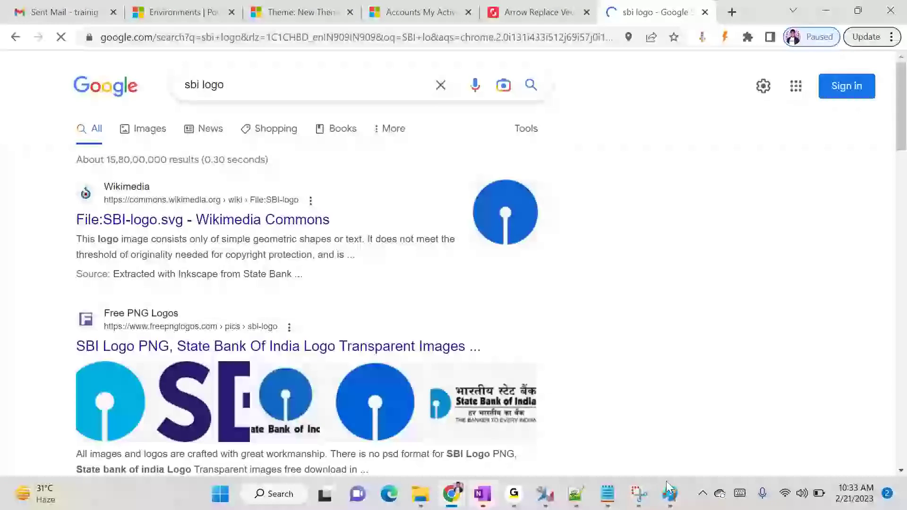
Snip the blue SBI logo from the results with Snipping Tool and save it as SBI_Logo
click(642, 496)
click(548, 150)
drag(466, 172, 543, 250)
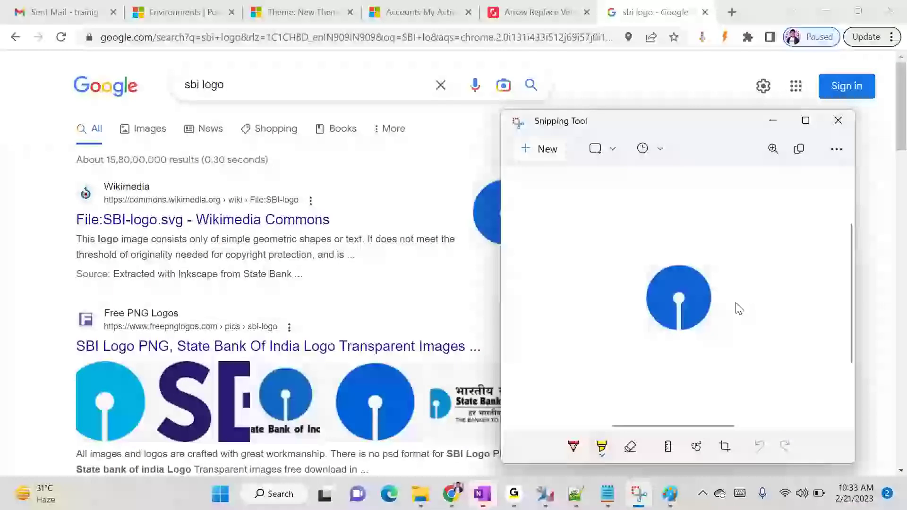
key(ctrl+s)
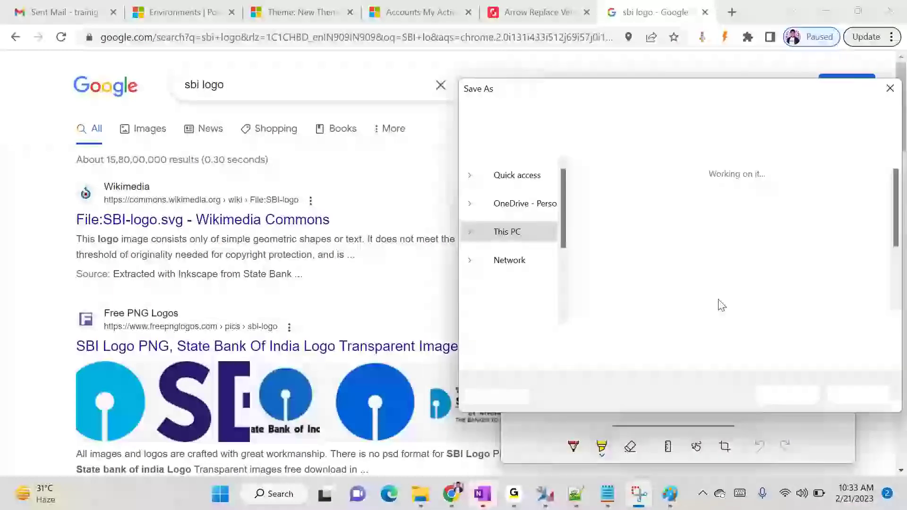
text(SBI_Log)
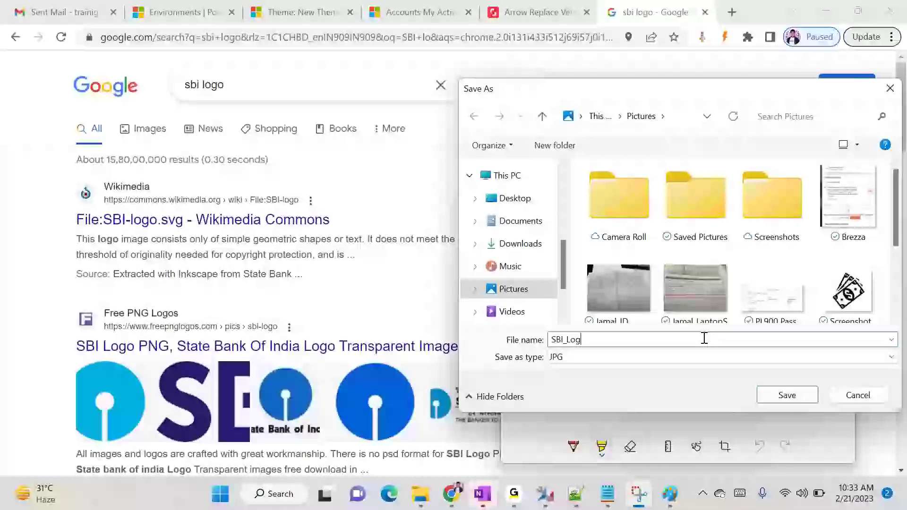
text(o)
key(Return)
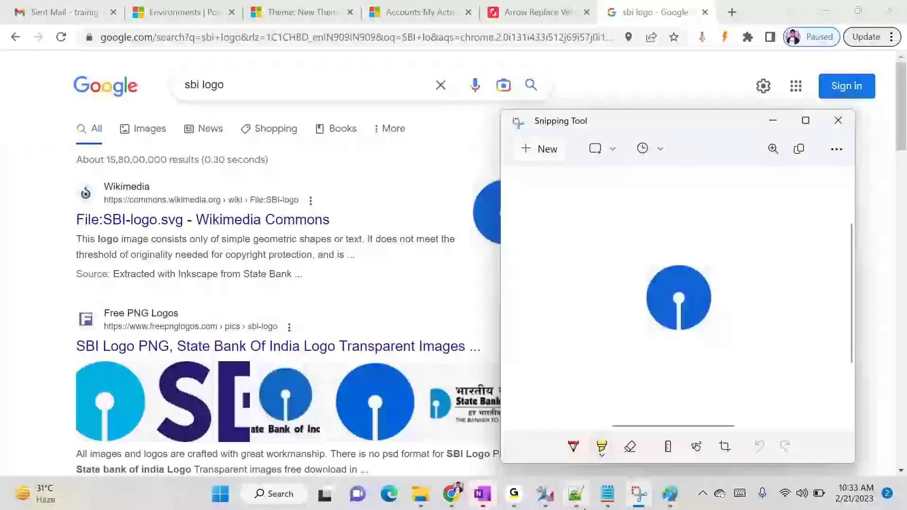
click(839, 121)
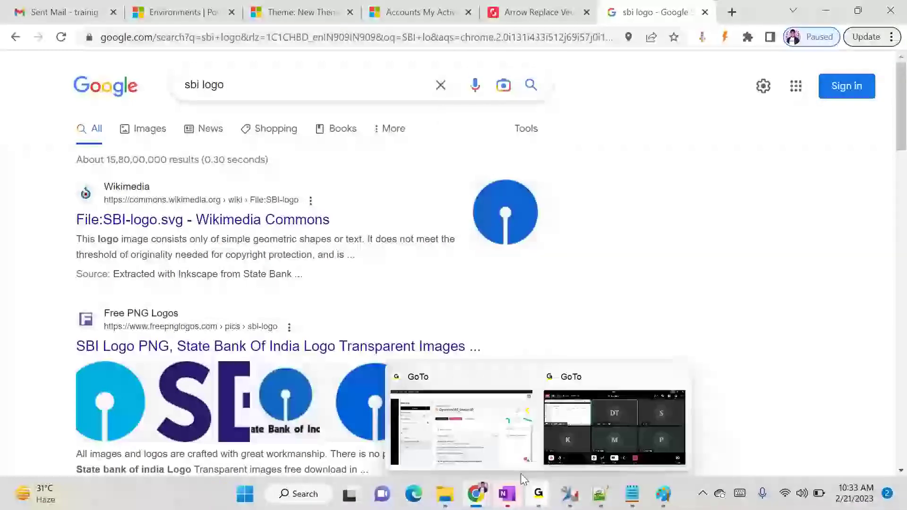
Create a new web resource named 'SBI Logo' with display name SBILogo, then bring up File Explorer
click(297, 11)
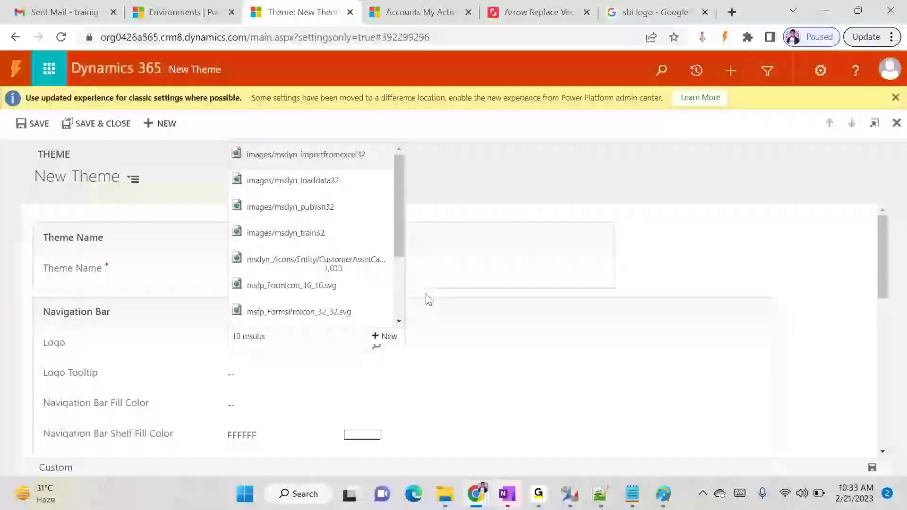
click(381, 338)
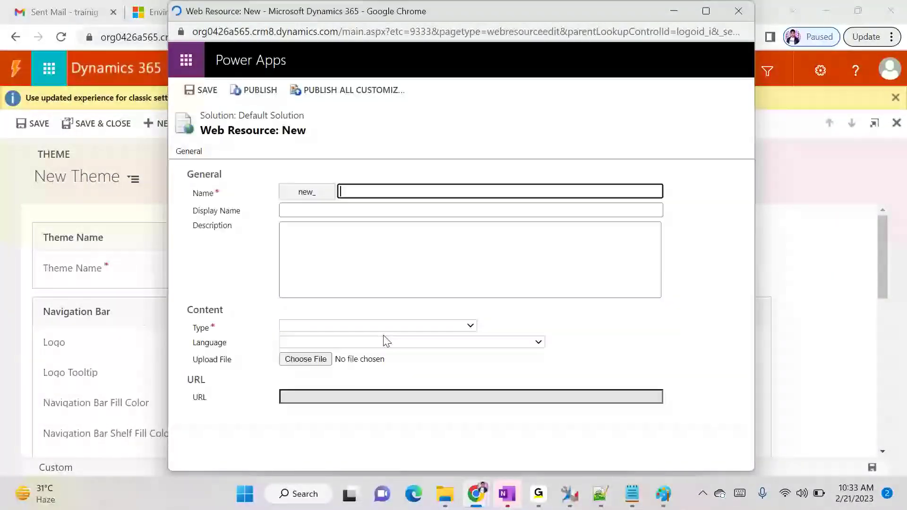
text(SBI Logo)
key(Tab)
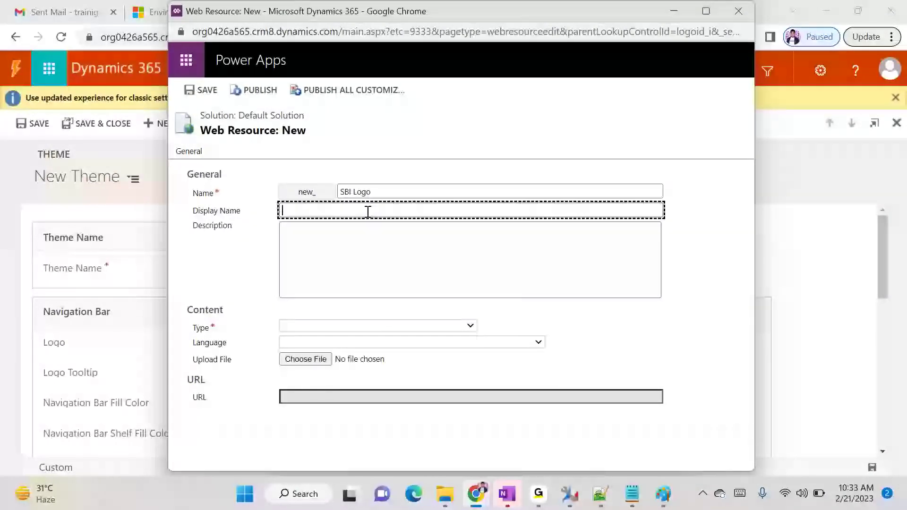
text(SBILogo)
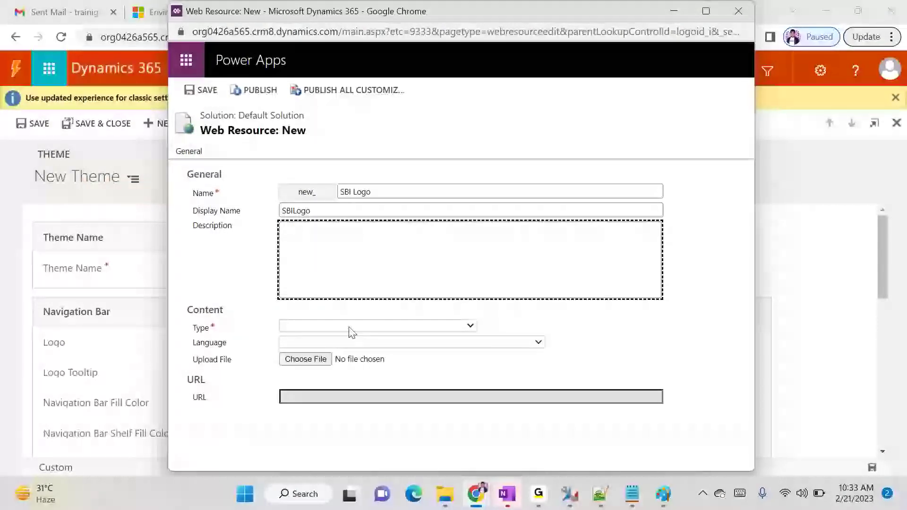
click(352, 329)
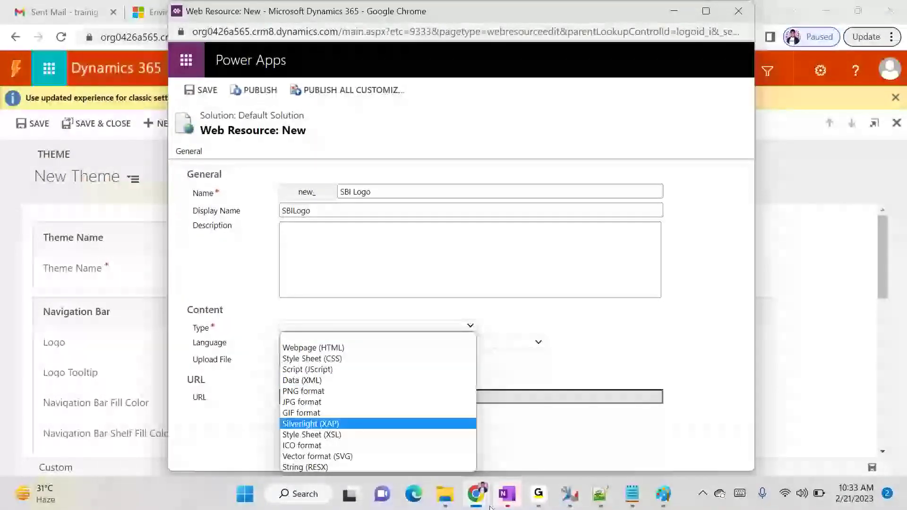
click(445, 494)
Copy the SBI_Logo image from Pictures and paste it into Downloads
click(428, 424)
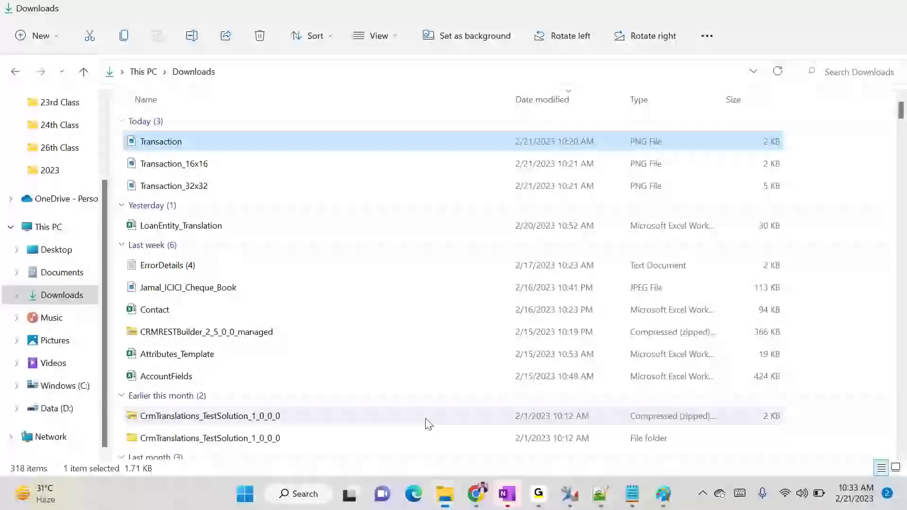
click(55, 340)
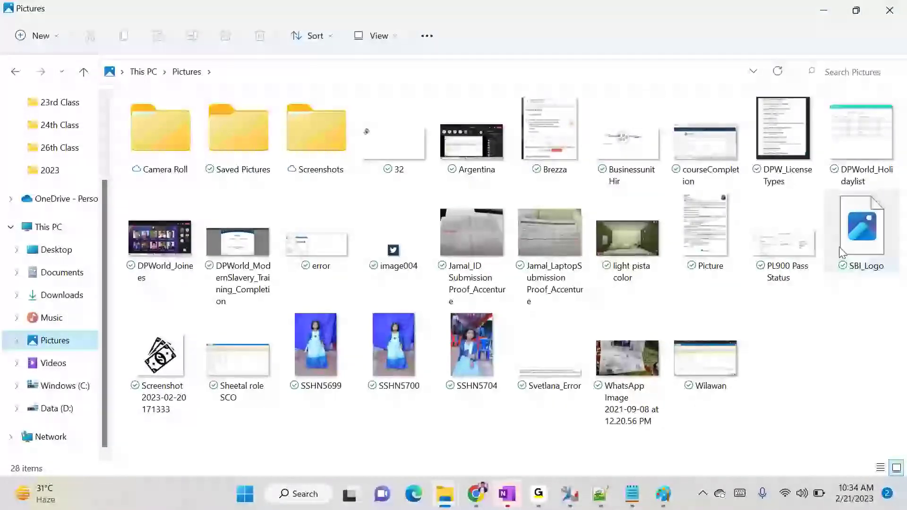
click(857, 258)
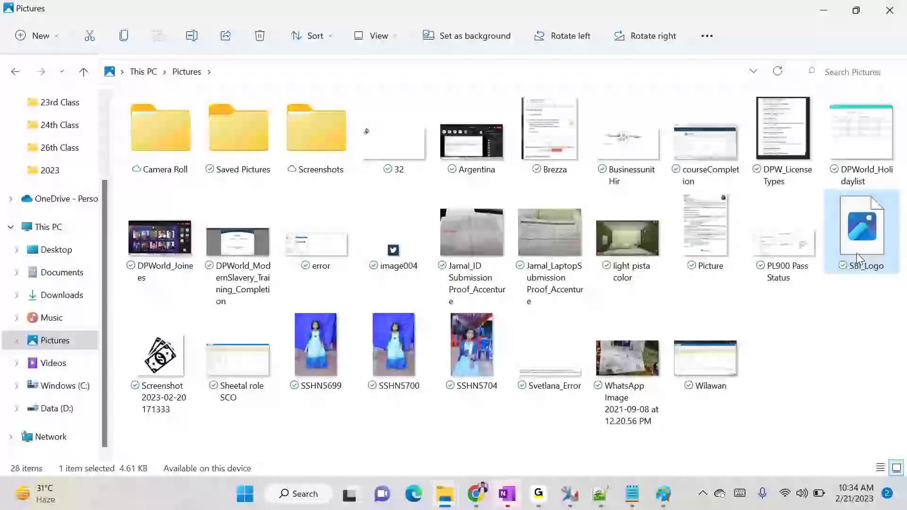
right_click(858, 259)
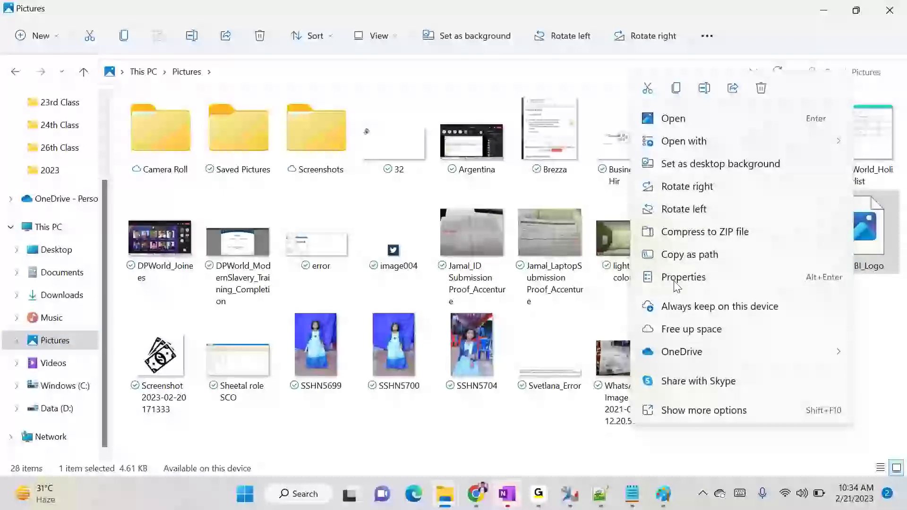
click(555, 429)
click(882, 236)
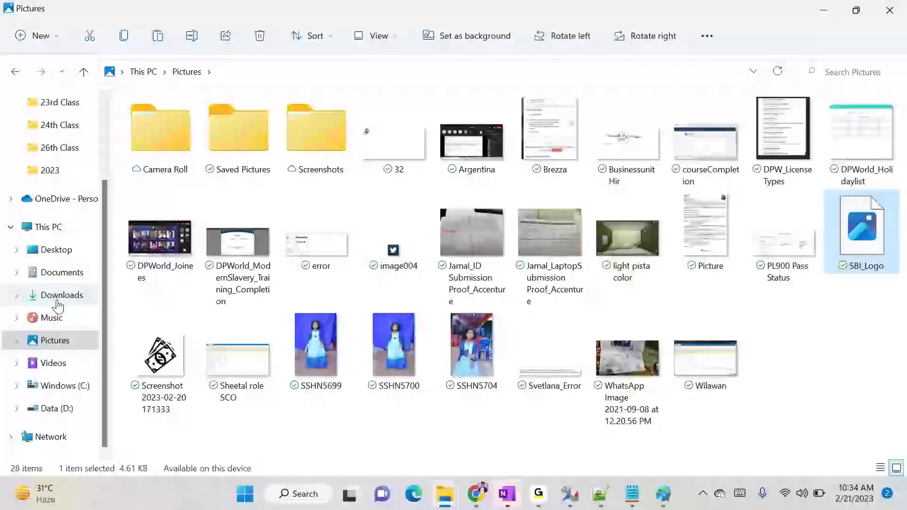
click(60, 295)
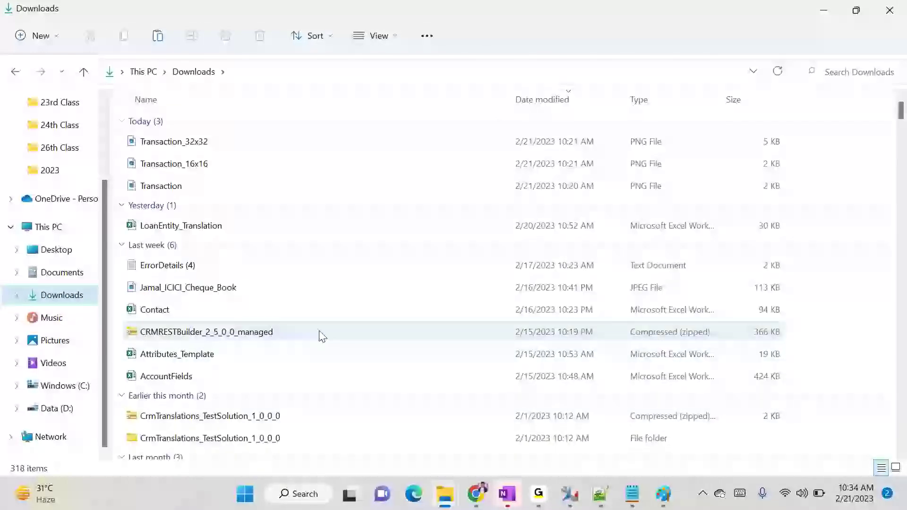
key(ctrl+v)
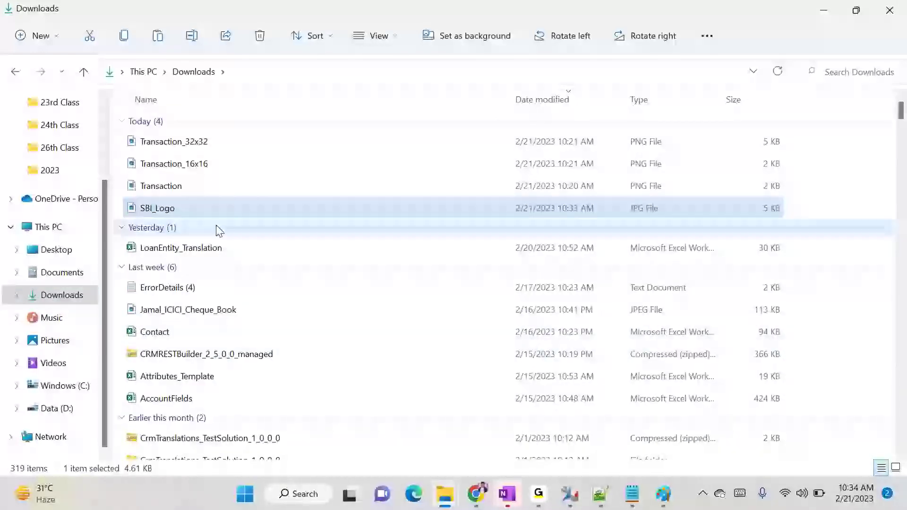
Set the web resource type to JPG format and upload SBI_Logo.jpg
key(alt+Tab)
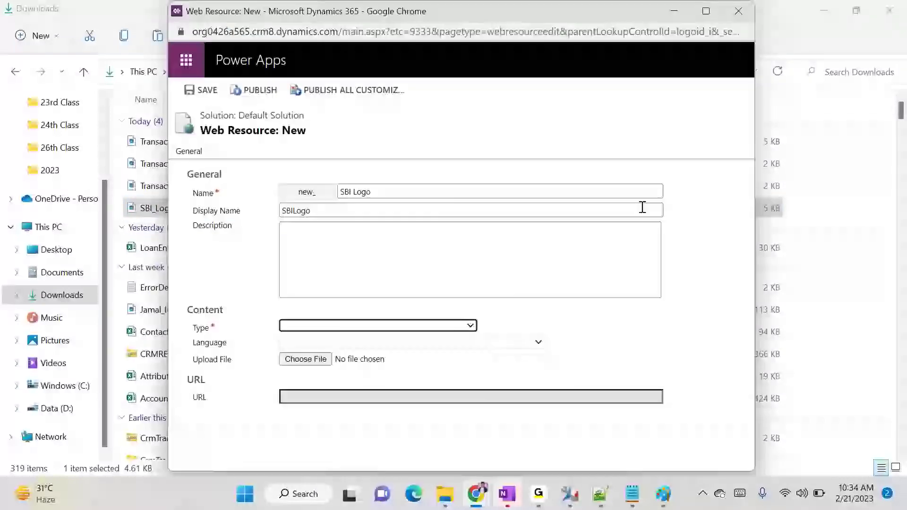
click(308, 327)
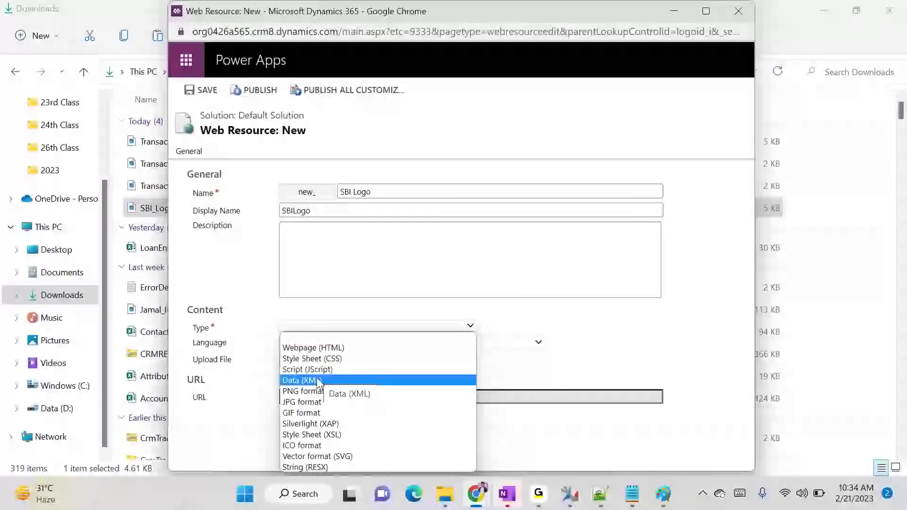
click(310, 402)
click(329, 360)
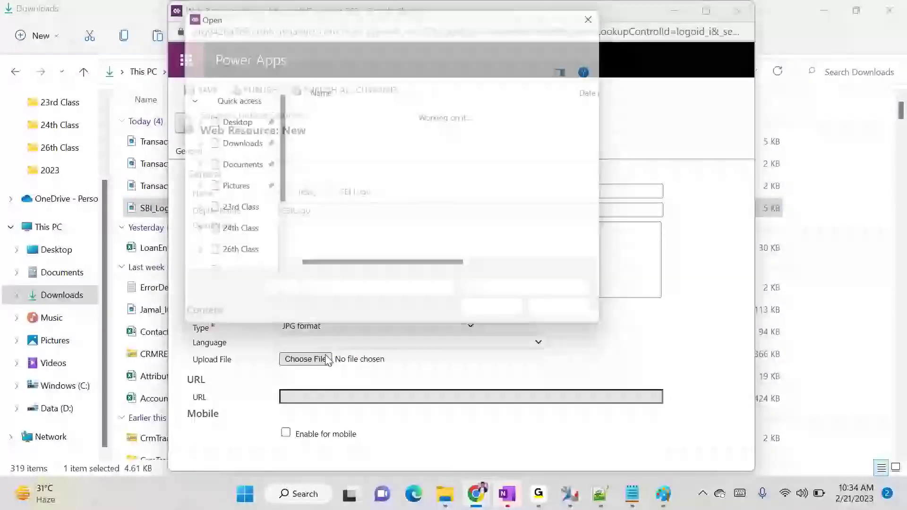
double_click(357, 134)
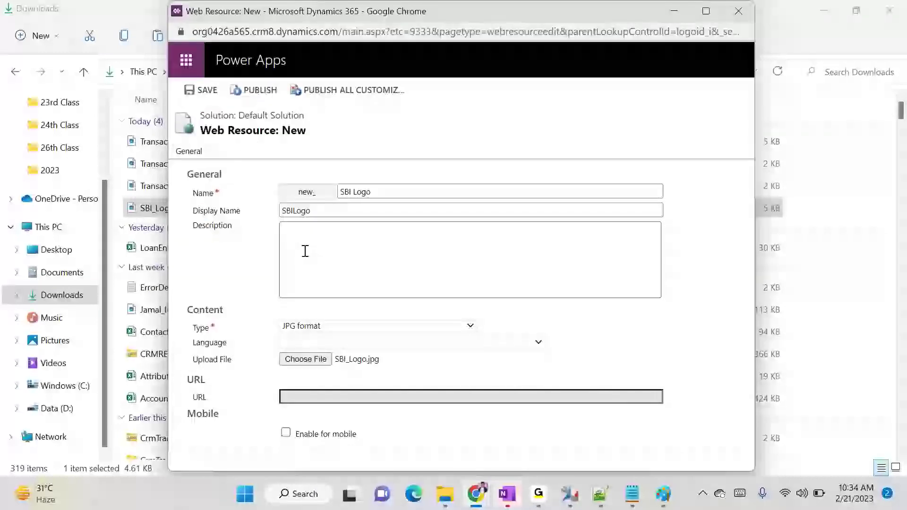
Remove the space from the resource name, save and publish SBILogo, and close its window
click(203, 90)
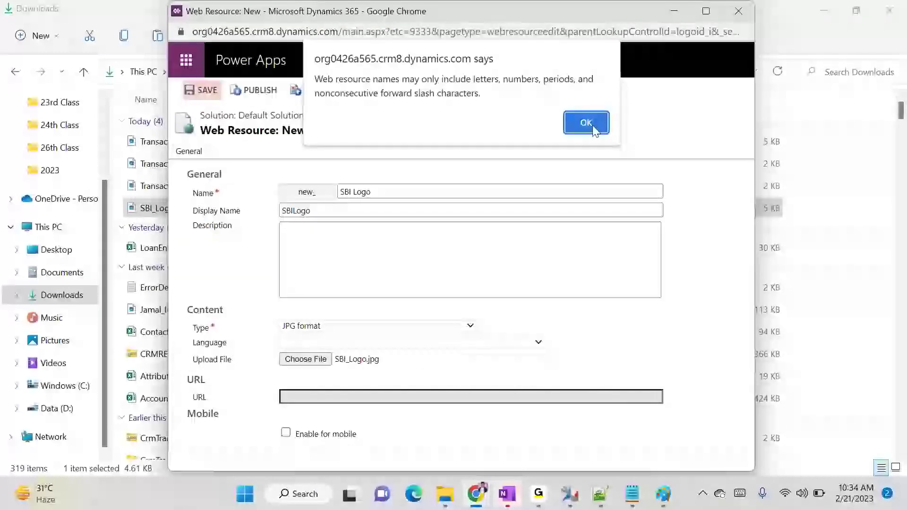
click(586, 123)
click(354, 191)
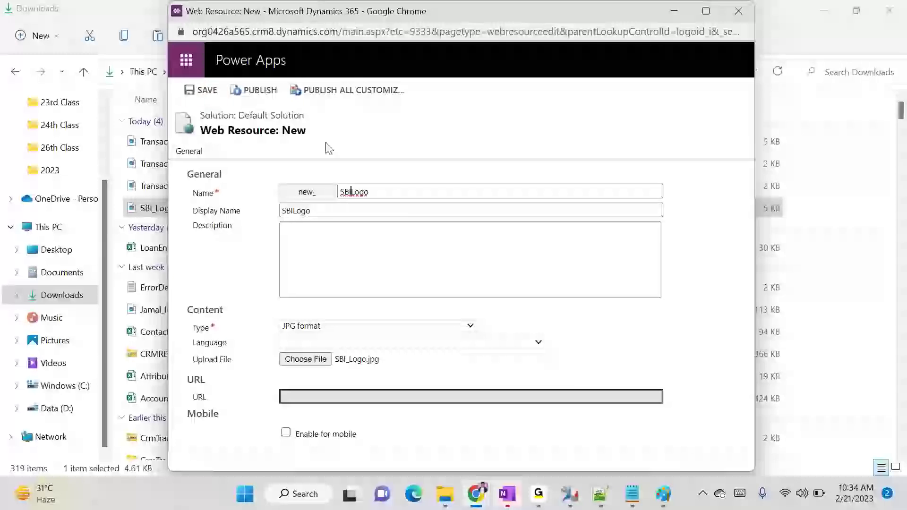
click(205, 90)
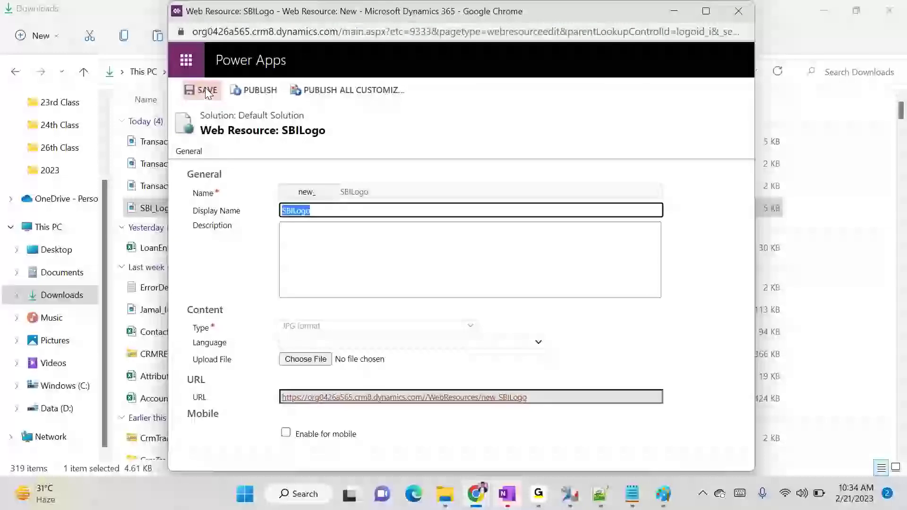
click(474, 90)
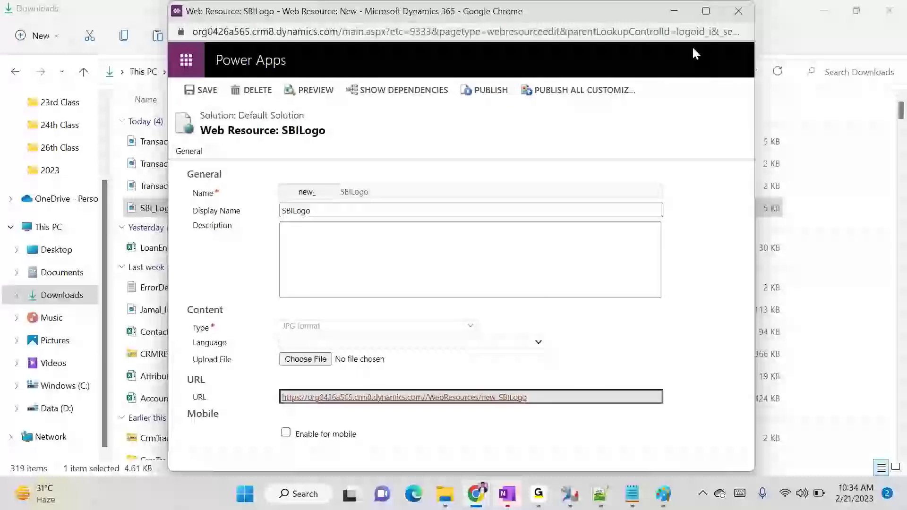
click(738, 11)
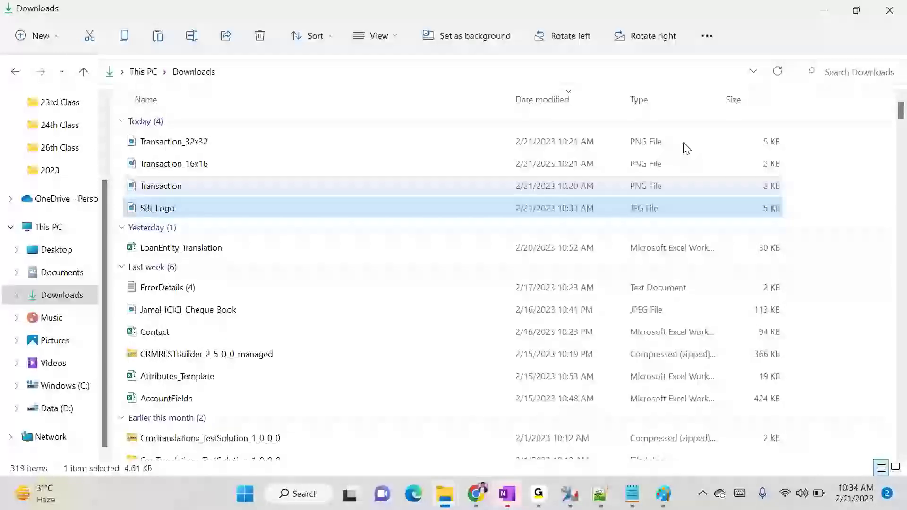
Set the New Theme's logo to the new_SBILogo web resource
click(476, 493)
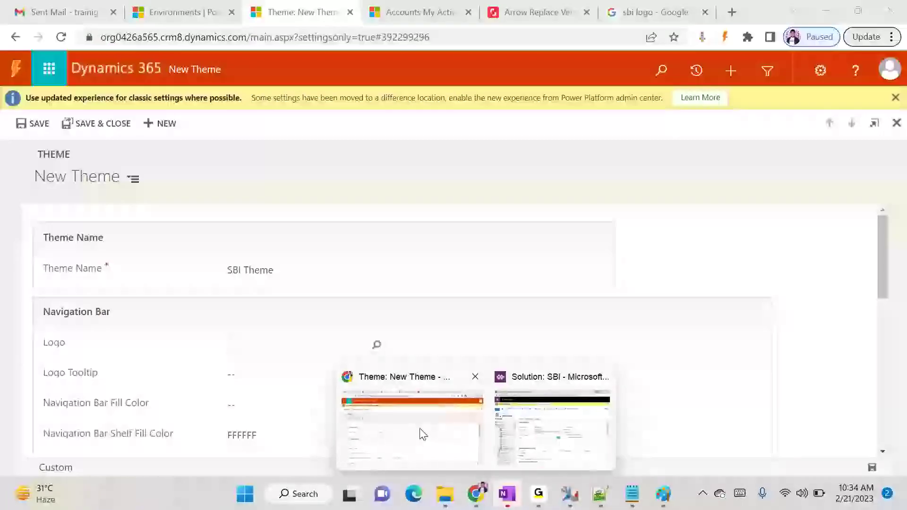
click(418, 430)
click(245, 345)
text(**)
text(SBI Lo)
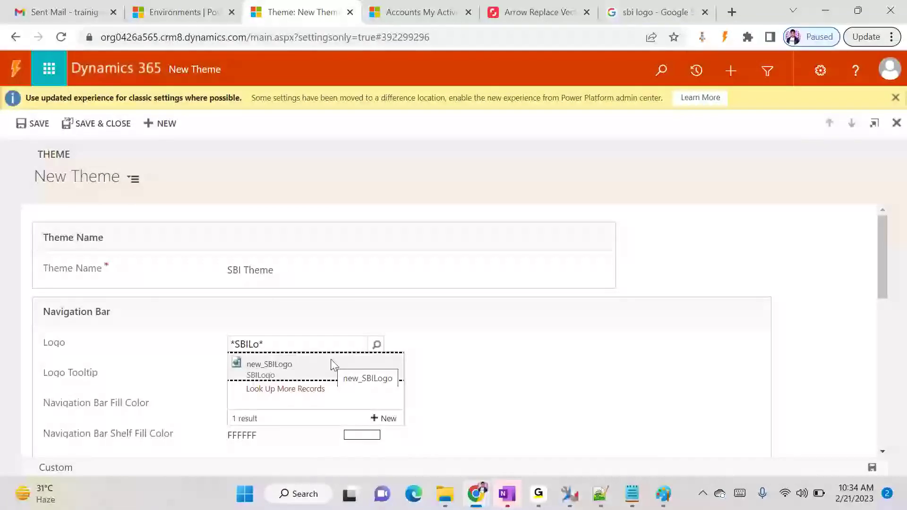
click(333, 366)
Enter 'SBI Ssales App' as the theme's Logo Tooltip
scroll(375, 362, down, 1)
click(260, 304)
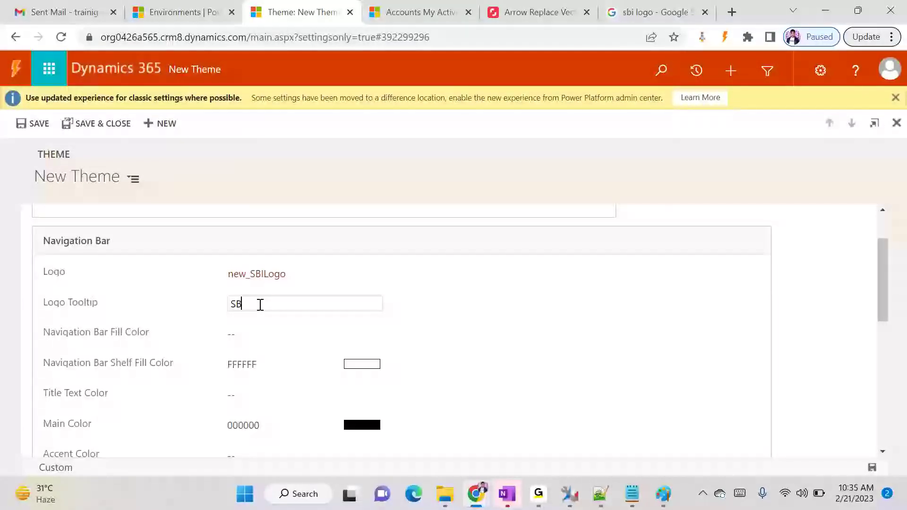
text(SBI sales )
text(S)
click(267, 341)
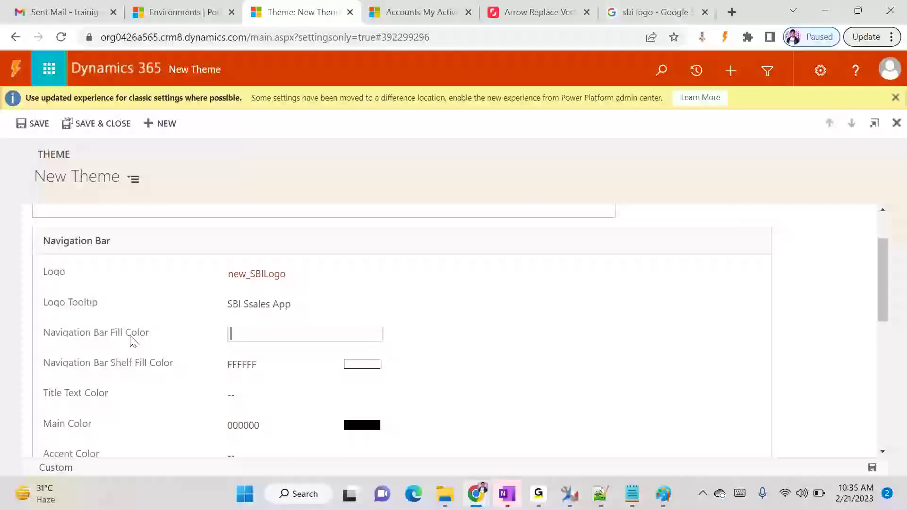
Open the HTML Color Codes website and scroll down to its named-color chart
click(680, 14)
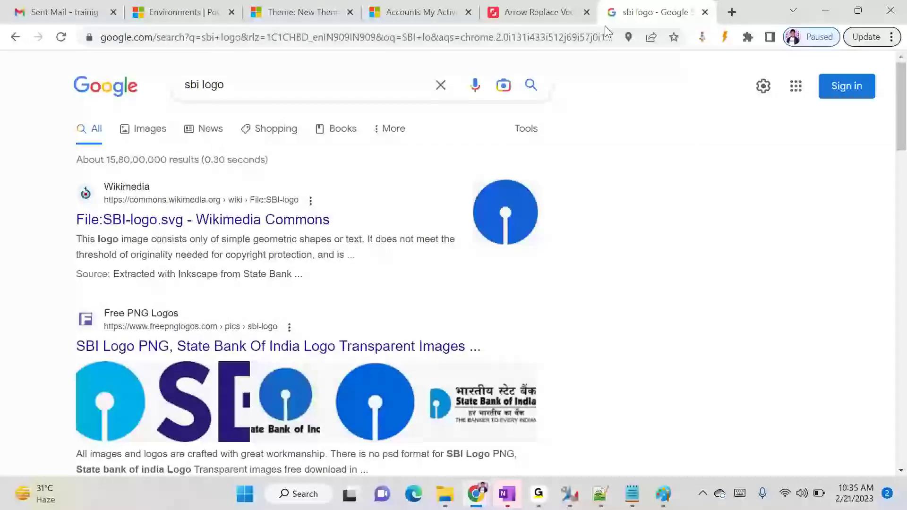
click(456, 37)
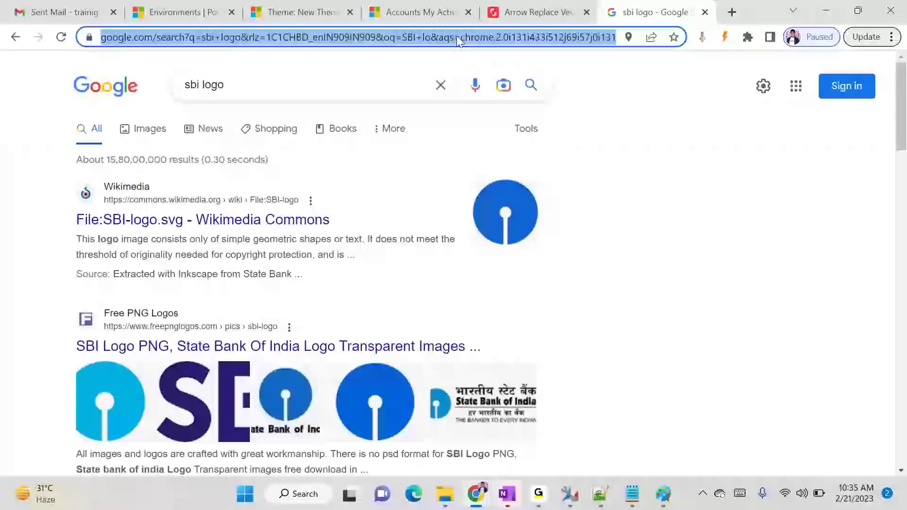
text(h)
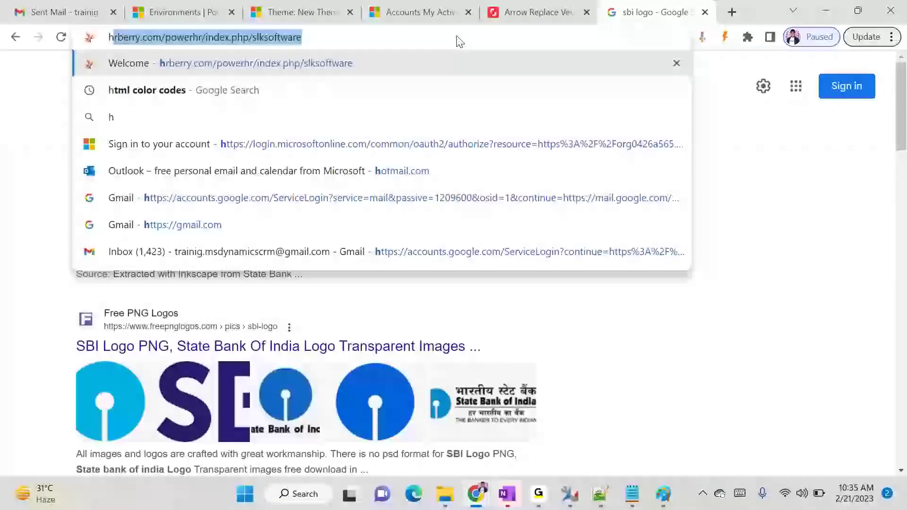
key(Down)
key(Return)
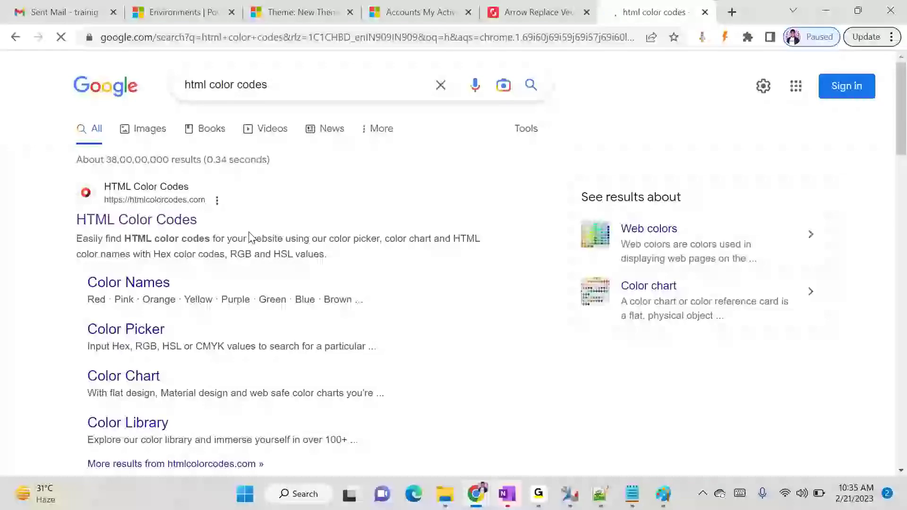
click(179, 220)
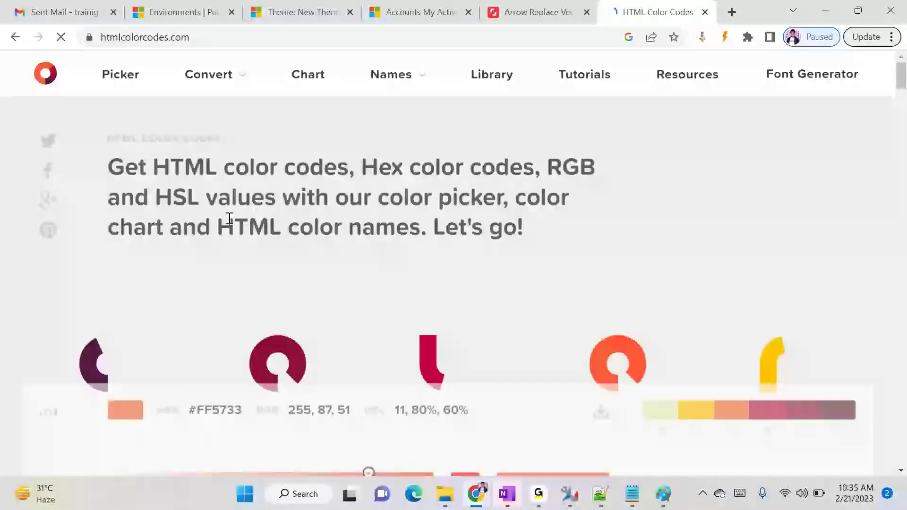
scroll(525, 194, down, 15)
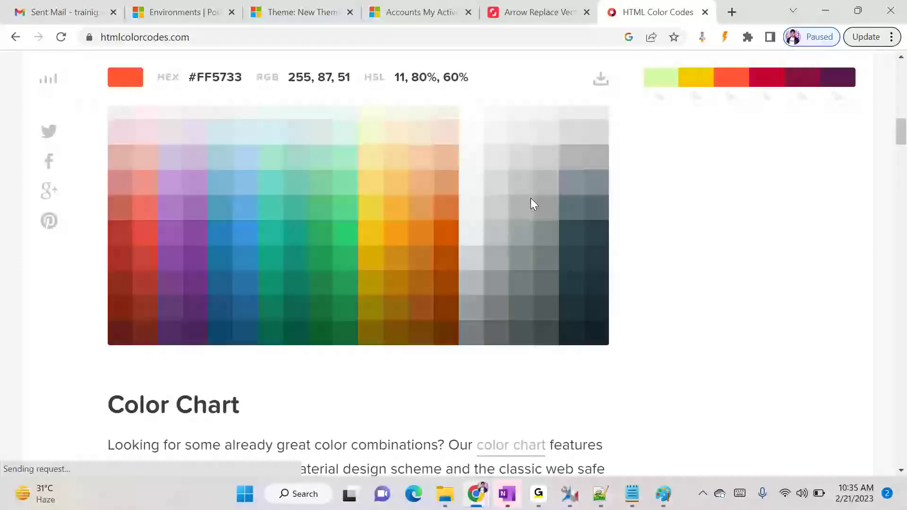
scroll(531, 198, down, 6)
scroll(533, 196, down, 1)
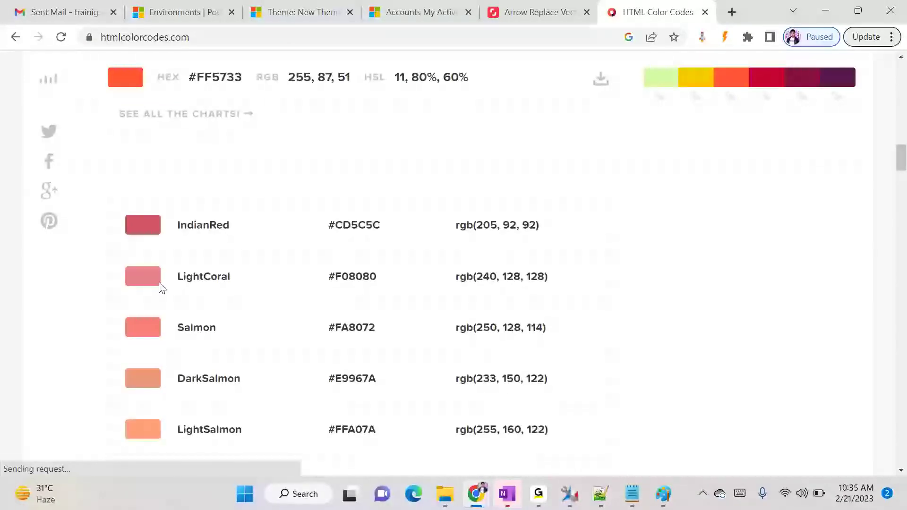
Copy LightCoral's hex code F08080 from a separate colour-codes window and return to New Theme
double_click(363, 278)
key(ctrl+c)
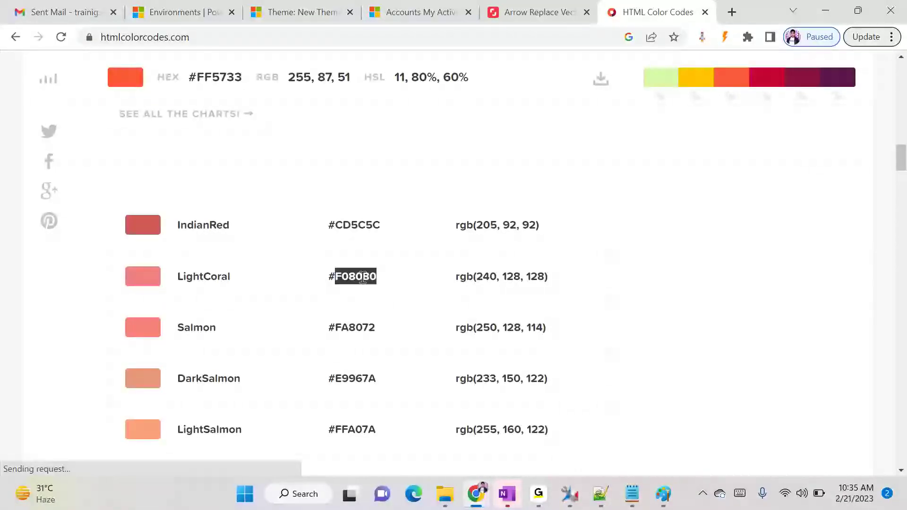
key(alt+Tab)
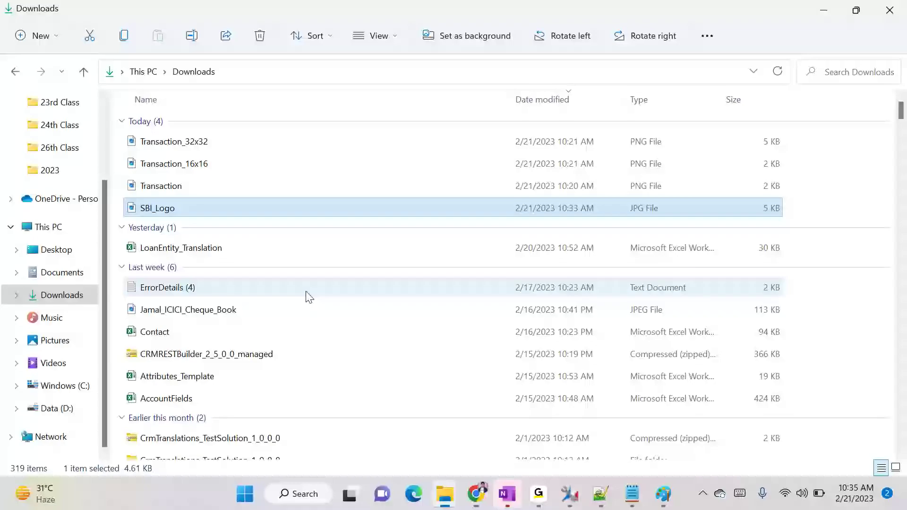
key(alt+Tab)
key(alt+Tab)
key(alt+shift+Tab)
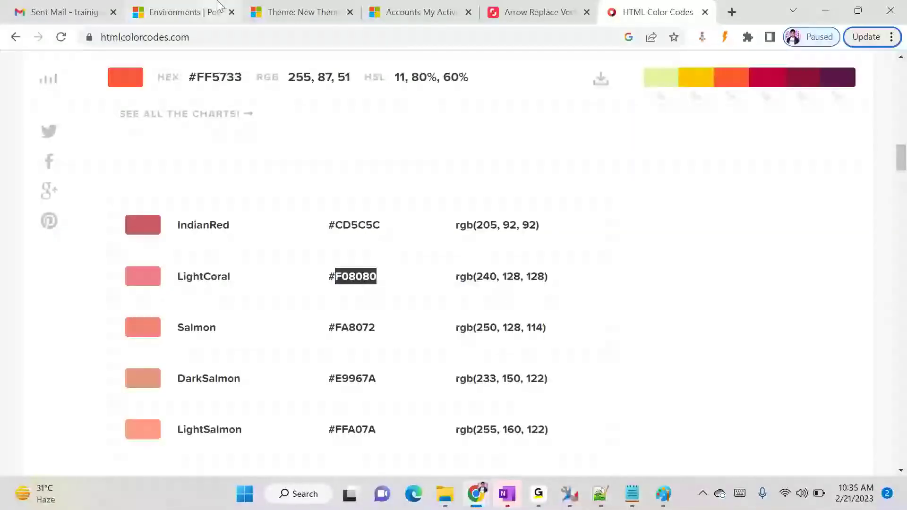
drag(638, 6, 671, 116)
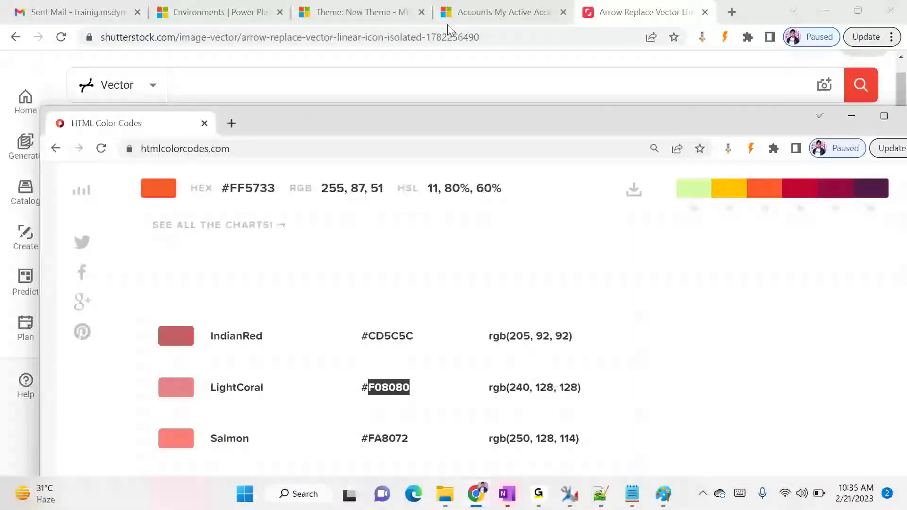
double_click(407, 130)
key(alt+Tab)
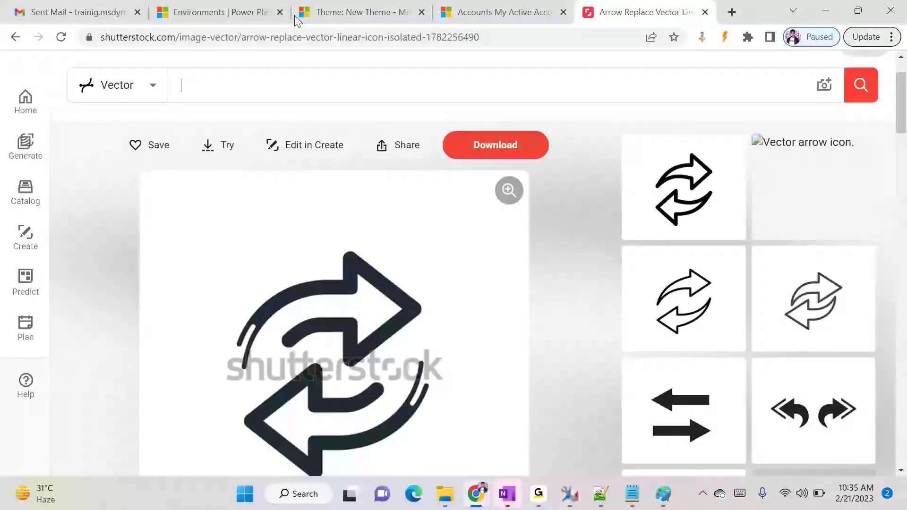
click(361, 6)
Set the navigation bar fill to F08080 and the shelf fill to turquoise #40E0D0
key(ctrl+v)
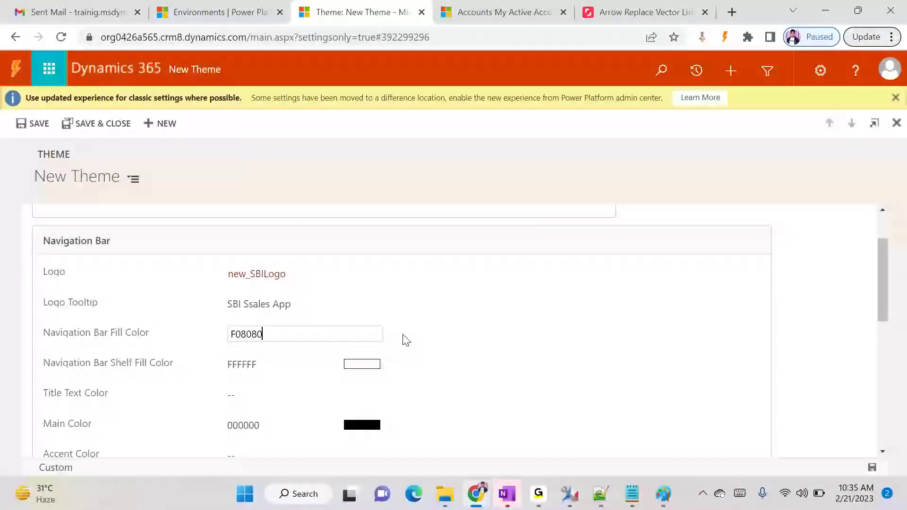
click(494, 266)
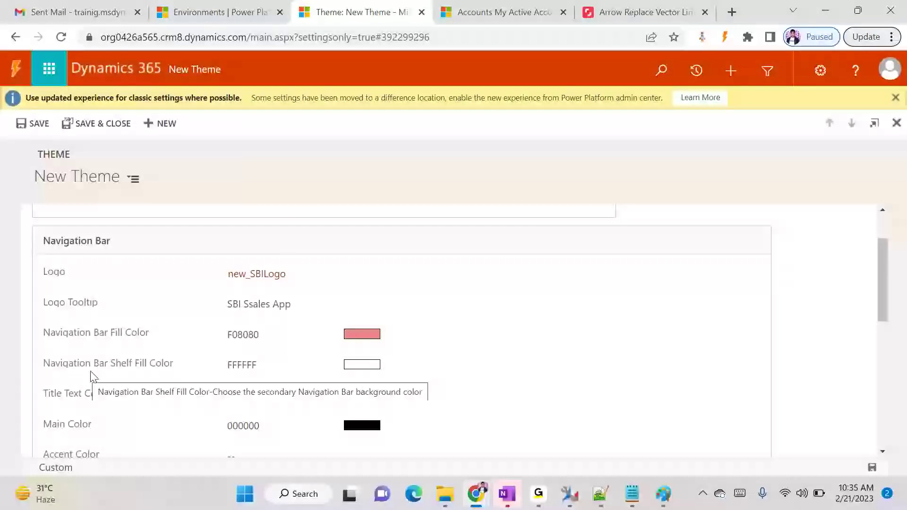
click(271, 367)
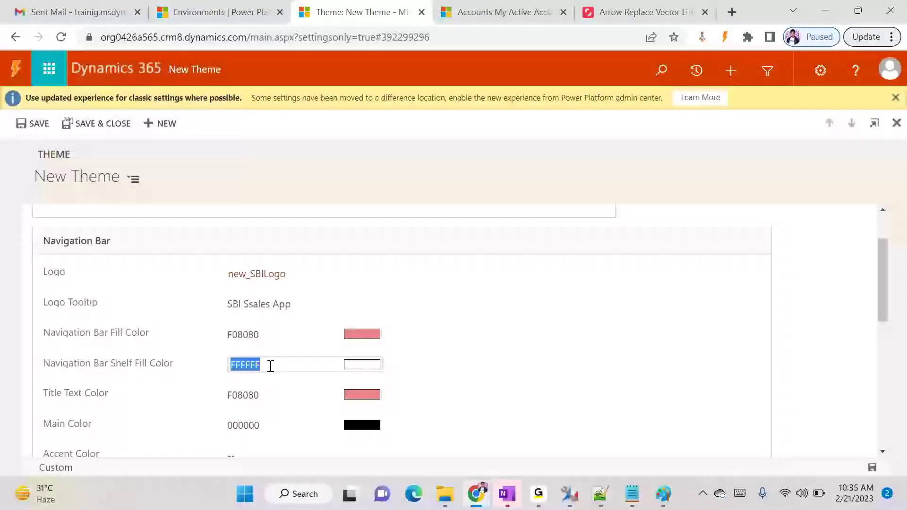
key(alt+Tab)
scroll(209, 386, down, 1)
scroll(209, 386, down, 12)
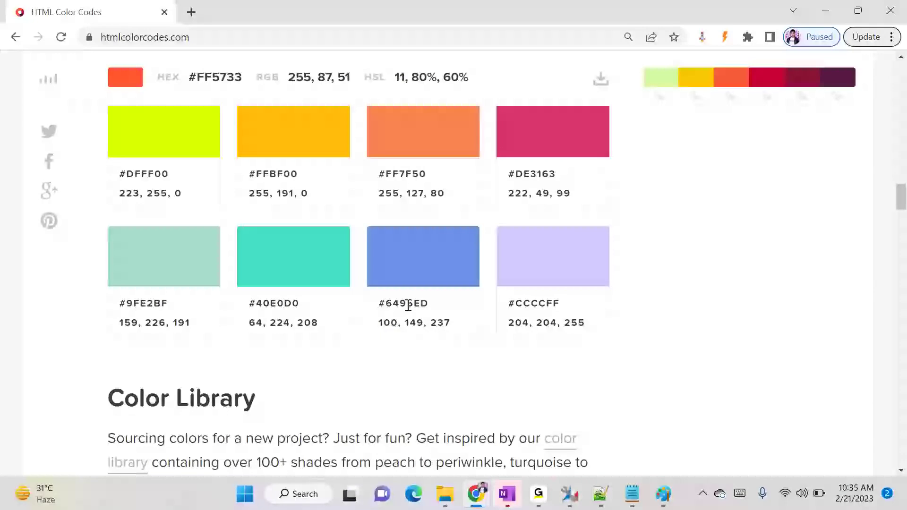
drag(260, 303, 297, 306)
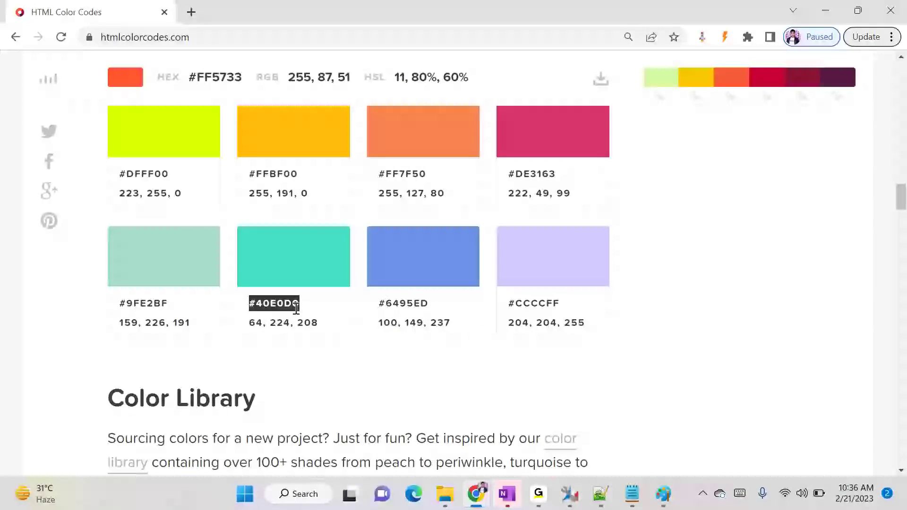
key(ctrl+c)
key(alt+Tab)
click(289, 365)
key(ctrl+v)
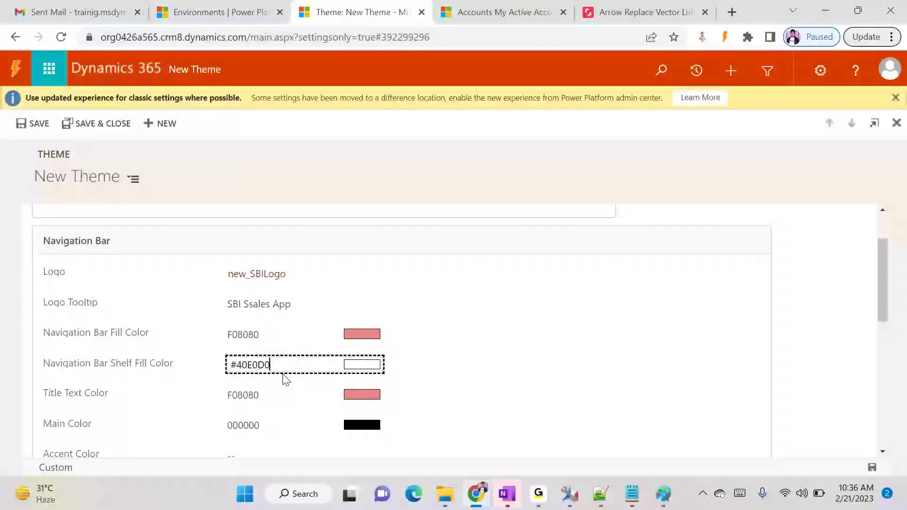
click(373, 240)
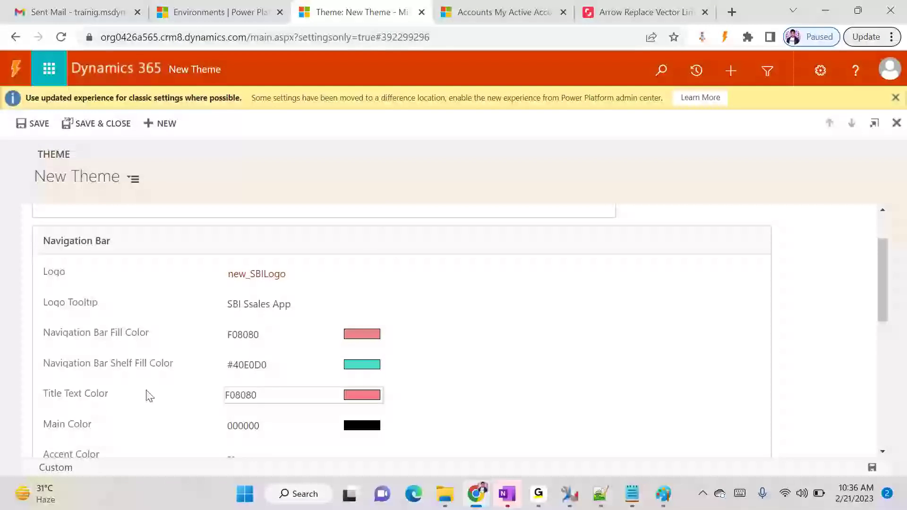
Copy blue #6495ED from the colour chart and set it as the Title Text Color
key(alt+Tab)
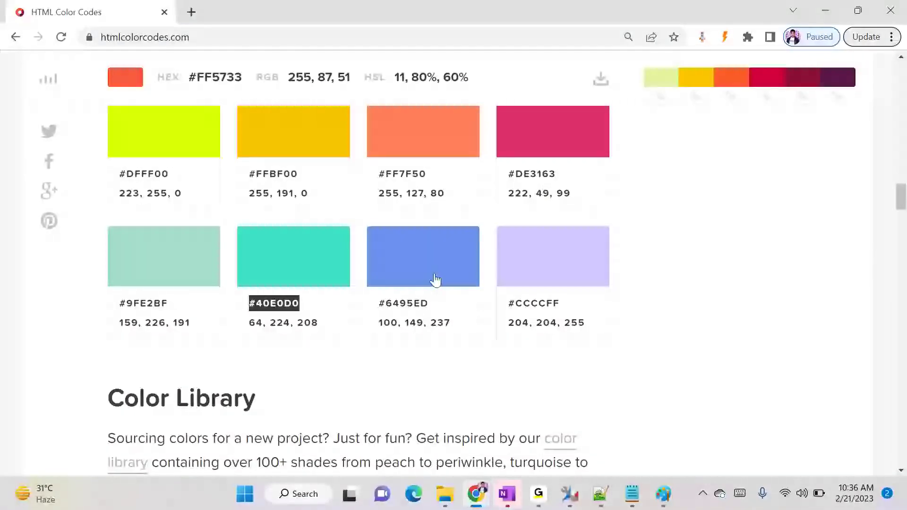
double_click(395, 303)
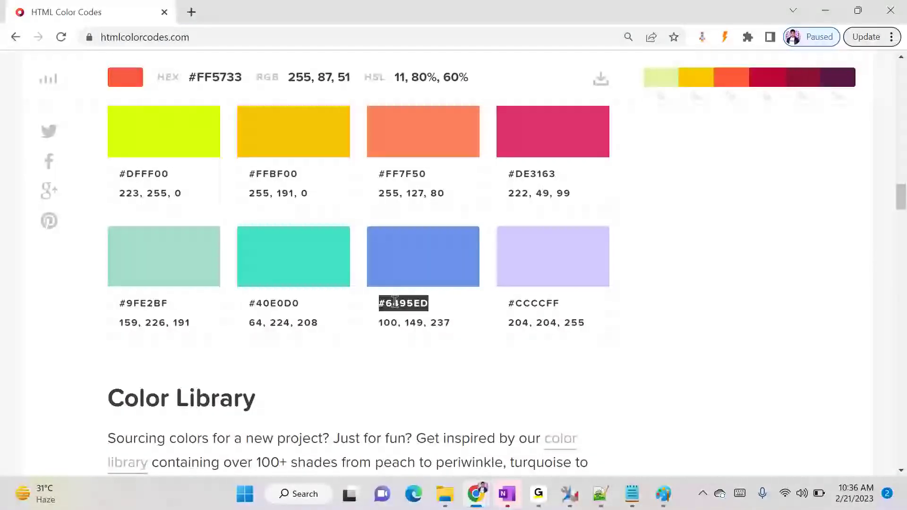
key(ctrl+c)
key(alt+Tab)
click(276, 396)
key(ctrl+v)
click(476, 181)
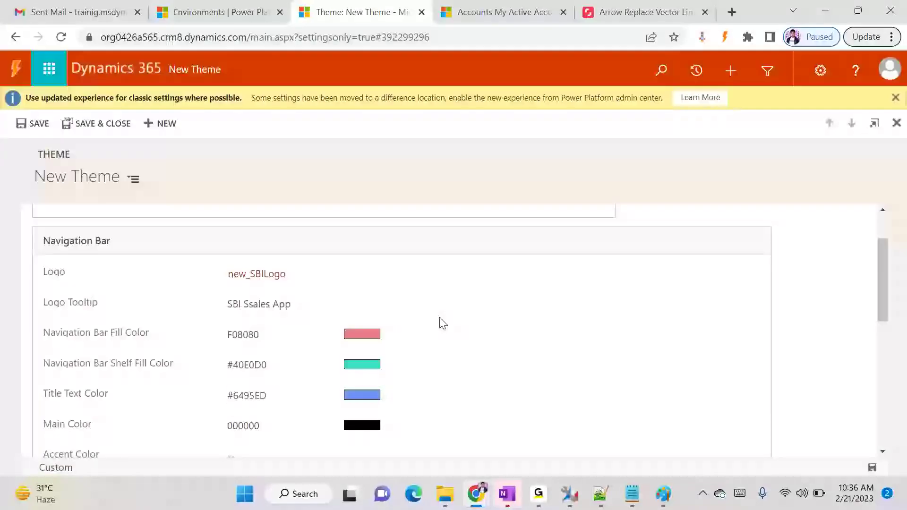
scroll(407, 414, down, 3)
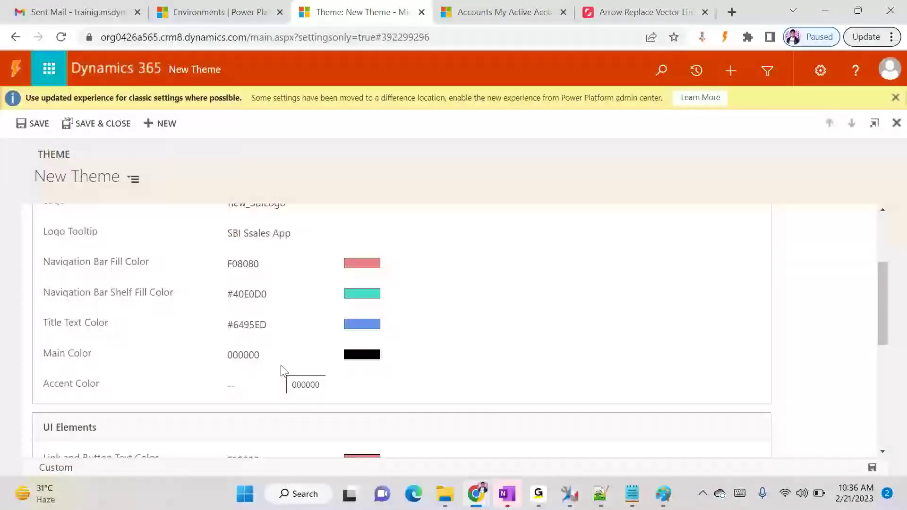
Set the theme's Main Color to mint green #9FE2BF
key(alt+Tab)
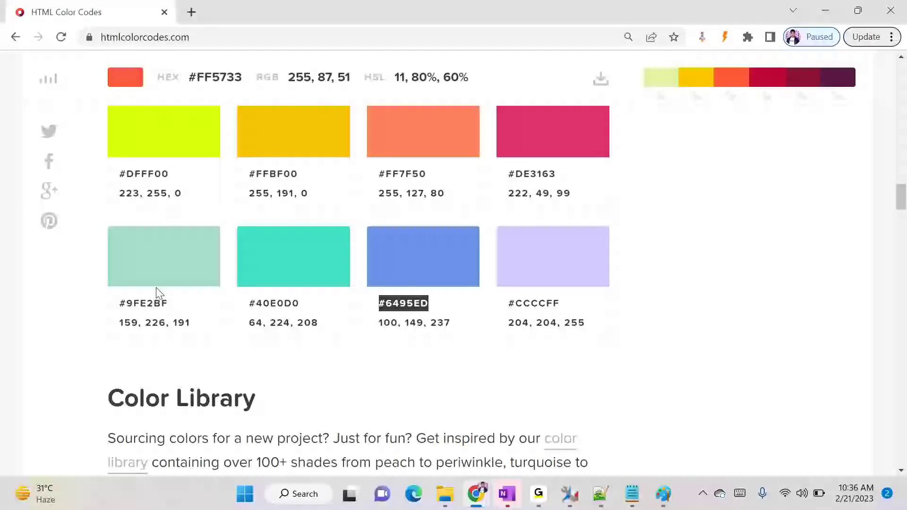
double_click(143, 303)
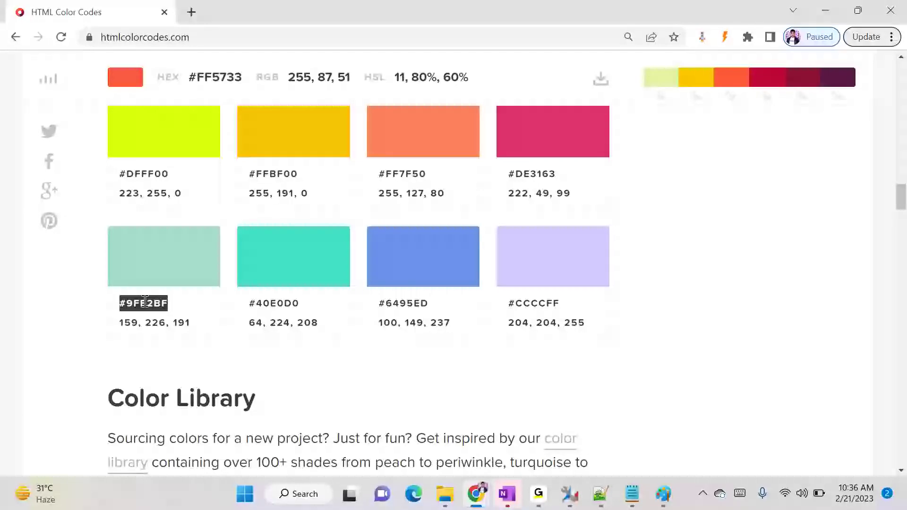
key(alt+Tab)
click(253, 353)
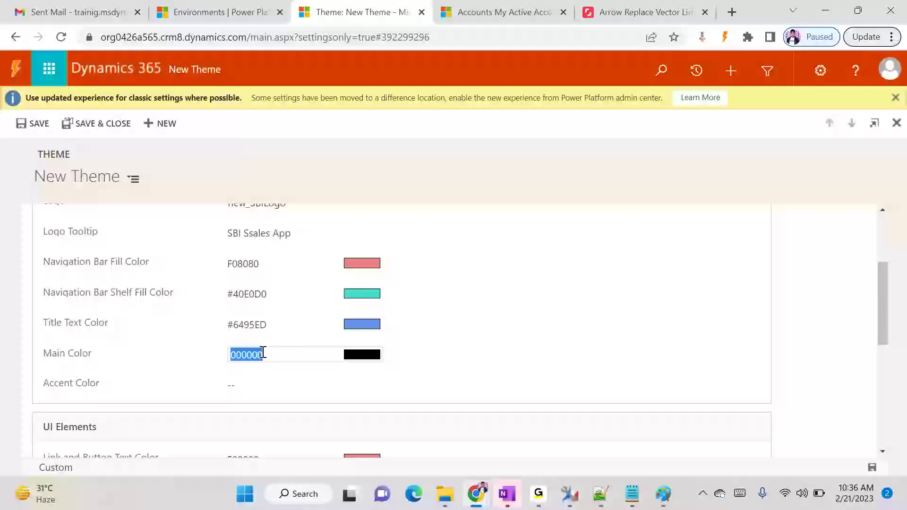
key(ctrl+v)
click(258, 389)
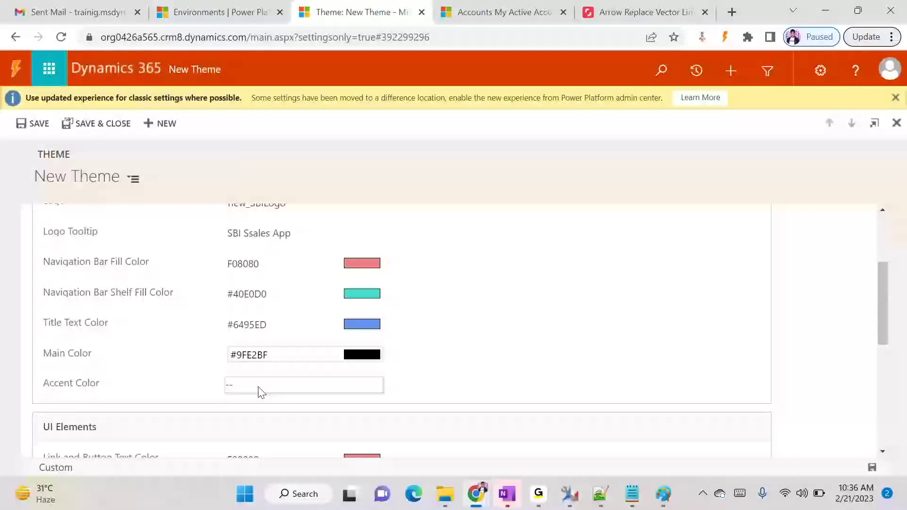
scroll(440, 378, down, 2)
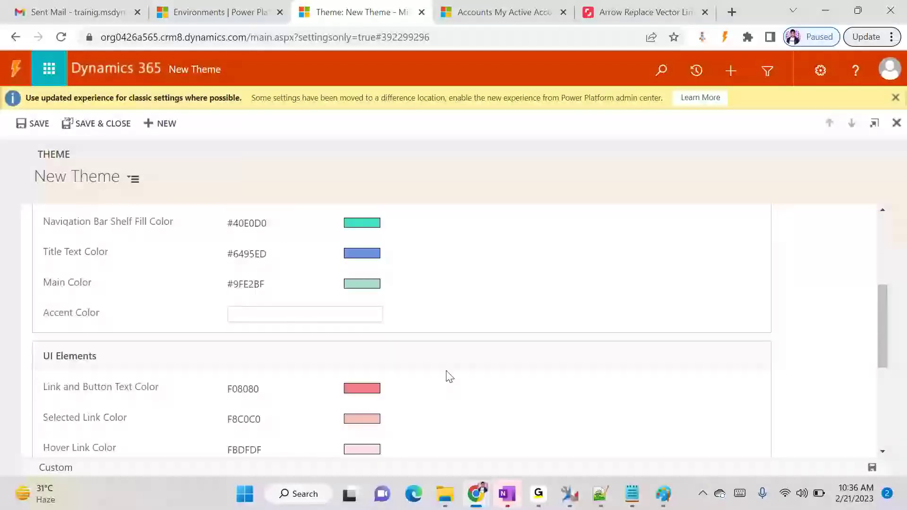
Set the Accent Color to DarkSalmon E9967A and review the remaining UI element colours
key(alt+Tab)
scroll(446, 367, up, 4)
scroll(447, 364, up, 8)
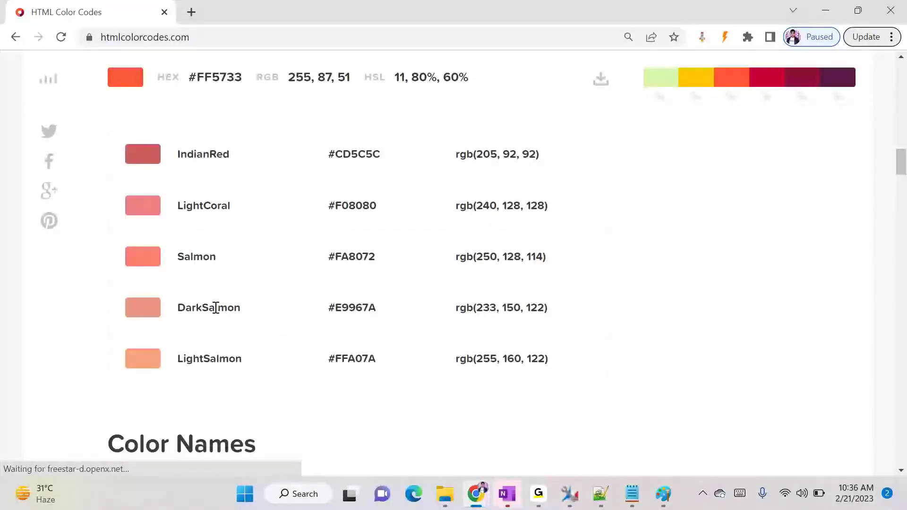
double_click(357, 307)
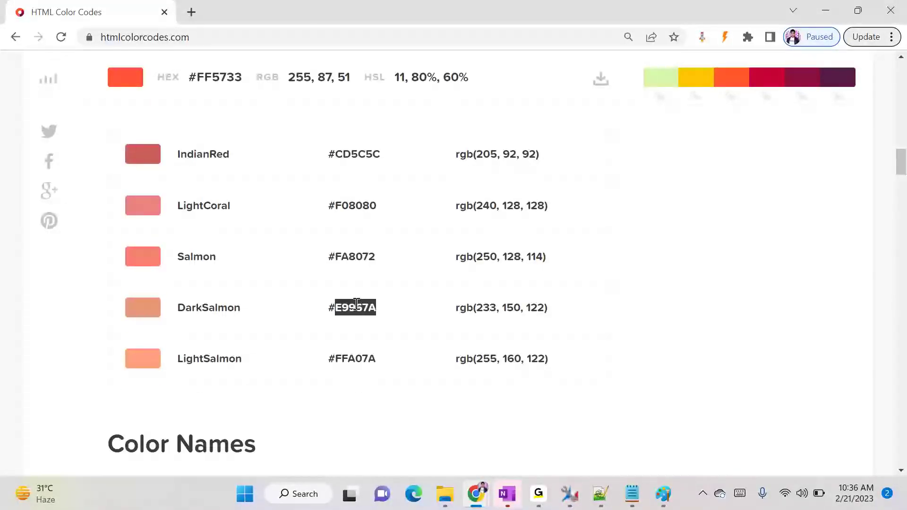
key(alt+Tab)
key(ctrl+v)
click(582, 313)
scroll(567, 315, down, 5)
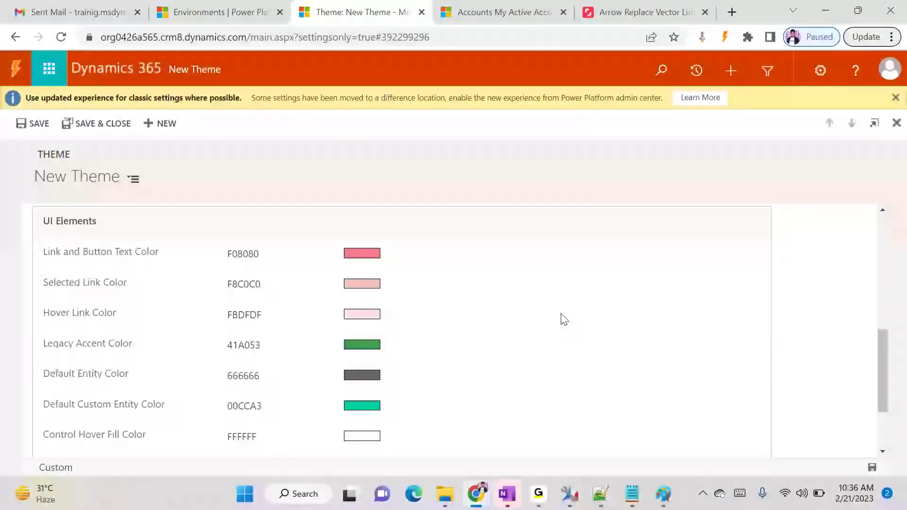
scroll(565, 320, up, 3)
scroll(564, 320, down, 1)
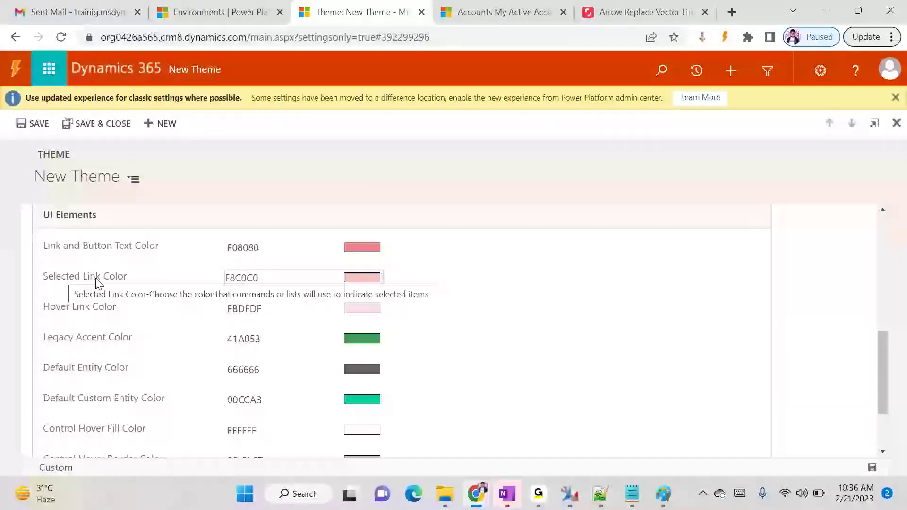
scroll(381, 304, down, 2)
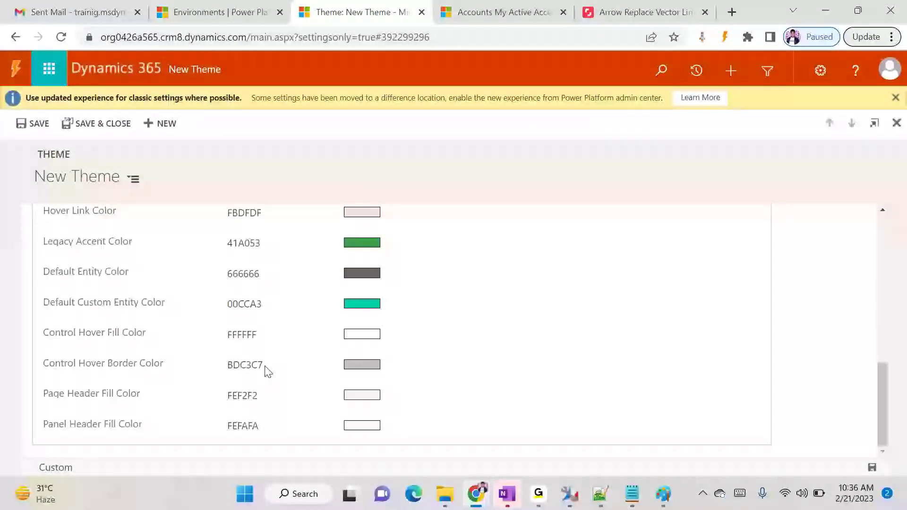
scroll(250, 340, up, 10)
Save the SBI Theme's colour changes and publish the theme to the app
click(20, 125)
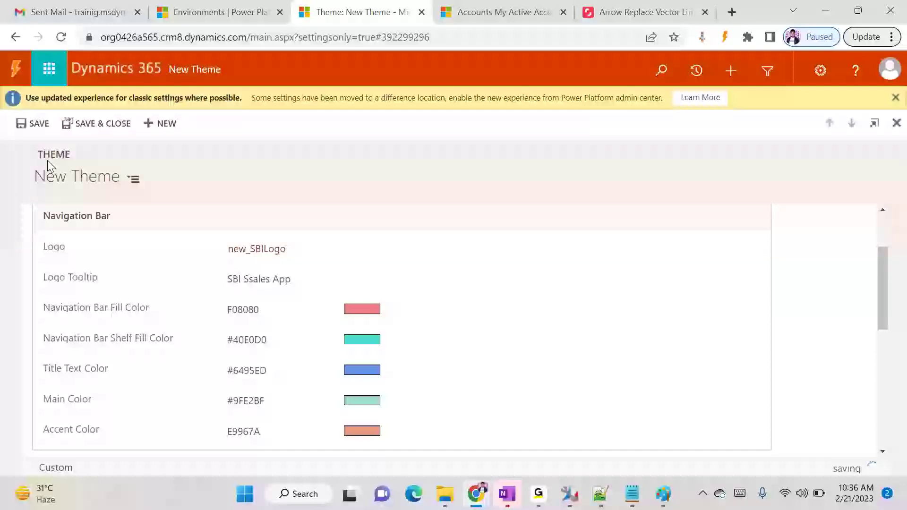
scroll(236, 325, up, 2)
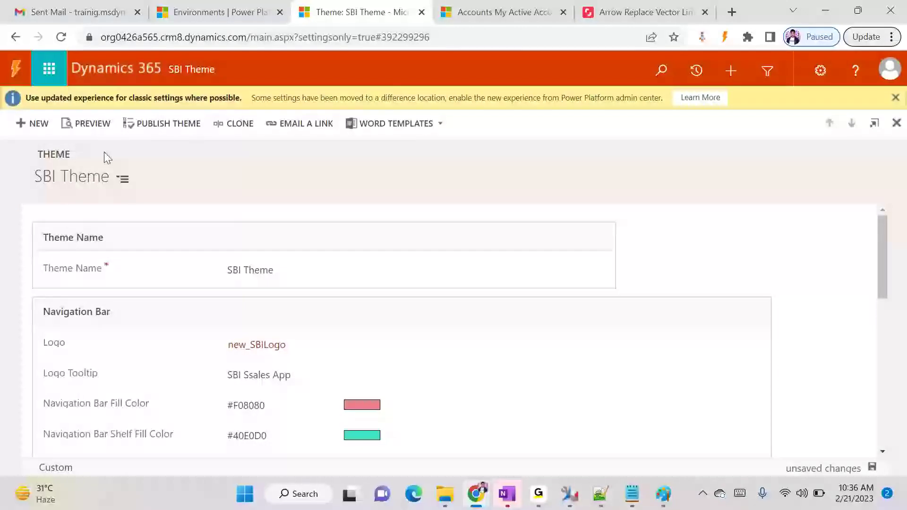
click(214, 123)
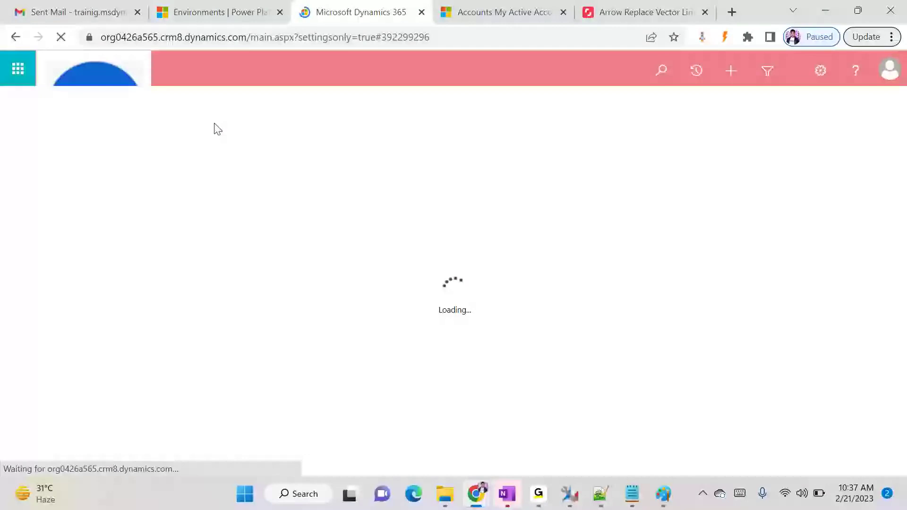
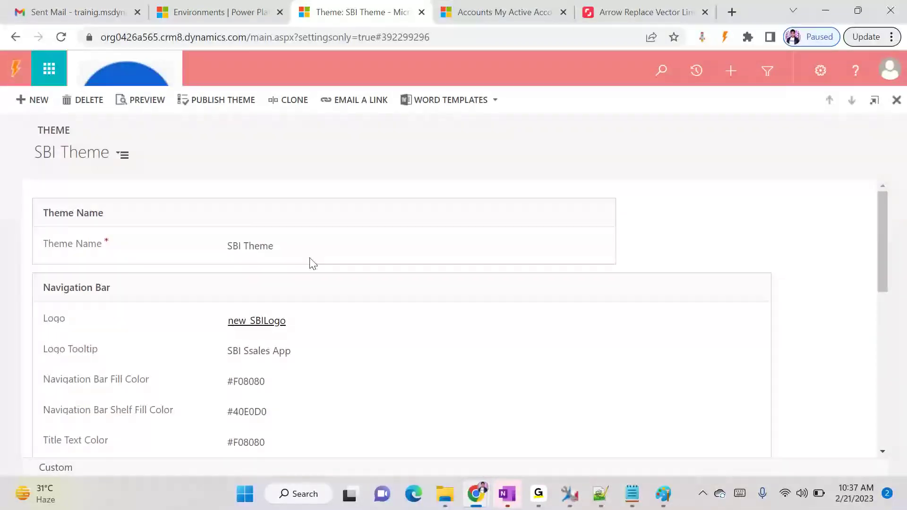
Check the reloaded accounts list and the contacts list, then return to the SBI Theme settings
click(505, 13)
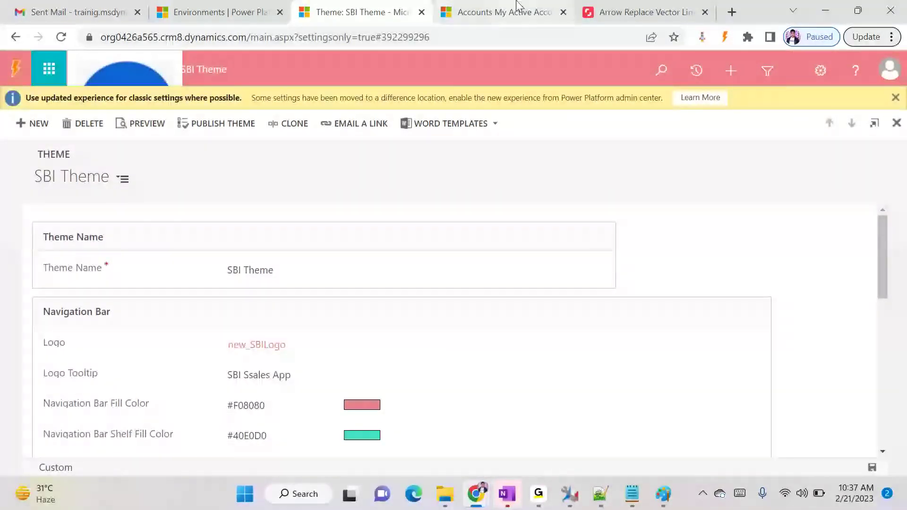
key(F5)
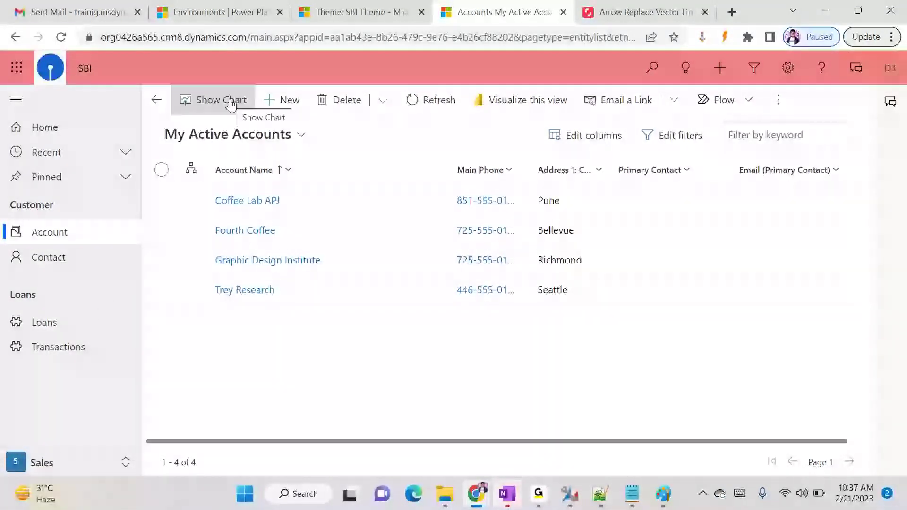
click(56, 266)
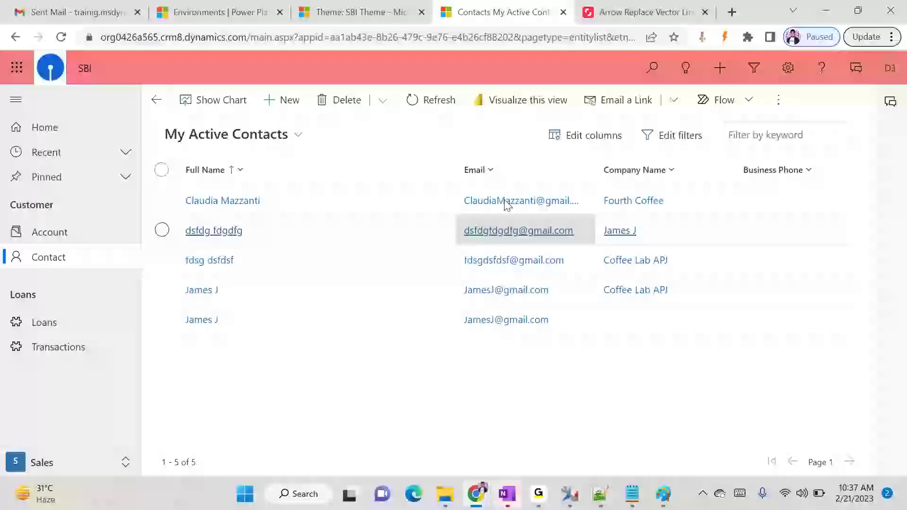
click(352, 12)
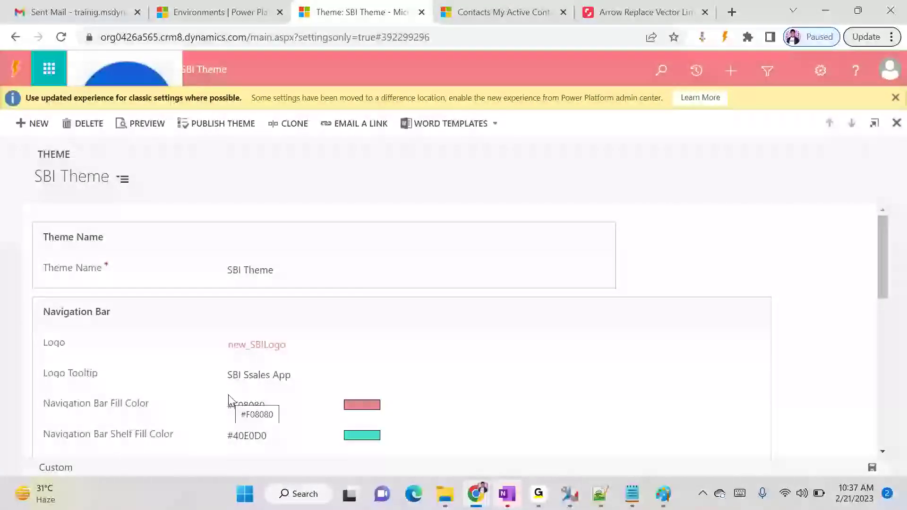
Fix the logo tooltip typo so it reads 'SBI Sales App', then go back to All Themes
scroll(229, 406, down, 2)
click(251, 302)
click(251, 303)
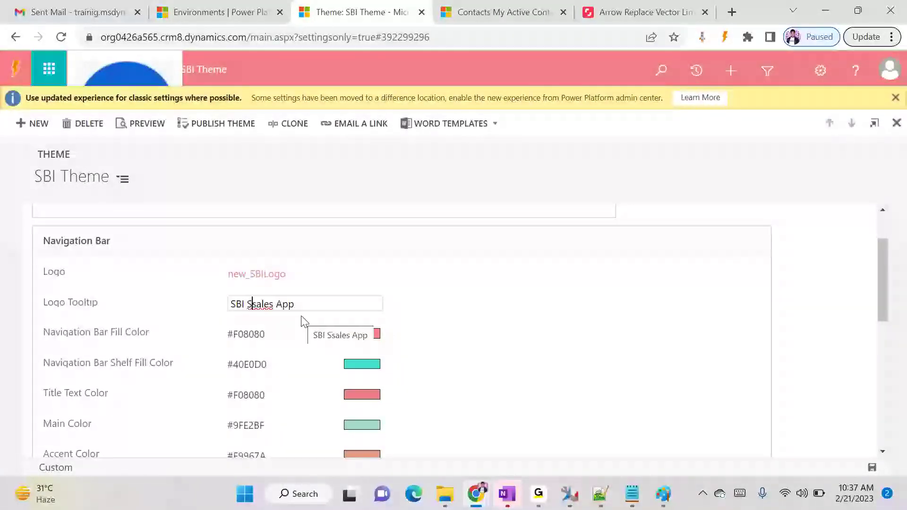
key(Delete)
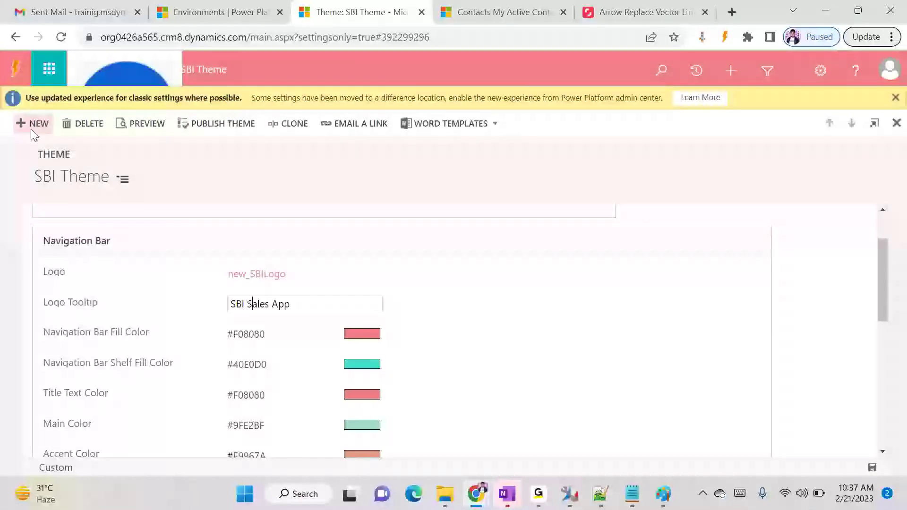
key(ctrl+a)
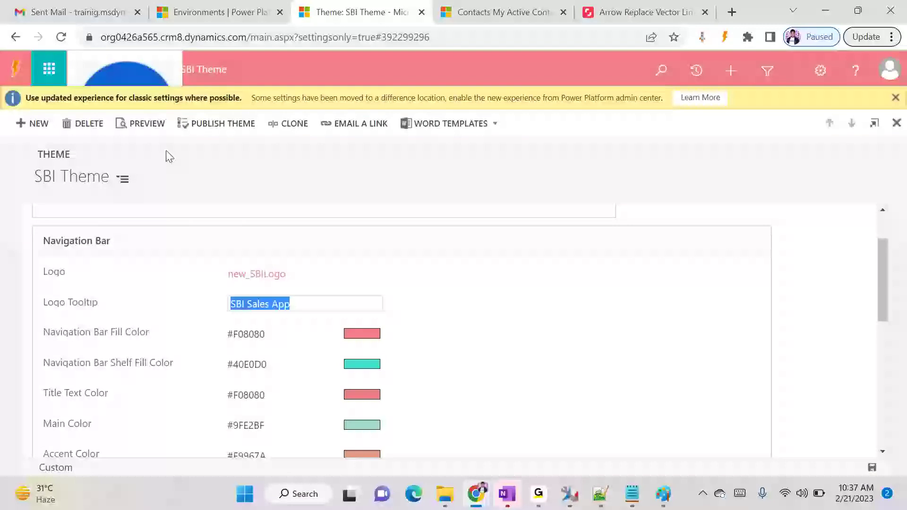
click(203, 72)
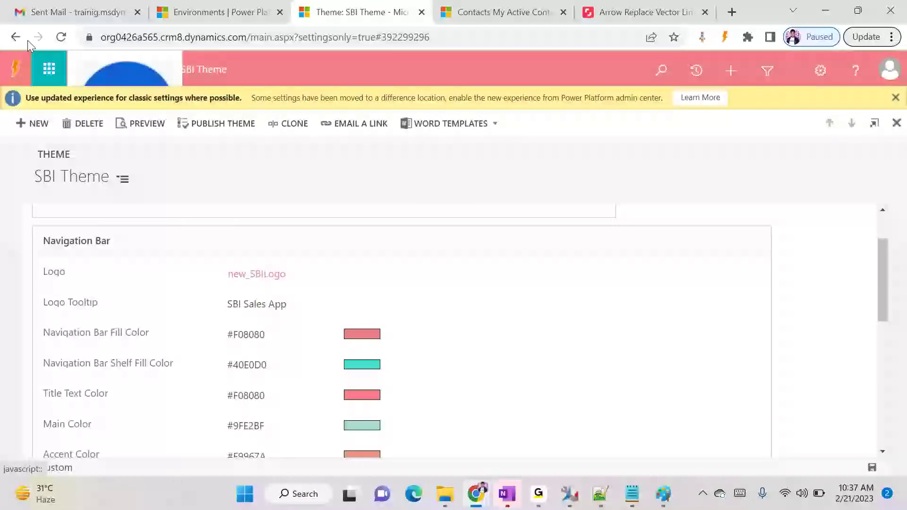
click(10, 38)
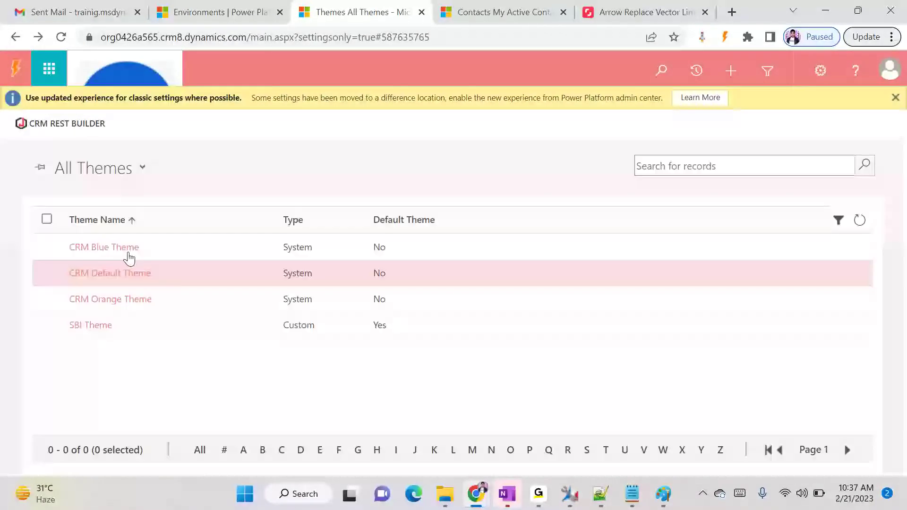
Publish CRM Default Theme as the default theme, then bring the GoTo meeting window forward
click(46, 271)
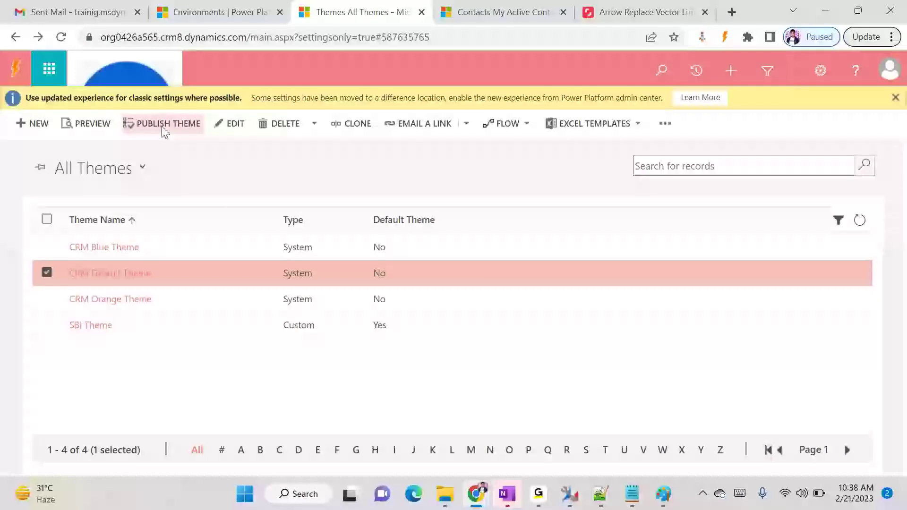
click(148, 120)
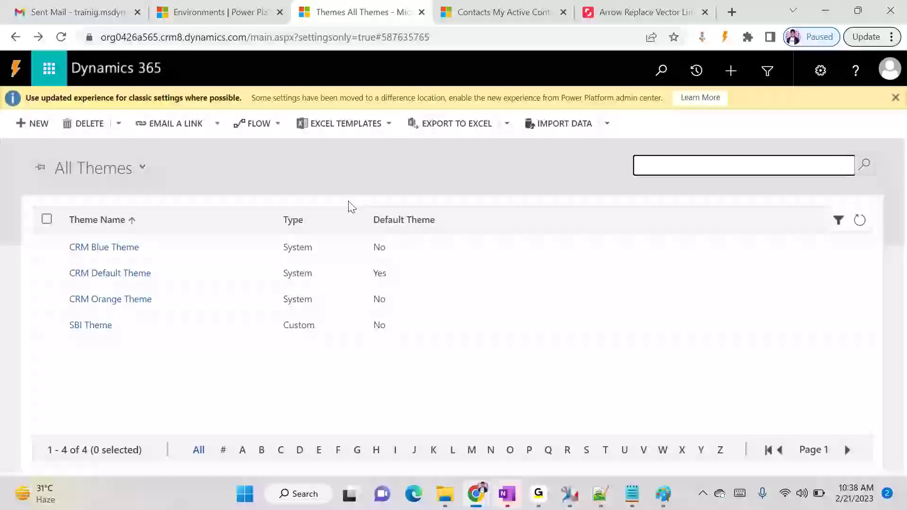
mouse_move(633, 497)
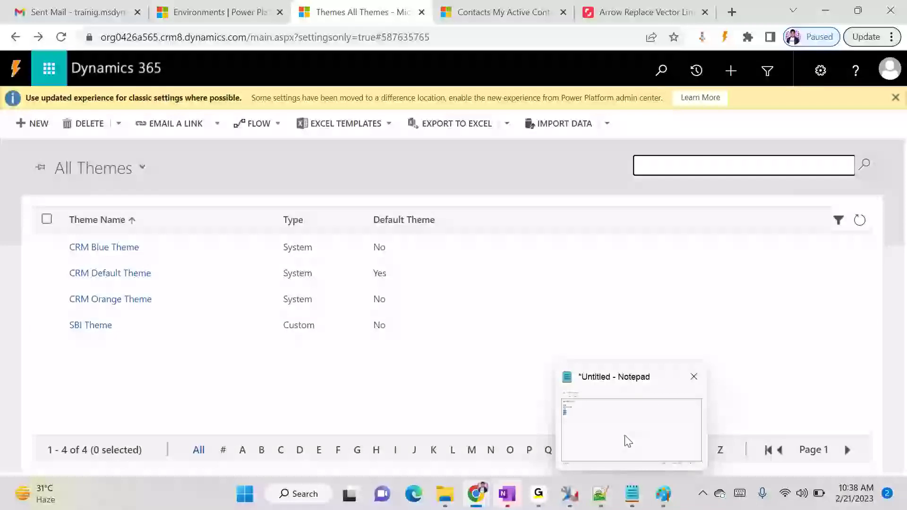
mouse_move(538, 495)
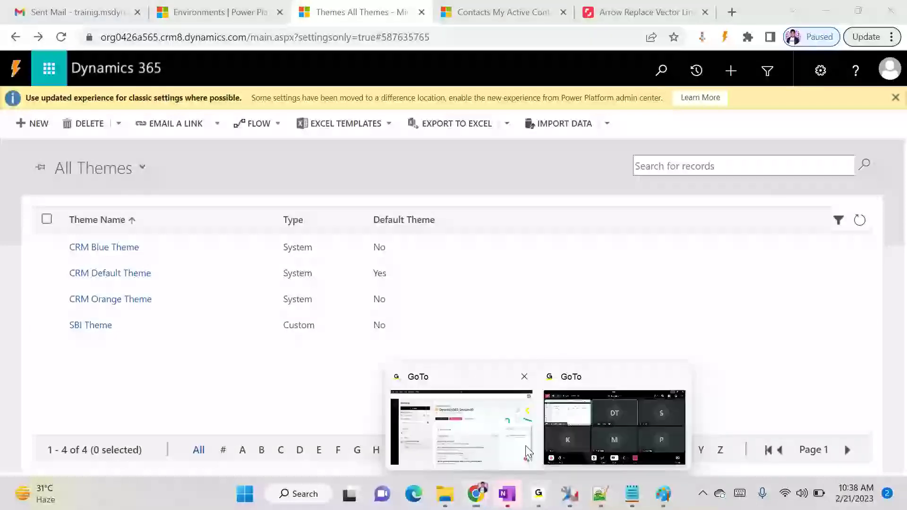
click(595, 425)
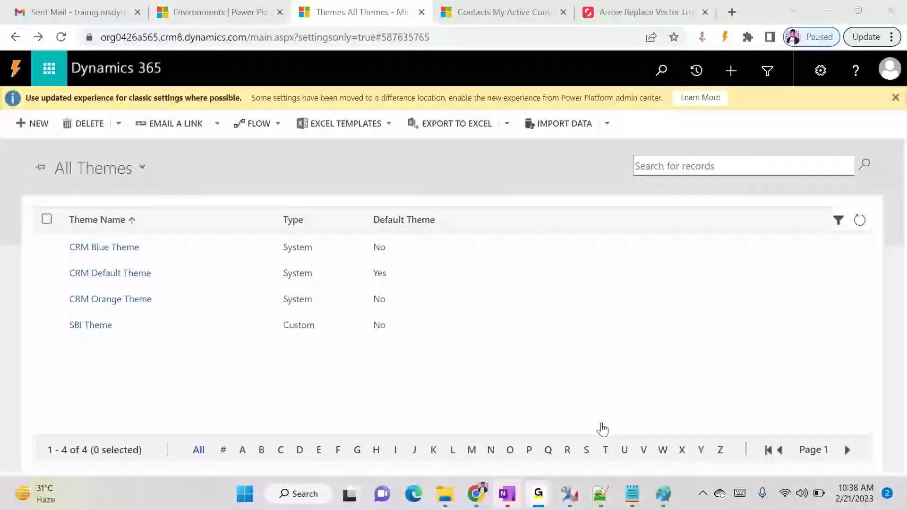
Navigate back through the SBI Theme and All Themes pages to the Customization page
click(827, 11)
click(311, 387)
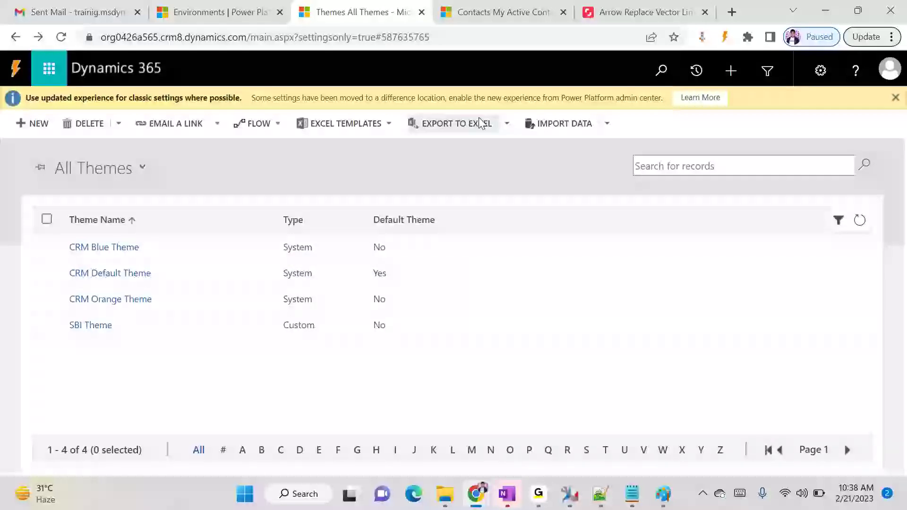
click(33, 38)
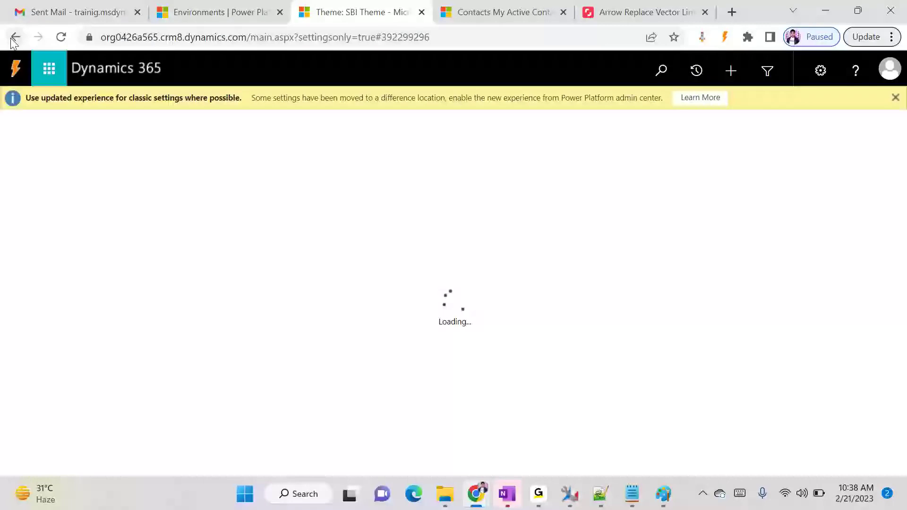
click(14, 38)
click(15, 38)
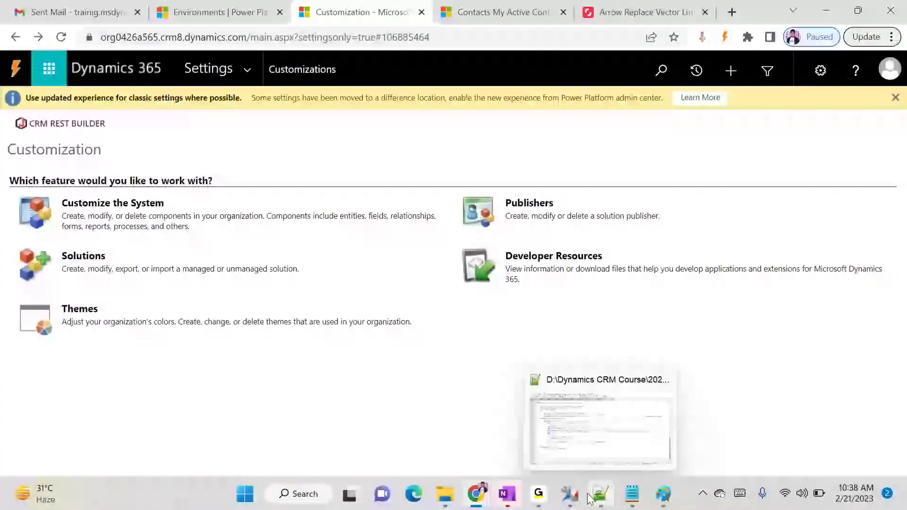
Add a 'Templates:' section with 'Email Templates -->' and 'Document Template' lines to the Notepad notes
click(632, 494)
click(316, 255)
key(Return)
key(Return)
text(Template)
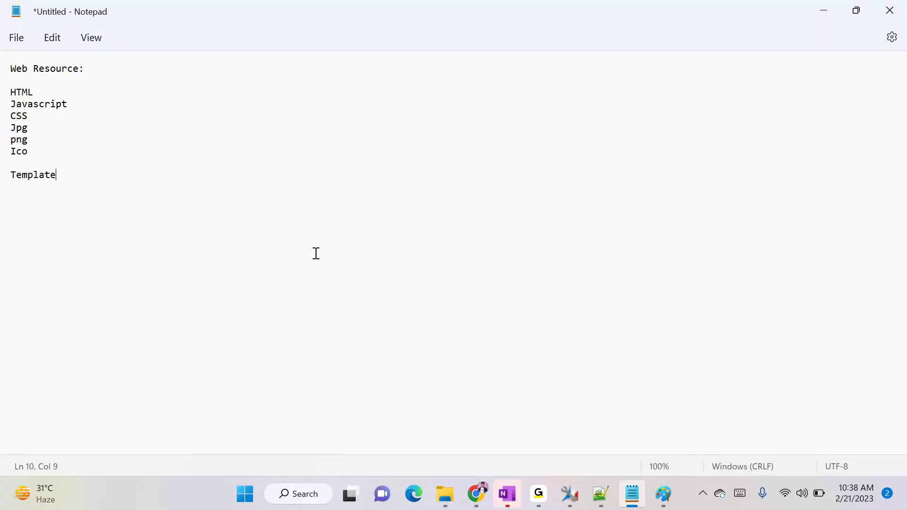
text(s:)
key(Return)
text(Email Template)
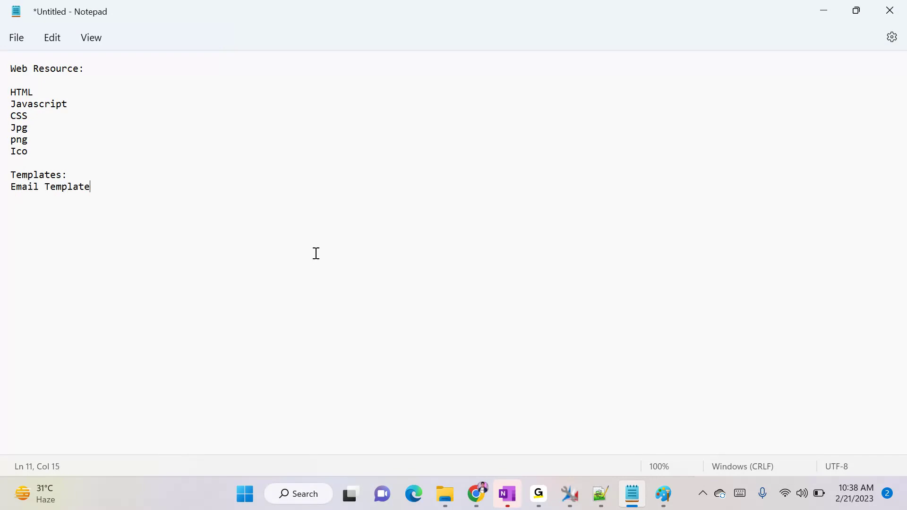
text(s)
key(Return)
text(Documn)
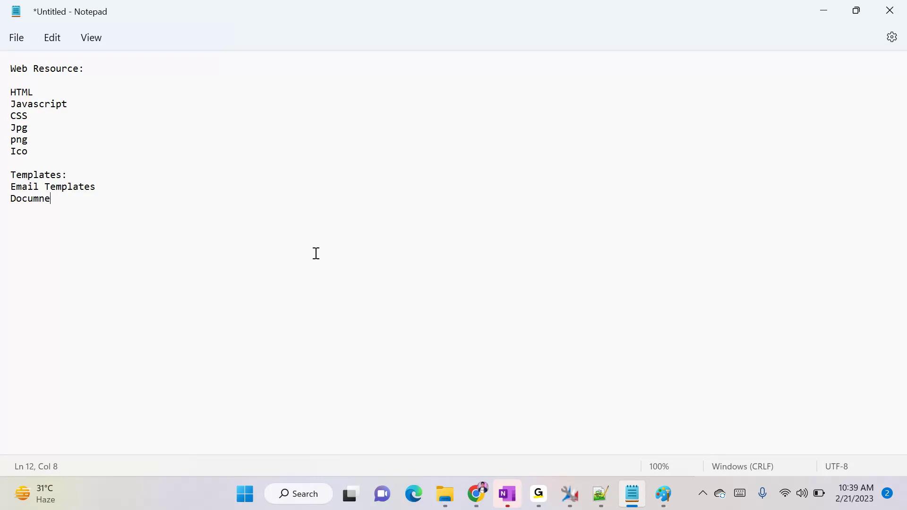
key(BackSpace)
text(ent Template)
click(114, 185)
text(-->)
key(alt+Tab)
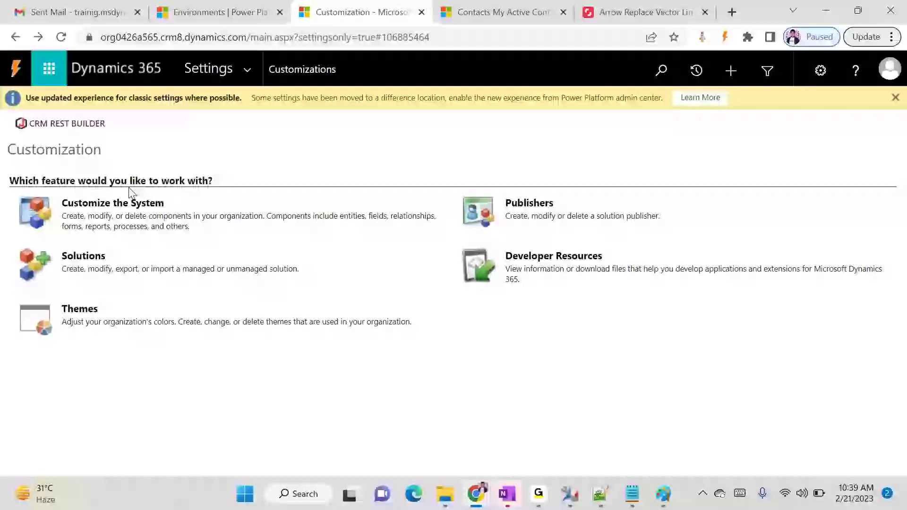
Go to Settings > Templates > Email Templates to list the existing email templates
click(251, 71)
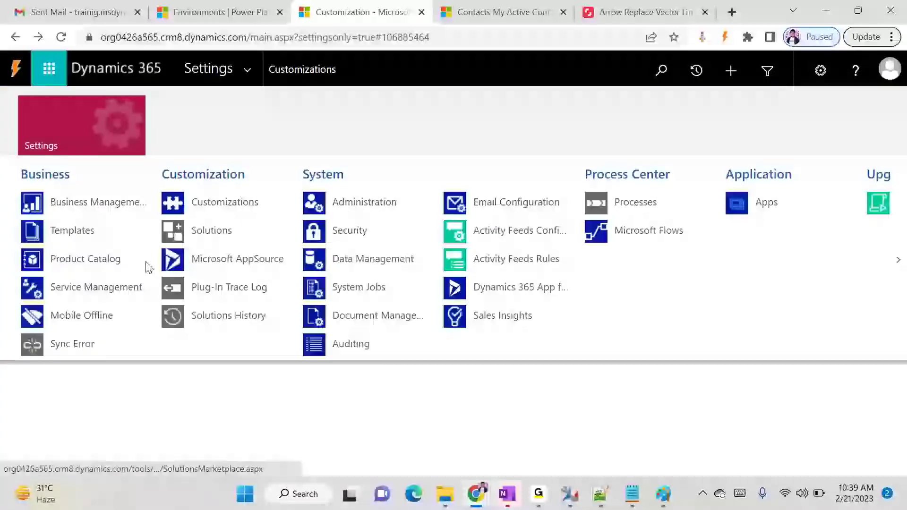
click(95, 240)
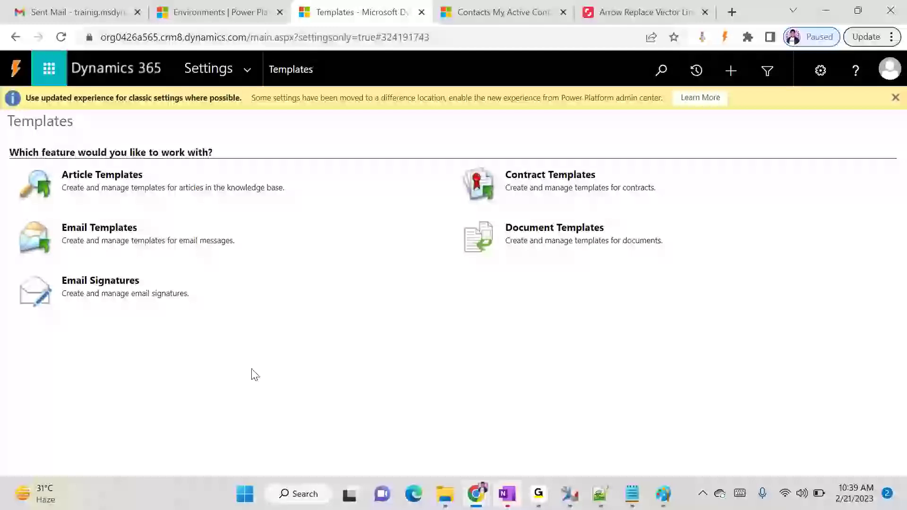
click(99, 229)
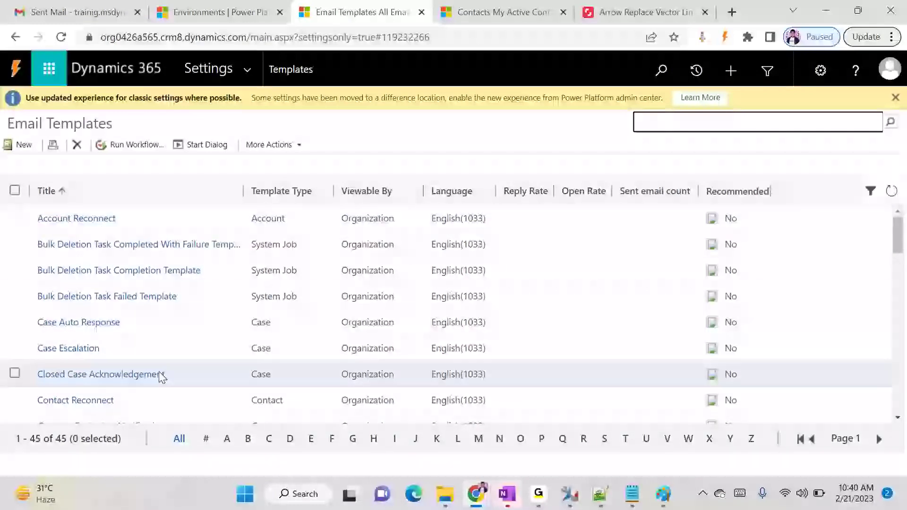
Look through the Email Templates grid, then create a new email template
scroll(321, 330, down, 5)
scroll(322, 333, up, 5)
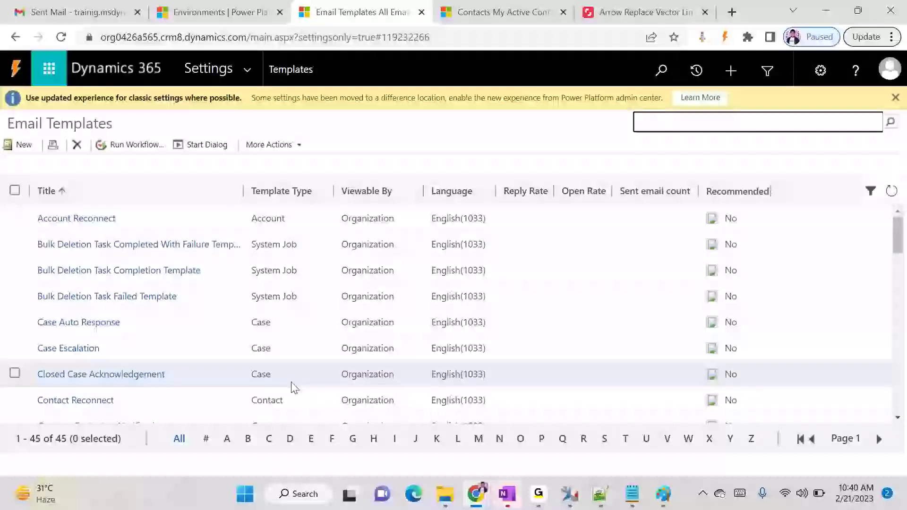
scroll(286, 358, down, 10)
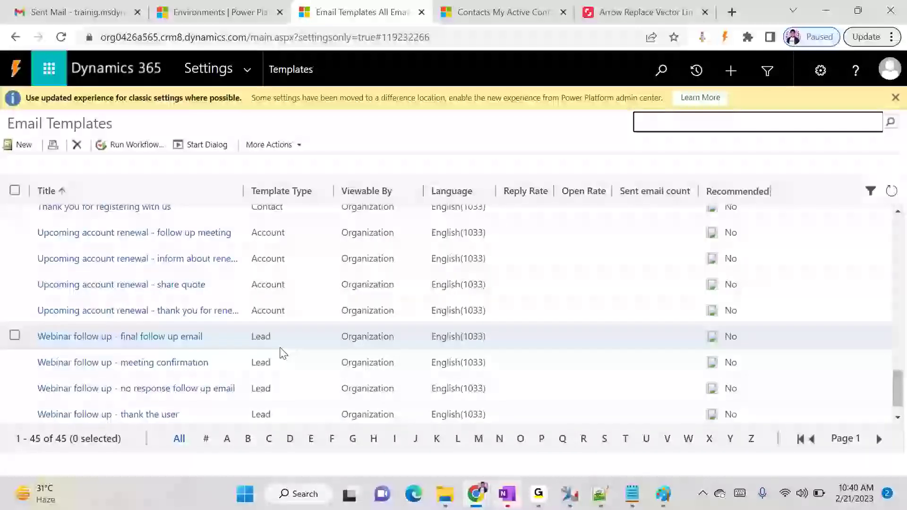
scroll(280, 348, up, 8)
scroll(280, 348, up, 5)
scroll(280, 352, up, 7)
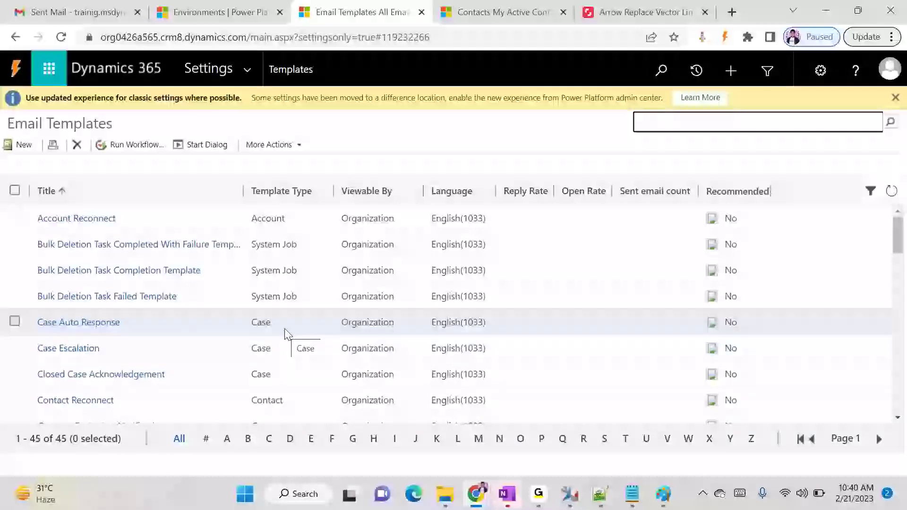
click(25, 146)
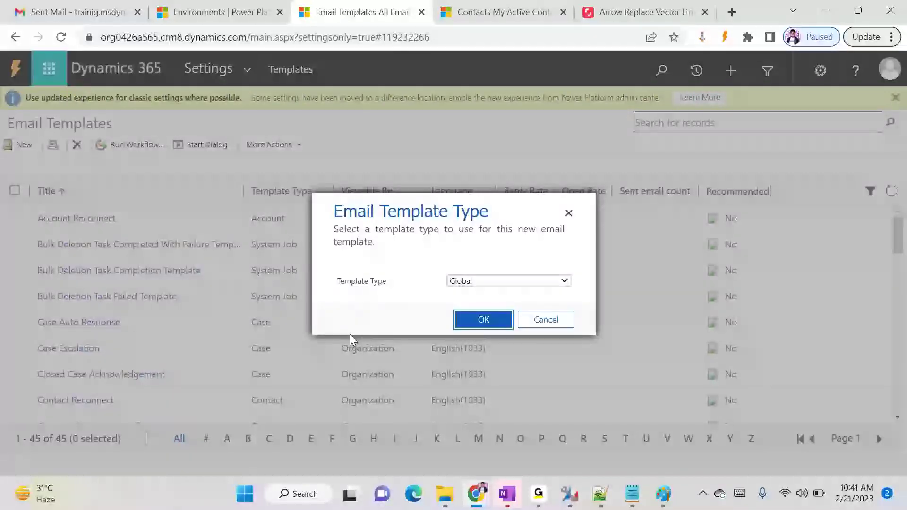
Choose Contact as the email template type and confirm it
click(496, 281)
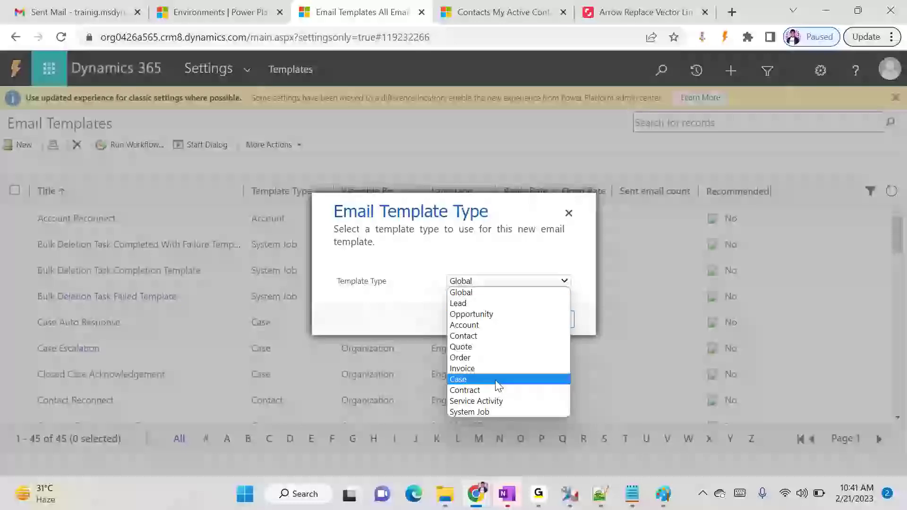
click(473, 335)
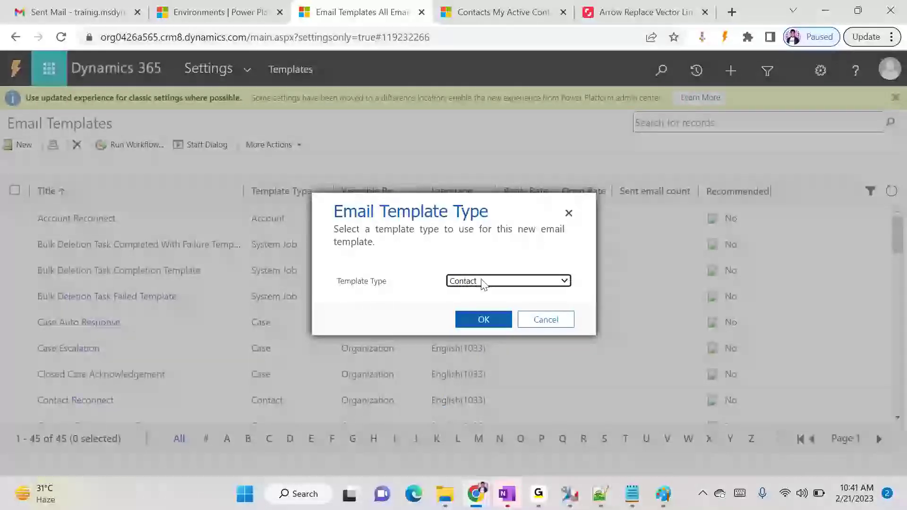
click(471, 325)
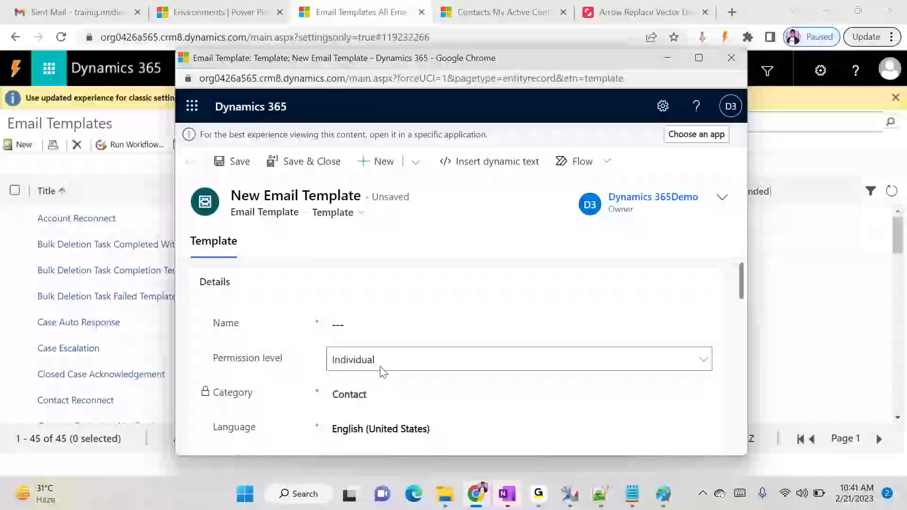
In the maximized form, set Permission level to Organization and name the template 'Contact Welcome Email'
click(370, 369)
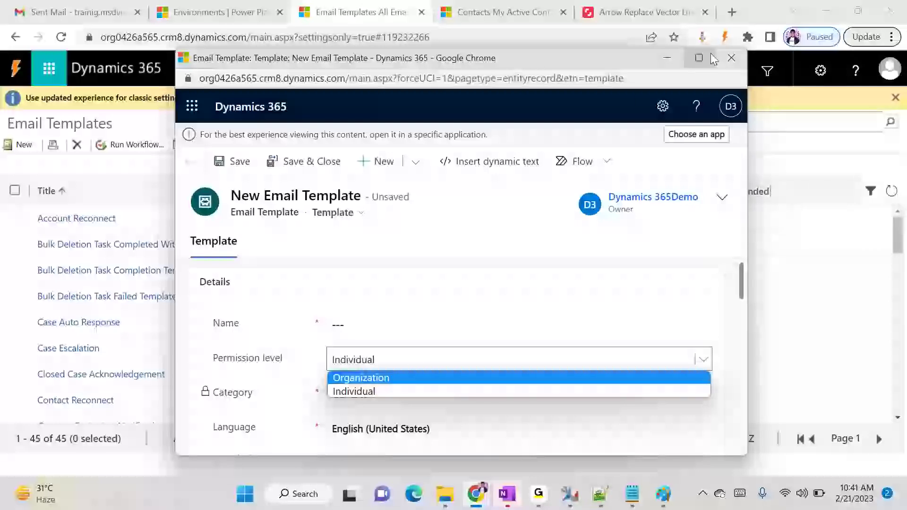
click(698, 58)
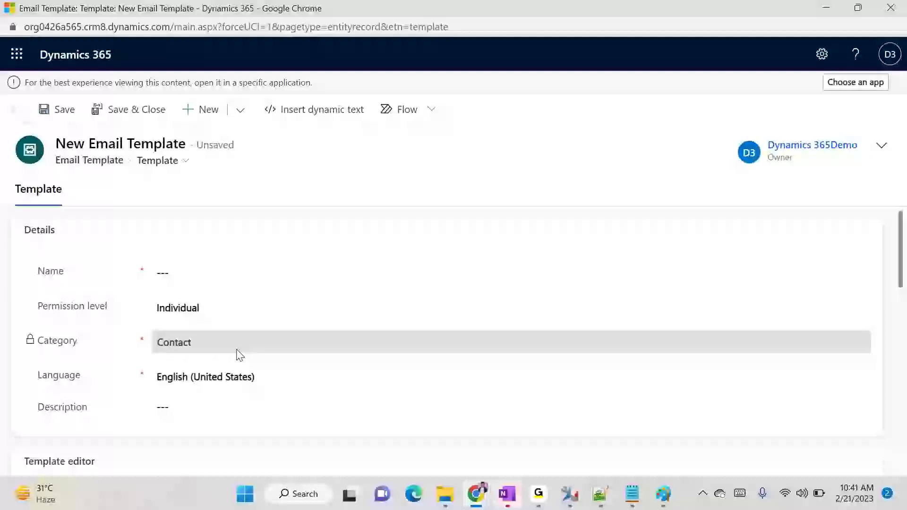
click(222, 309)
click(194, 326)
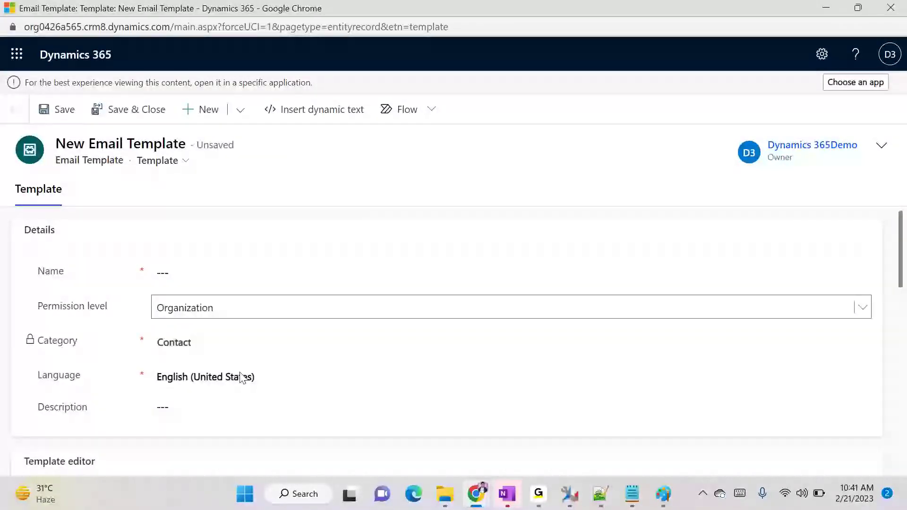
click(193, 268)
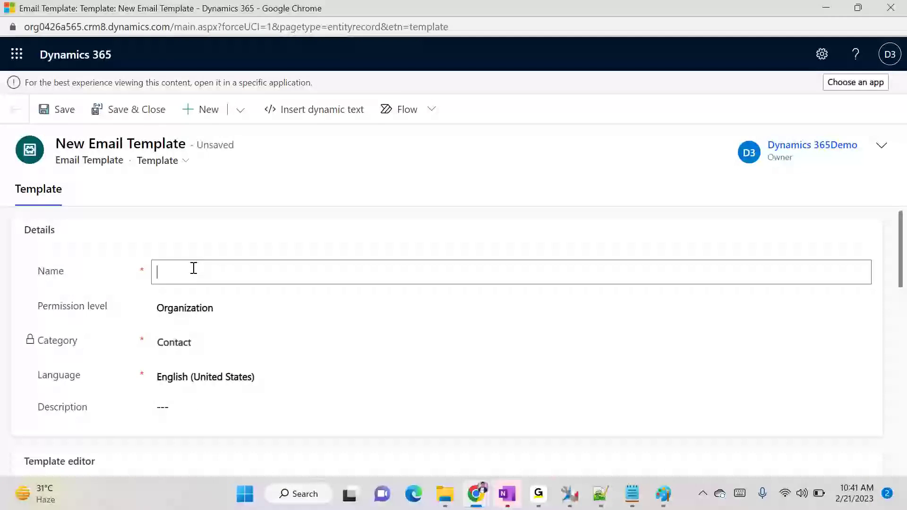
text(Contact Welcome Email)
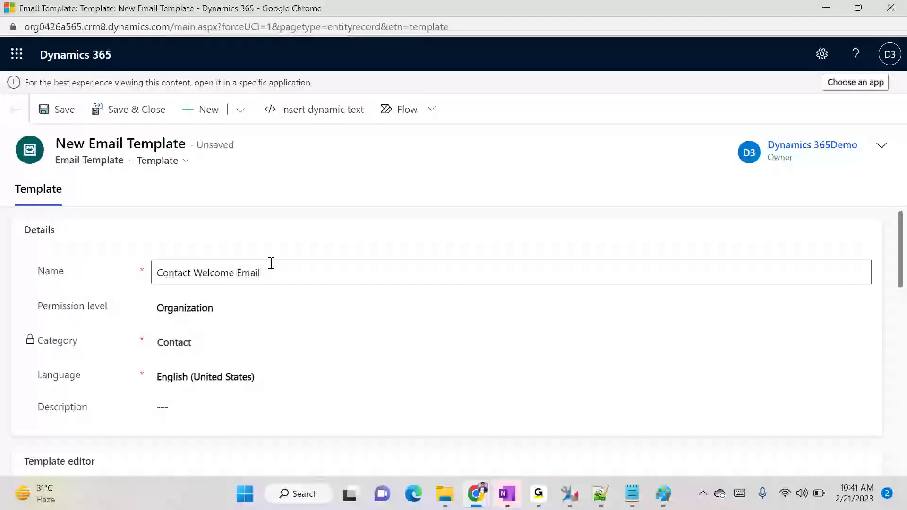
scroll(372, 234, down, 3)
click(215, 367)
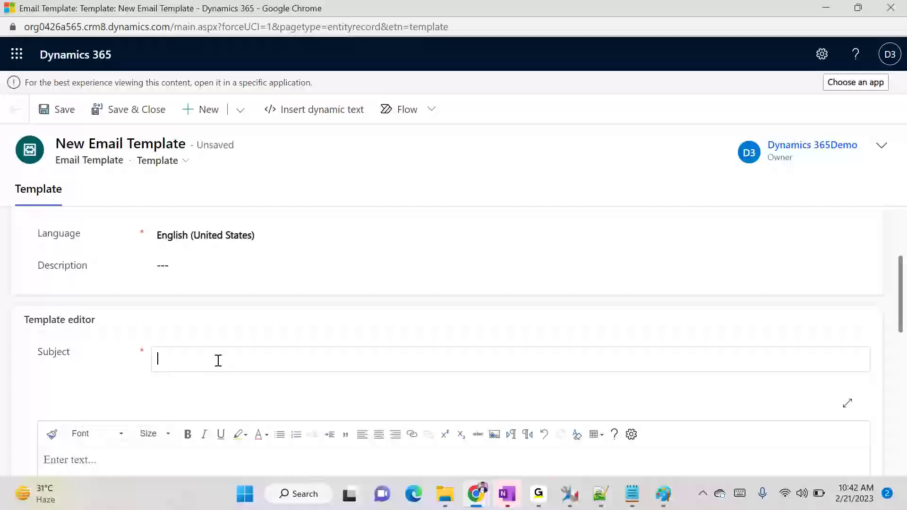
Enter 'Welcome Onboard -' in the Subject field, correcting the mistyped letters
text(Welco)
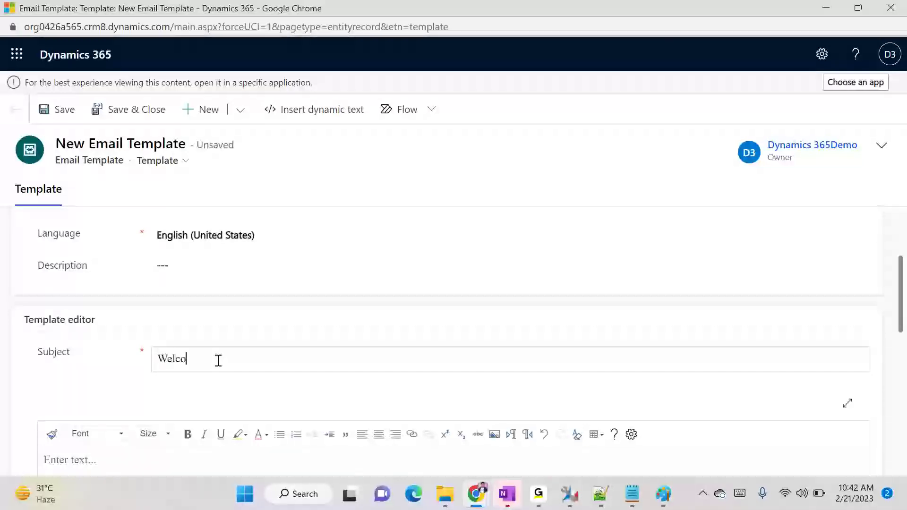
text(me Onboard -)
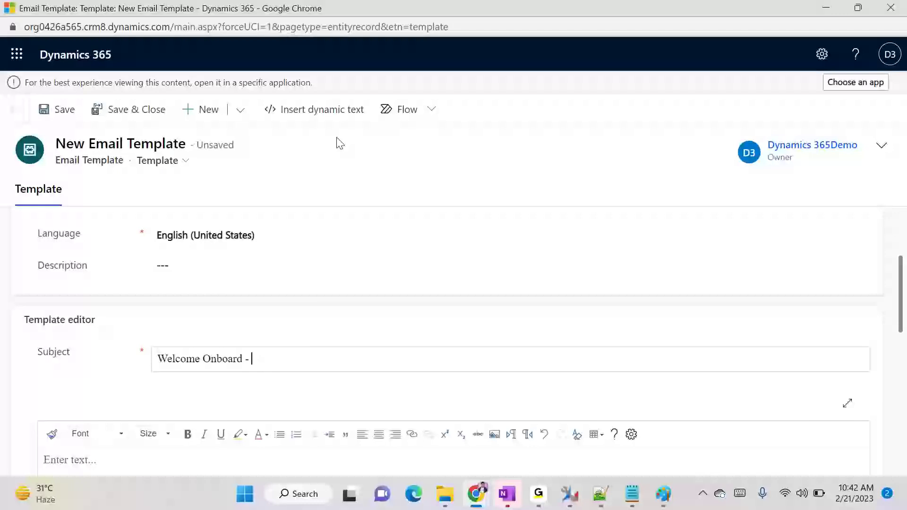
Insert the Contact Full Name dynamic field into the subject as {!Contact:Full Name;}
click(316, 111)
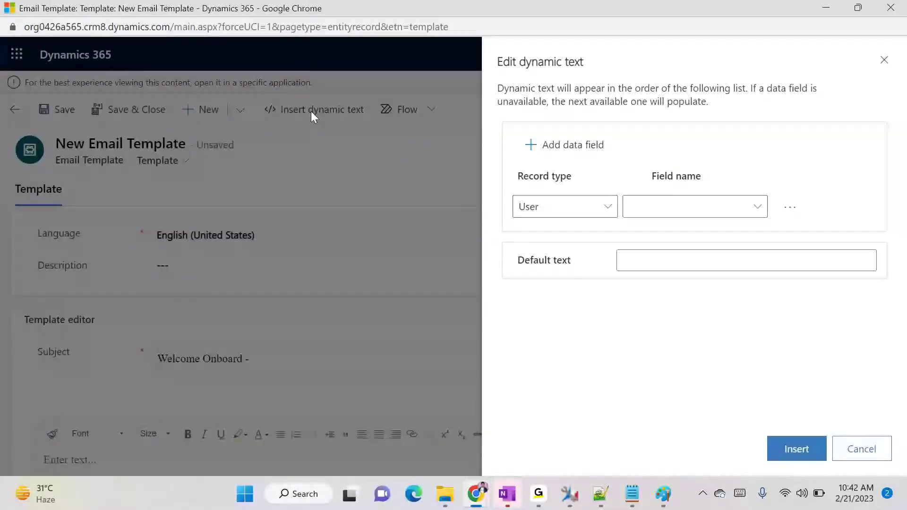
click(602, 213)
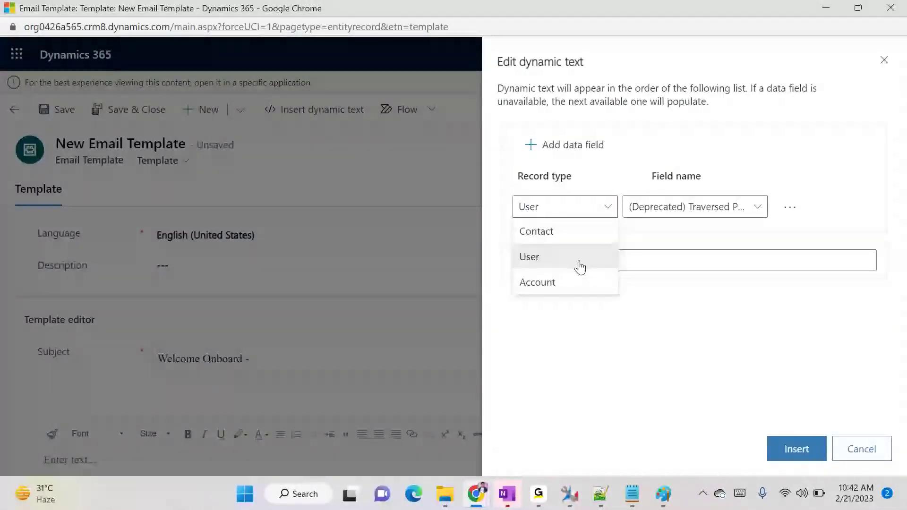
click(557, 234)
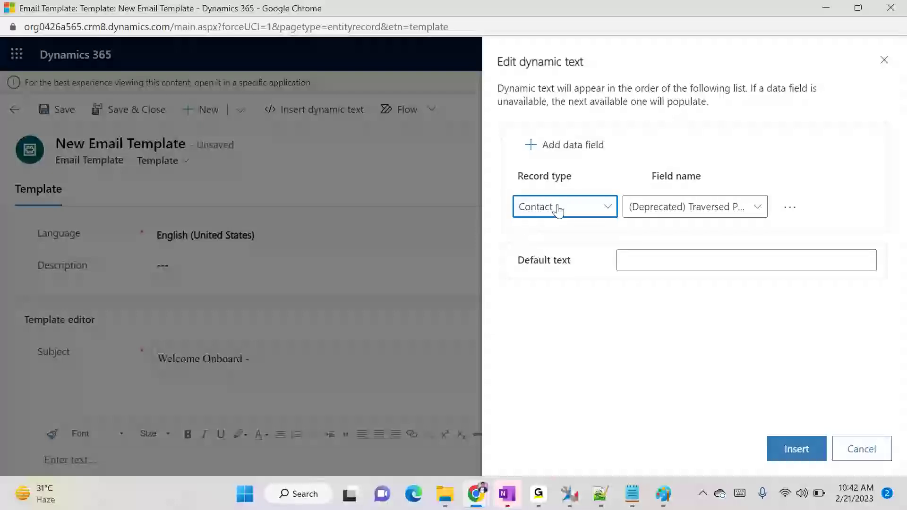
click(706, 211)
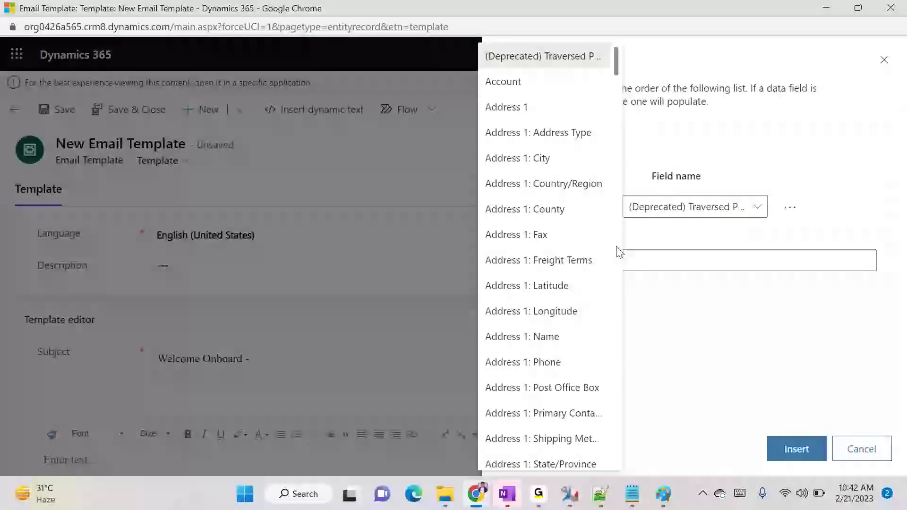
scroll(567, 267, down, 15)
scroll(574, 269, down, 20)
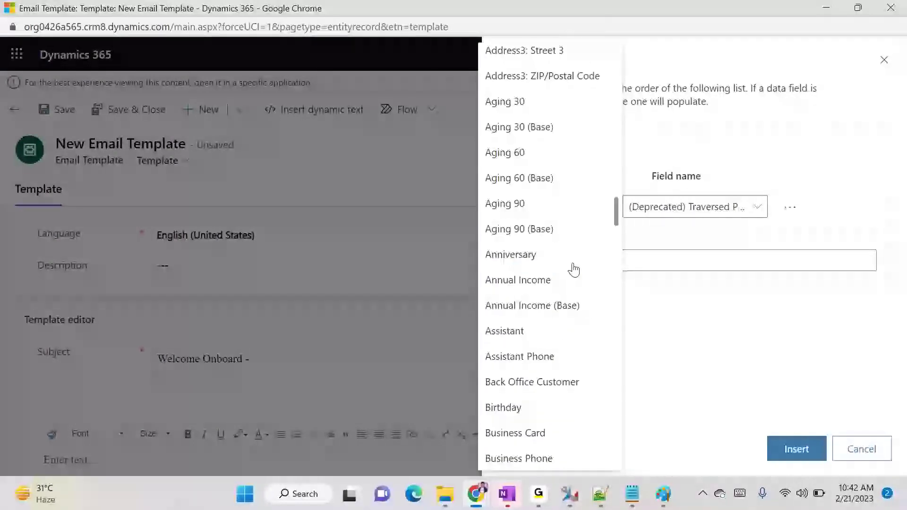
scroll(573, 269, down, 5)
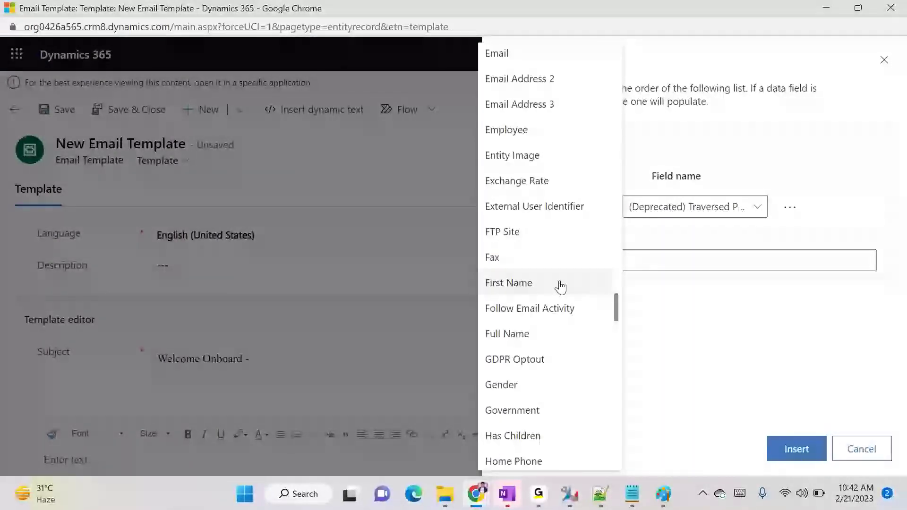
click(508, 343)
click(790, 449)
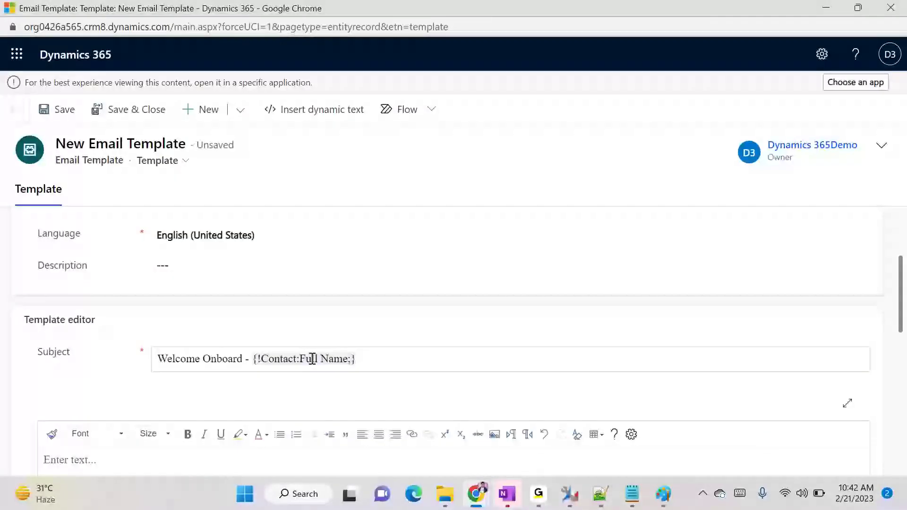
Type 'Your contact has been registered with us with an' into the email body
scroll(359, 352, down, 3)
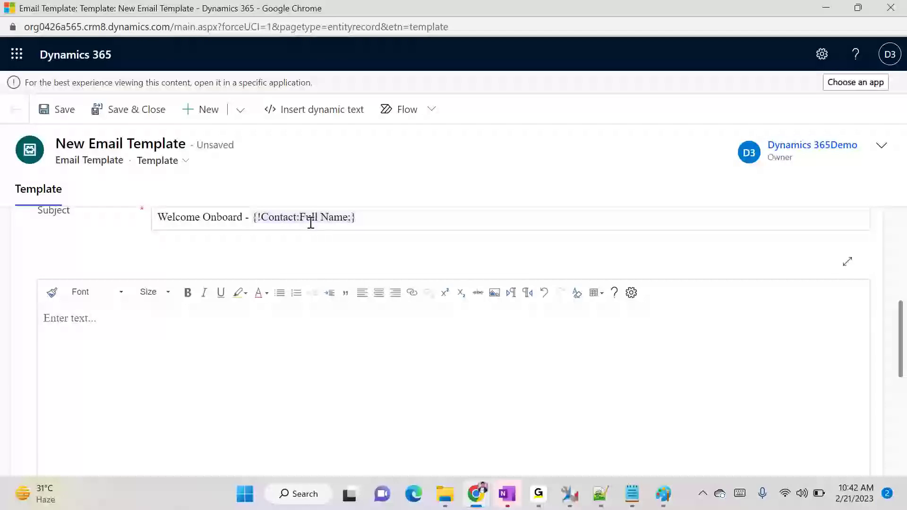
click(253, 353)
scroll(259, 352, up, 2)
scroll(259, 352, down, 2)
scroll(259, 352, down, 2)
scroll(264, 351, up, 3)
scroll(263, 354, down, 1)
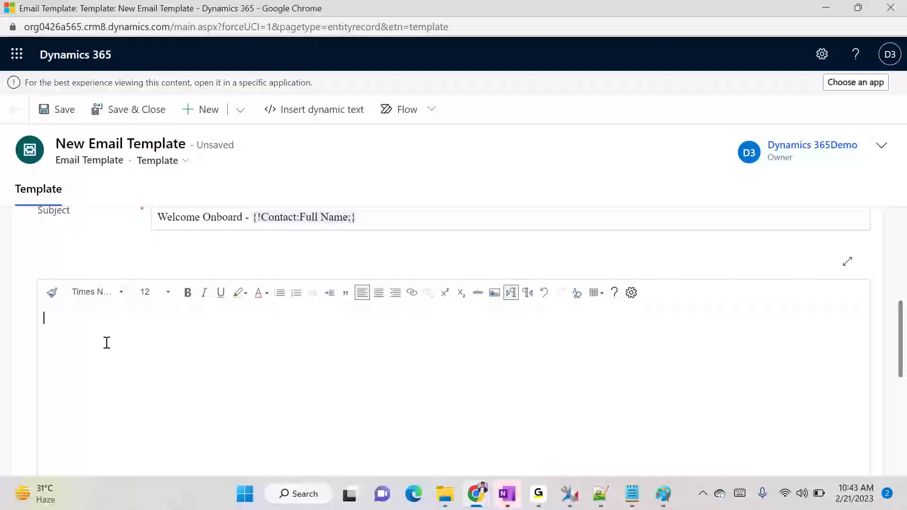
text(Your contact has)
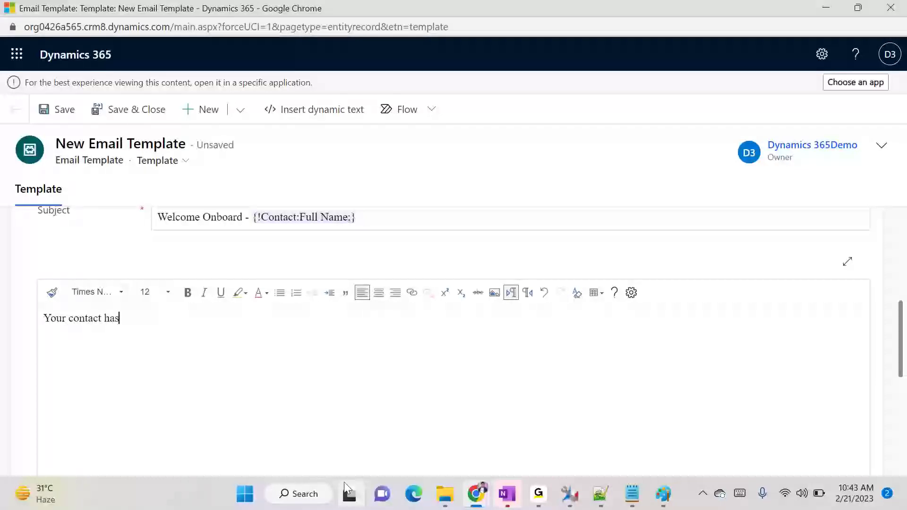
text( been reg)
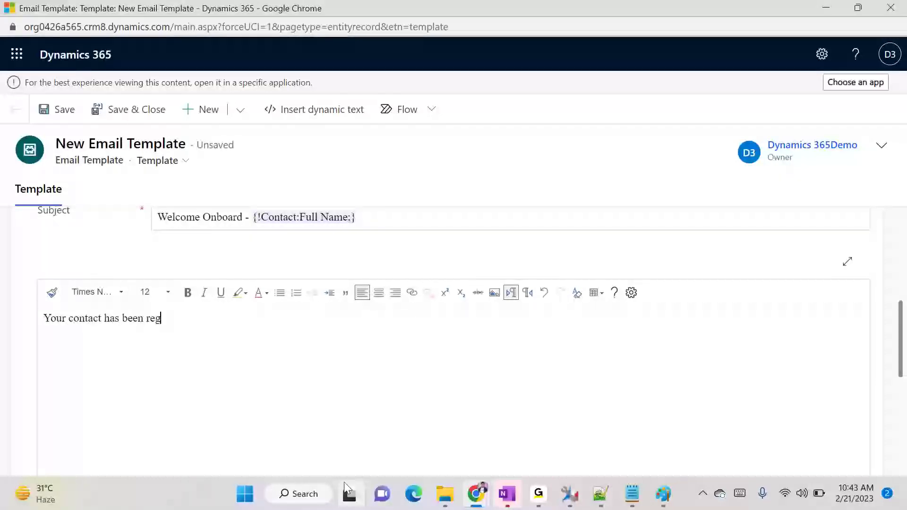
text(istered)
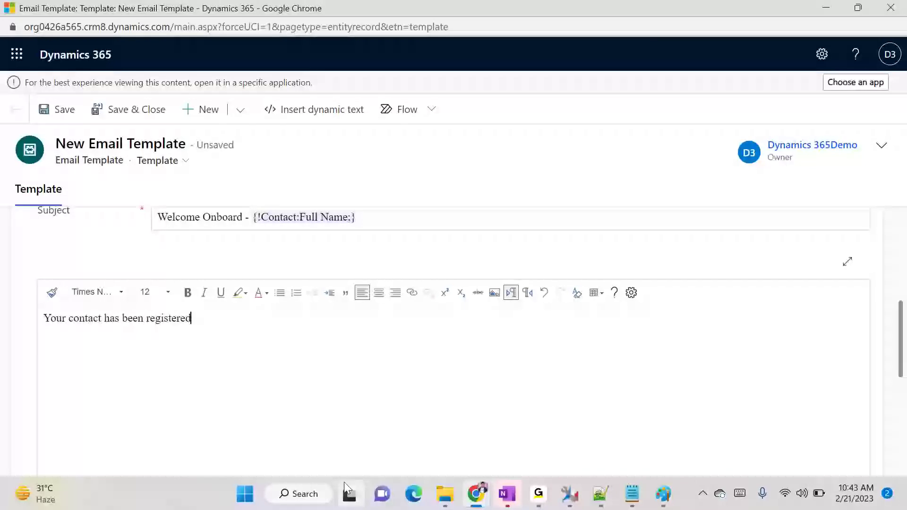
text( with us with an an)
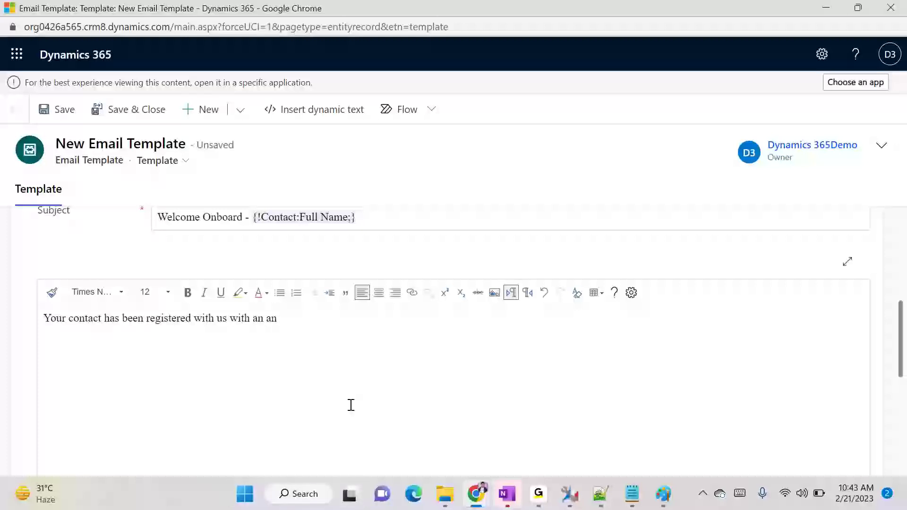
Insert the Contact > Email dynamic placeholder at the end of the body sentence
click(334, 109)
click(603, 206)
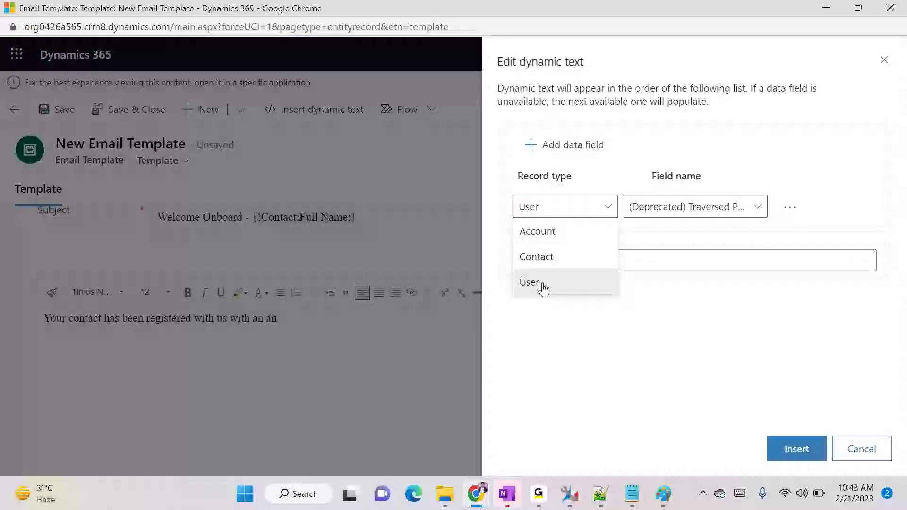
click(543, 258)
click(692, 210)
scroll(572, 246, down, 10)
scroll(570, 236, down, 5)
drag(615, 171, 611, 299)
click(521, 163)
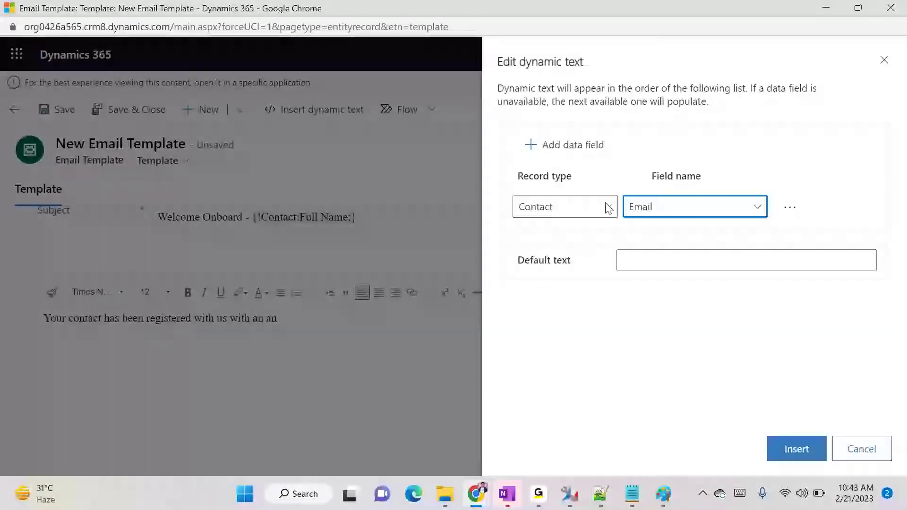
click(794, 451)
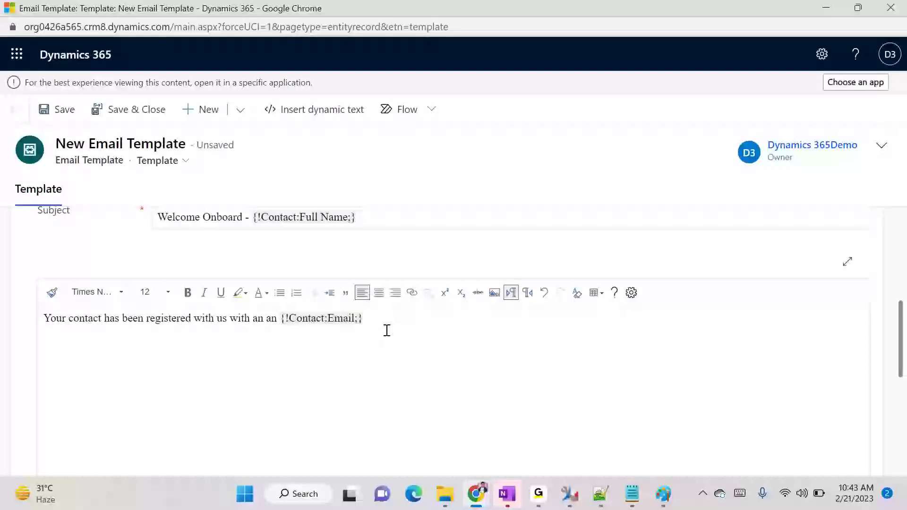
Type the line 'Following are your details' and begin the next line with 'City:'
text(Following are your det)
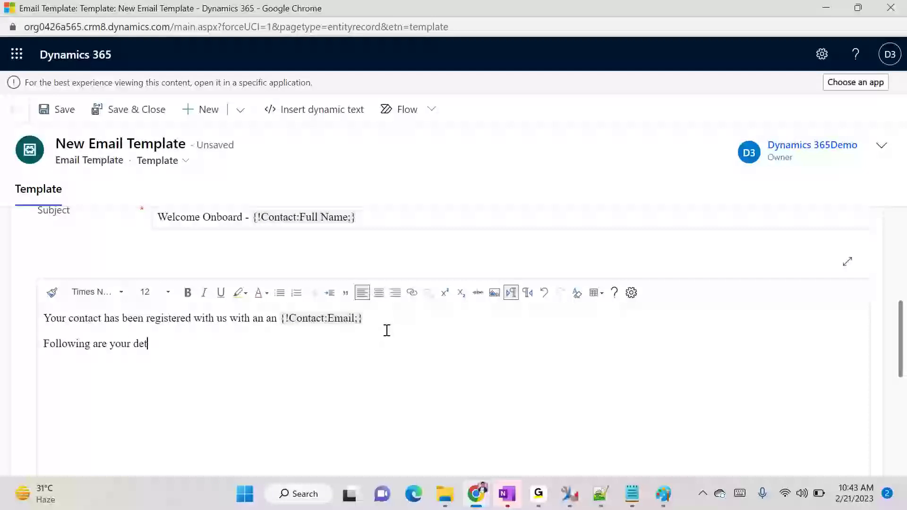
text(ails Address)
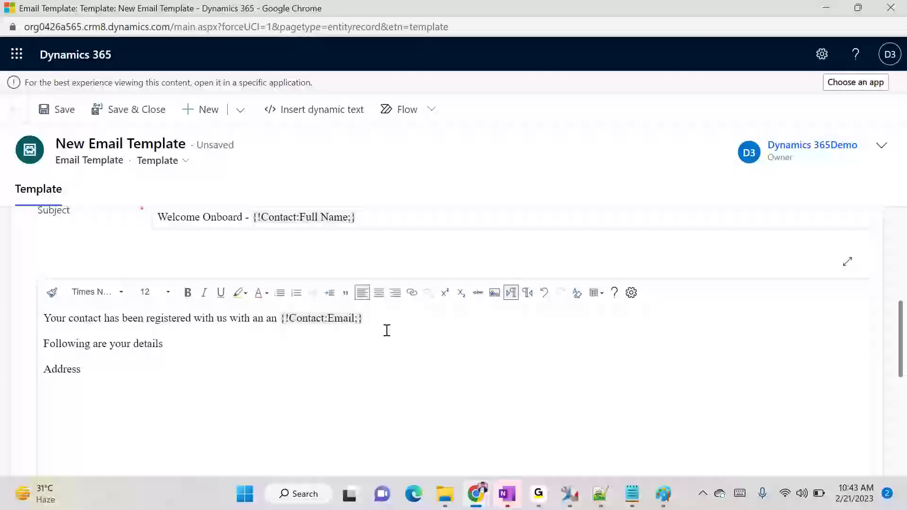
key(shift+Home)
text(C)
Fill City: with the Contact Address 1: City placeholder and start a 'Country' line
click(333, 113)
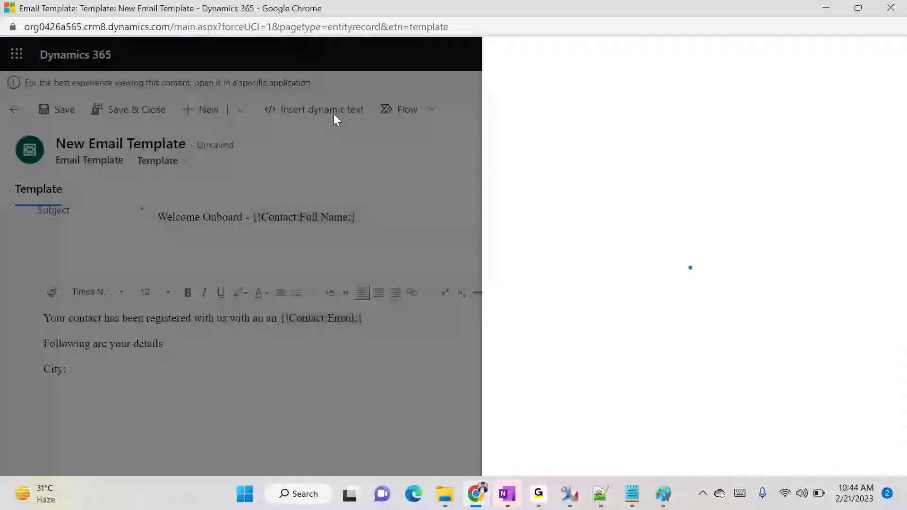
click(599, 213)
click(528, 279)
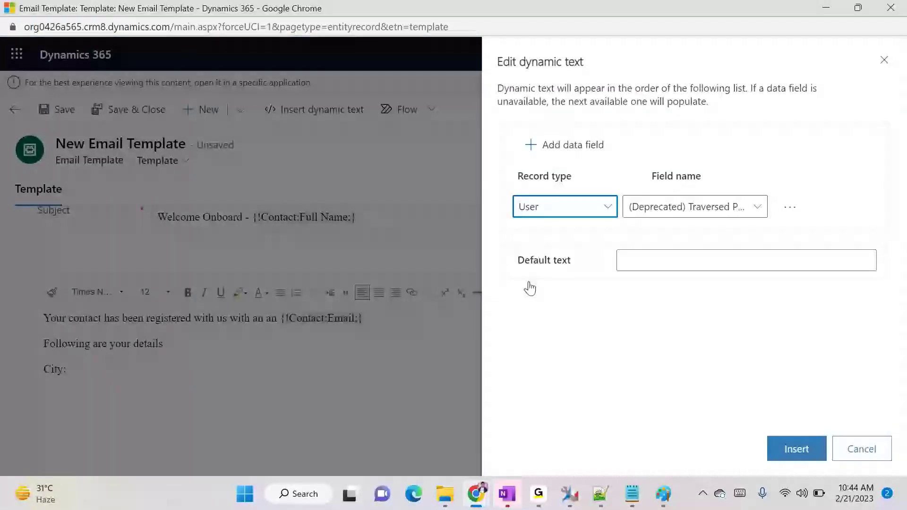
click(676, 211)
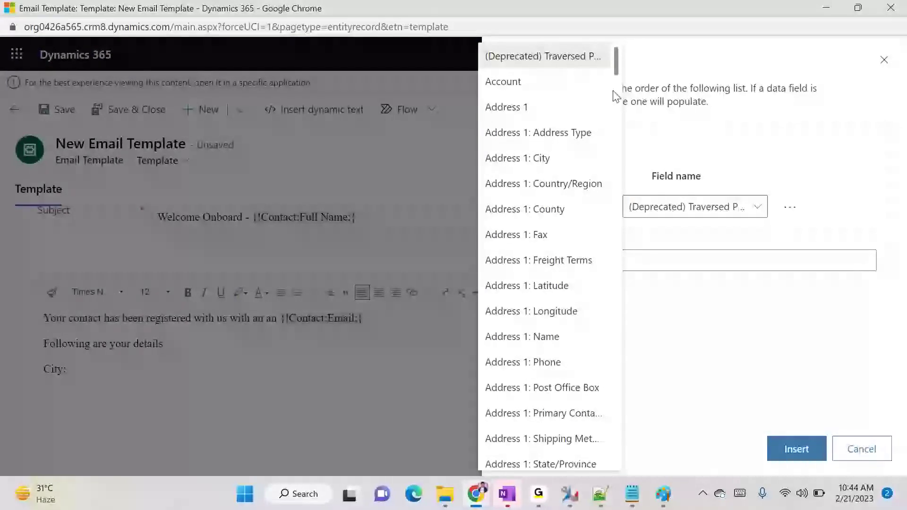
click(570, 168)
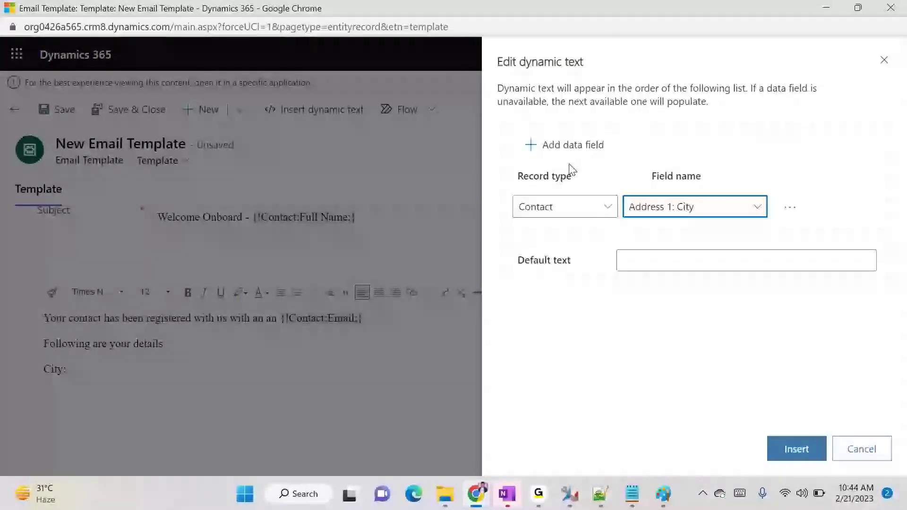
click(774, 453)
click(237, 377)
text(,)
key(shift+Return)
text(Count)
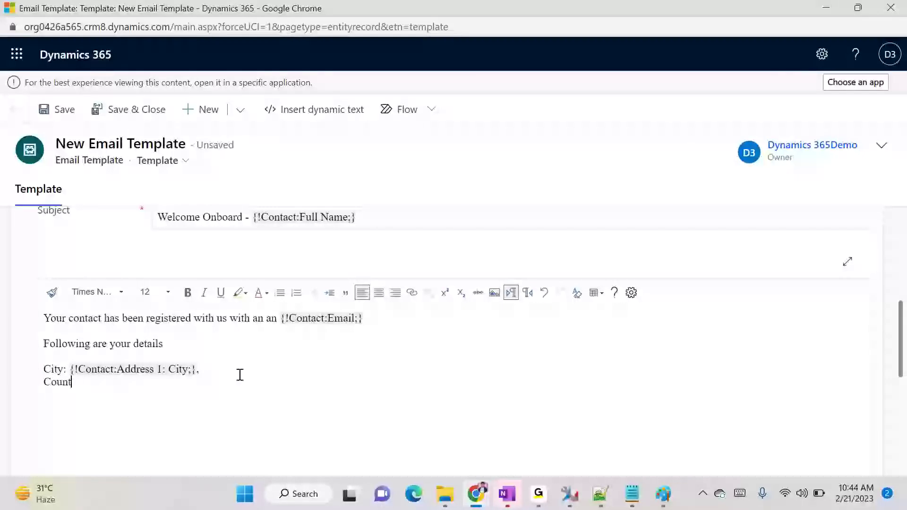
text(ry :)
Insert the Contact Address 1: Country/Region placeholder on the Country line
click(311, 110)
click(562, 207)
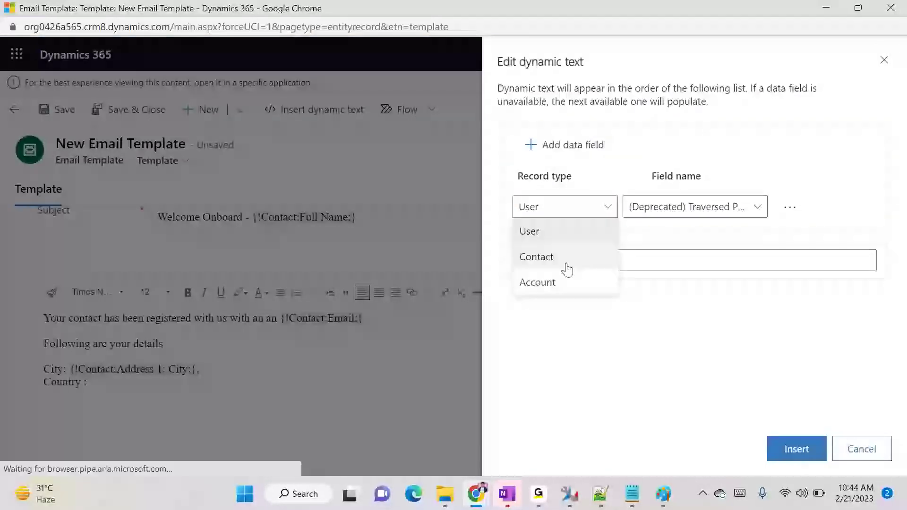
click(539, 257)
click(665, 213)
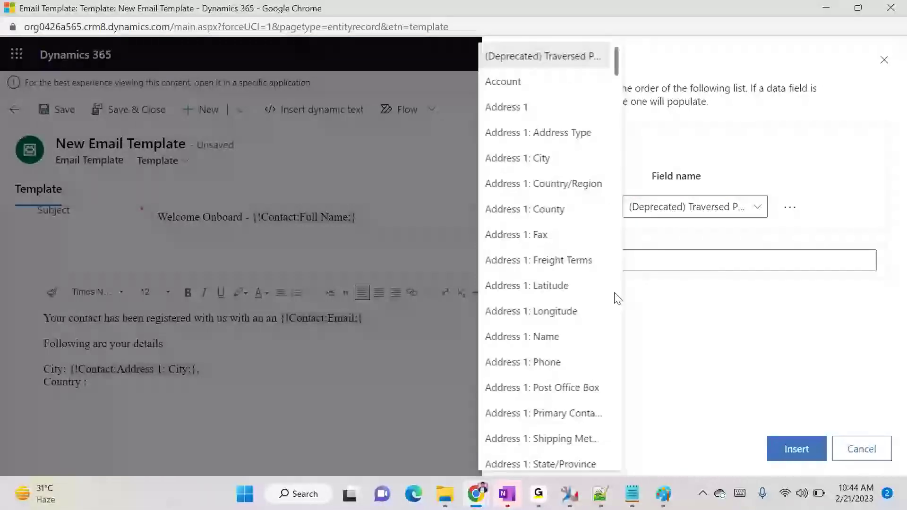
click(550, 194)
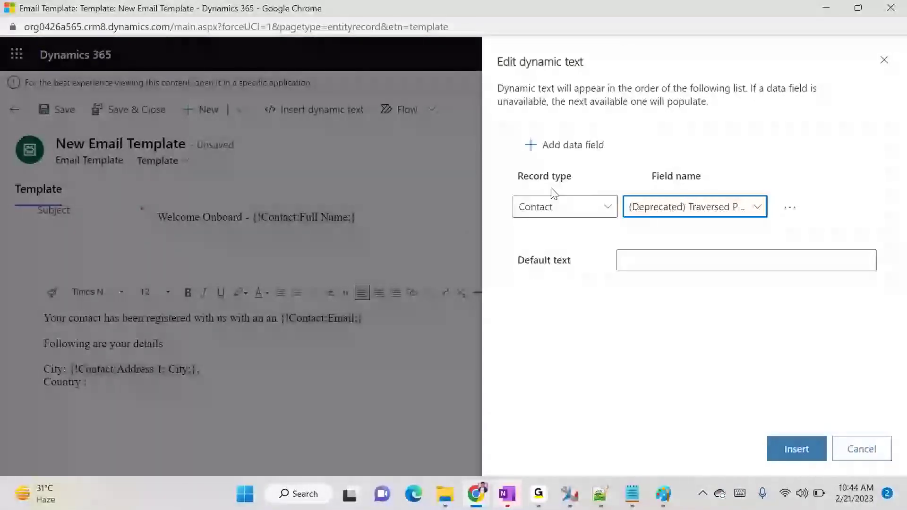
click(788, 448)
click(297, 379)
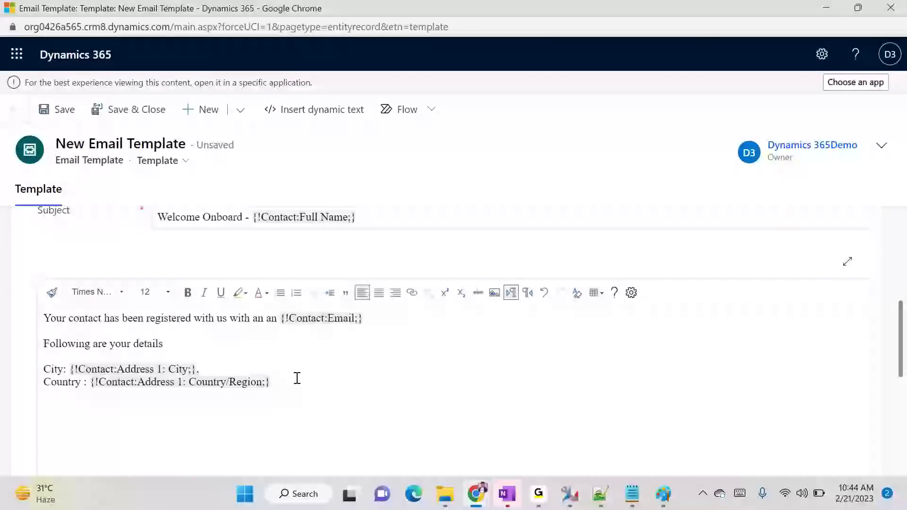
Add a new paragraph thanking the contact for registering and promising to serve them well
key(Return)
text(Thank y)
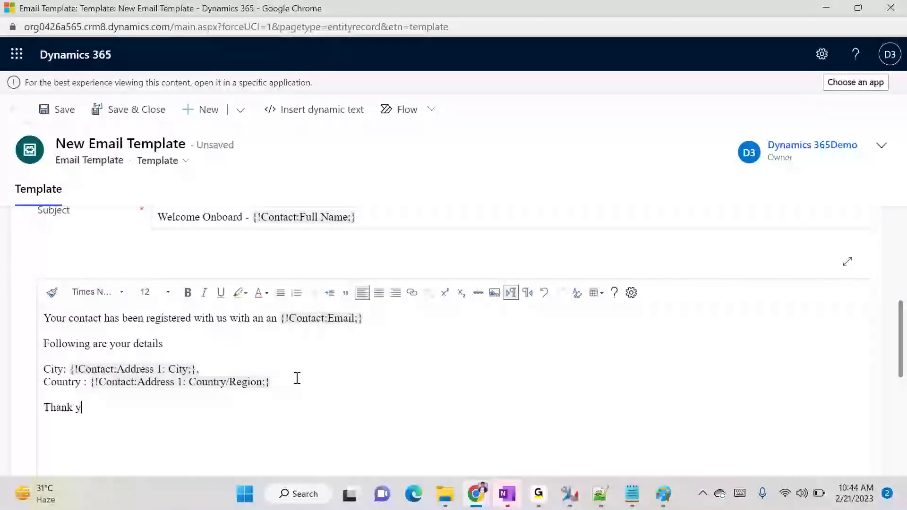
text(ou fro registri)
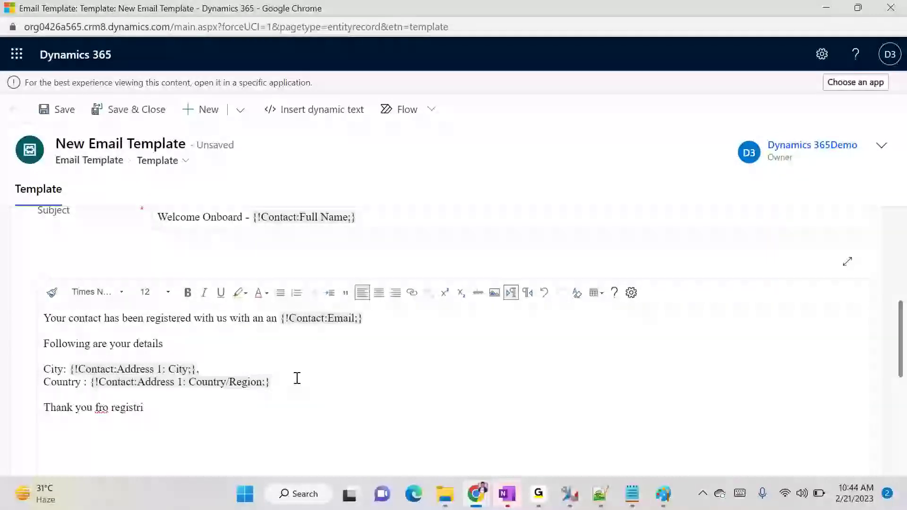
key(BackSpace)
key(BackSpace)
key(BackSpace)
key(BackSpace)
text(or)
text(registering us, we will serve)
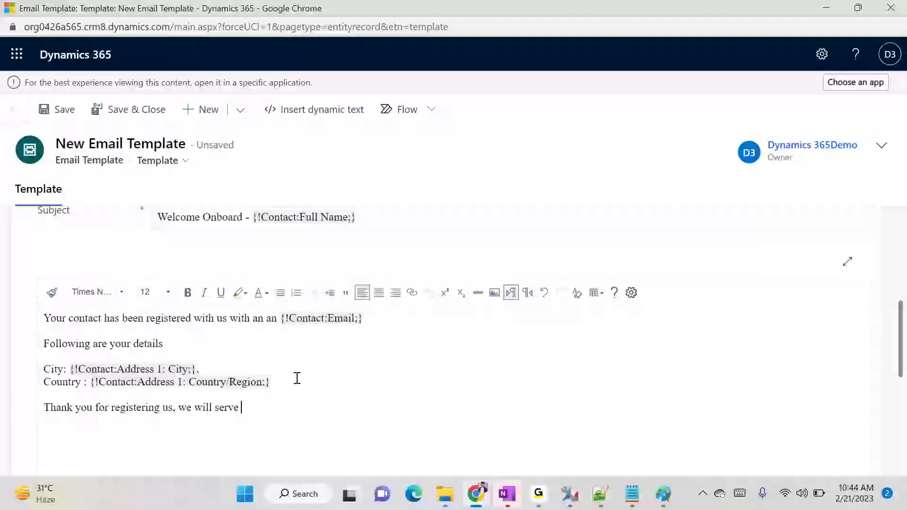
text(r as best as we can.)
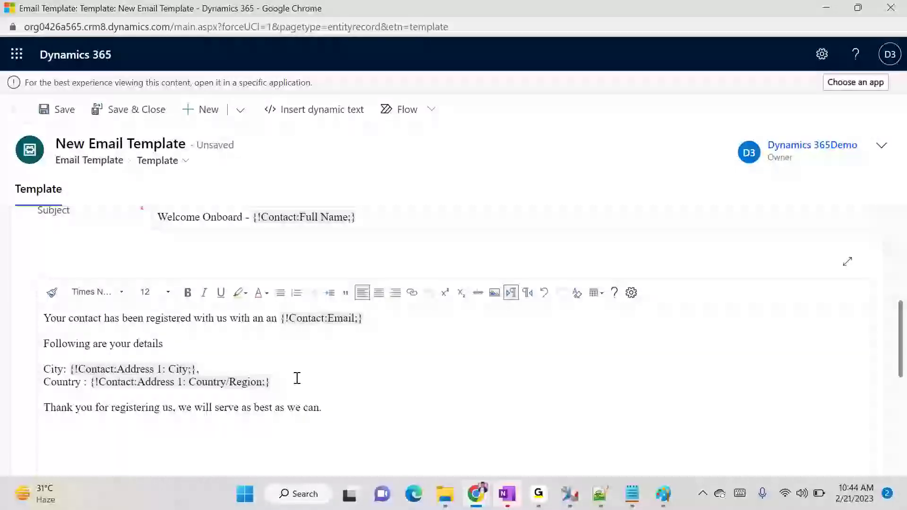
text(anks & Regads)
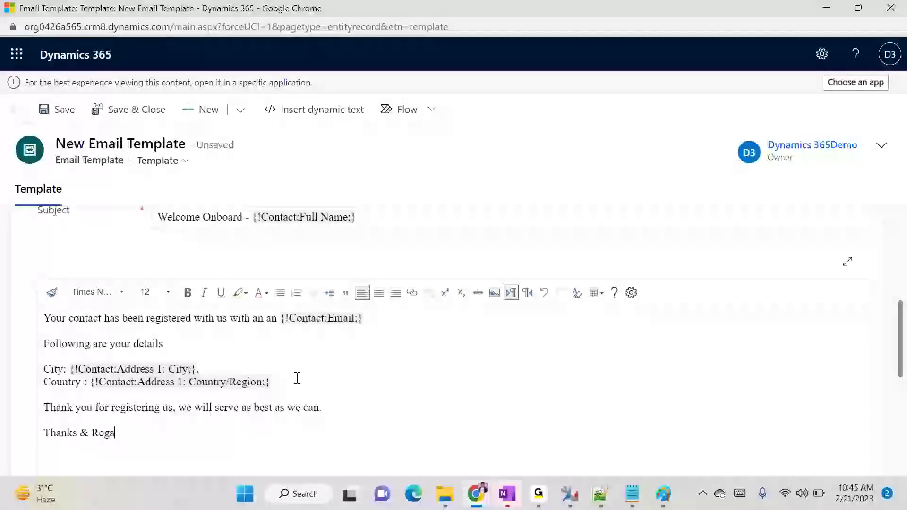
Sign off with 'Thanks & Regards,' followed by 'SBI Sales' on the next line
key(BackSpace)
key(BackSpace)
text(rds,)
key(Return)
scroll(297, 378, down, 3)
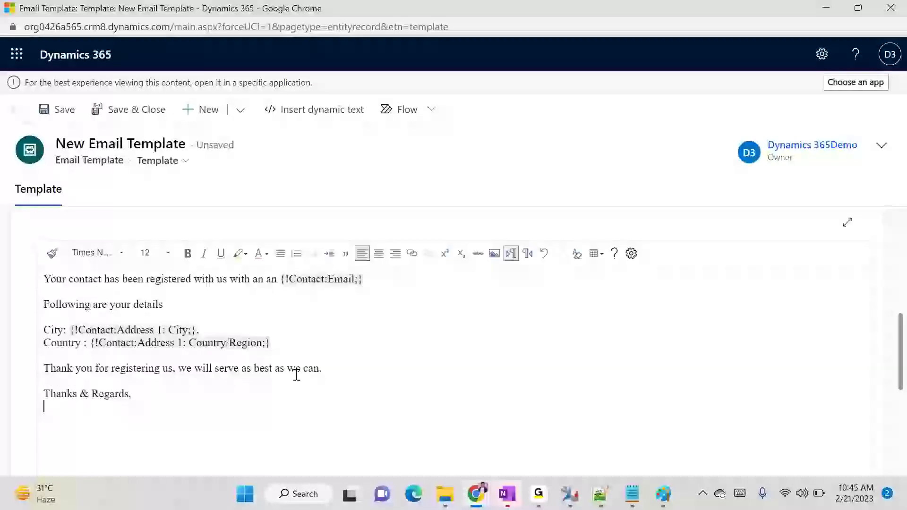
text(SBI Sales Team)
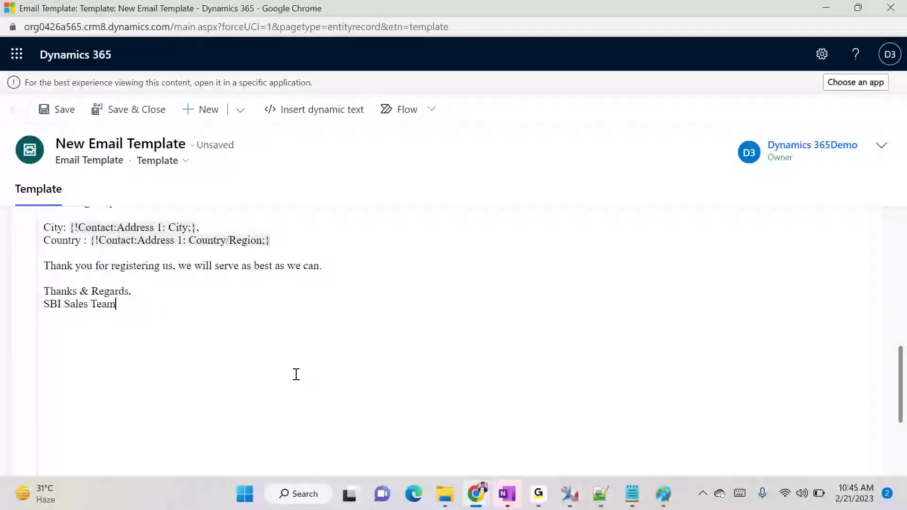
scroll(297, 374, up, 3)
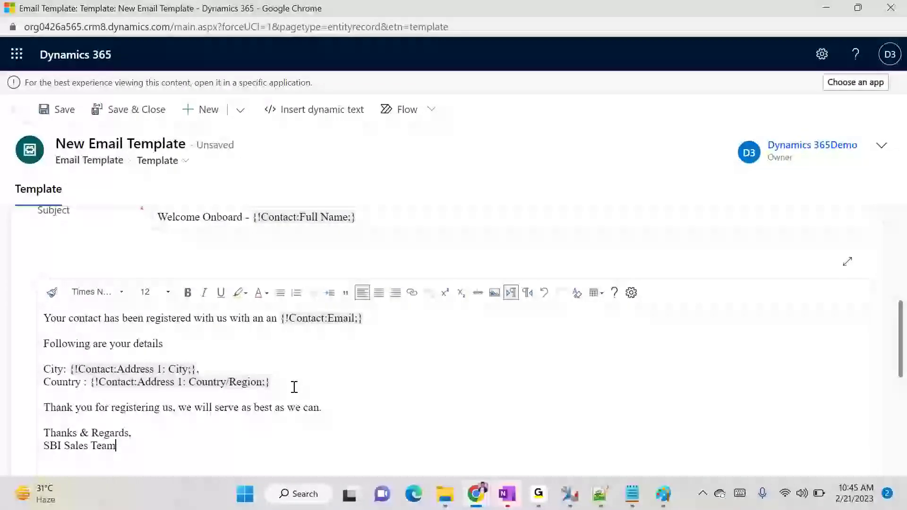
scroll(294, 387, up, 2)
scroll(294, 385, down, 3)
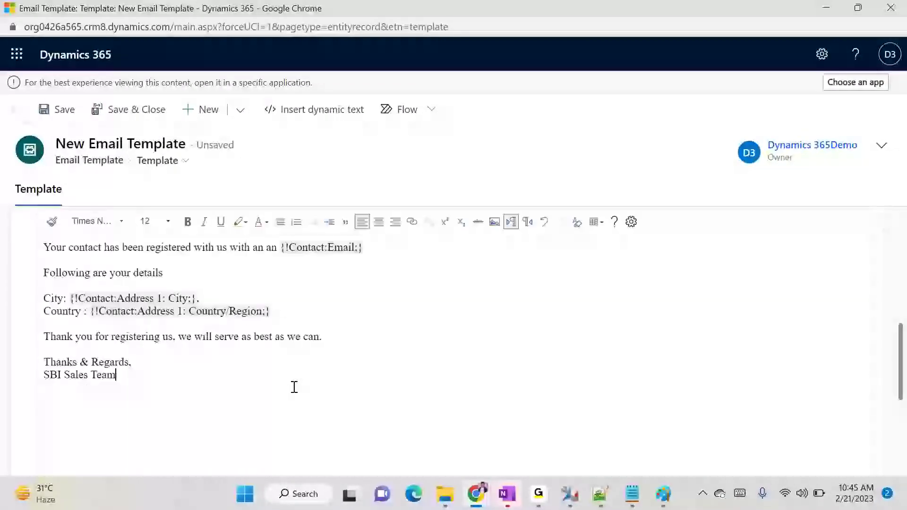
Save and close the new loan email template
click(137, 118)
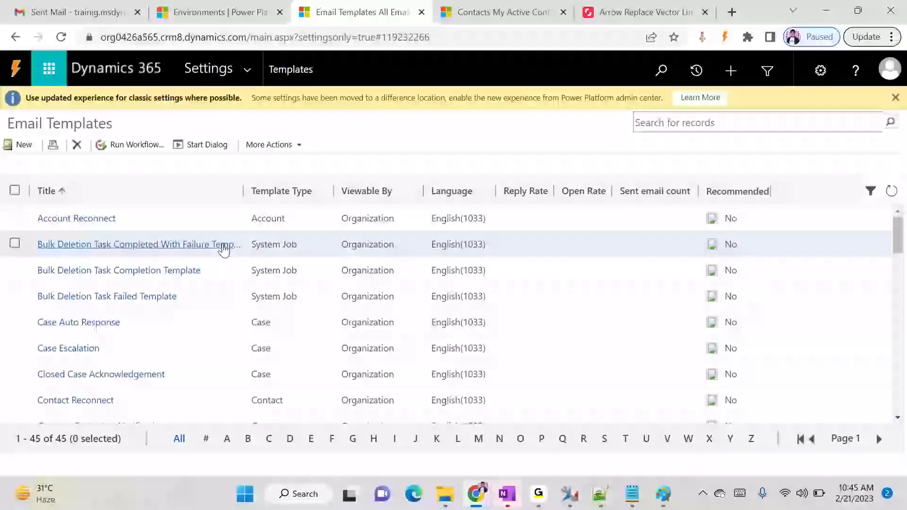
scroll(206, 343, down, 10)
scroll(206, 343, up, 10)
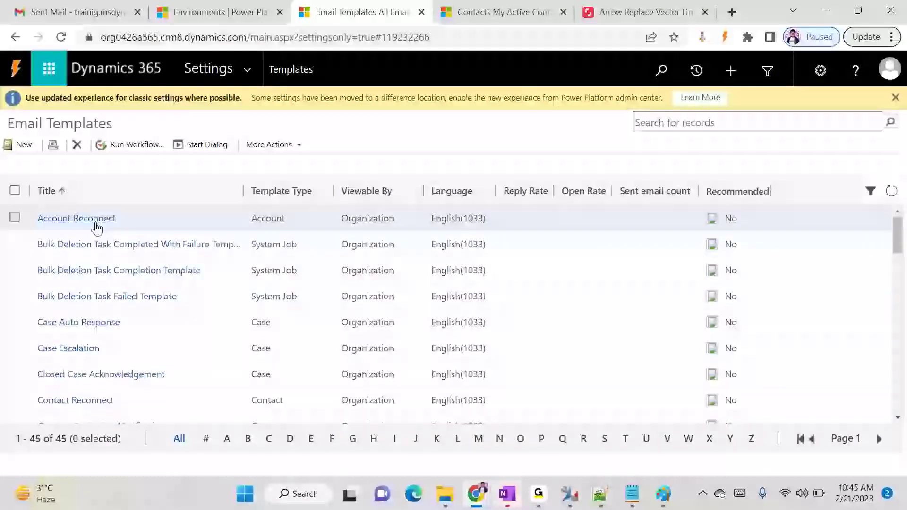
scroll(158, 324, down, 5)
scroll(161, 326, up, 2)
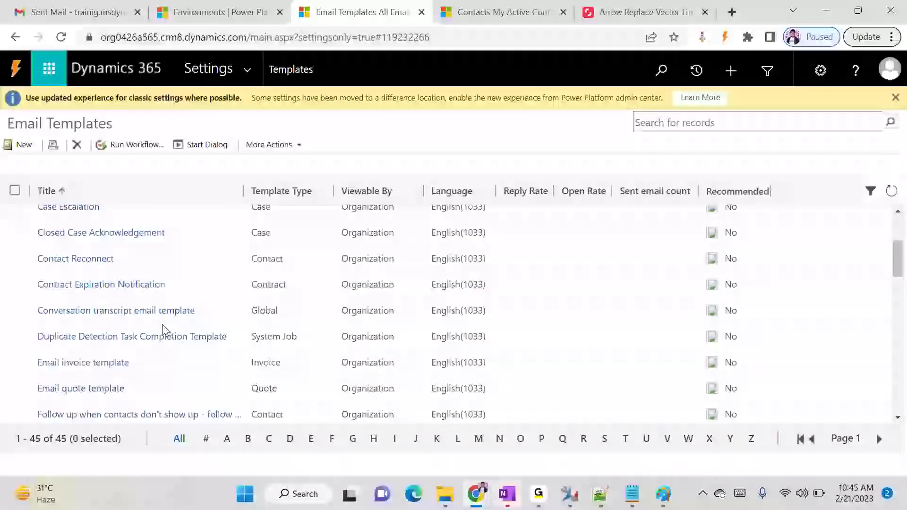
scroll(142, 306, up, 1)
scroll(140, 305, up, 3)
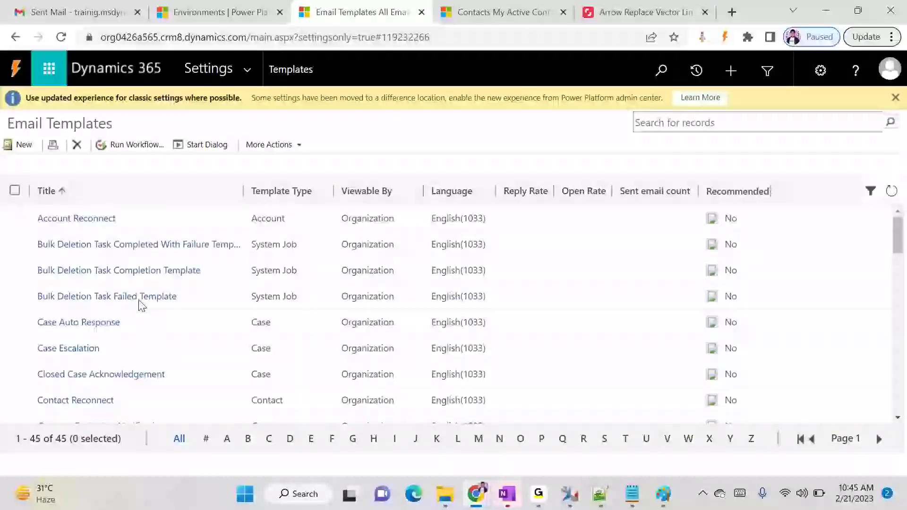
scroll(503, 316, down, 1)
scroll(501, 317, down, 5)
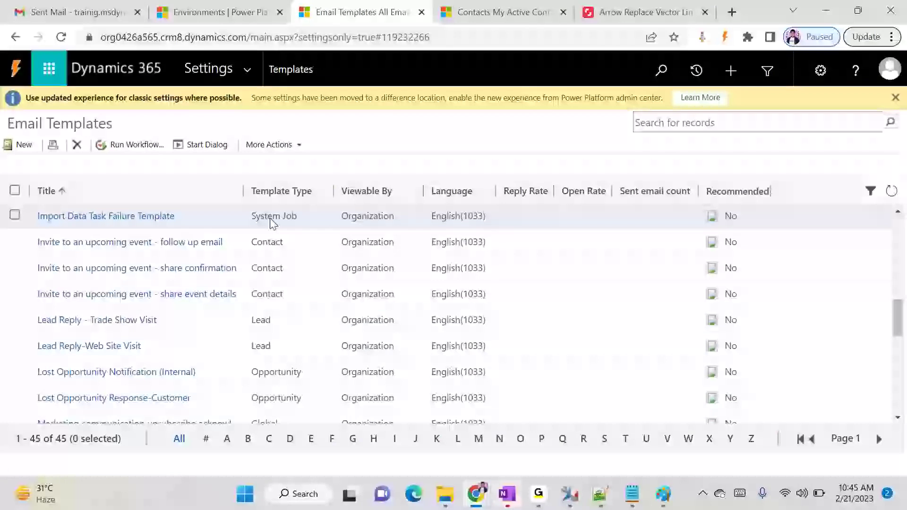
Search the Email Templates page for 'contact' and step through the matches
key(ctrl+f)
text(contact)
key(Return)
key(Return)
key(Return)
key(Return)
key(Return)
key(Return)
key(Return)
key(Return)
key(Return)
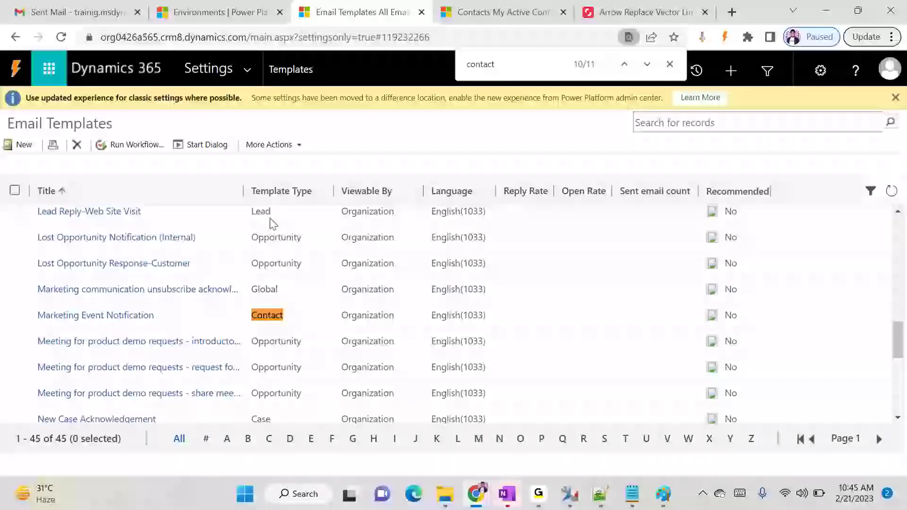
key(Return)
key(Return)
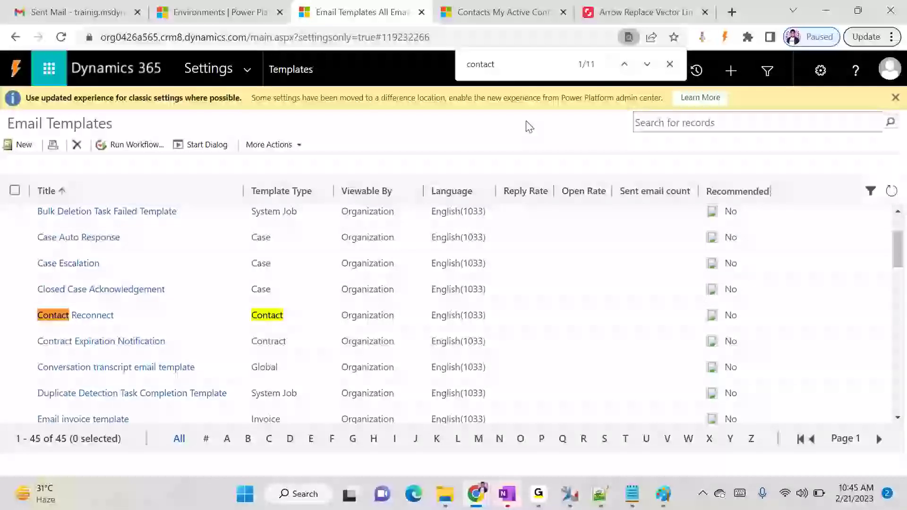
click(624, 64)
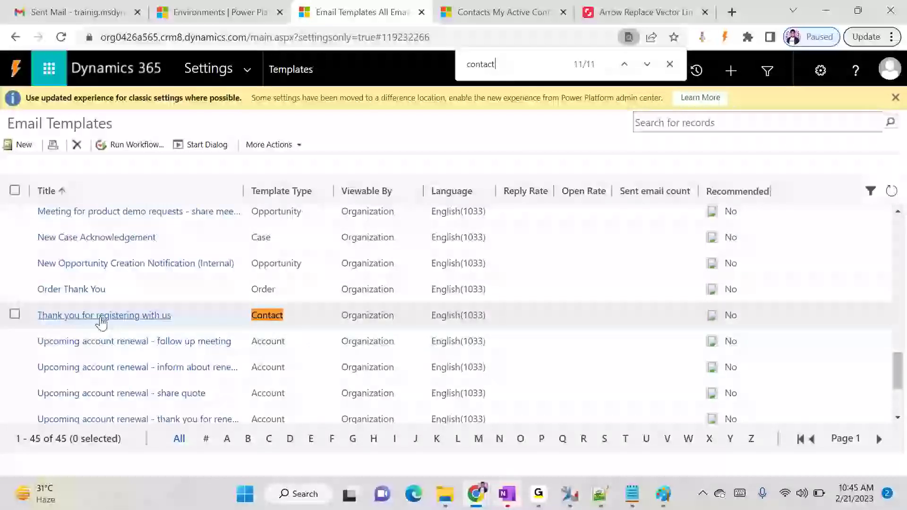
Review the 'Thank you for registering with us' template, then close its window
double_click(214, 320)
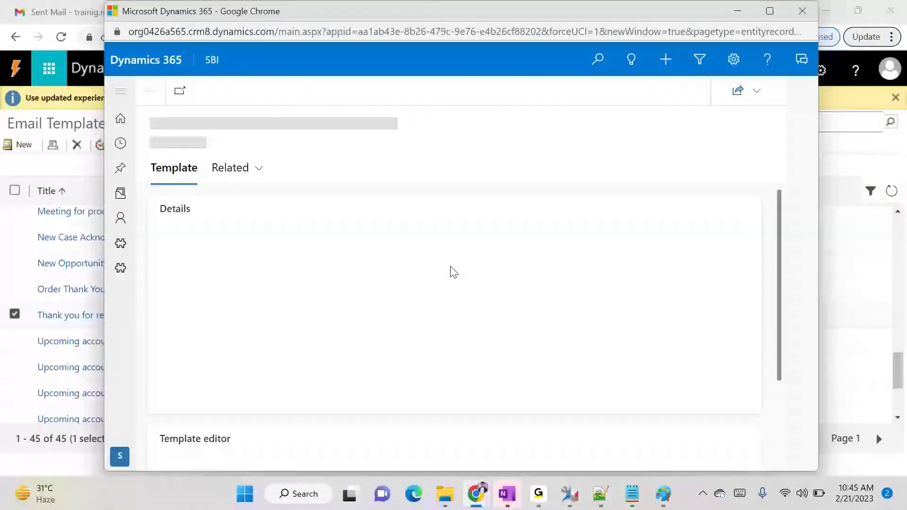
scroll(478, 316, down, 6)
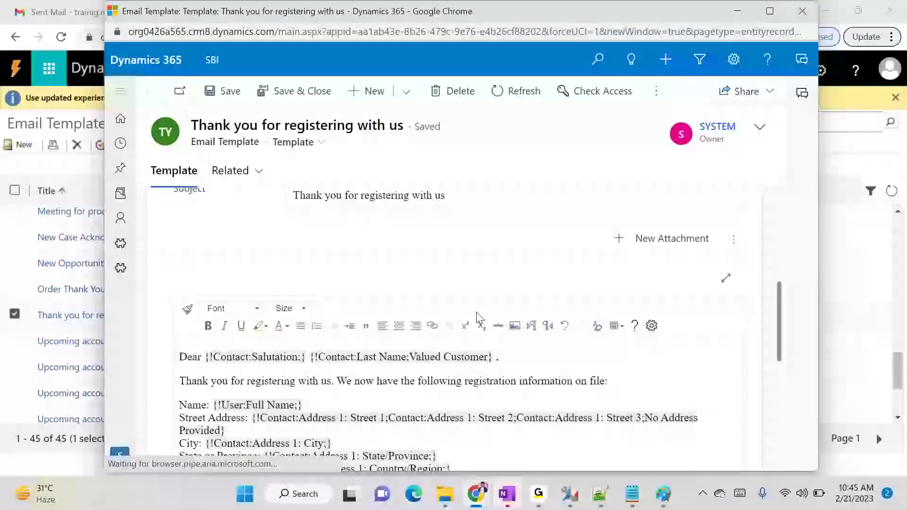
scroll(507, 287, down, 5)
click(802, 10)
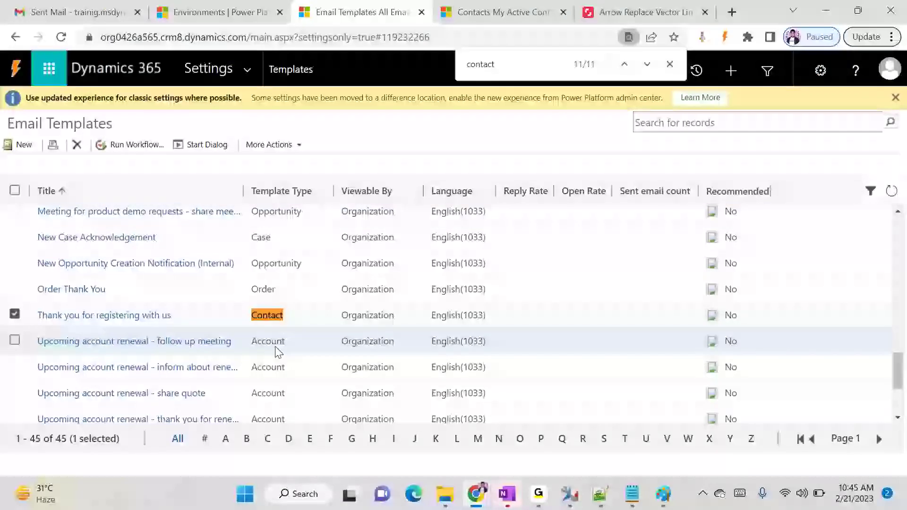
scroll(268, 355, up, 6)
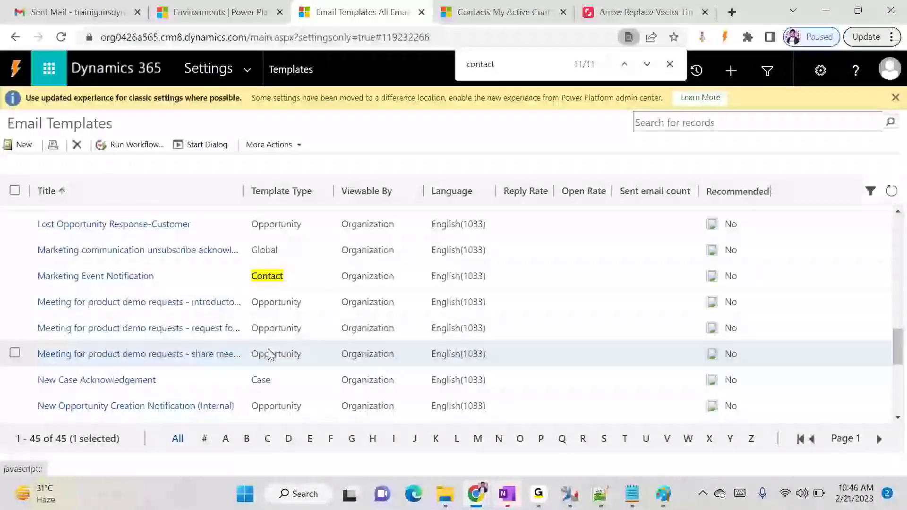
scroll(268, 354, up, 5)
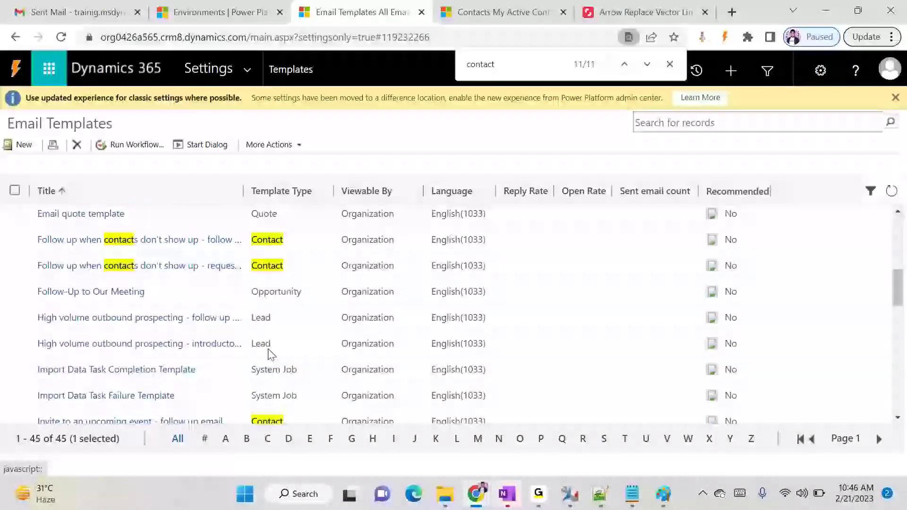
scroll(270, 354, up, 2)
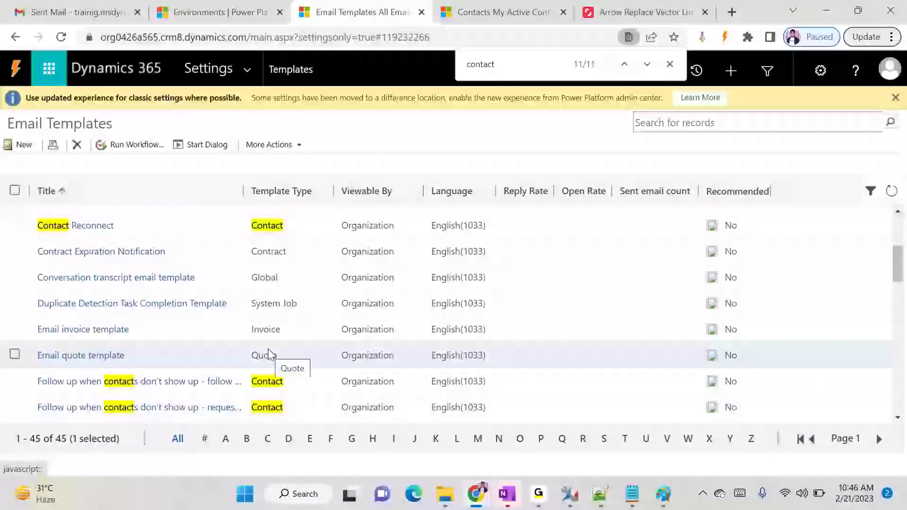
scroll(269, 355, up, 4)
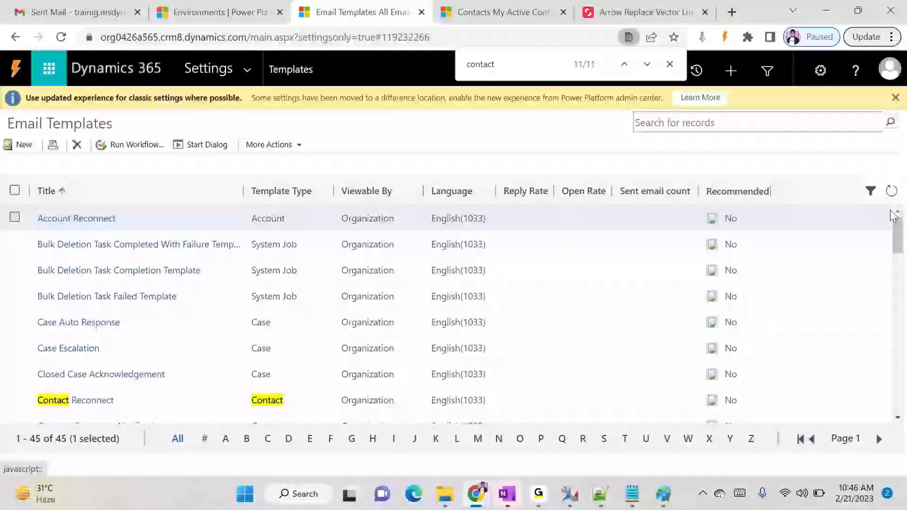
Refresh the templates list, open Contact Welcome Email, and return to the list window
click(892, 192)
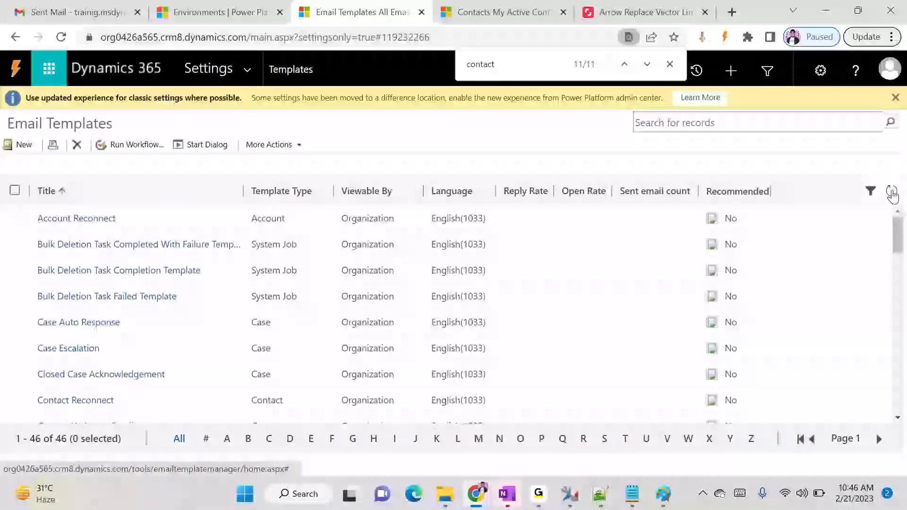
scroll(392, 357, down, 5)
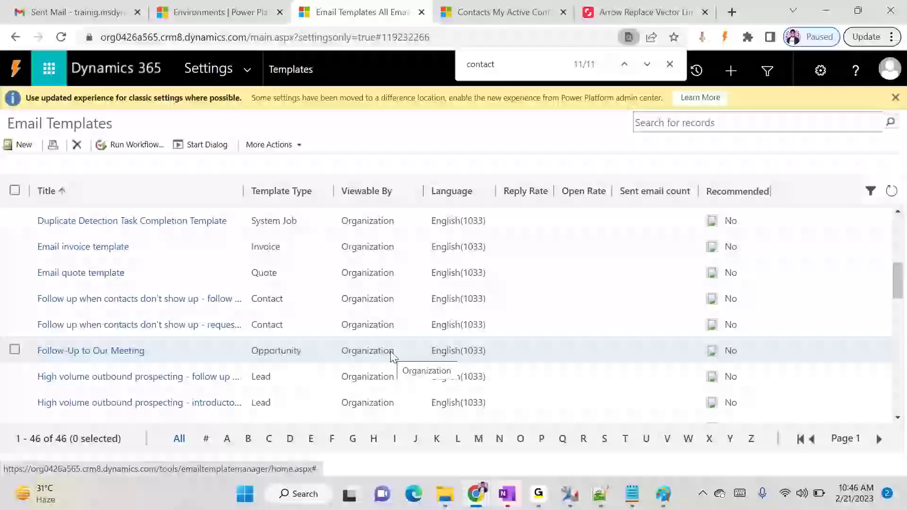
scroll(392, 356, up, 3)
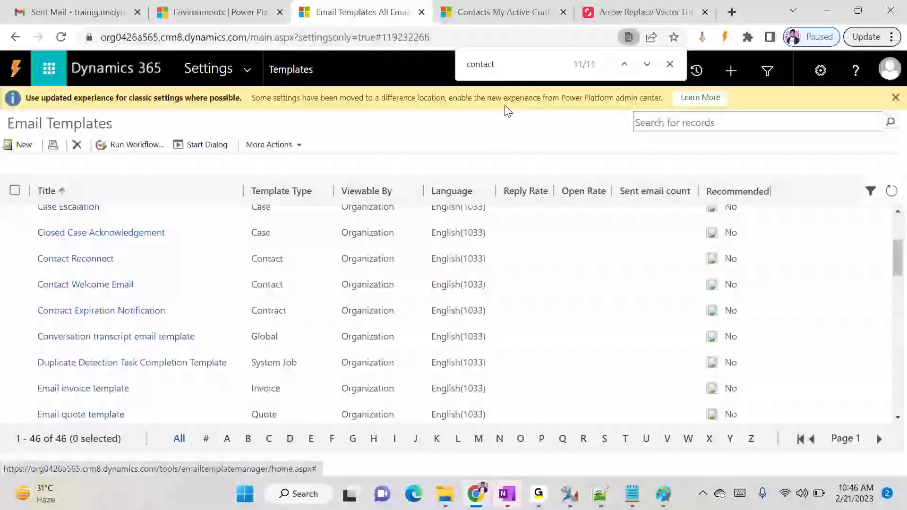
key(Return)
key(Return)
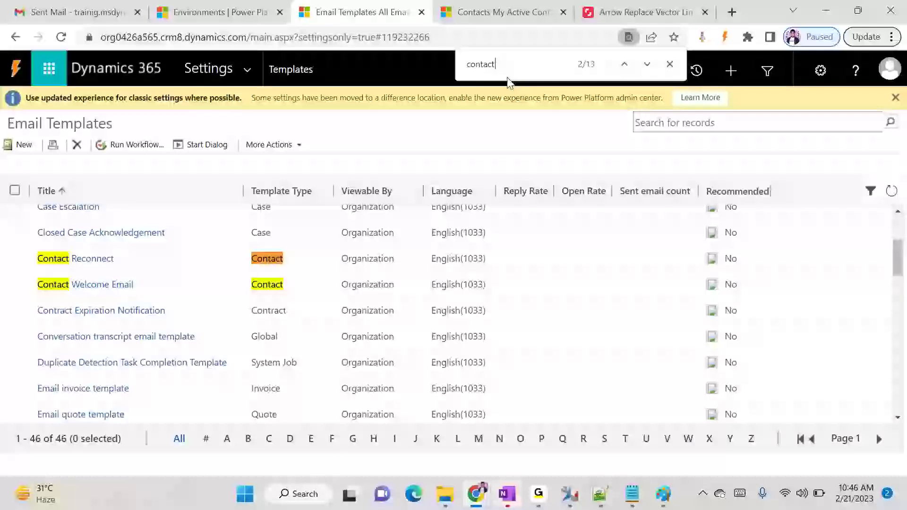
click(118, 285)
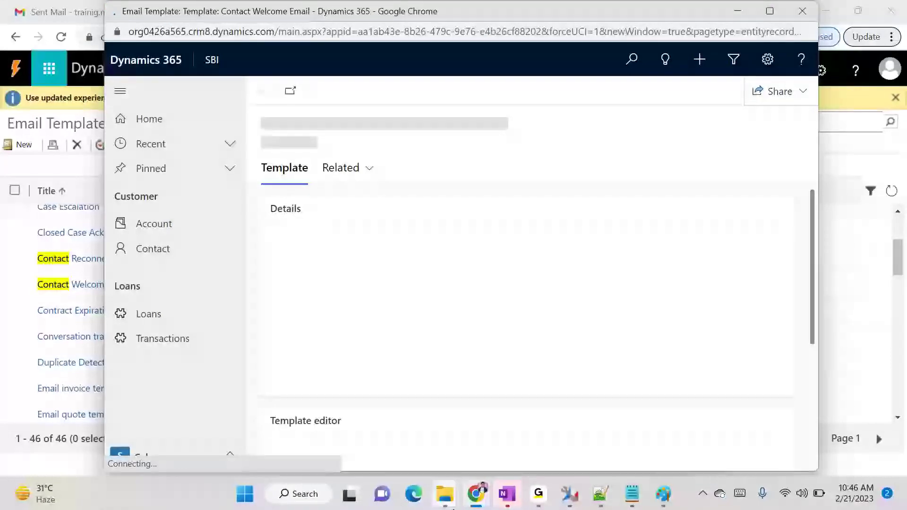
click(483, 501)
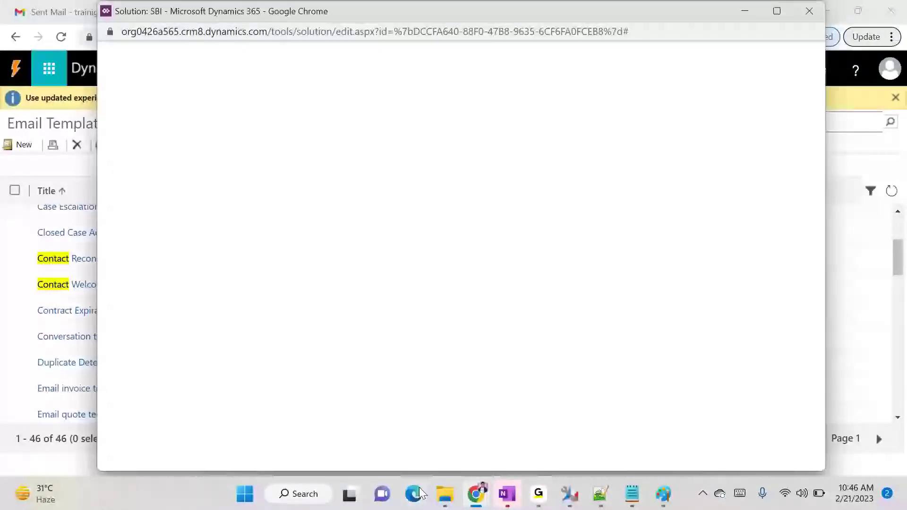
click(290, 438)
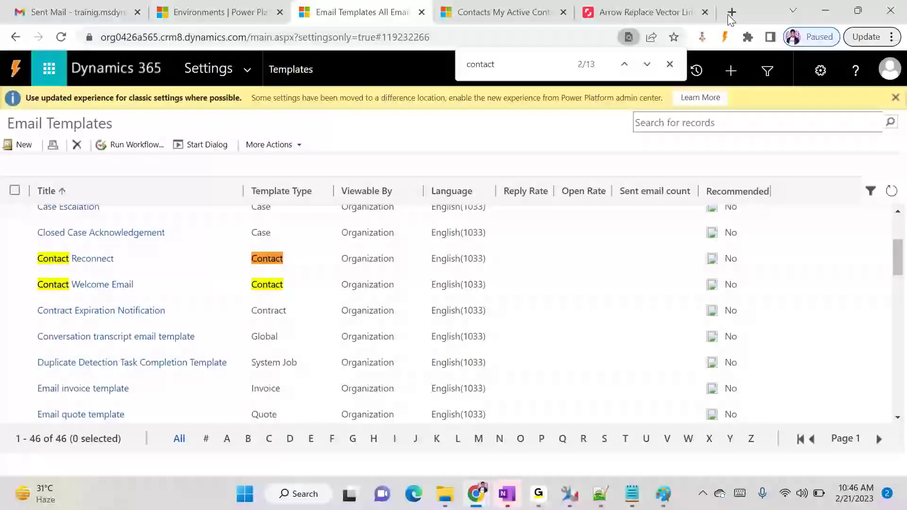
Search Google for 'sbi term and conditions' and copy the SBI Terms of Use page URL
click(731, 12)
text(sbi)
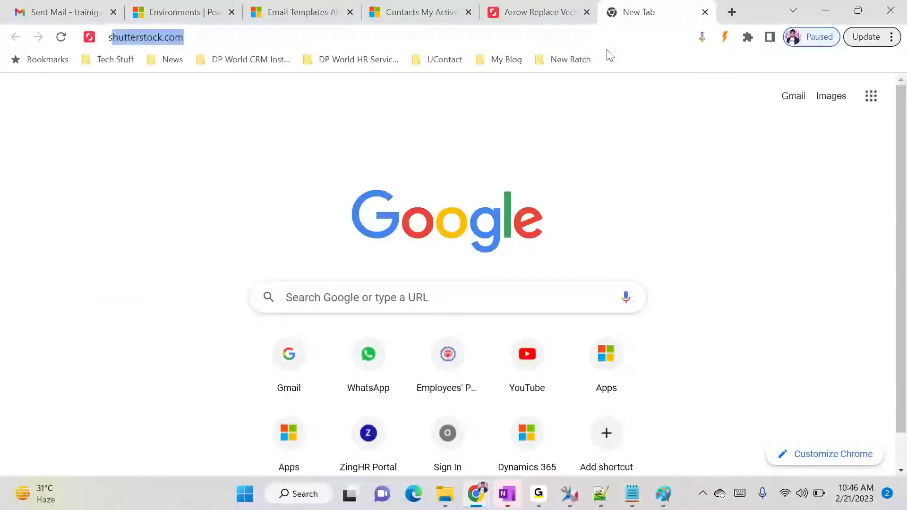
text( term a)
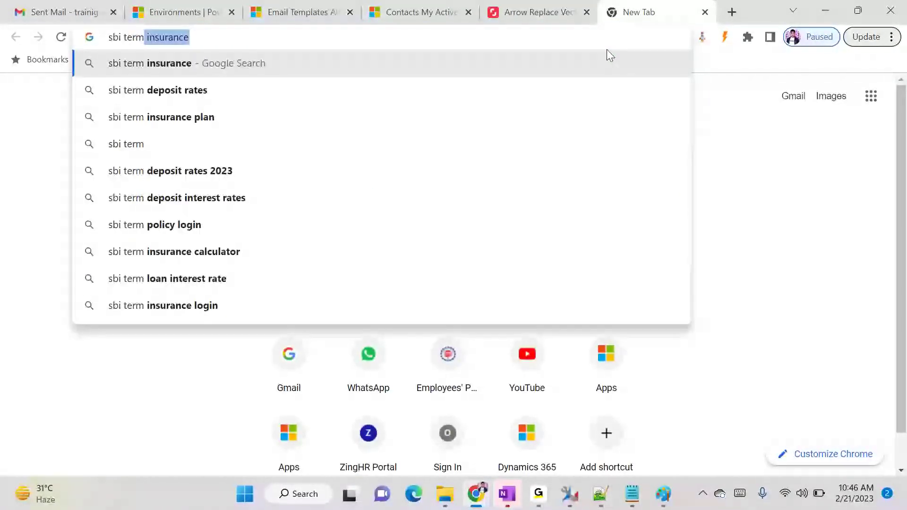
key(Down)
key(Return)
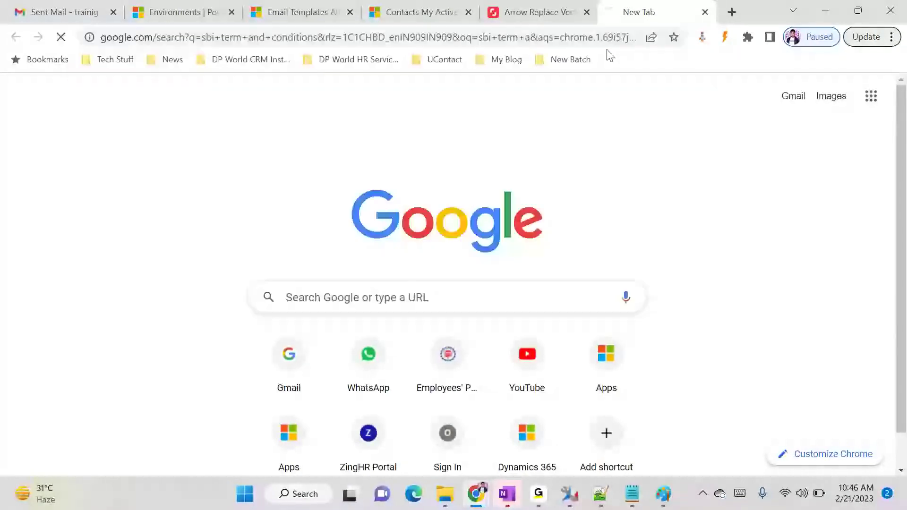
click(224, 305)
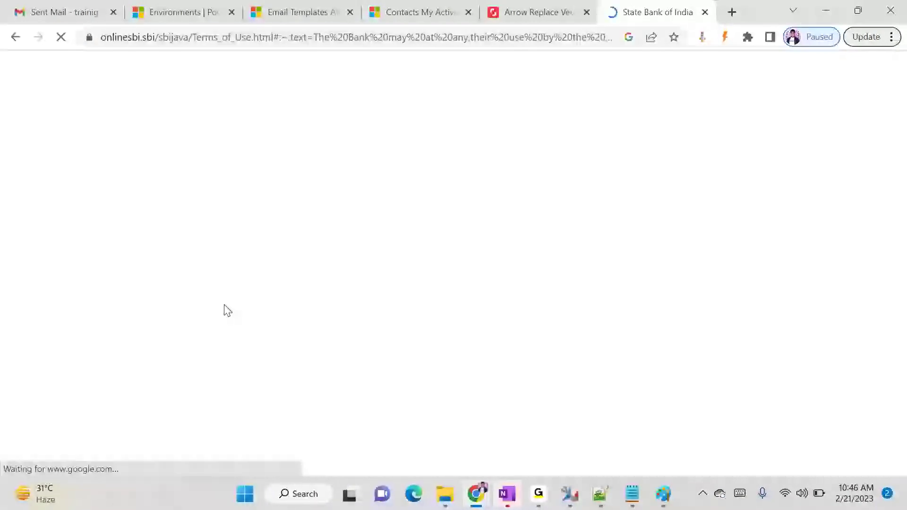
scroll(409, 292, up, 8)
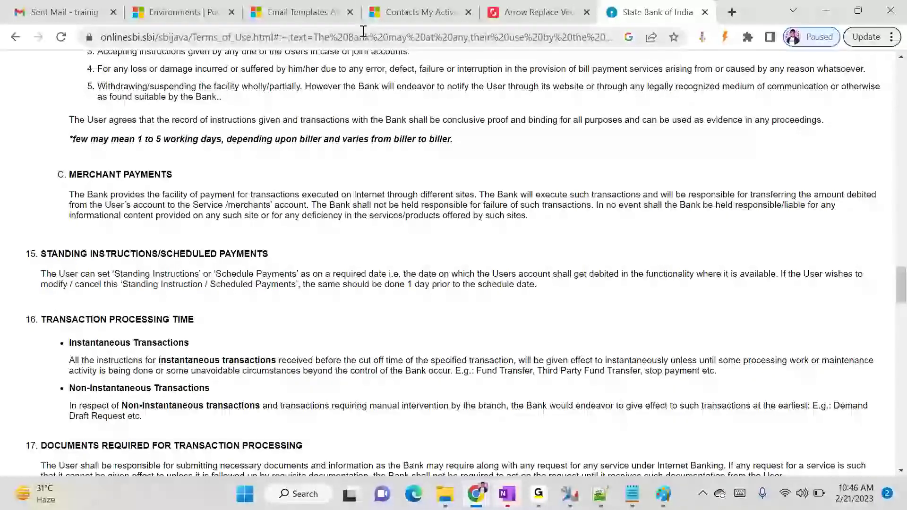
click(357, 44)
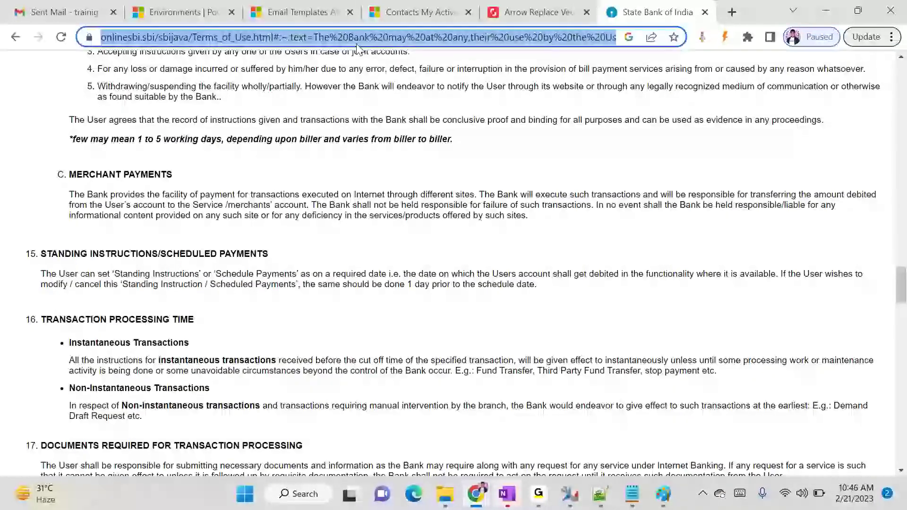
click(476, 494)
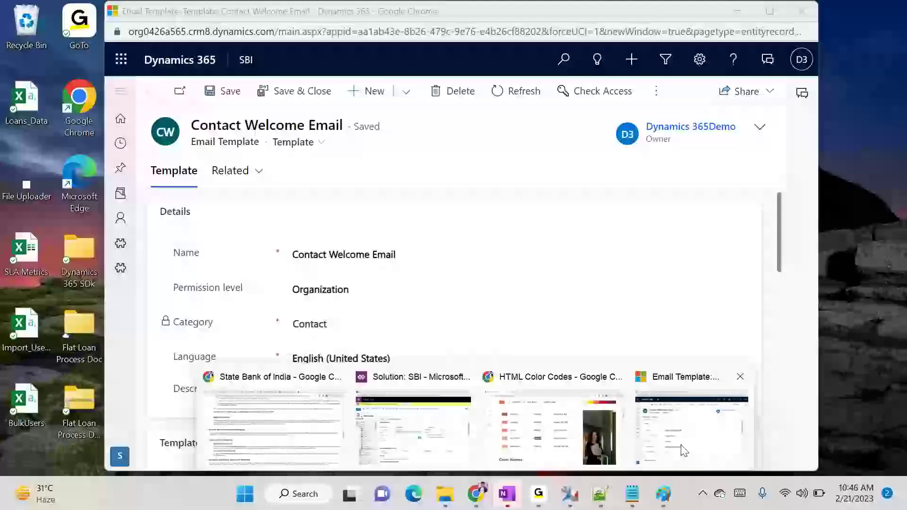
Insert a link to the SBI Terms of Use page titled 'Click here to read Terms and Conditions'
click(683, 449)
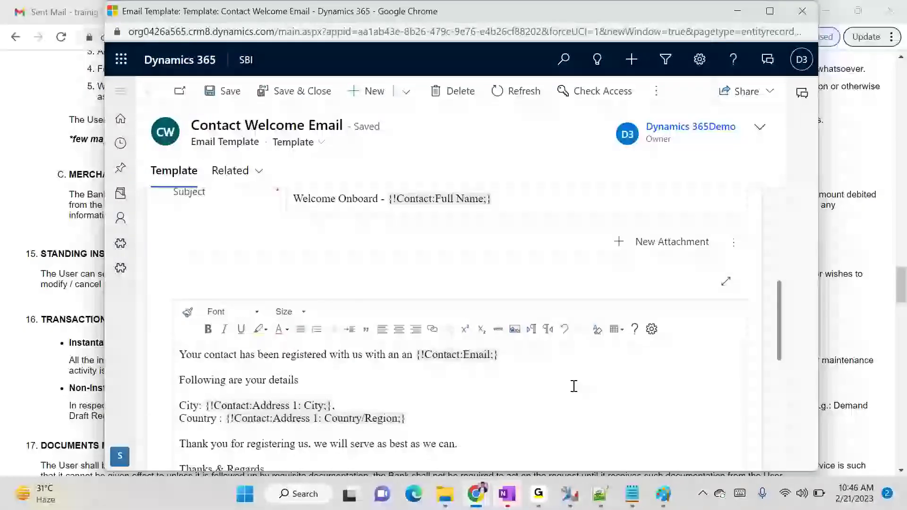
scroll(573, 385, down, 1)
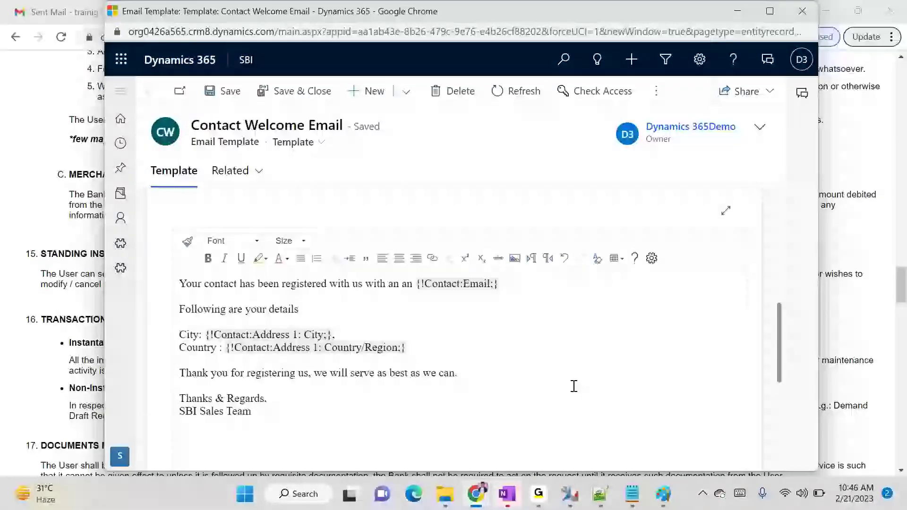
click(433, 259)
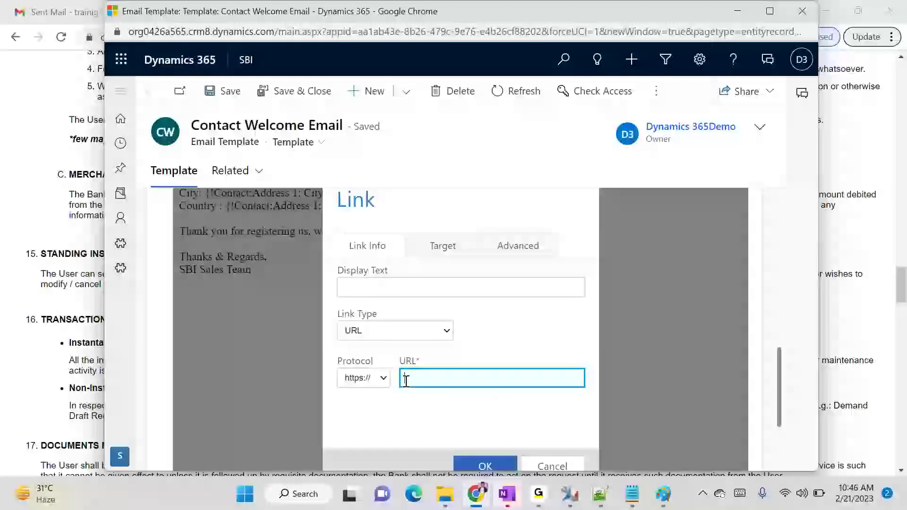
key(ctrl+v)
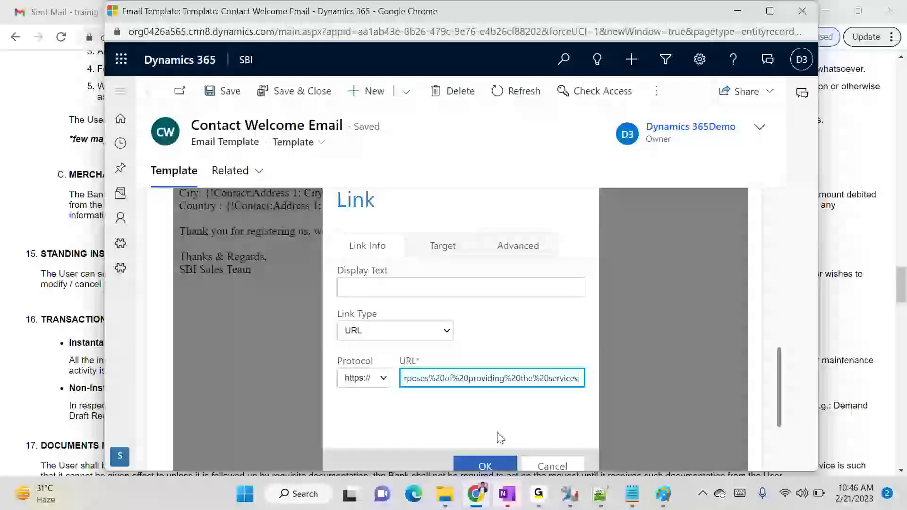
click(438, 290)
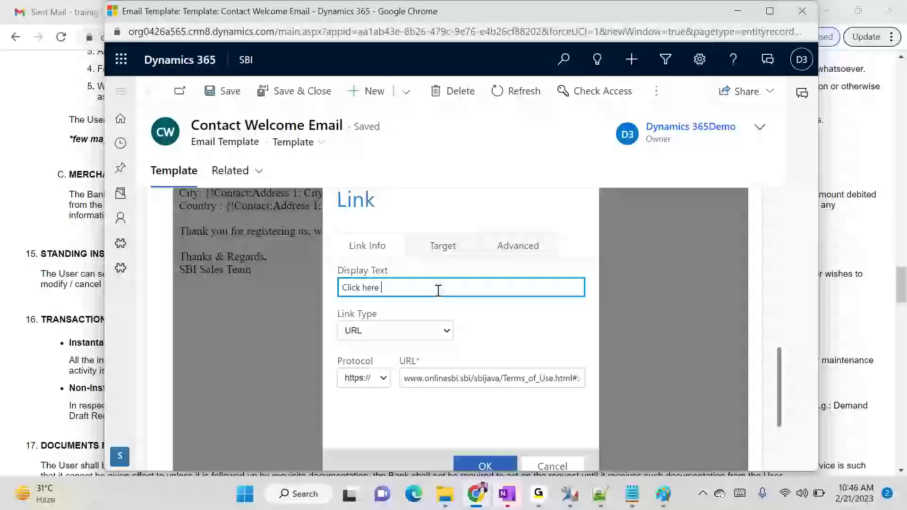
text(Terms and Conditions)
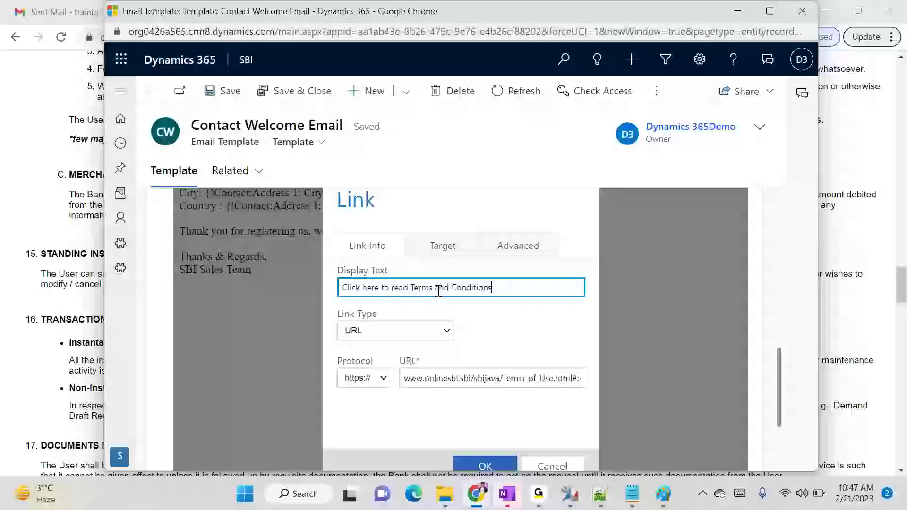
click(483, 466)
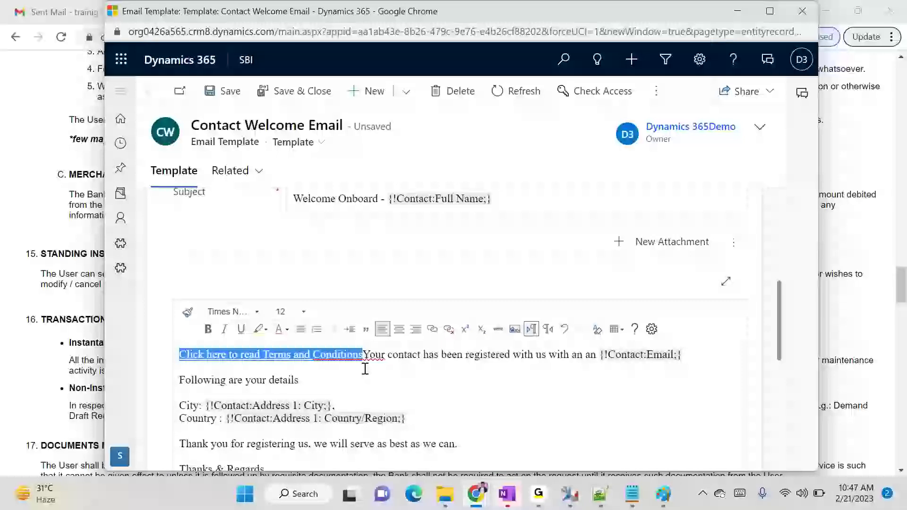
Cut the Terms and Conditions link and paste it on a new line after the thank-you sentence
click(294, 355)
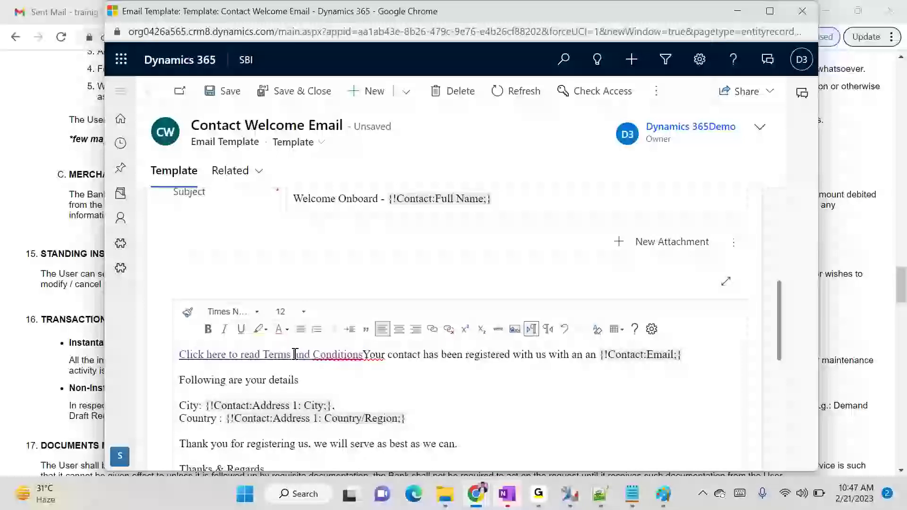
drag(364, 356, 184, 355)
key(ctrl+c)
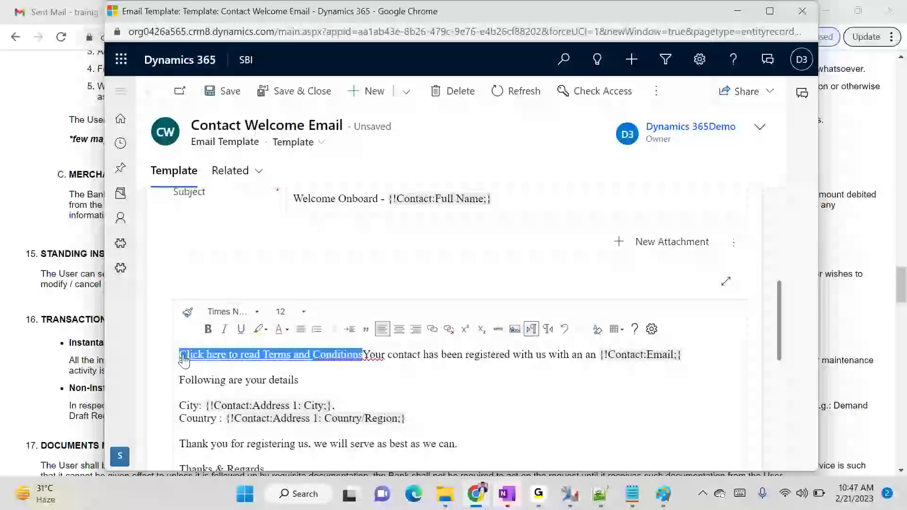
key(Delete)
scroll(314, 378, down, 5)
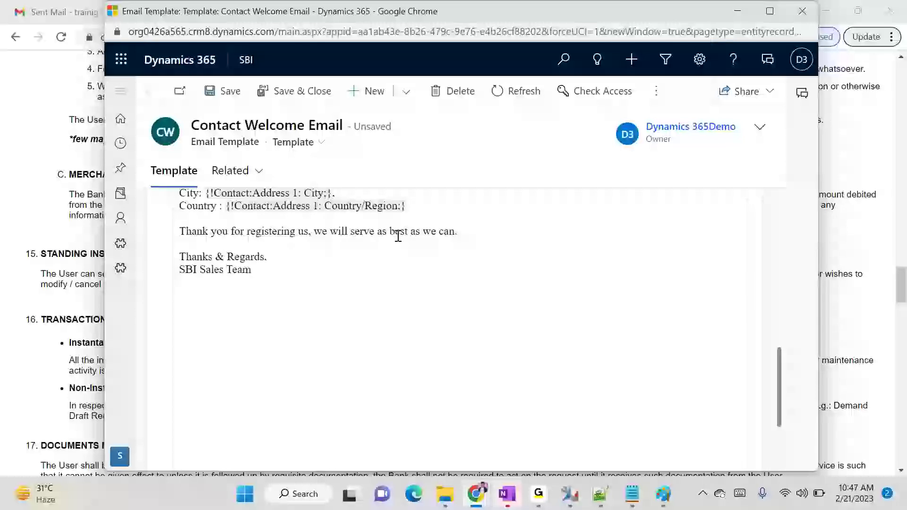
key(Return)
key(ctrl+v)
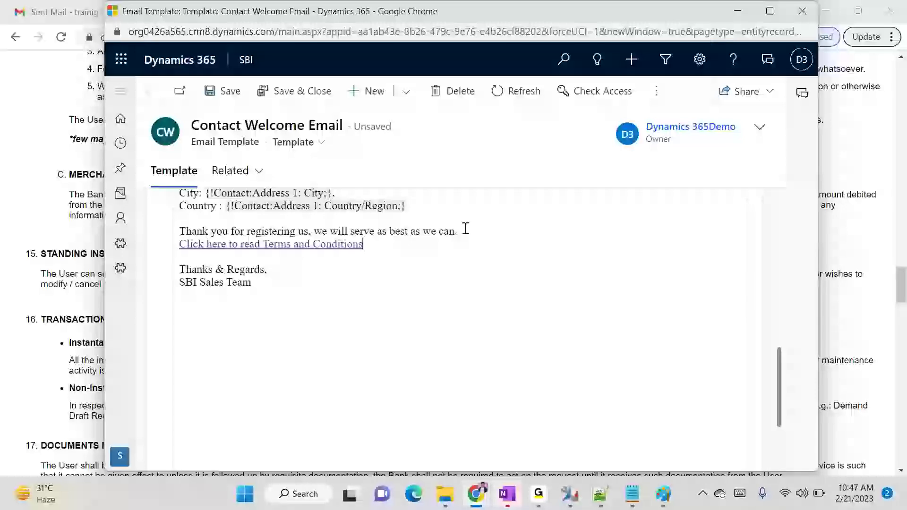
scroll(445, 297, up, 10)
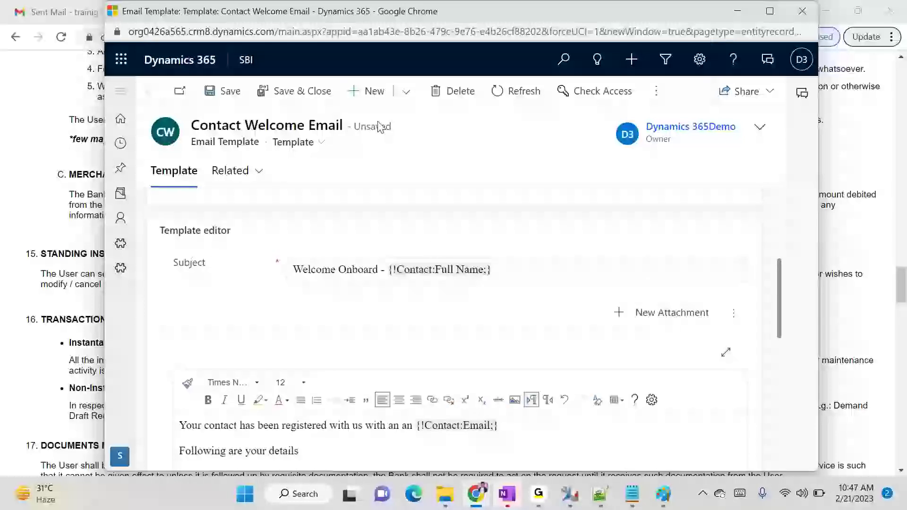
Save and close Contact Welcome Email, then reload the My Active Contacts list
click(302, 95)
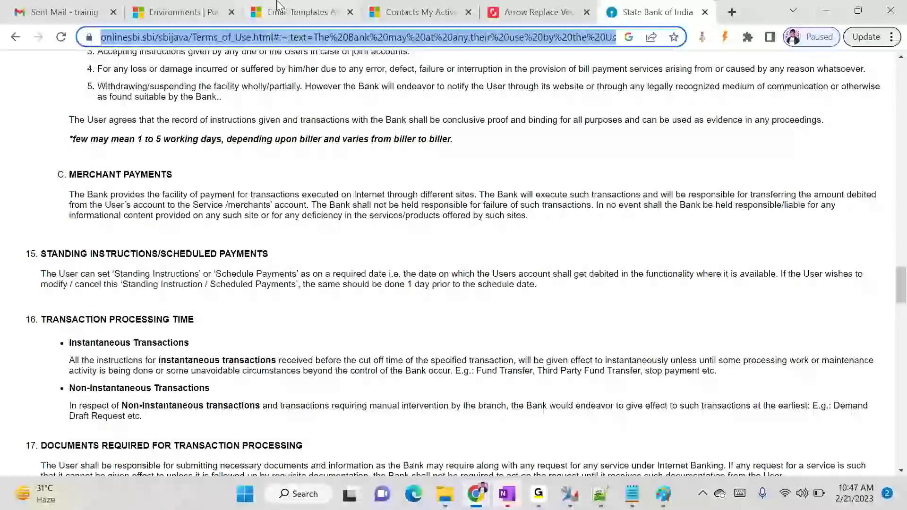
click(431, 6)
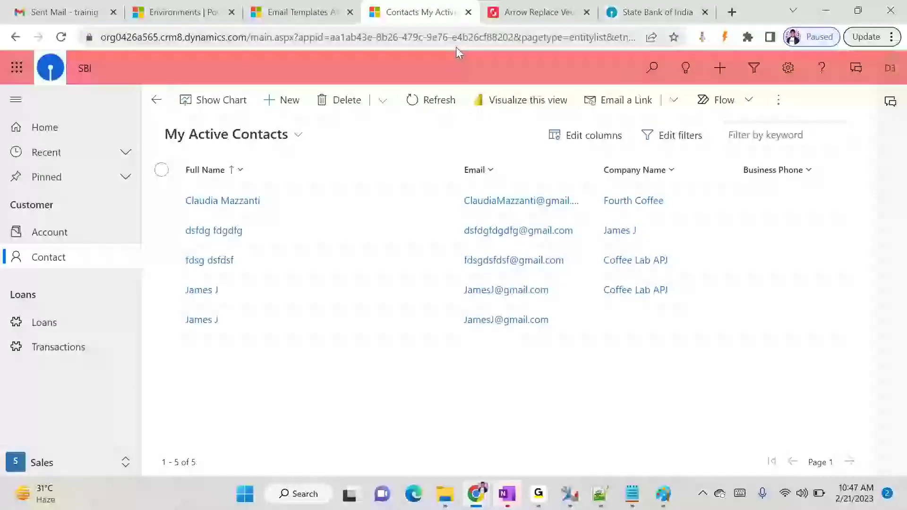
key(F5)
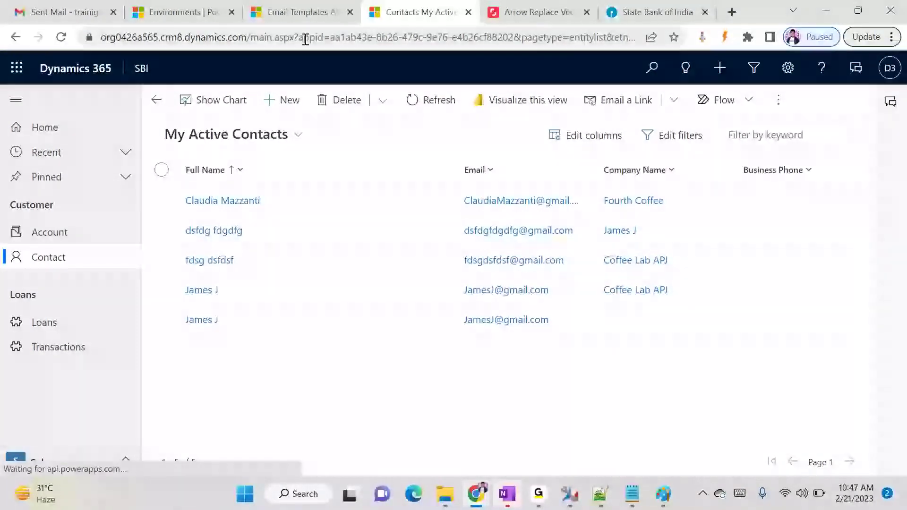
From Settings > Processes, start a new process named 'Contact Welcome'
click(326, 12)
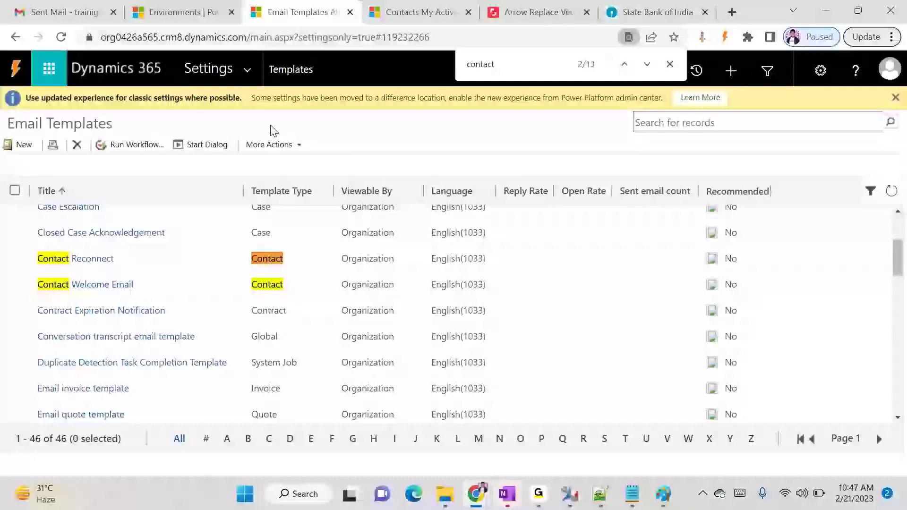
click(233, 84)
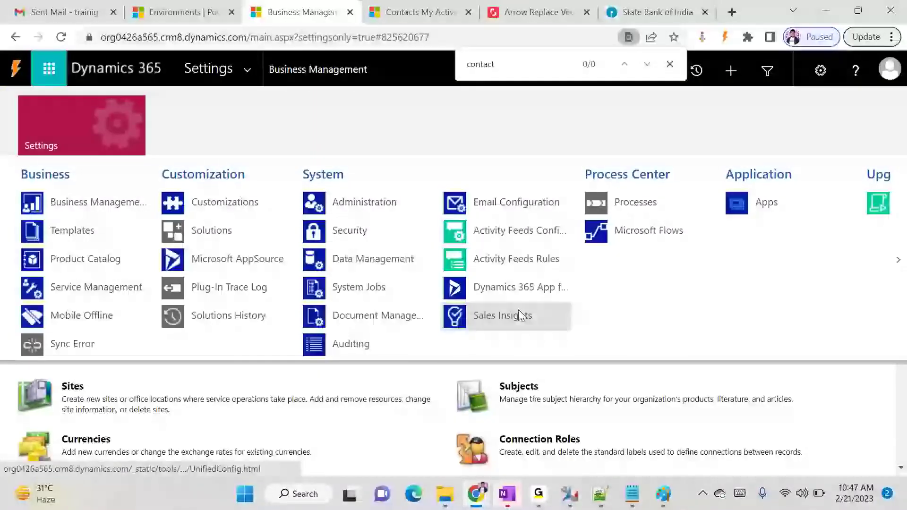
click(684, 210)
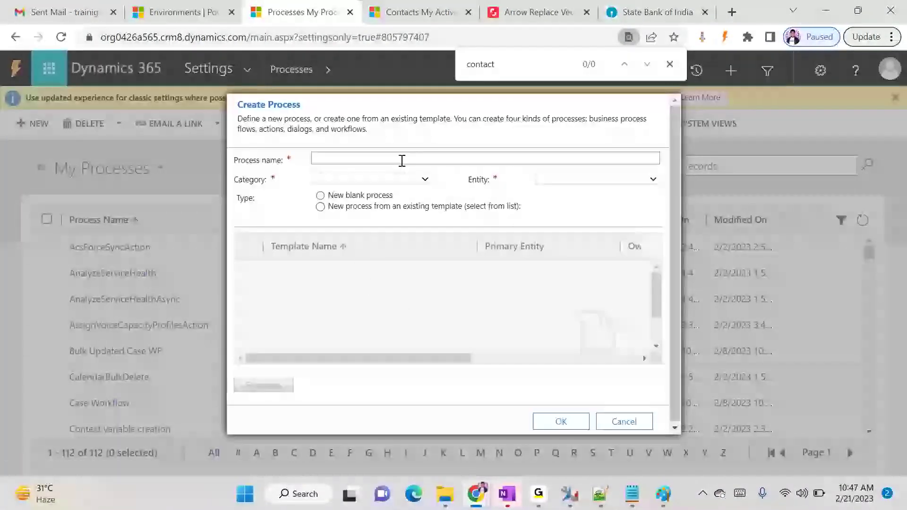
click(402, 161)
text(Contact Welcome)
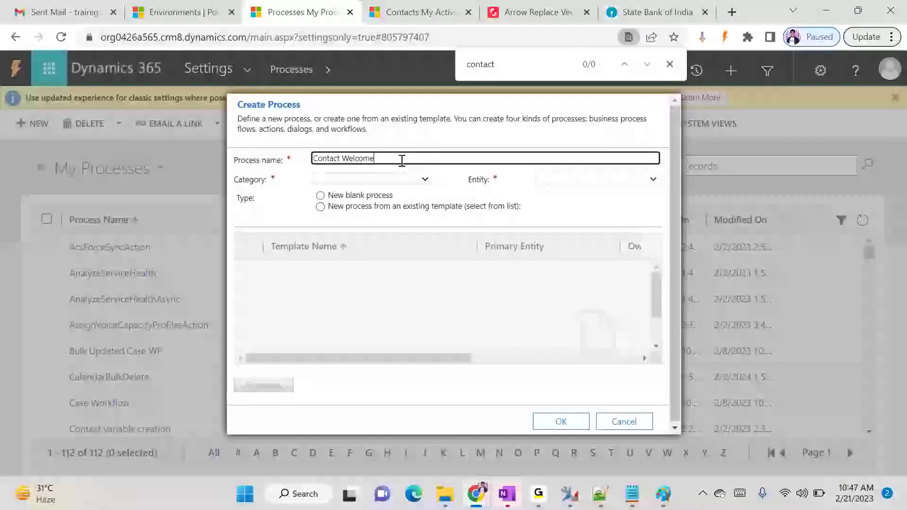
Create a blank Workflow process on the Contact entity with Run in background unchecked
click(360, 182)
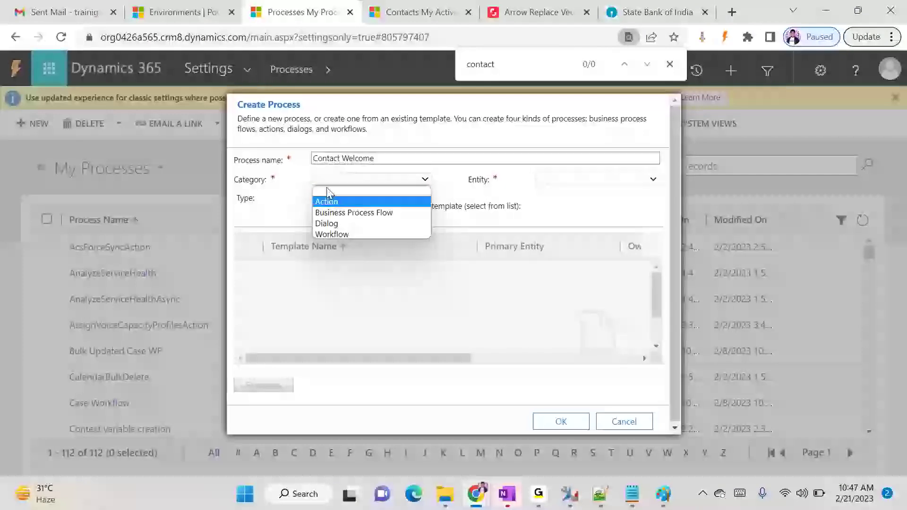
click(335, 234)
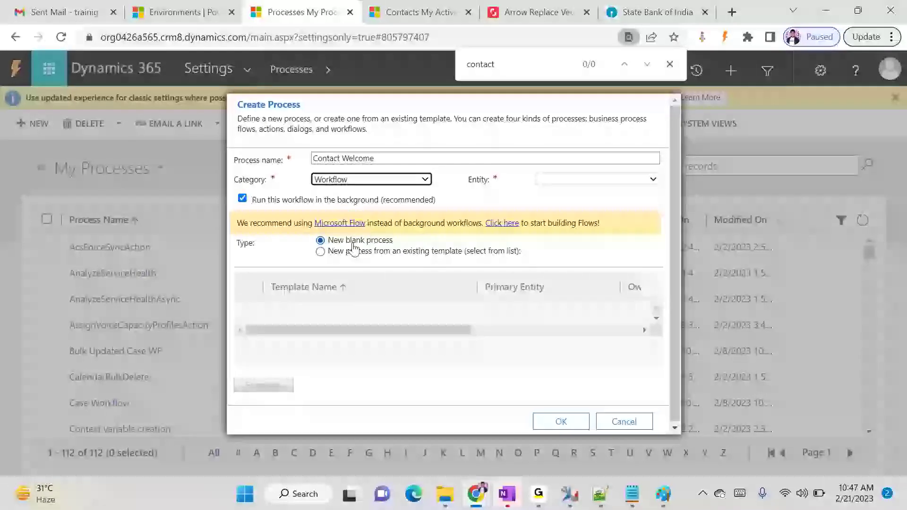
click(322, 202)
click(564, 184)
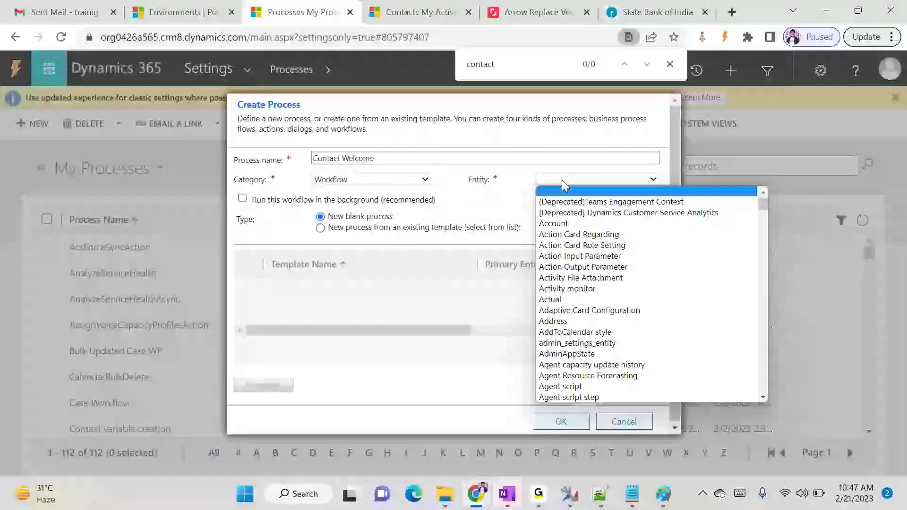
text(con)
key(Down)
key(Down)
key(Down)
key(Down)
key(Down)
key(Down)
key(Down)
key(Down)
key(Down)
key(Down)
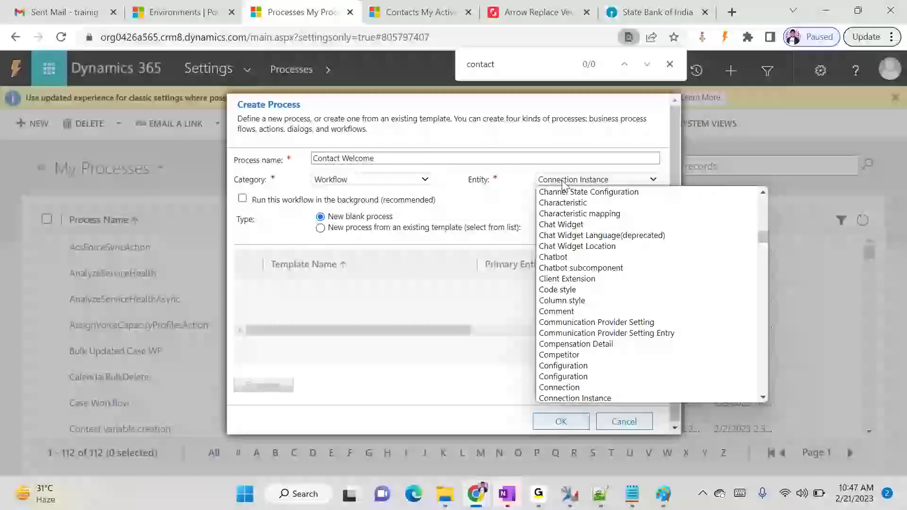
key(Up)
key(Up)
key(Return)
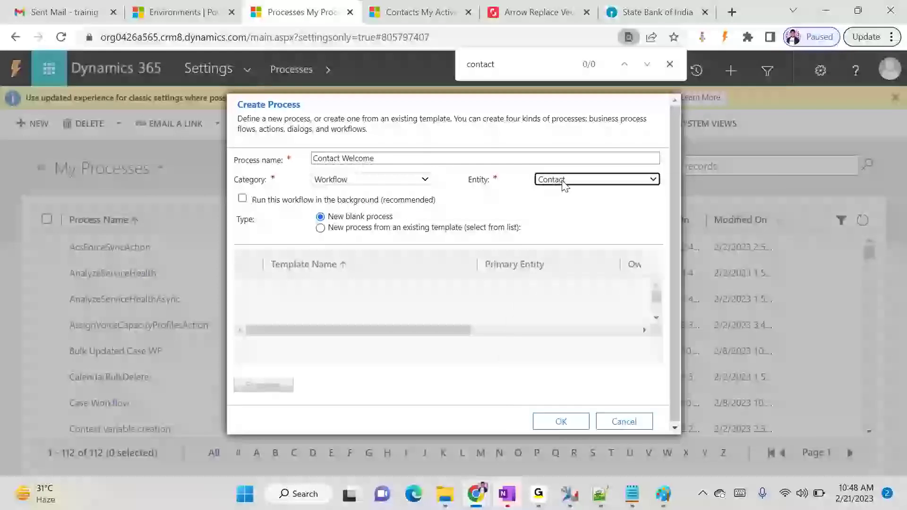
click(560, 423)
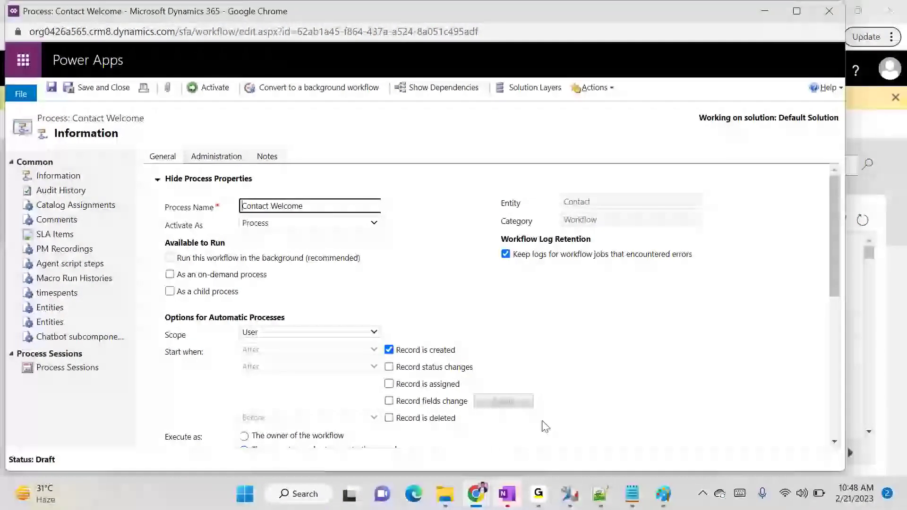
Set the workflow's scope to Organization
click(302, 333)
click(291, 375)
scroll(354, 373, down, 1)
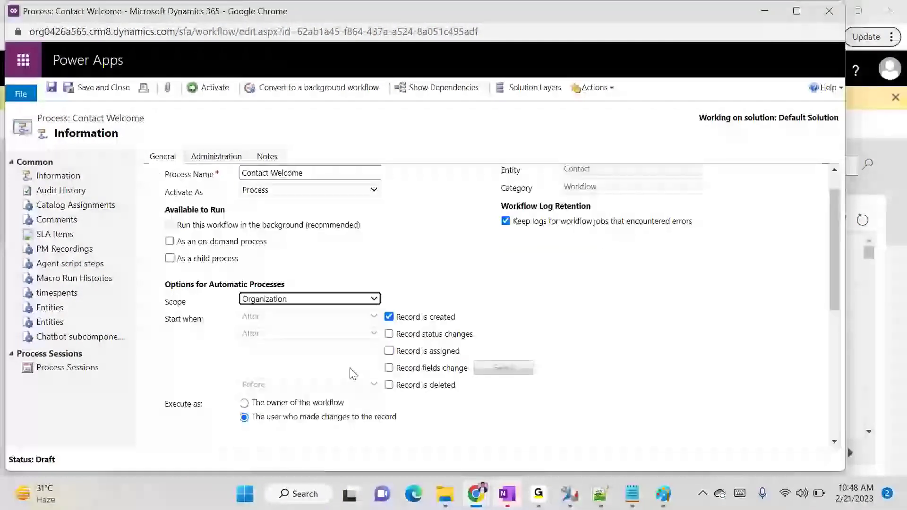
scroll(353, 373, down, 4)
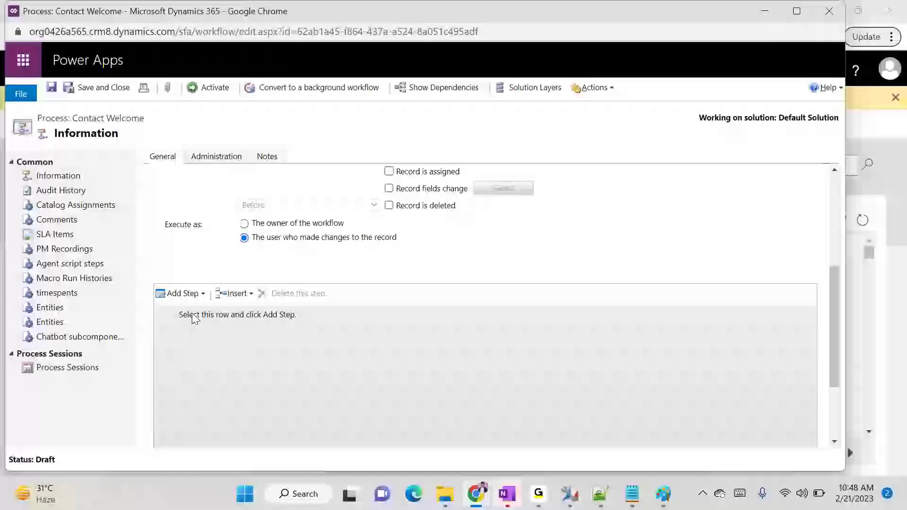
Add a Send Email step set to Use Template and open its properties
click(313, 322)
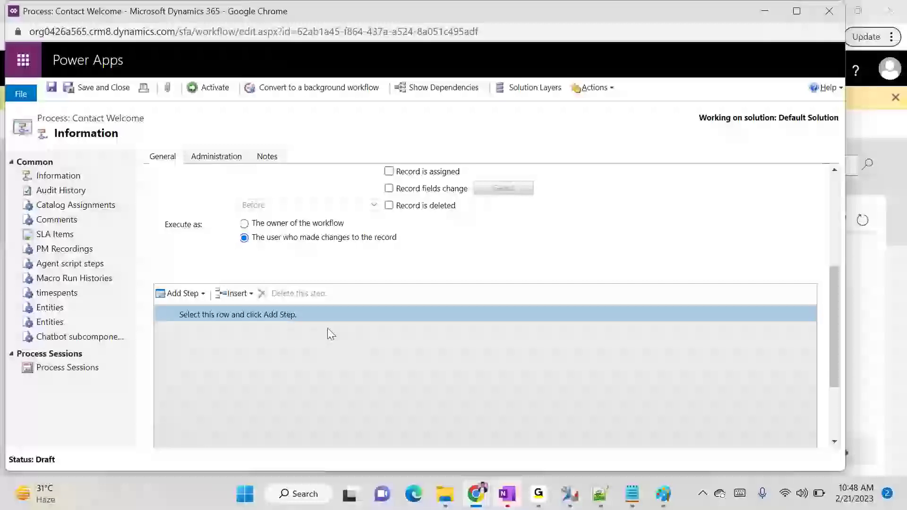
click(198, 294)
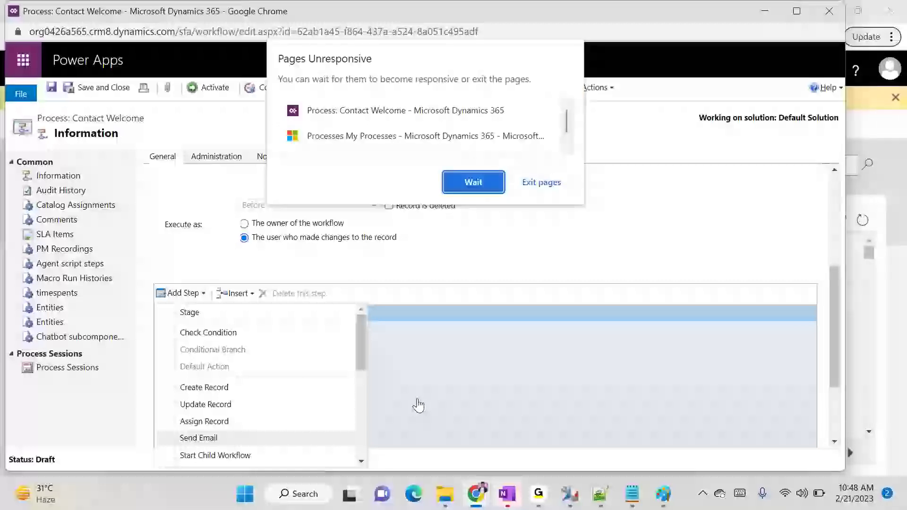
click(473, 181)
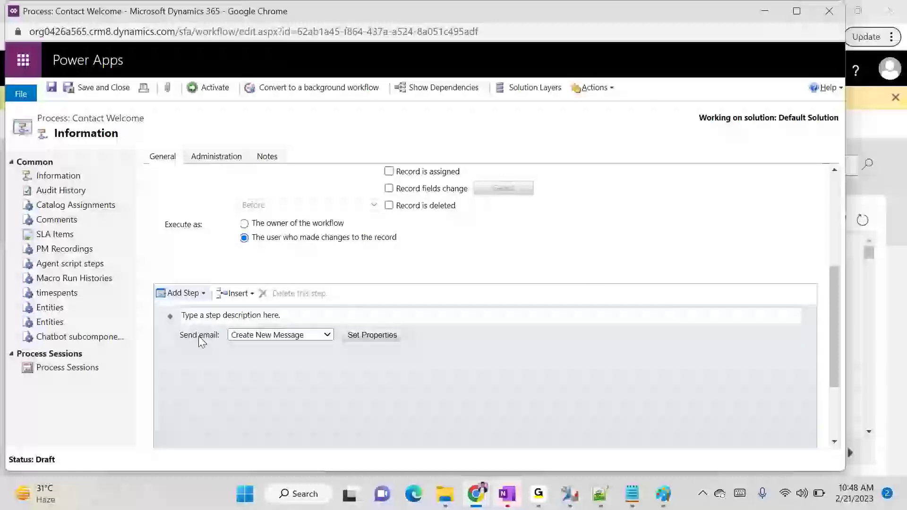
click(262, 334)
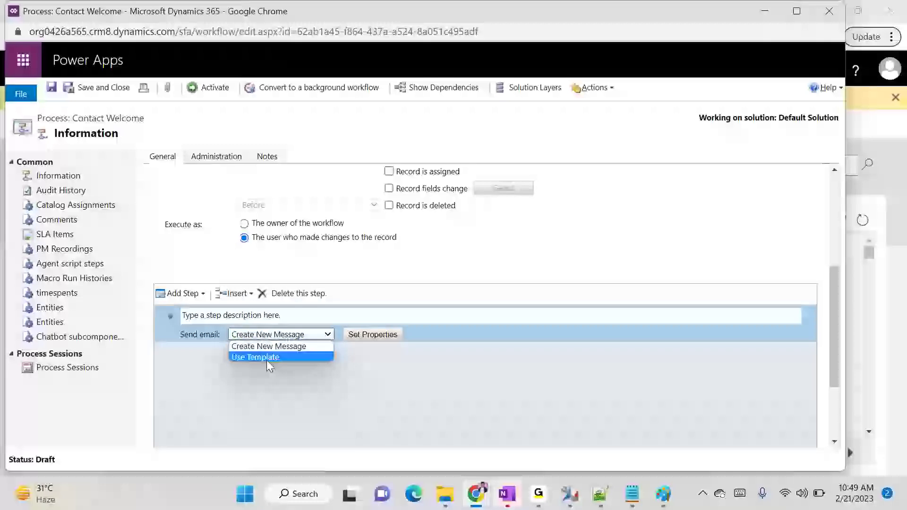
click(265, 346)
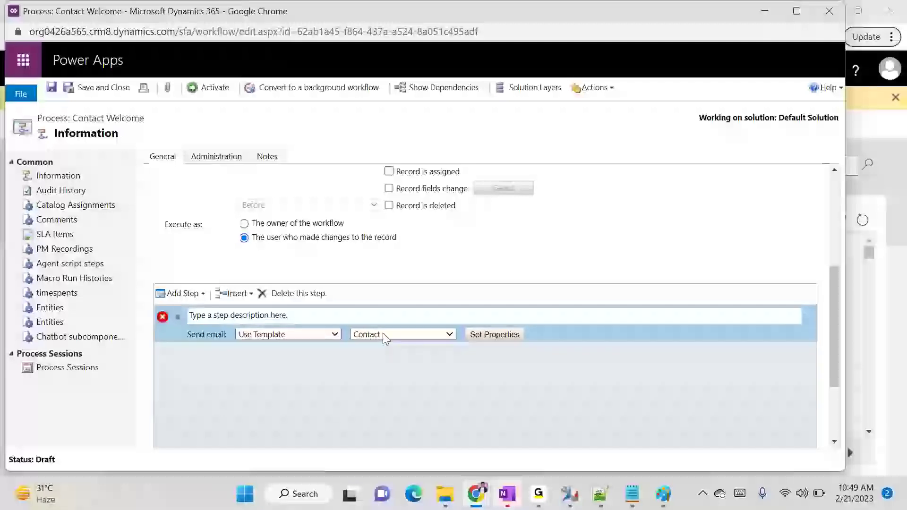
click(495, 335)
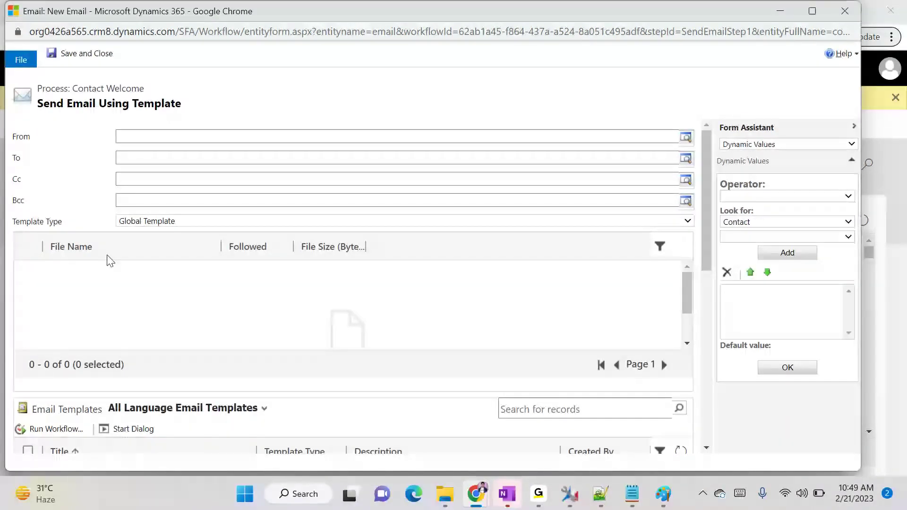
Refresh the templates, switch Template Type to Contact Template, and tick Contact Welcome Email
scroll(239, 397, down, 5)
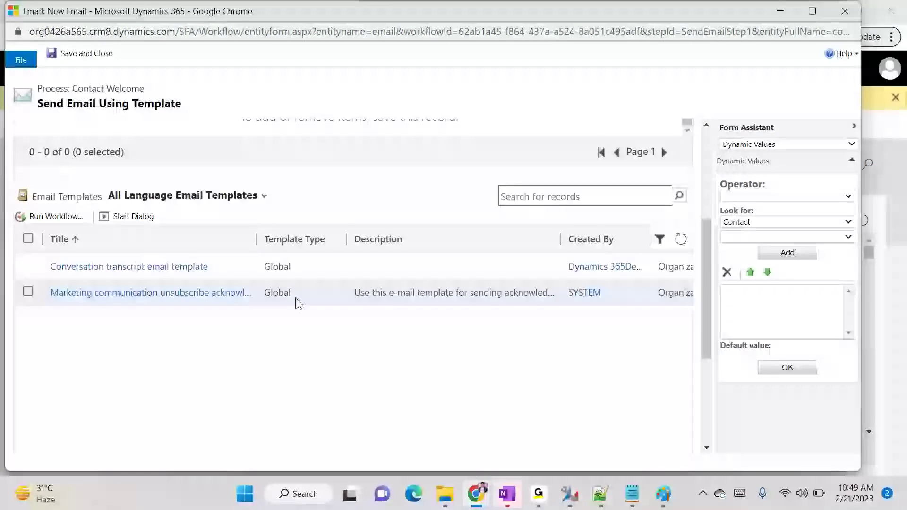
scroll(637, 313, up, 1)
scroll(636, 312, up, 2)
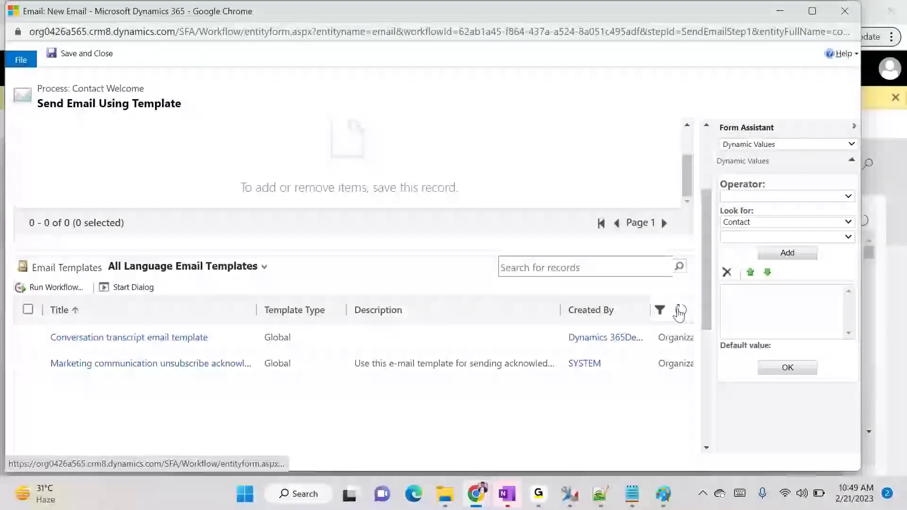
click(679, 314)
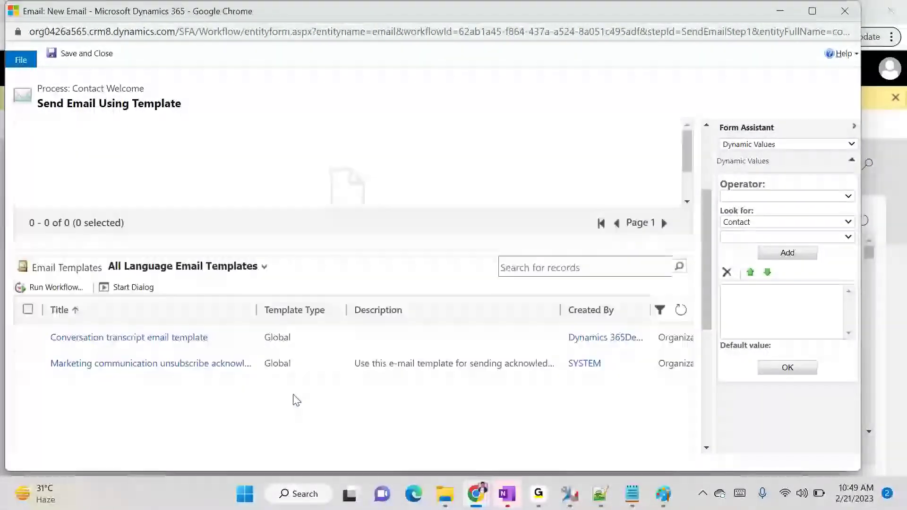
mouse_move(477, 500)
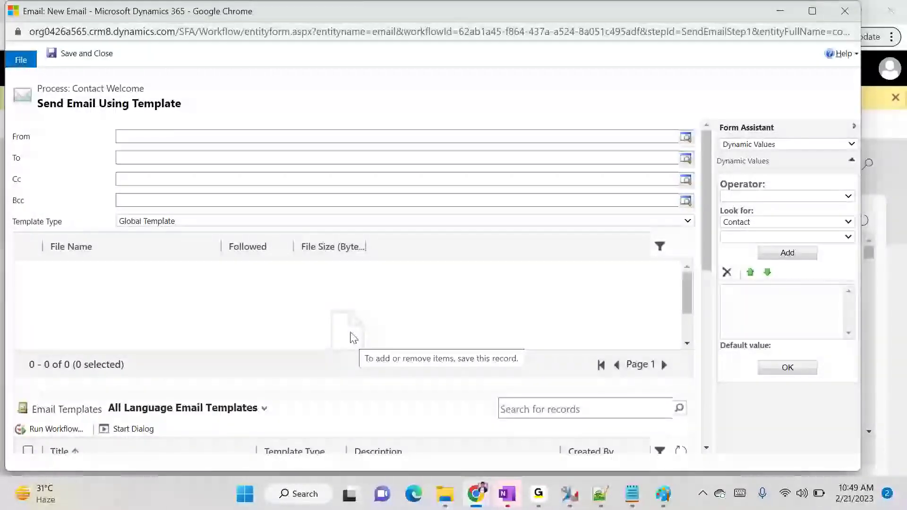
click(147, 223)
click(155, 248)
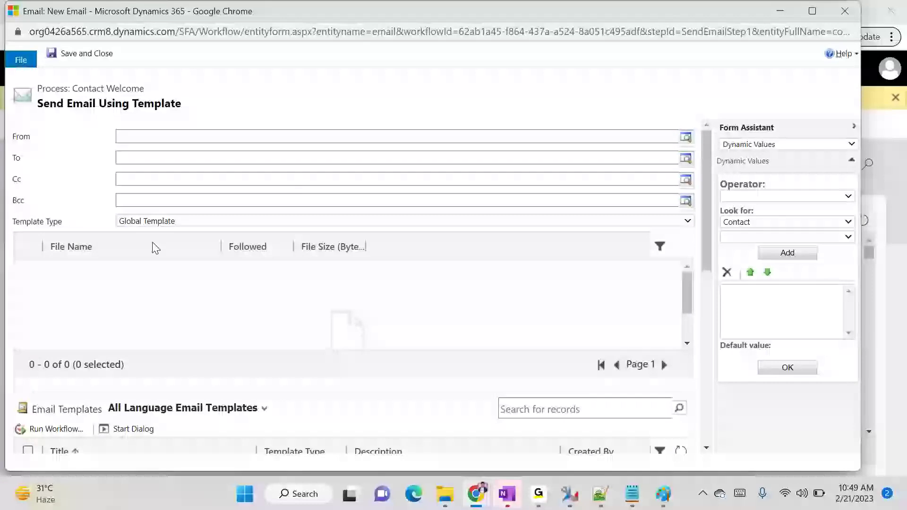
scroll(632, 341, down, 6)
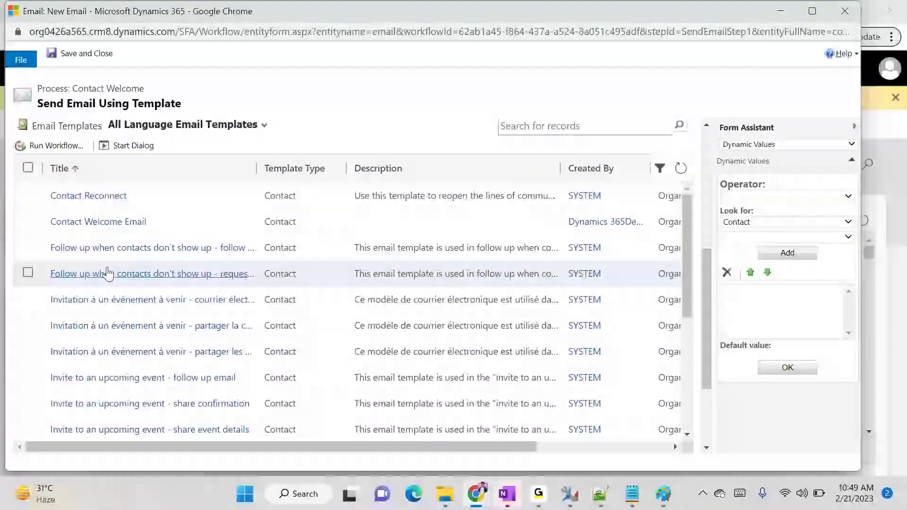
click(28, 222)
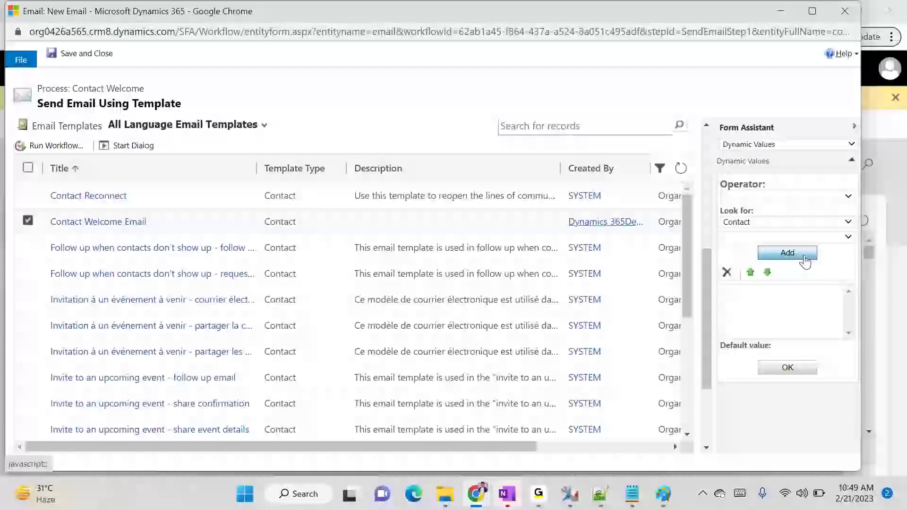
scroll(707, 257, up, 1)
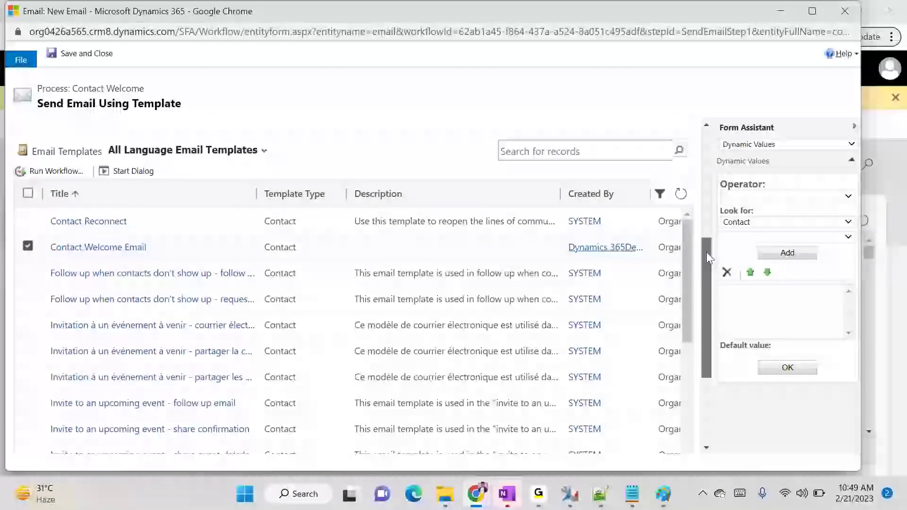
scroll(707, 252, up, 5)
Set the email's From field to {Owner(Contact)} via Form Assistant
click(160, 136)
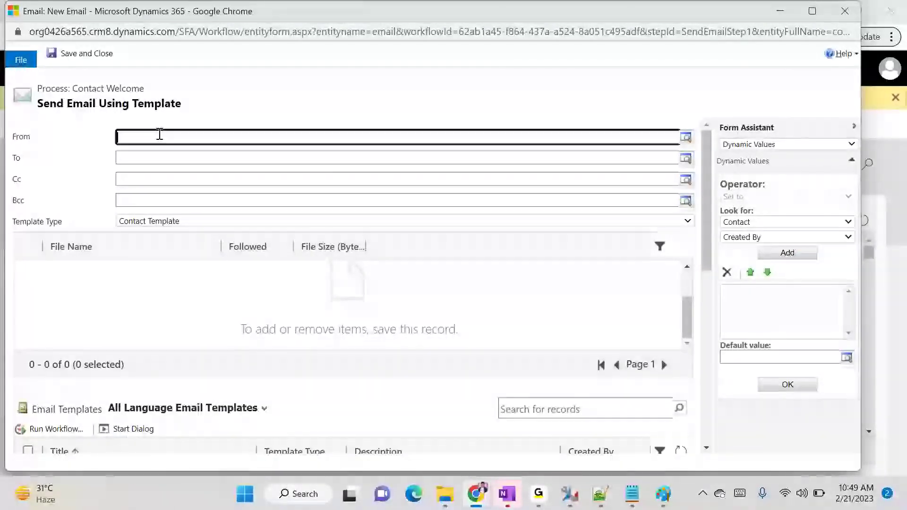
click(770, 237)
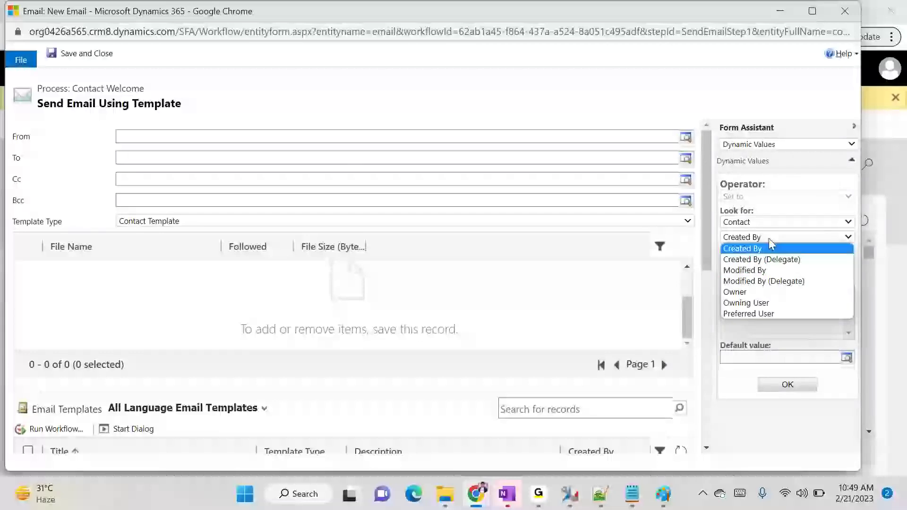
click(751, 292)
click(787, 253)
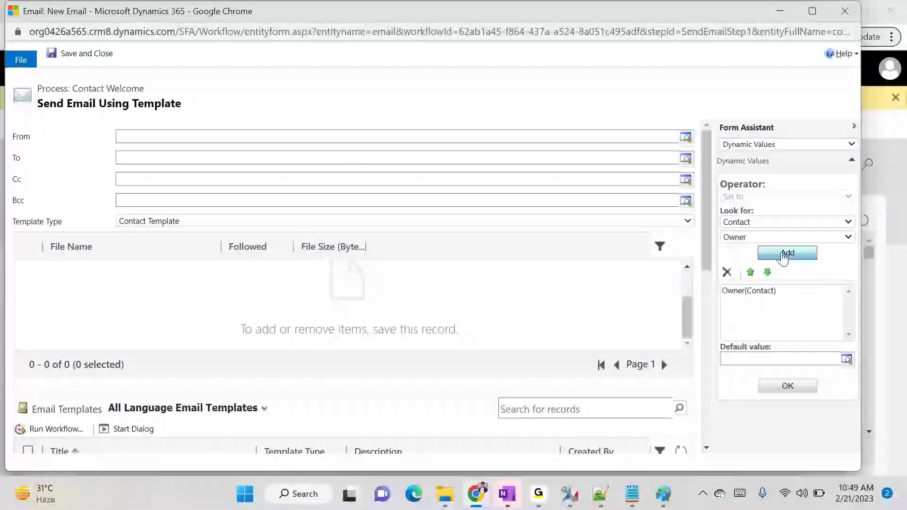
click(788, 390)
Choose the Contact field in Form Assistant for the To recipient
click(149, 161)
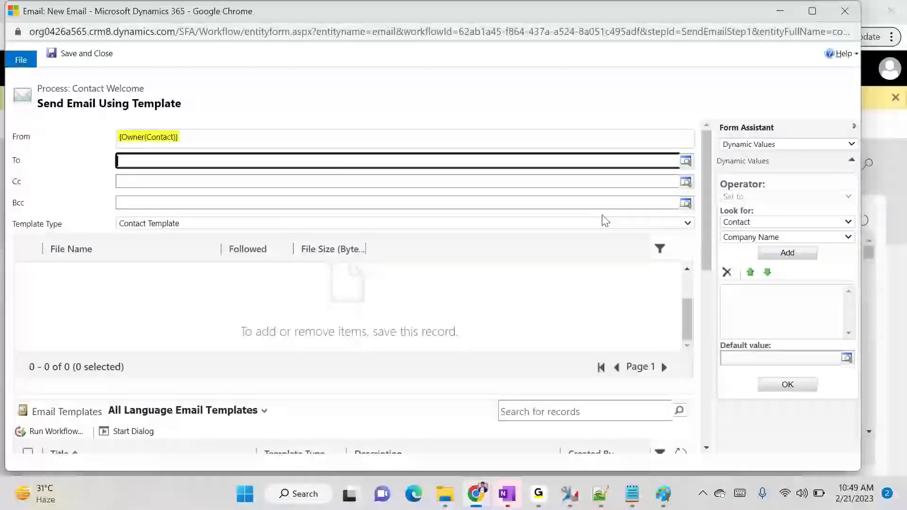
click(751, 236)
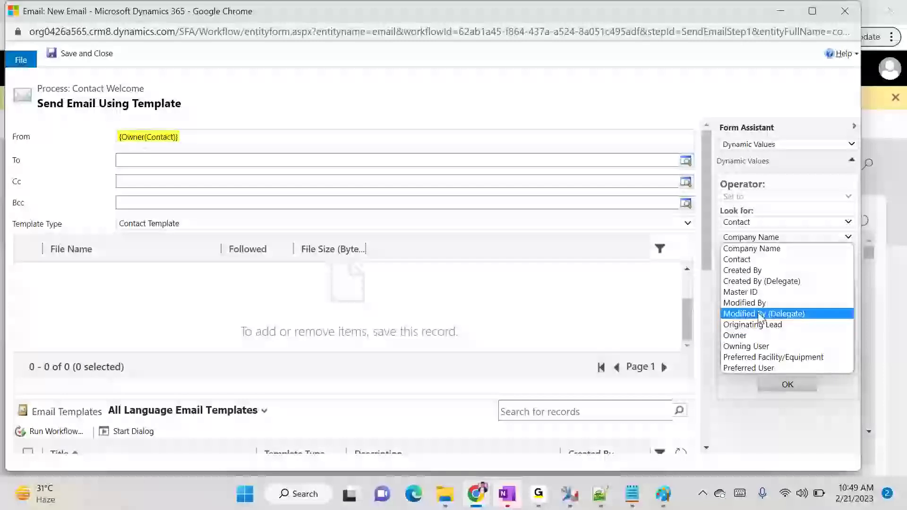
click(775, 261)
click(772, 236)
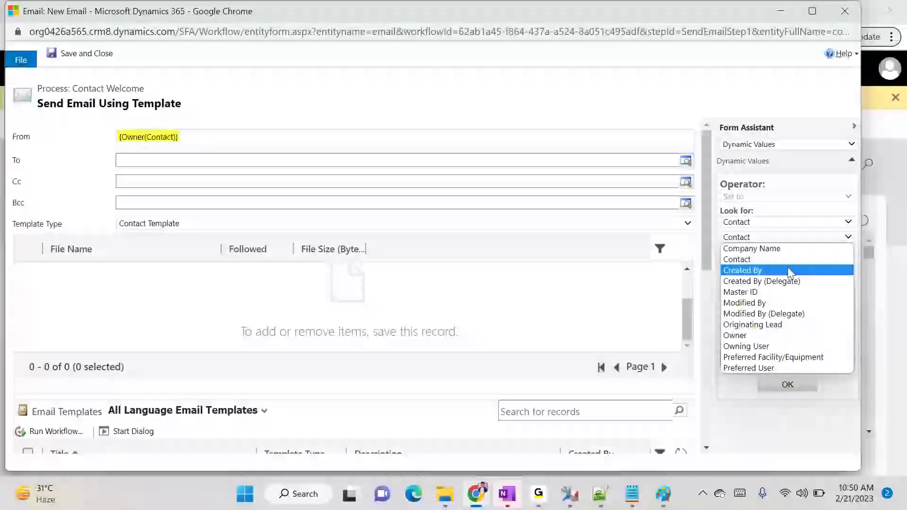
click(769, 226)
click(762, 223)
click(760, 222)
click(762, 225)
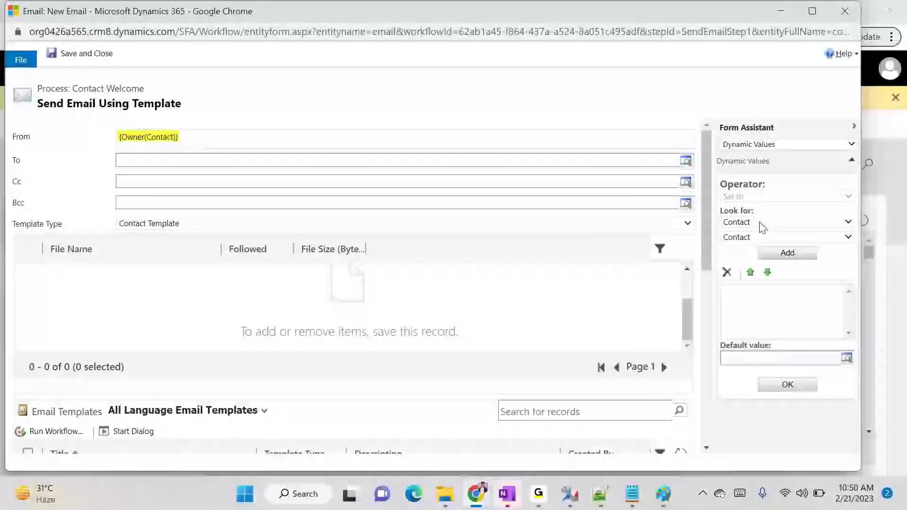
click(761, 238)
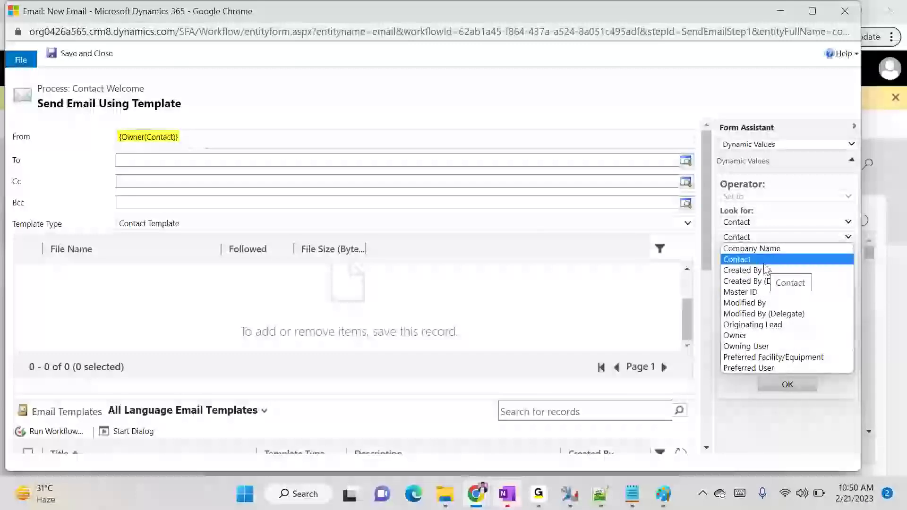
click(137, 169)
Insert {Contact(Contact)} into the To field, then save and close the email step
click(140, 161)
click(795, 238)
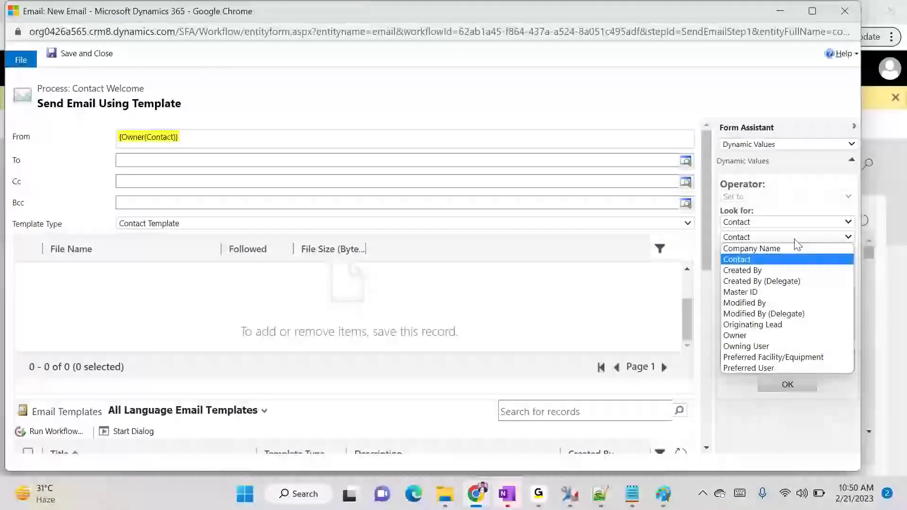
click(775, 259)
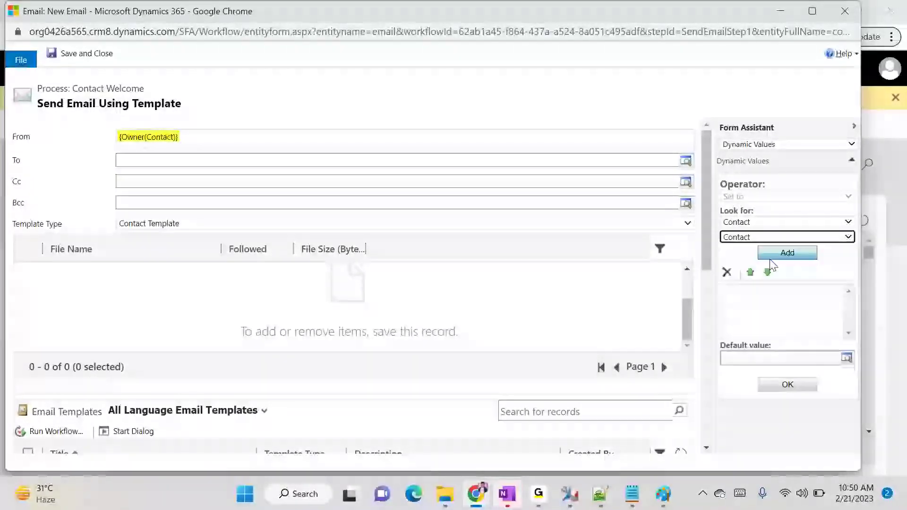
click(790, 258)
click(787, 385)
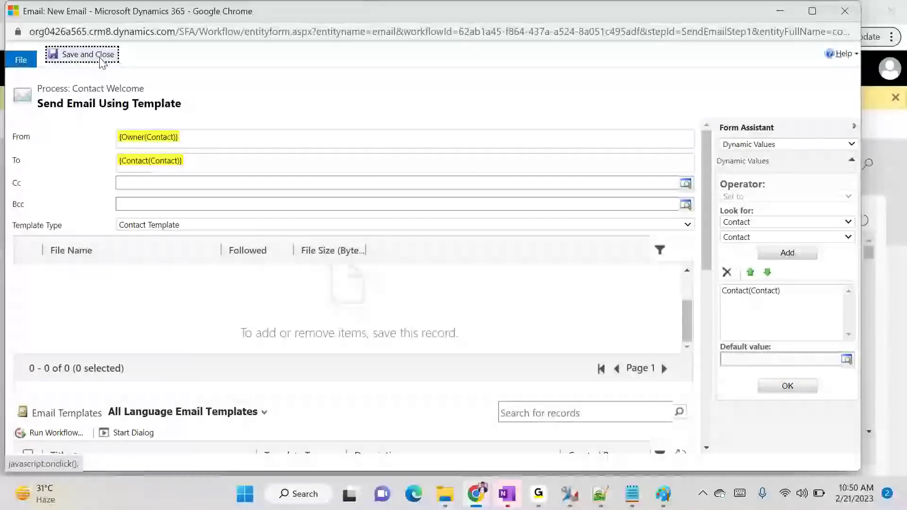
click(80, 53)
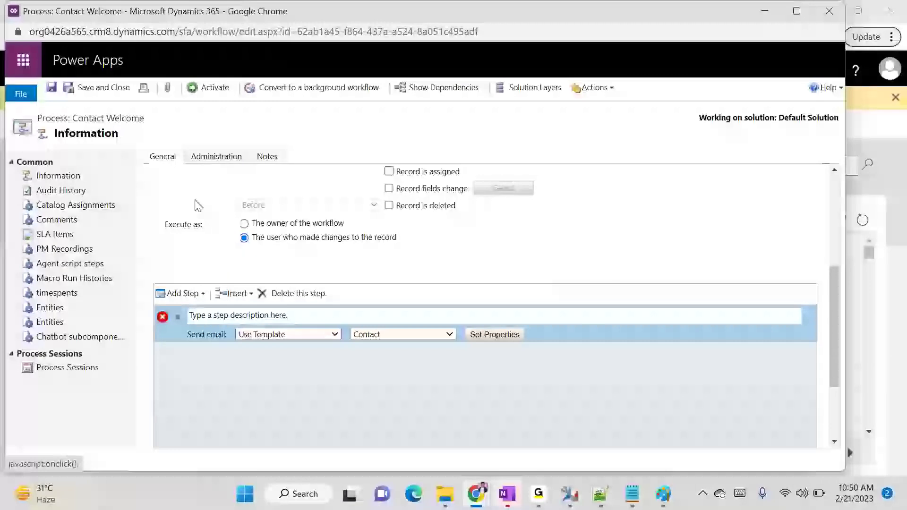
Try activating the Contact Welcome process and dismiss the process definition error
click(209, 90)
click(208, 90)
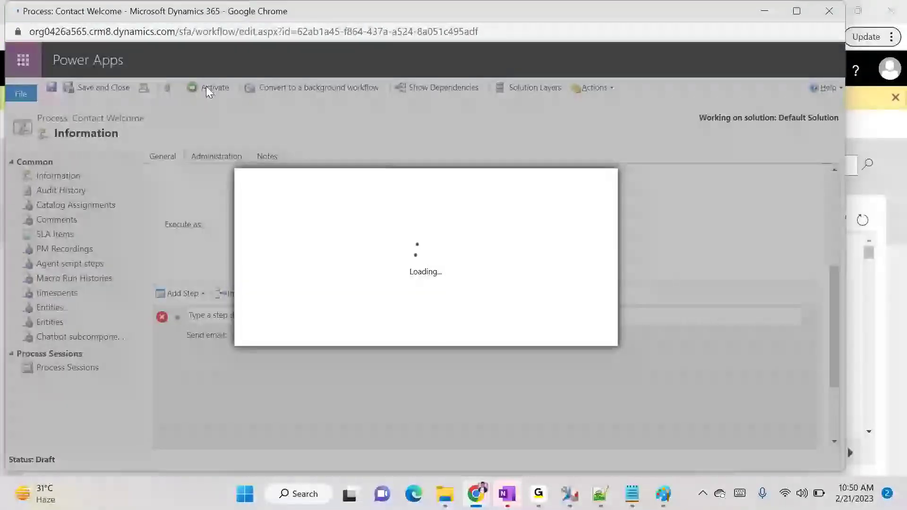
click(518, 333)
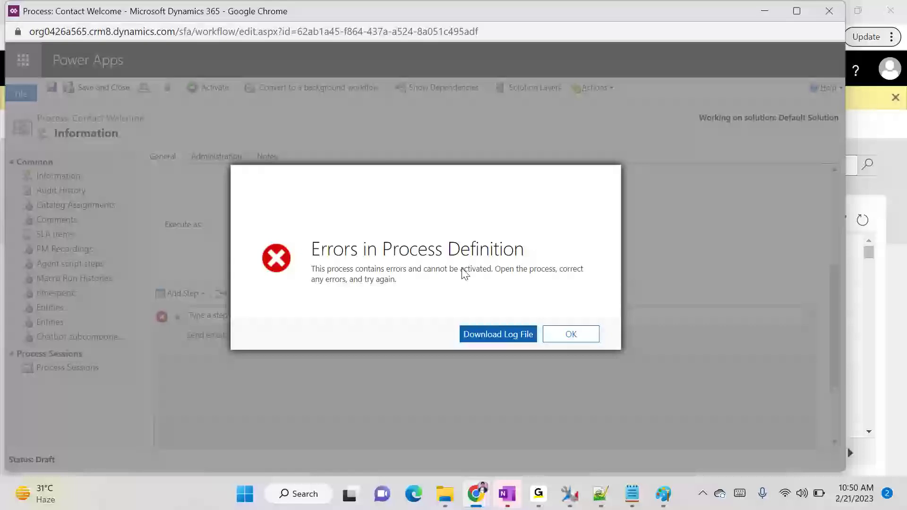
click(571, 334)
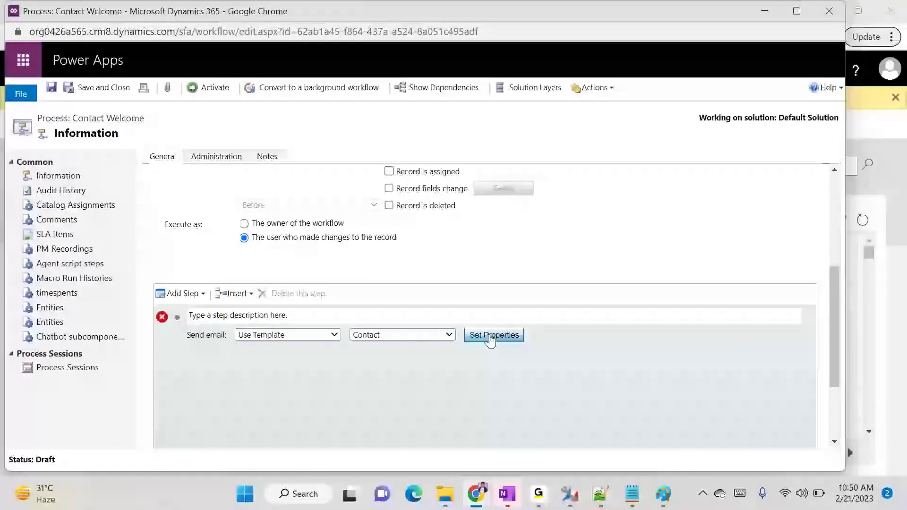
Reopen the email step and select Contact Template with the Contact Welcome Email template
click(490, 336)
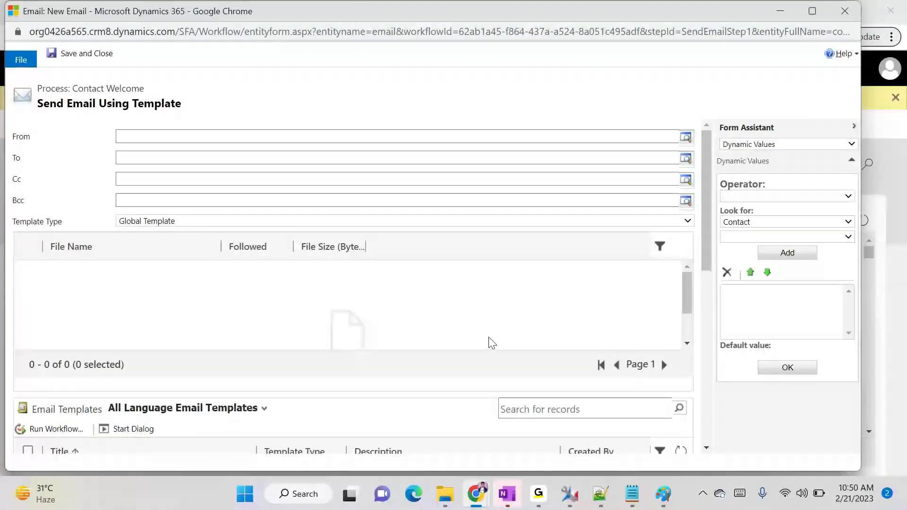
scroll(259, 345, down, 3)
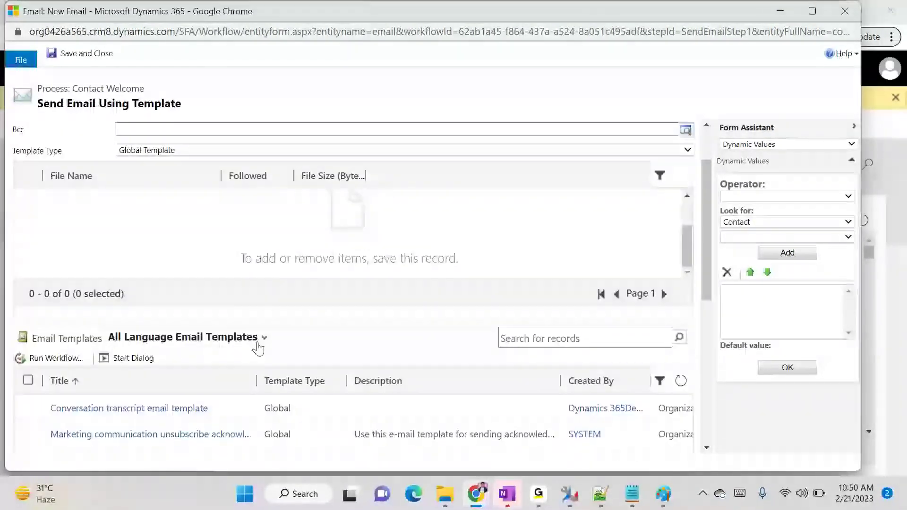
scroll(253, 355, up, 3)
click(178, 222)
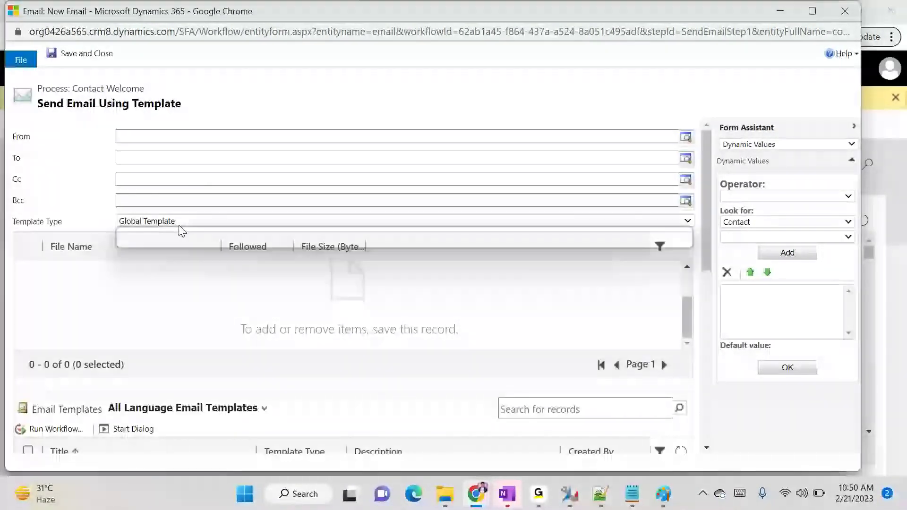
click(152, 243)
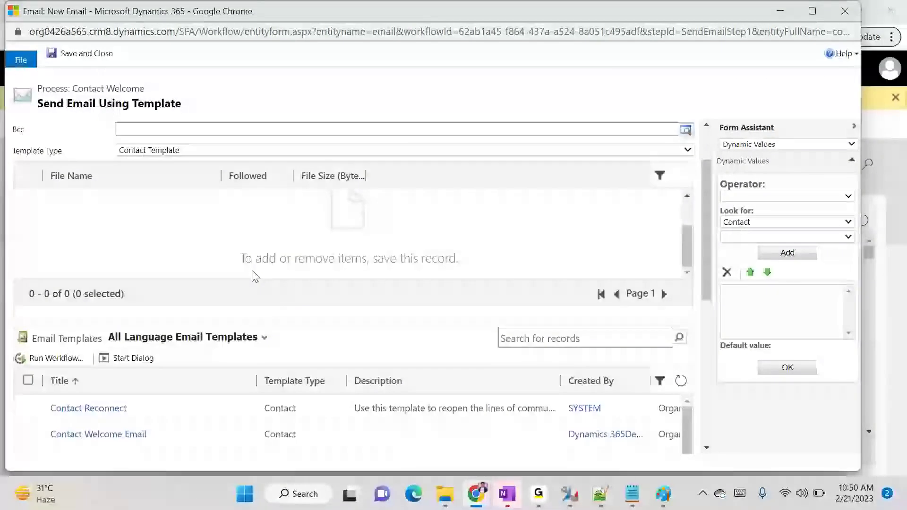
scroll(186, 378, down, 3)
click(185, 368)
scroll(375, 340, up, 3)
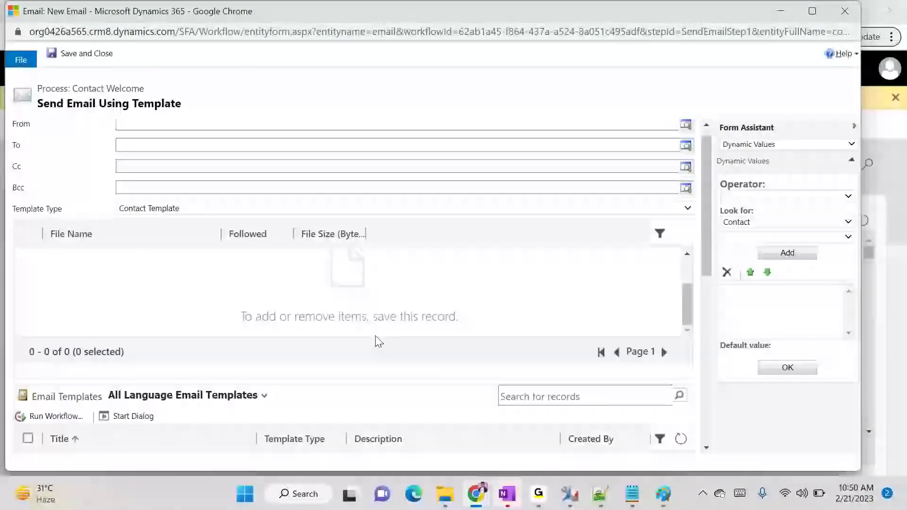
Set the From field to {Owner(Contact)}
click(163, 137)
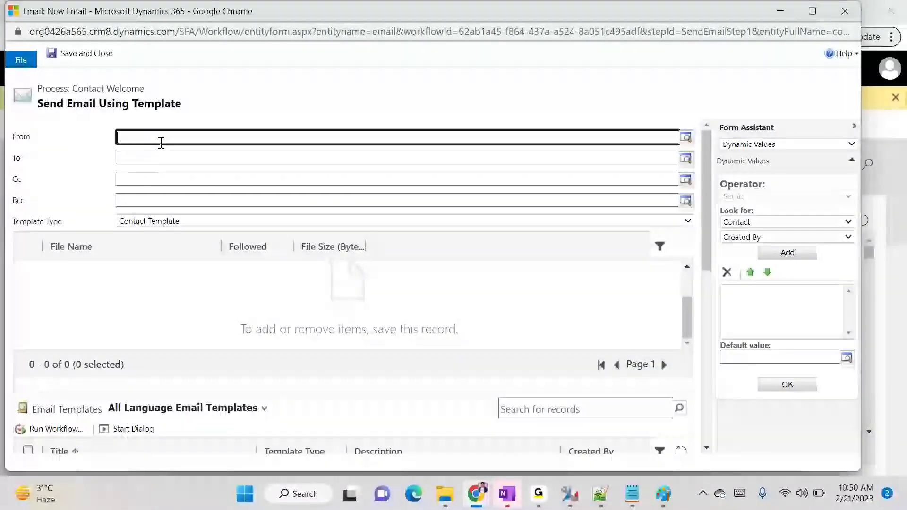
click(775, 237)
click(751, 292)
click(775, 254)
click(780, 384)
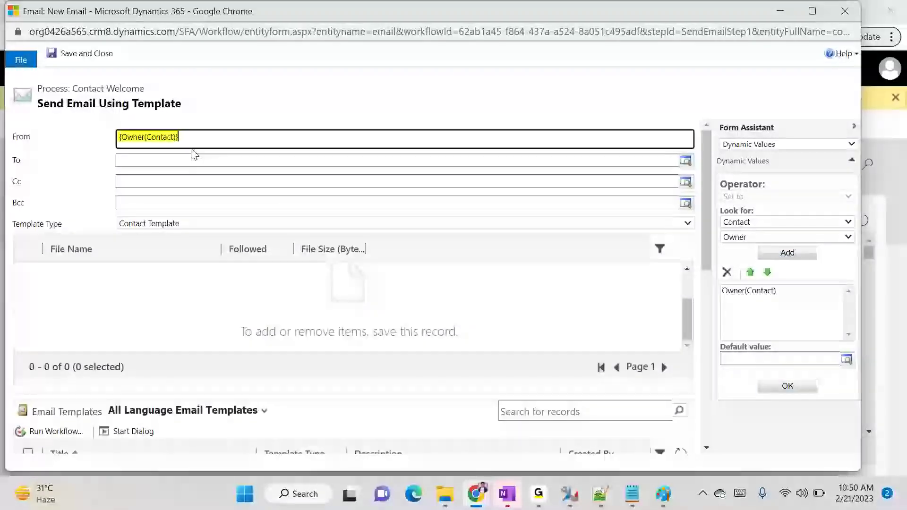
Set the To field to {Contact(Contact)}, then save and close the step
click(182, 160)
click(775, 237)
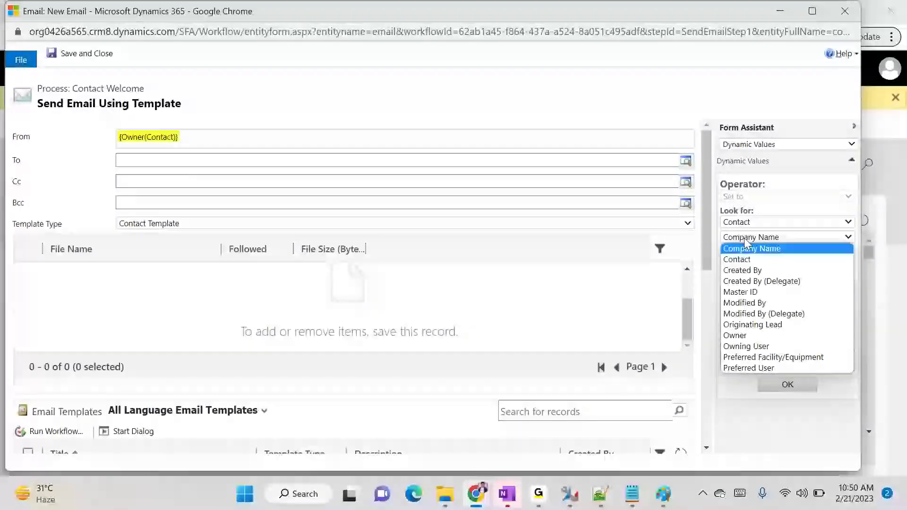
click(802, 259)
click(794, 254)
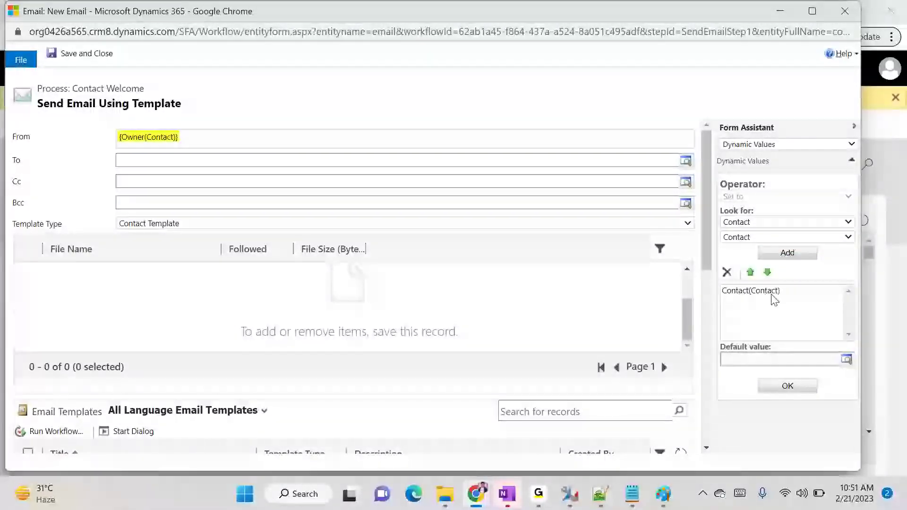
click(776, 291)
click(790, 385)
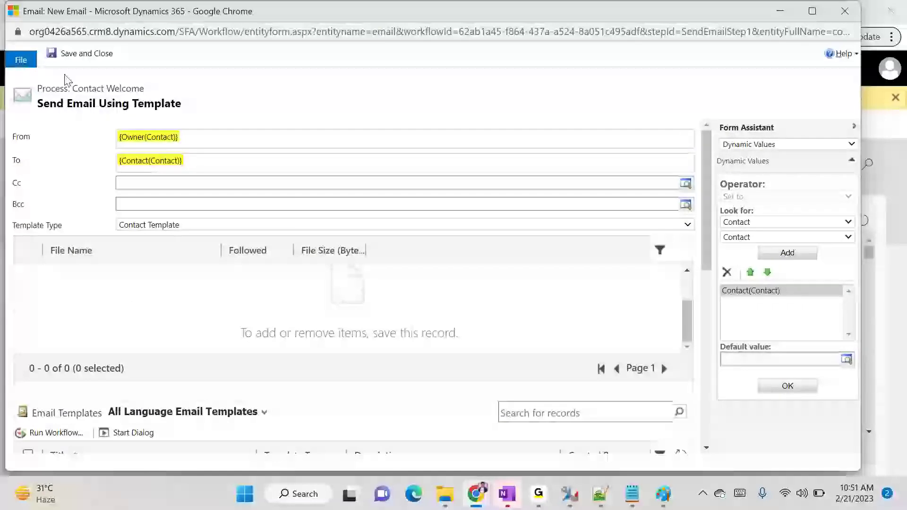
click(74, 59)
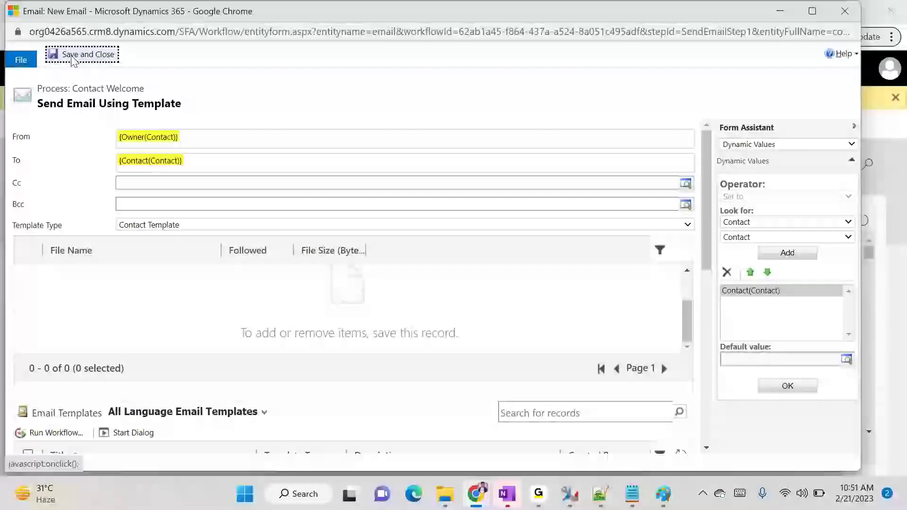
scroll(433, 263, down, 5)
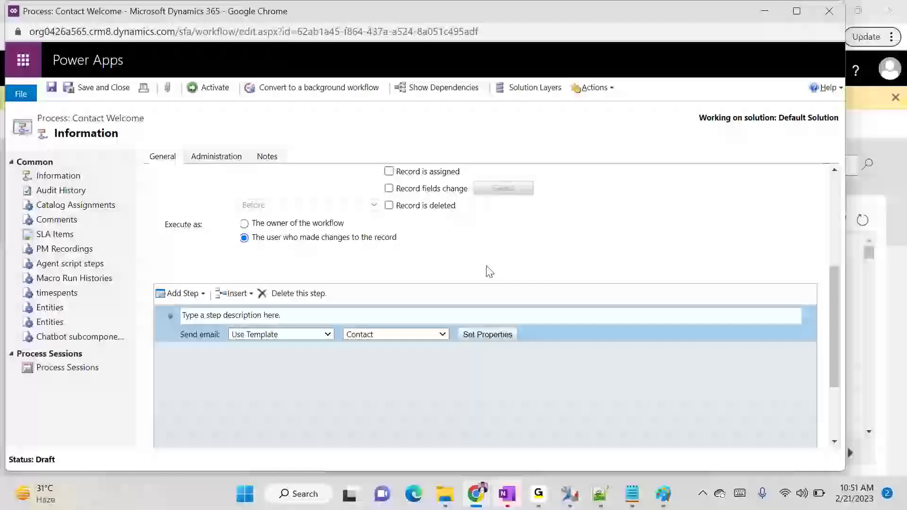
Activate the Contact Welcome process and confirm the activation
click(204, 90)
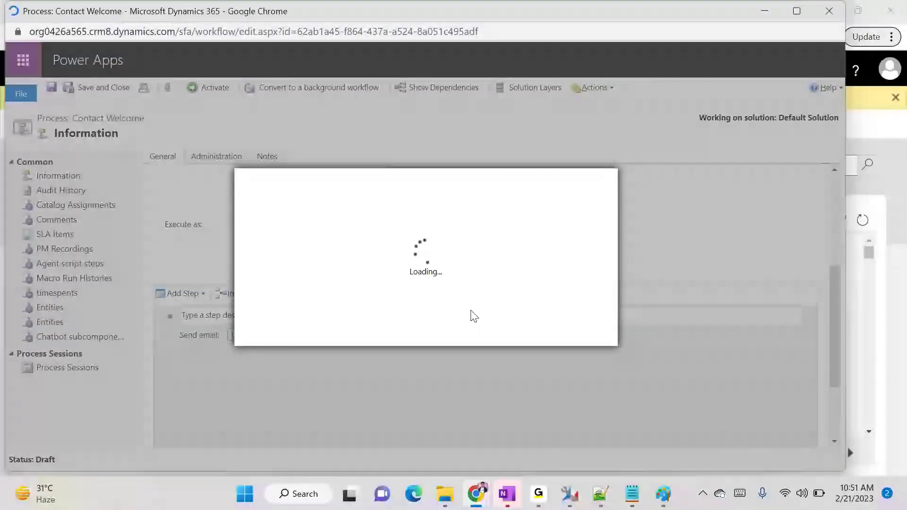
click(502, 331)
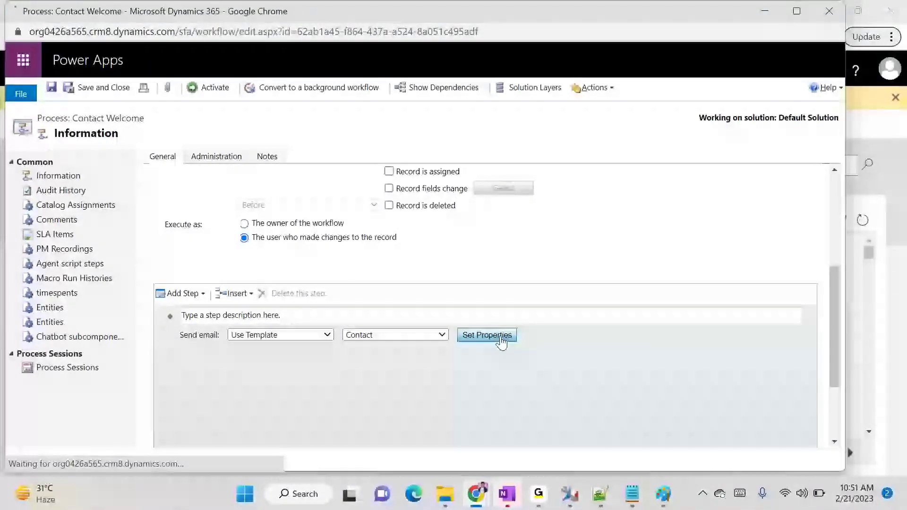
Start a new contact with first name 'Test Contact' and last name 'Demo'
click(481, 498)
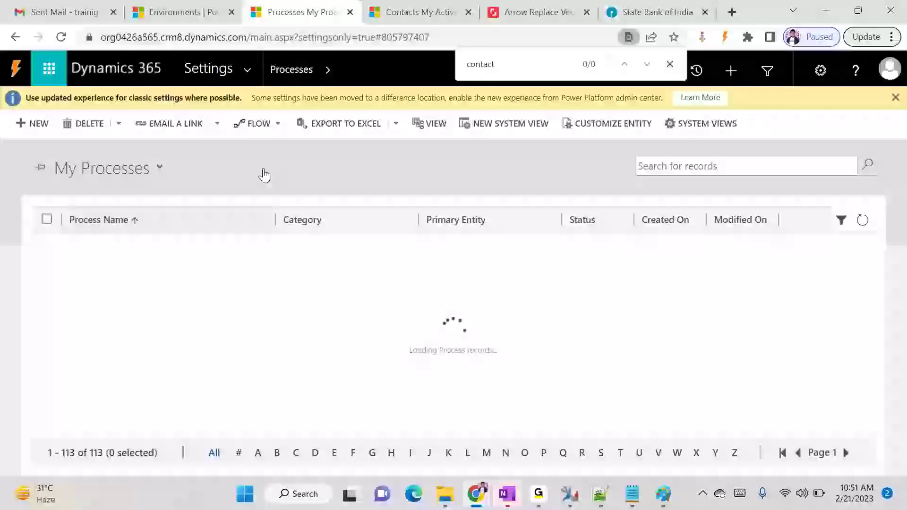
click(397, 6)
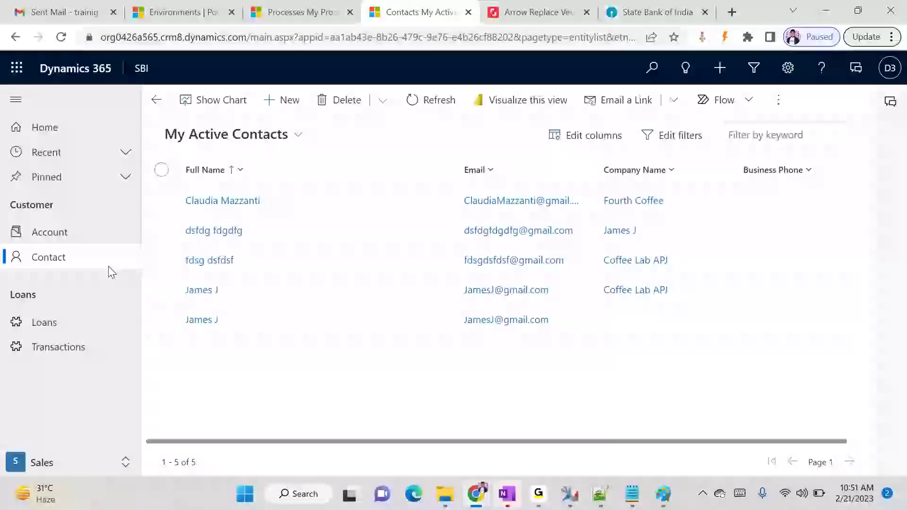
click(282, 101)
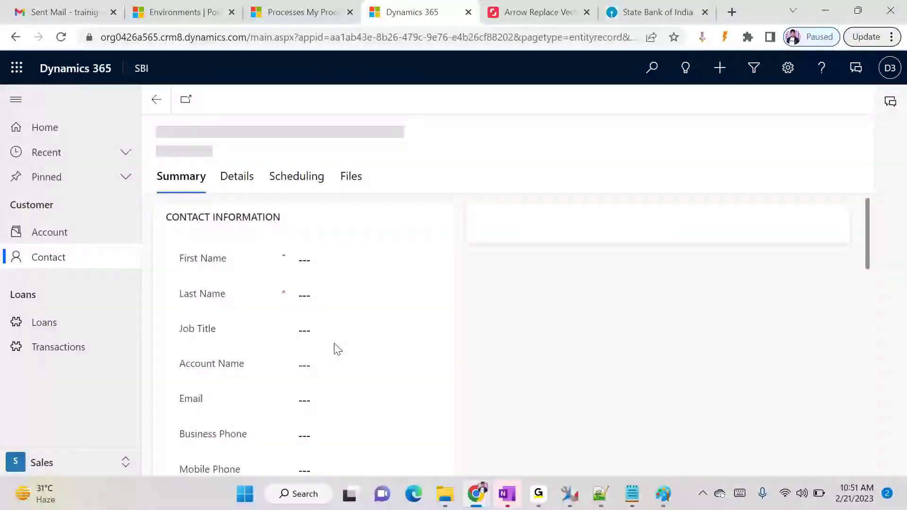
click(349, 260)
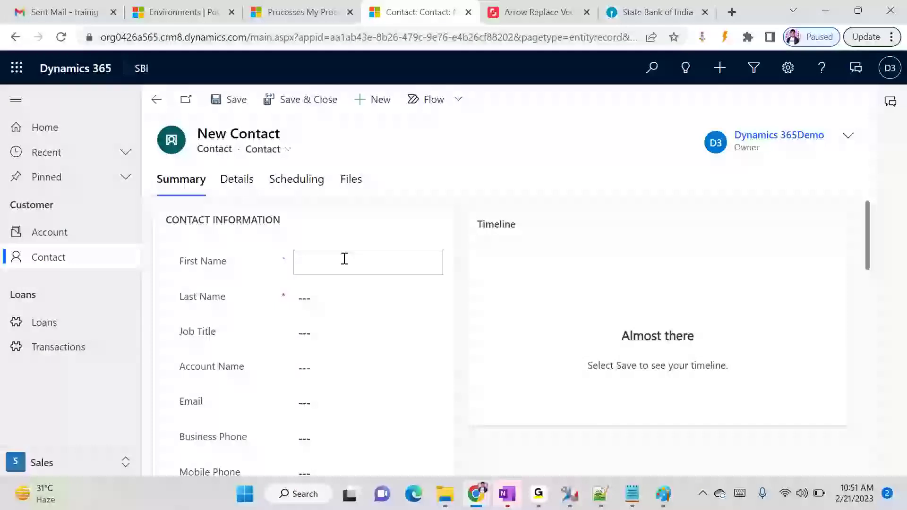
text(Test Contact)
key(Tab)
text(Demo)
key(Tab)
key(Tab)
key(Tab)
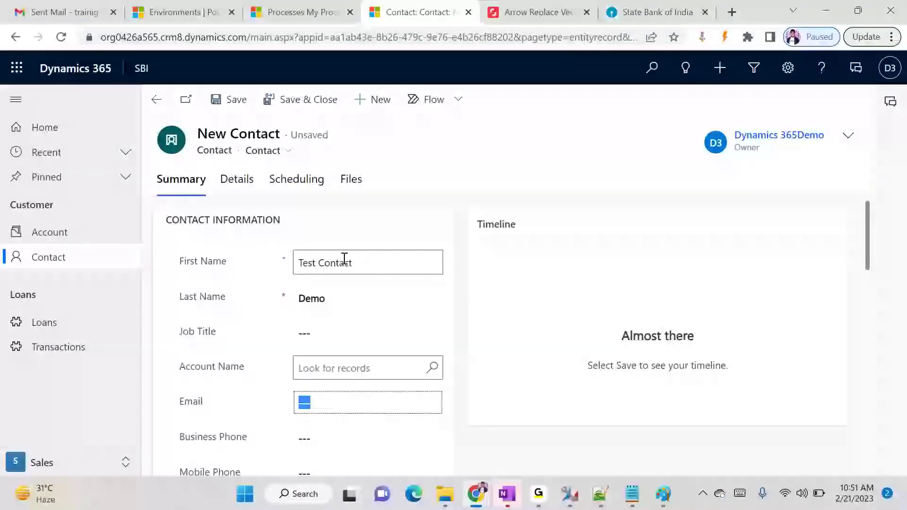
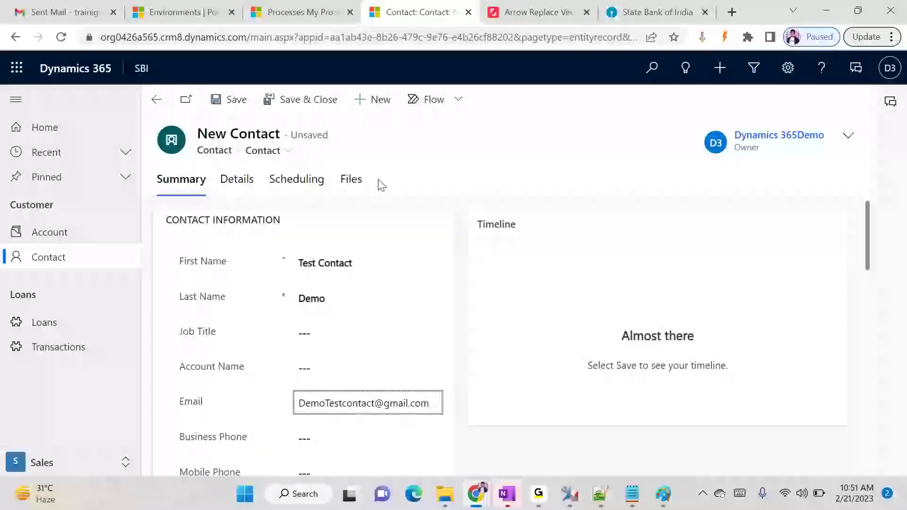
Add the contact's e-mail address, city and country India, then save the record
click(481, 306)
scroll(449, 389, down, 8)
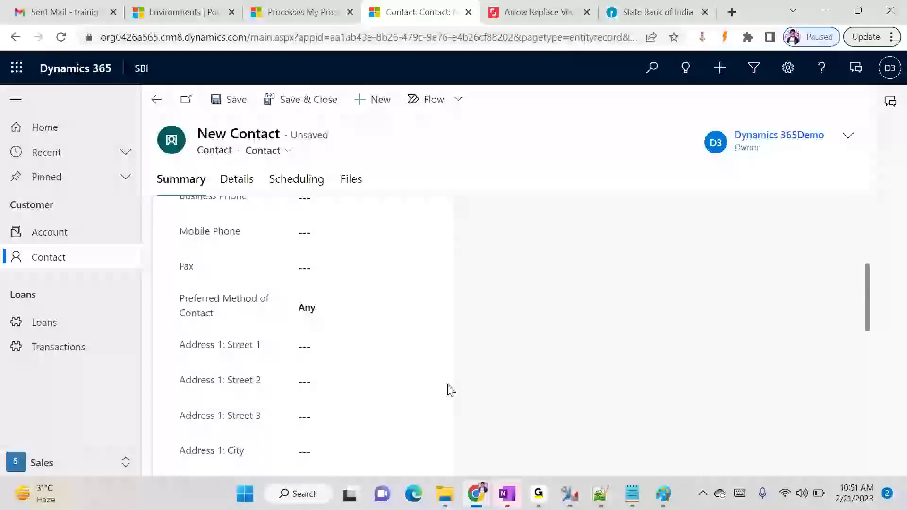
click(334, 340)
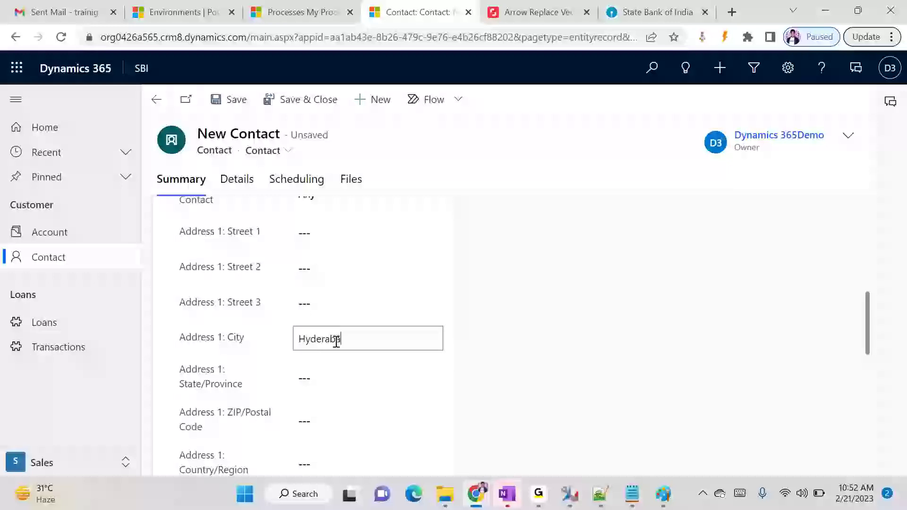
scroll(416, 381, down, 2)
click(340, 393)
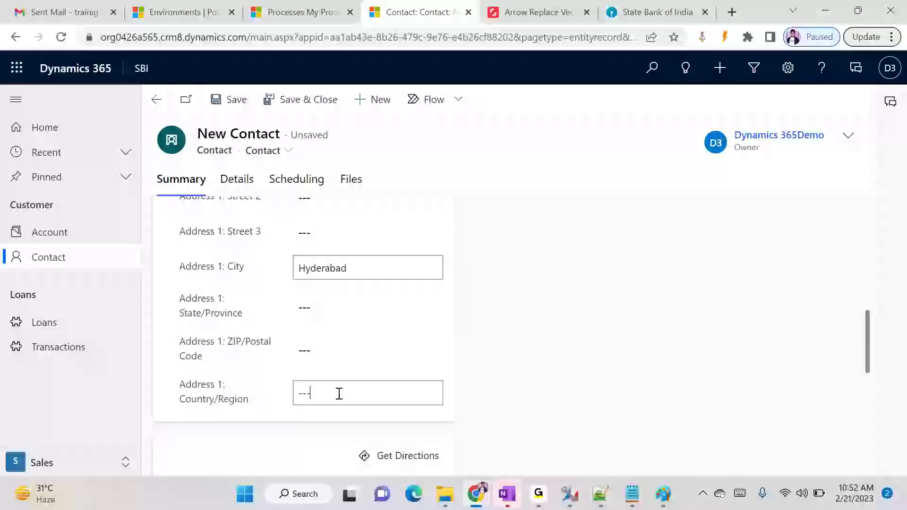
text(India)
scroll(491, 369, up, 6)
scroll(486, 370, up, 3)
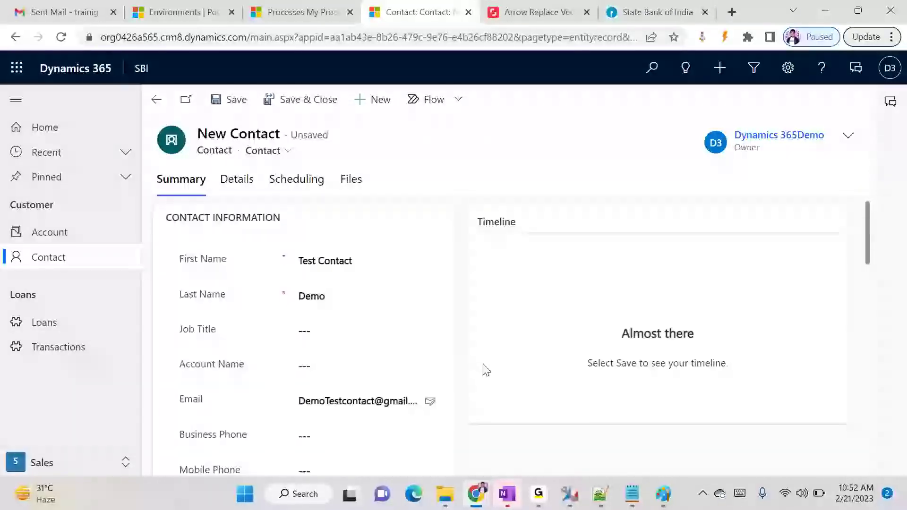
click(231, 100)
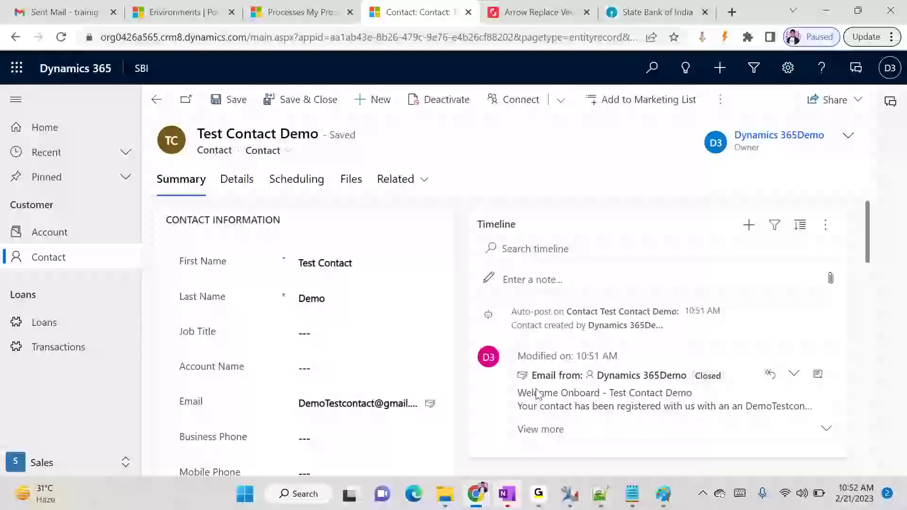
Expand the welcome email on the timeline and read its full body
click(823, 431)
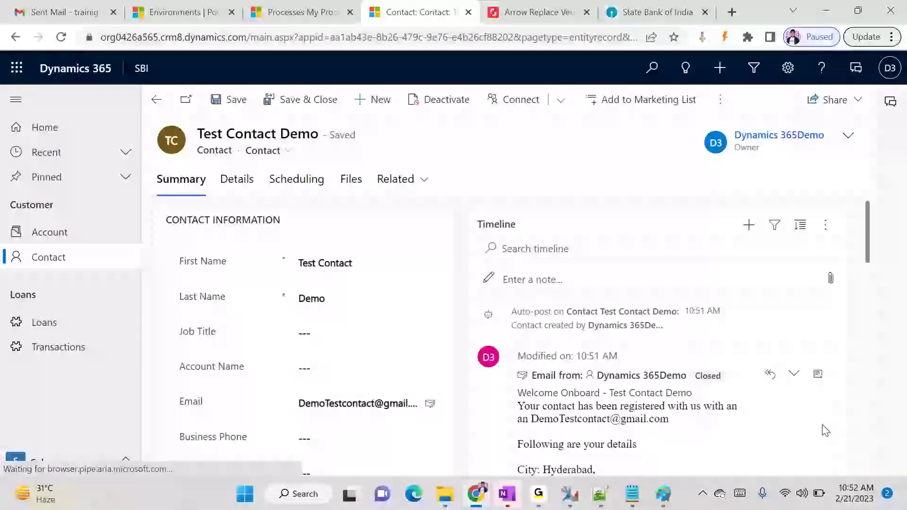
scroll(824, 430, down, 2)
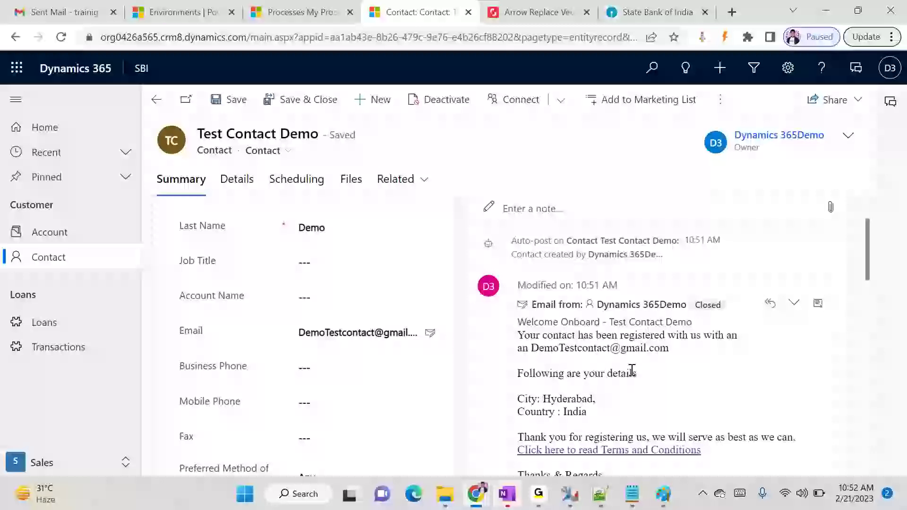
scroll(328, 427, down, 6)
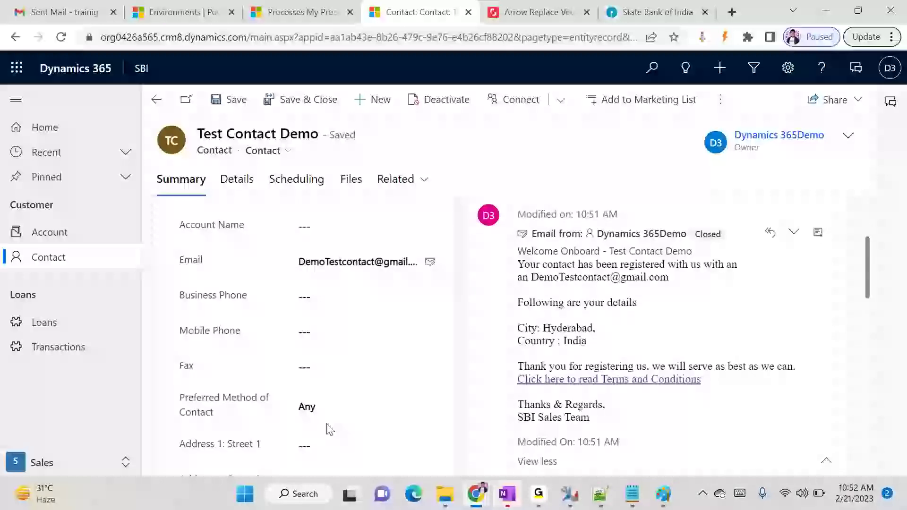
scroll(529, 355, up, 2)
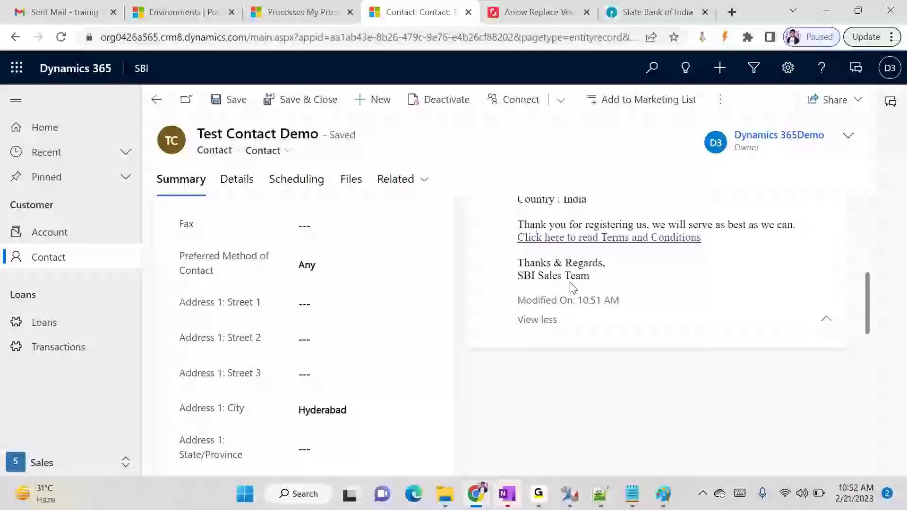
scroll(570, 286, up, 2)
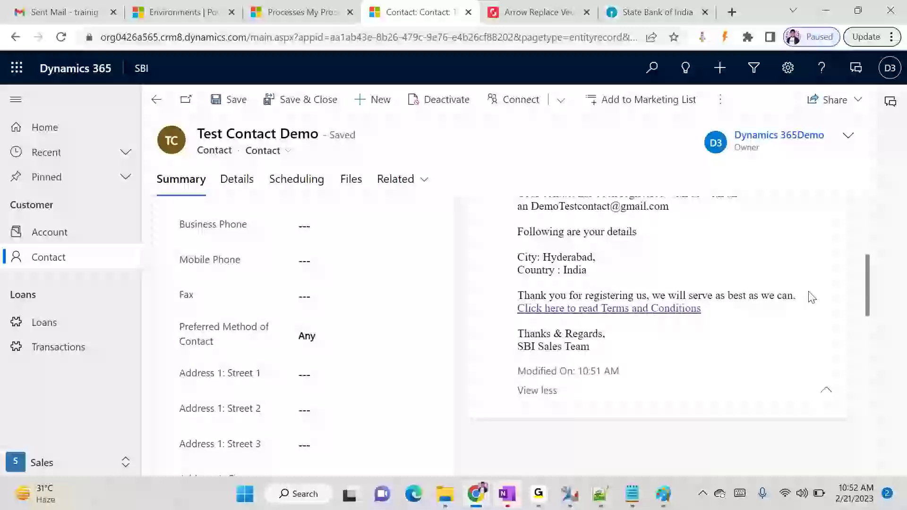
Open the email's Terms and Conditions link and scroll through the Terms of Use page
click(586, 309)
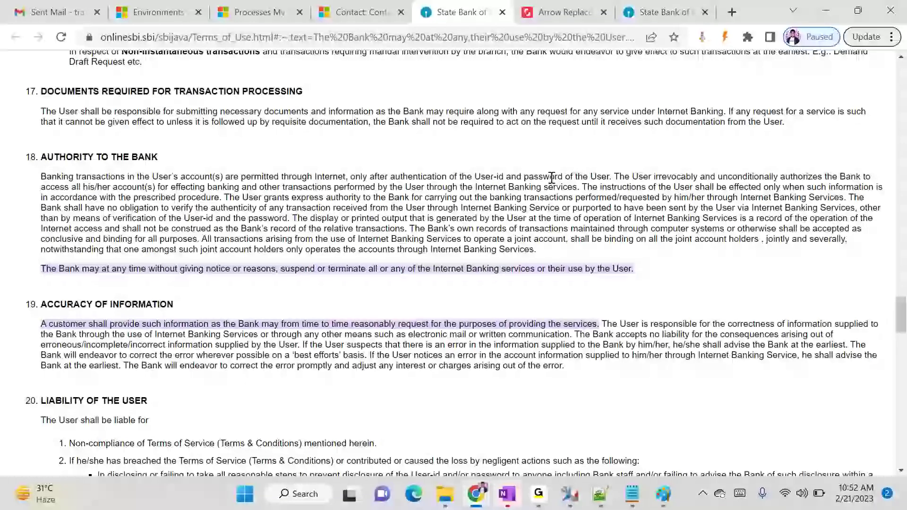
scroll(565, 318, up, 10)
scroll(567, 318, down, 15)
scroll(567, 318, up, 17)
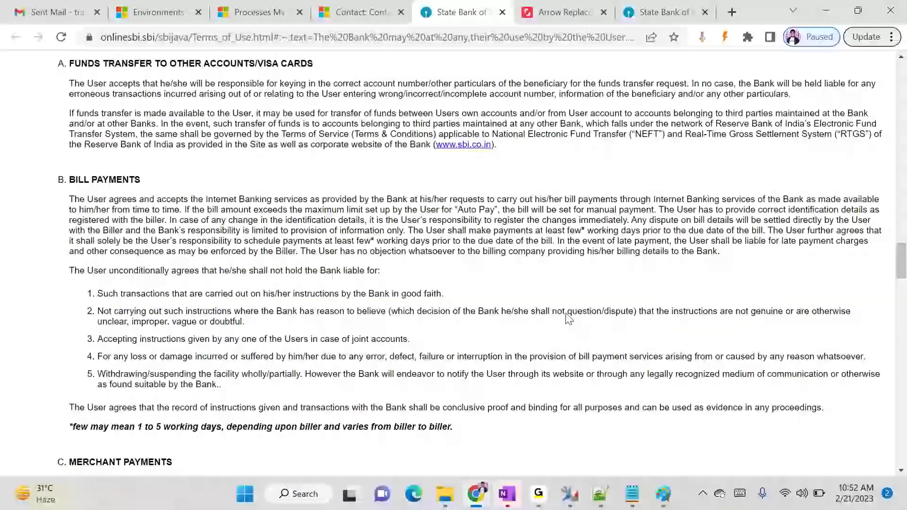
scroll(569, 319, up, 5)
click(502, 12)
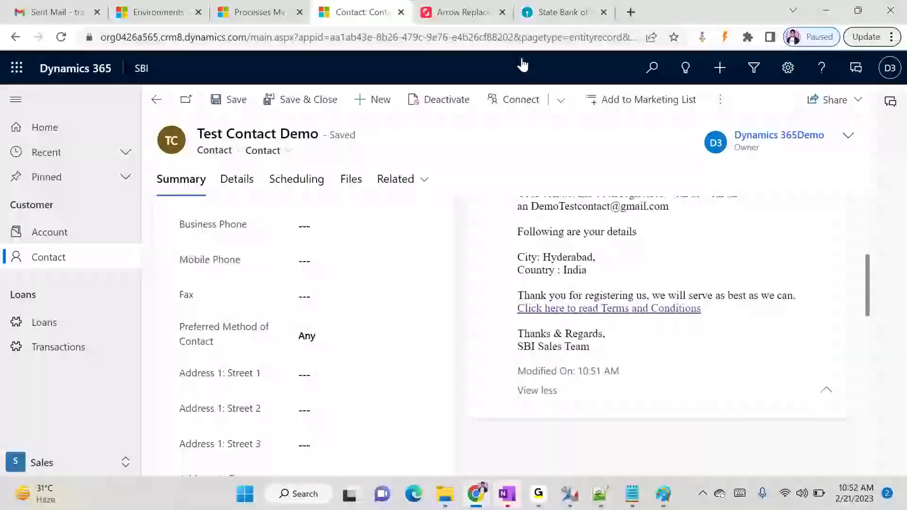
scroll(456, 341, down, 3)
scroll(449, 340, up, 5)
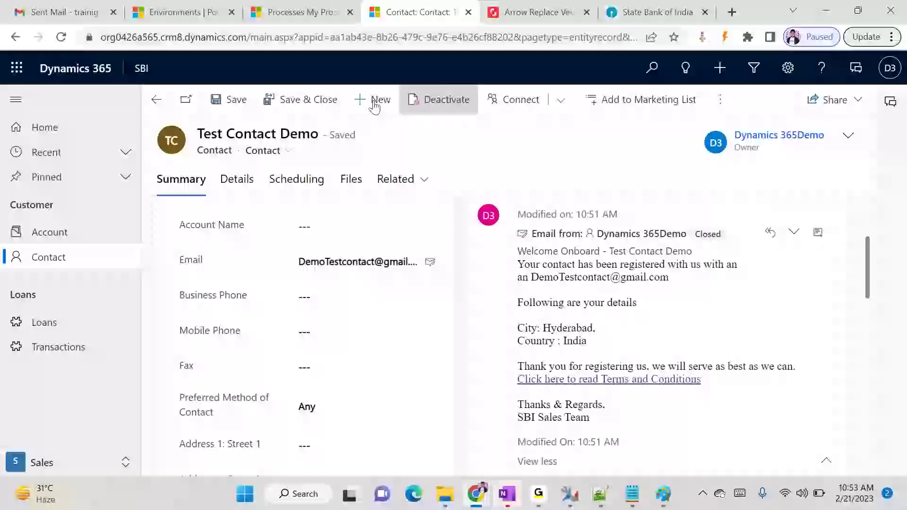
Start a new email template of type Global from Settings > Templates > Email Templates
click(295, 12)
click(249, 81)
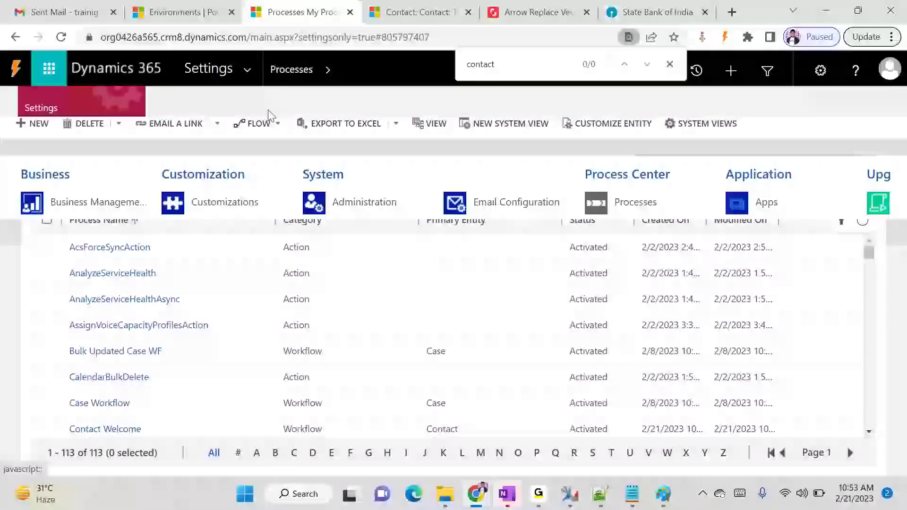
click(71, 244)
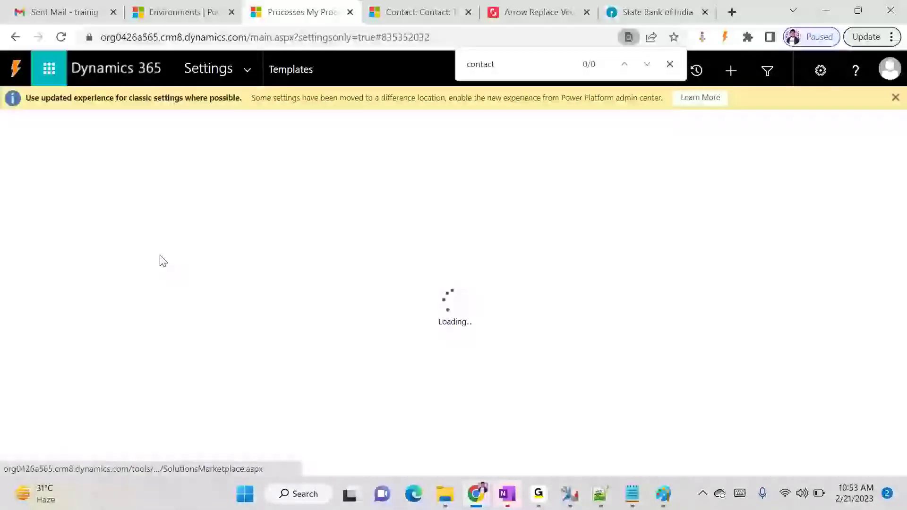
click(74, 230)
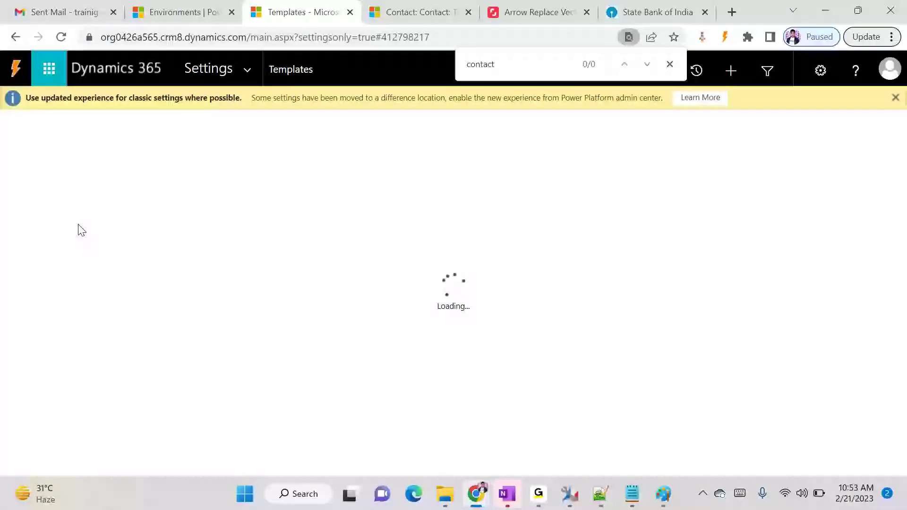
click(27, 153)
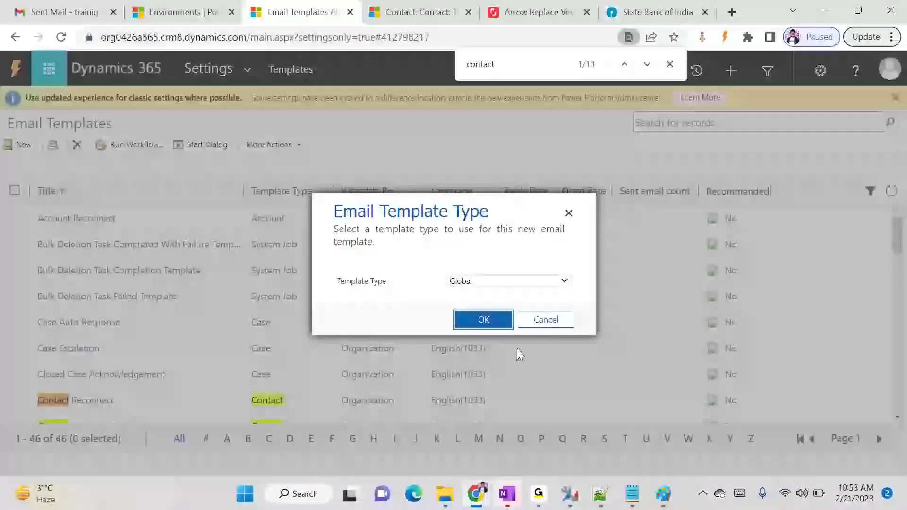
click(493, 281)
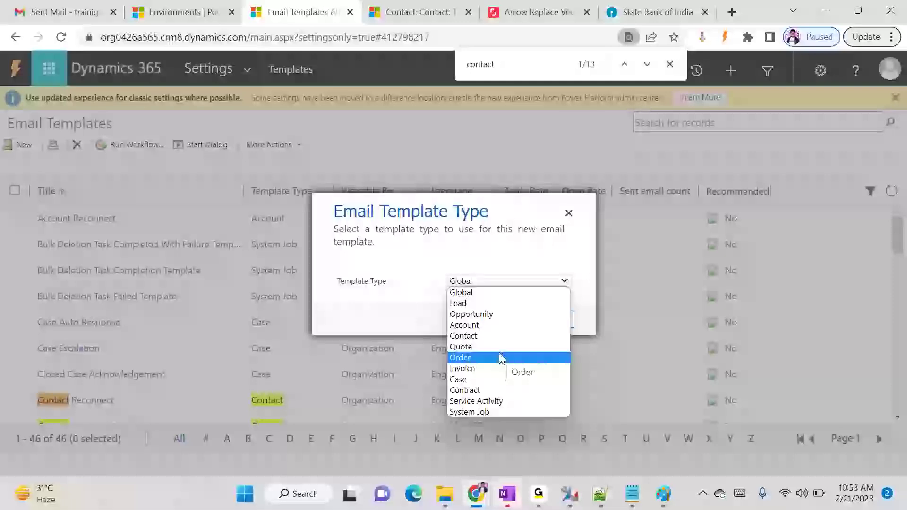
click(481, 294)
click(494, 320)
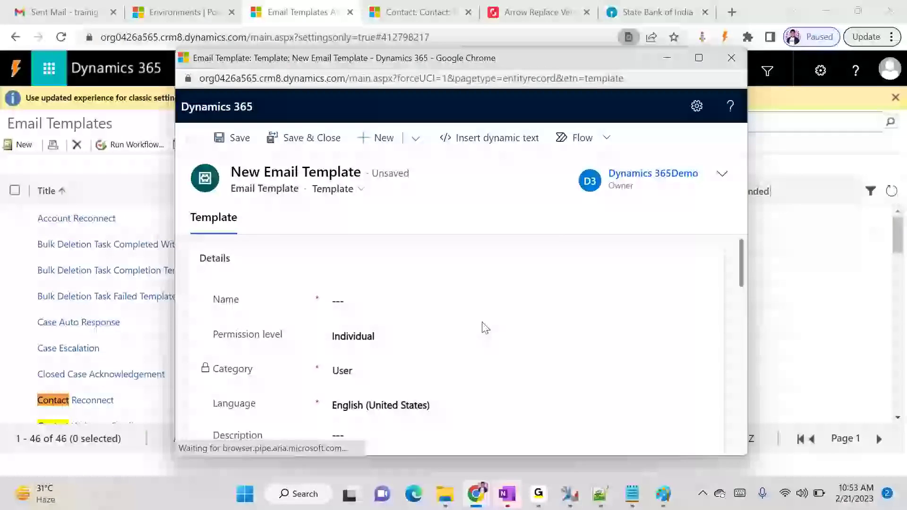
click(434, 307)
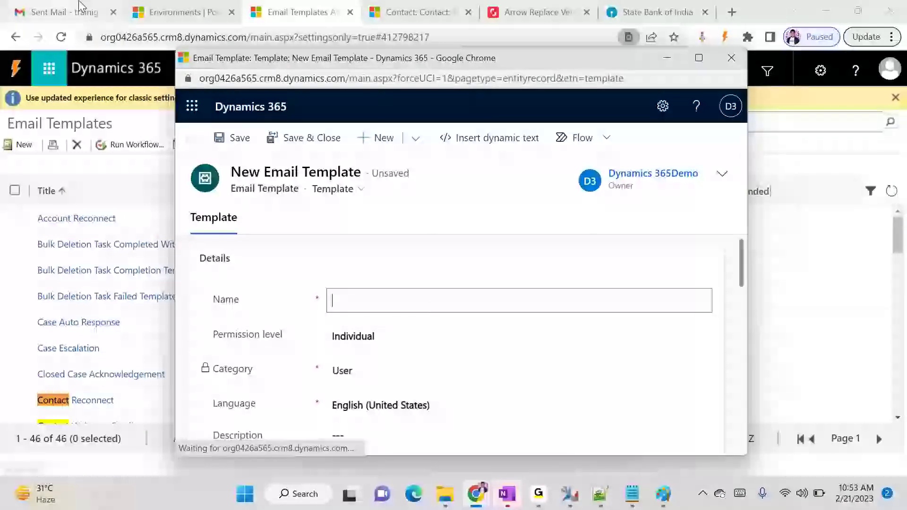
Return to the Test Contact Demo record and open the Loans list
click(184, 12)
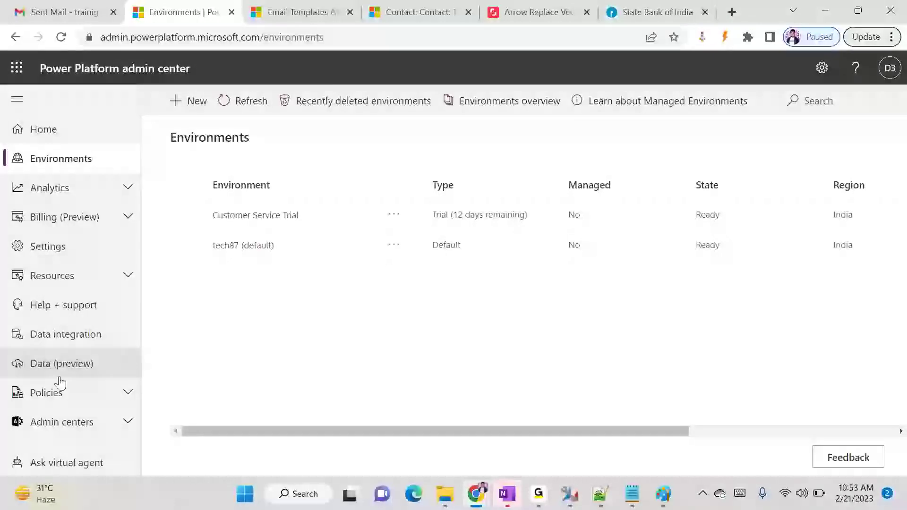
click(399, 5)
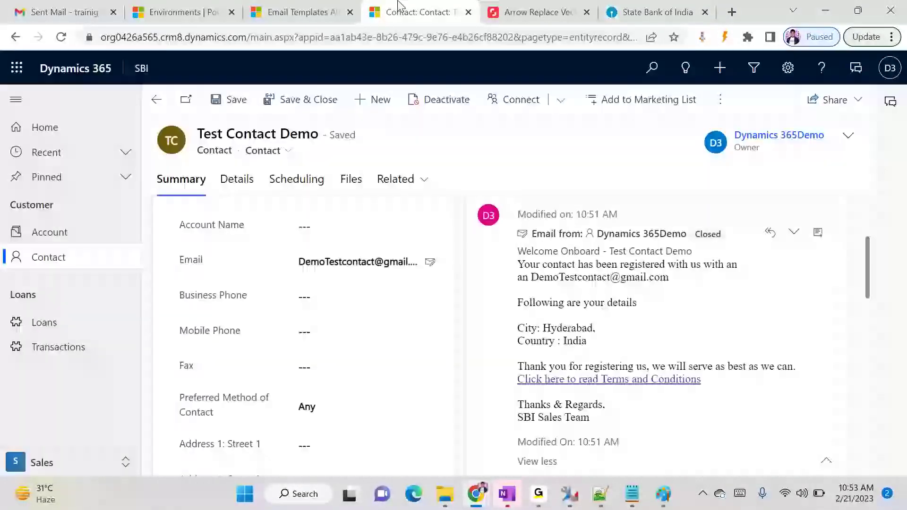
click(60, 326)
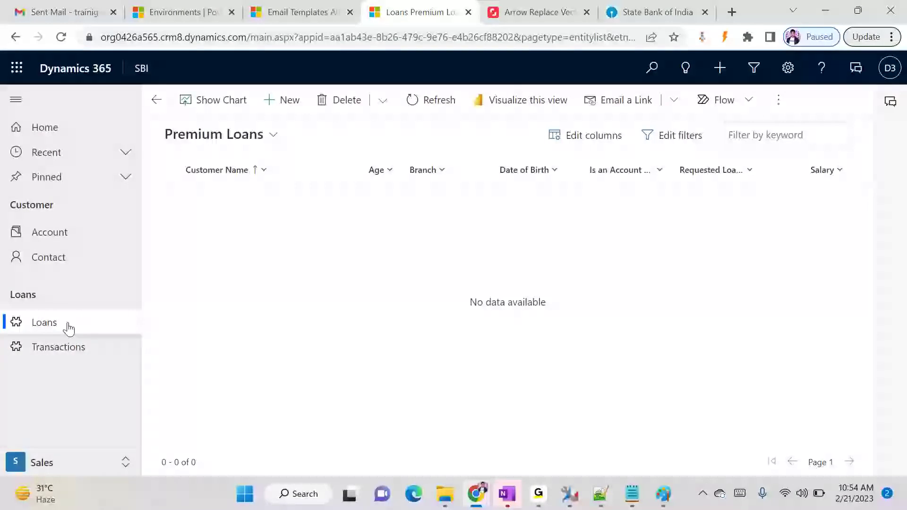
Start a new loan record, then return to the Email Templates list
click(281, 100)
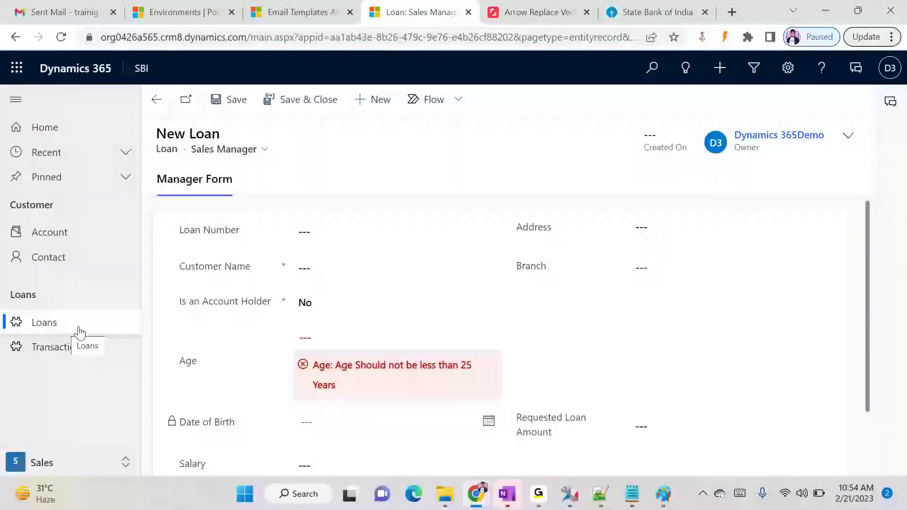
click(76, 326)
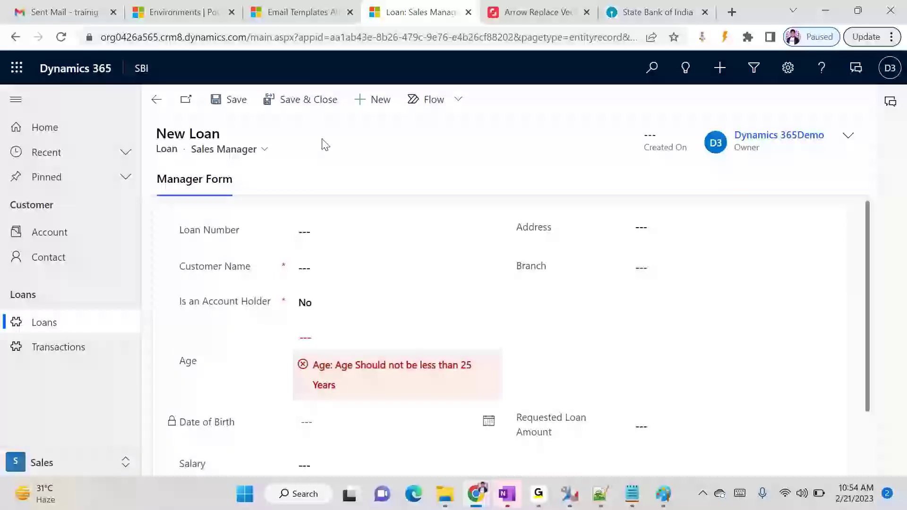
click(307, 6)
Name the new email template 'Loan Email Template', correcting a typo in the name
mouse_move(476, 494)
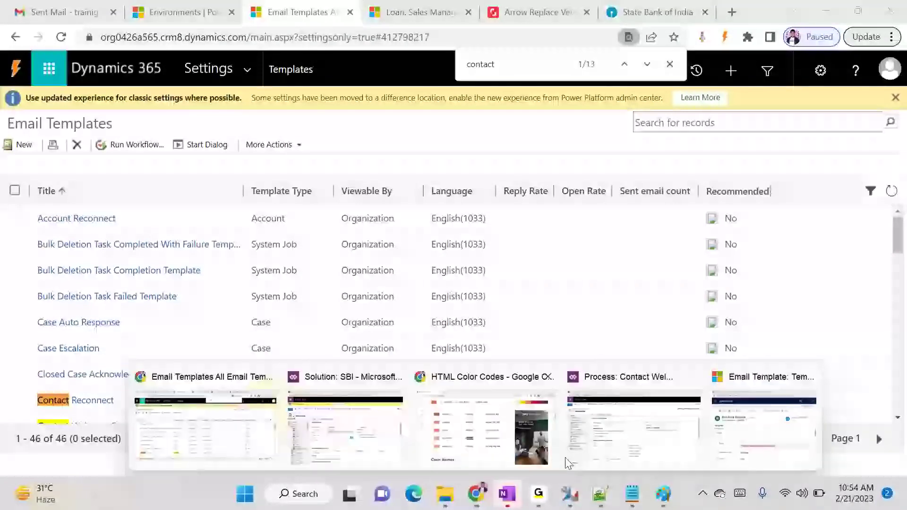
click(745, 425)
click(416, 319)
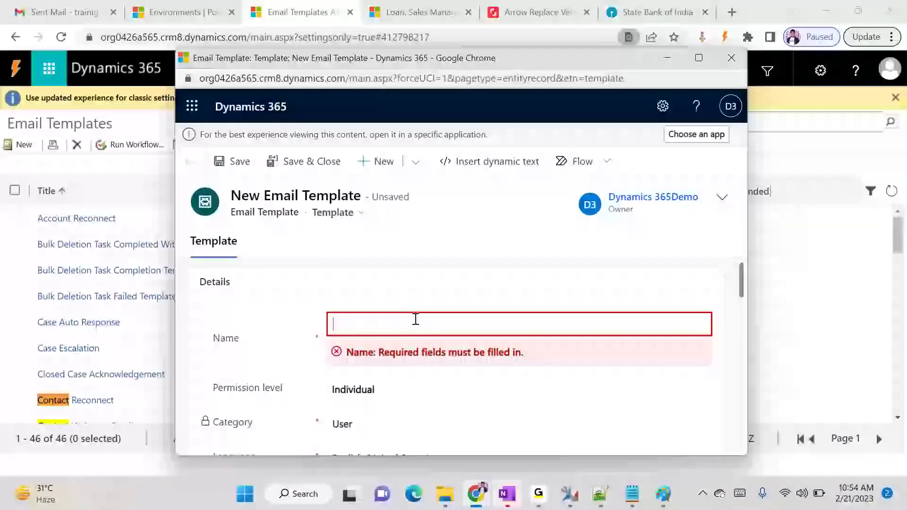
text(Loan Email Template)
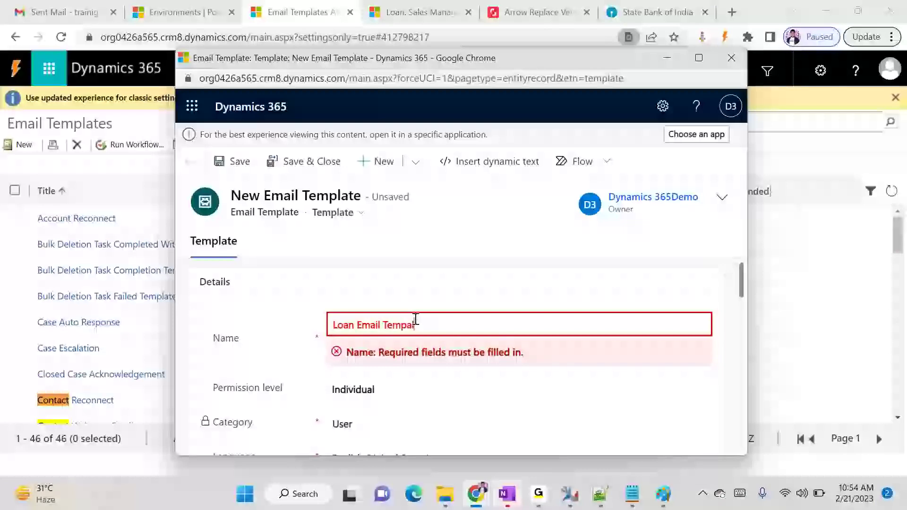
scroll(417, 321, down, 1)
scroll(417, 325, up, 1)
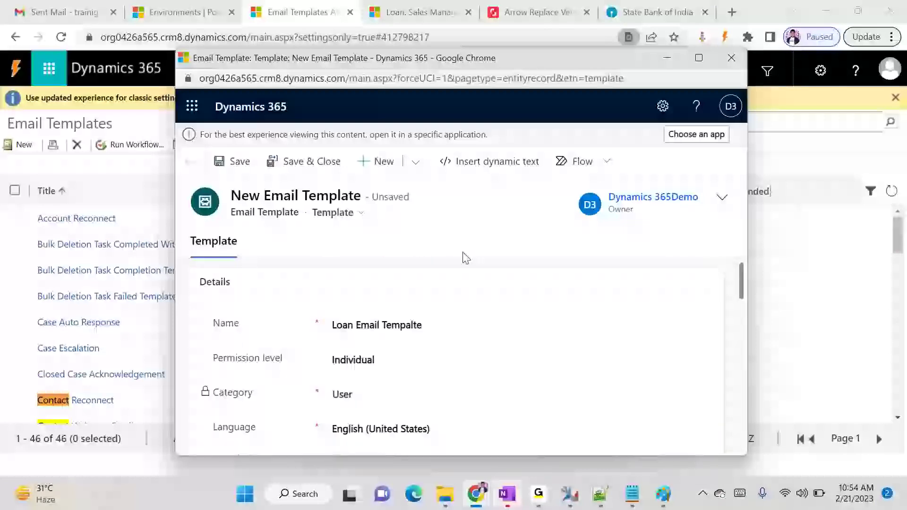
click(414, 326)
key(BackSpace)
key(BackSpace)
text(la)
scroll(429, 346, down, 2)
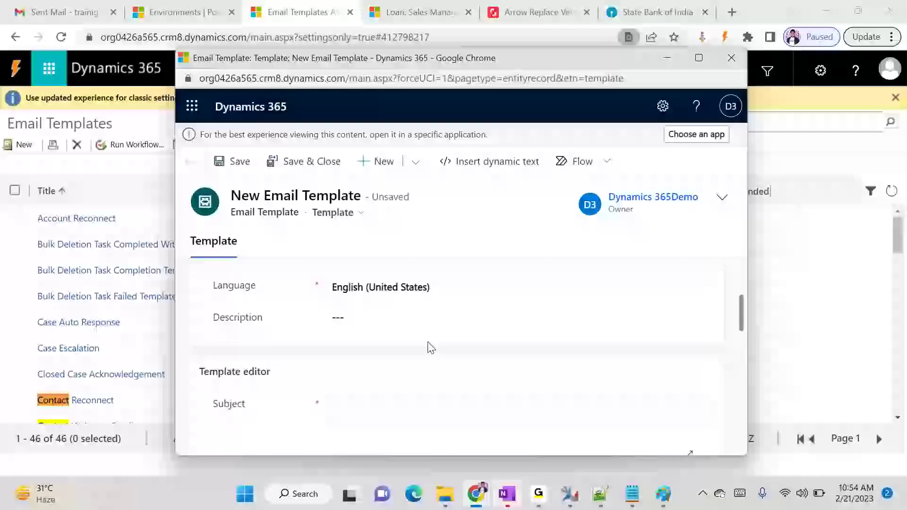
scroll(427, 346, up, 1)
Set the permission level to Organization and begin the subject with 'Loan Created #'
click(379, 289)
click(372, 308)
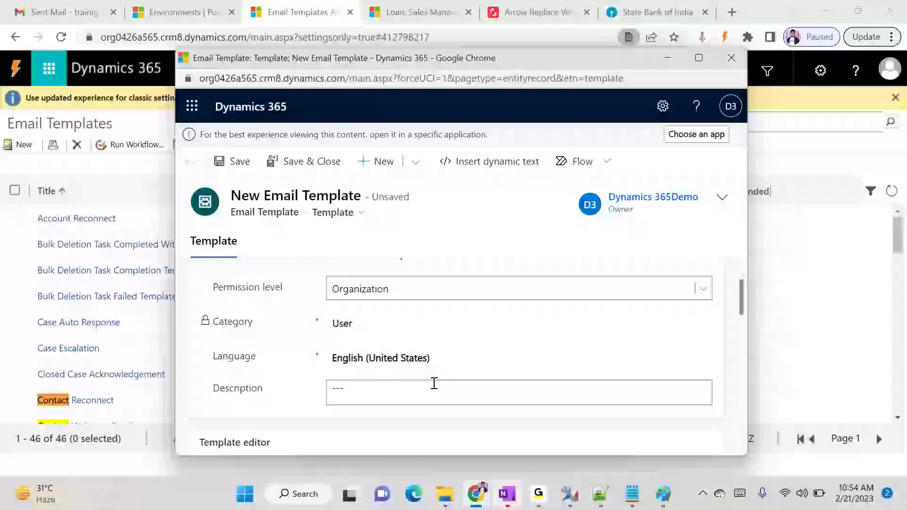
scroll(350, 400, down, 1)
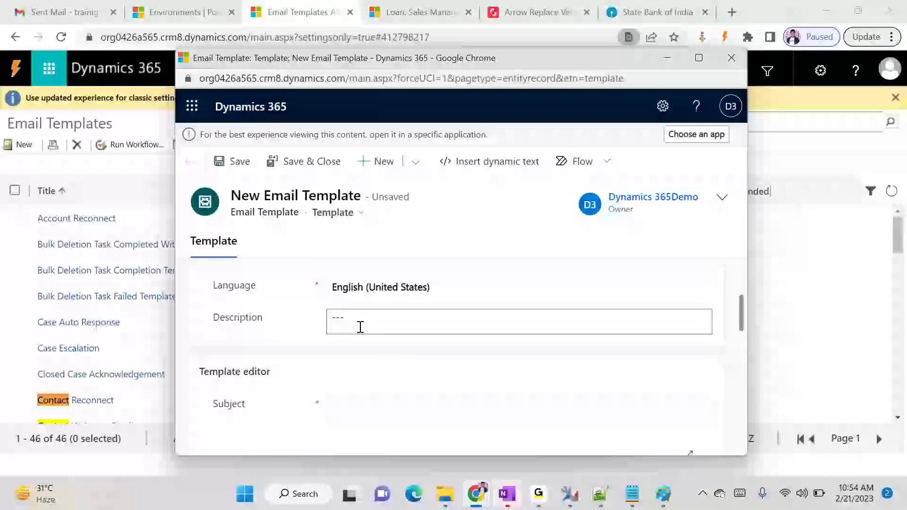
scroll(360, 331, down, 2)
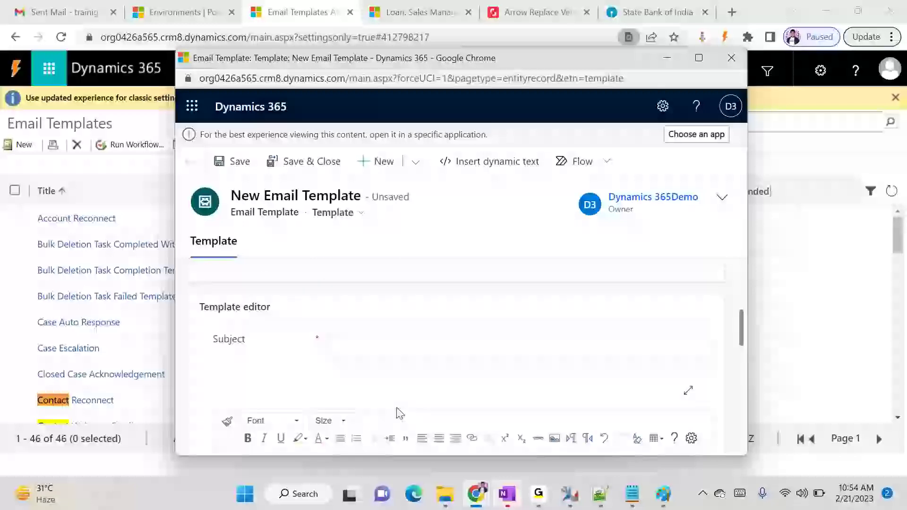
click(366, 344)
text(Lo)
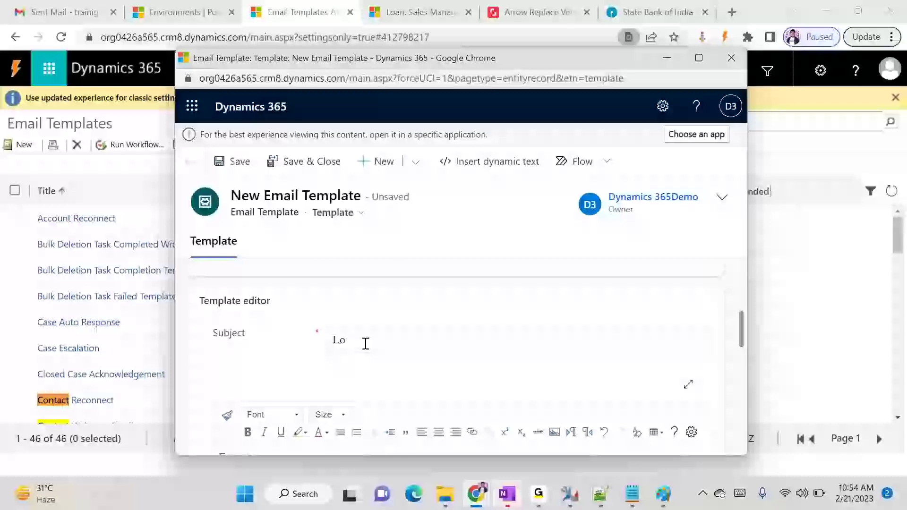
text(an Created #)
On the New Loan form, show field logical names and select the Loan Number name sbi_loannumber
click(402, 12)
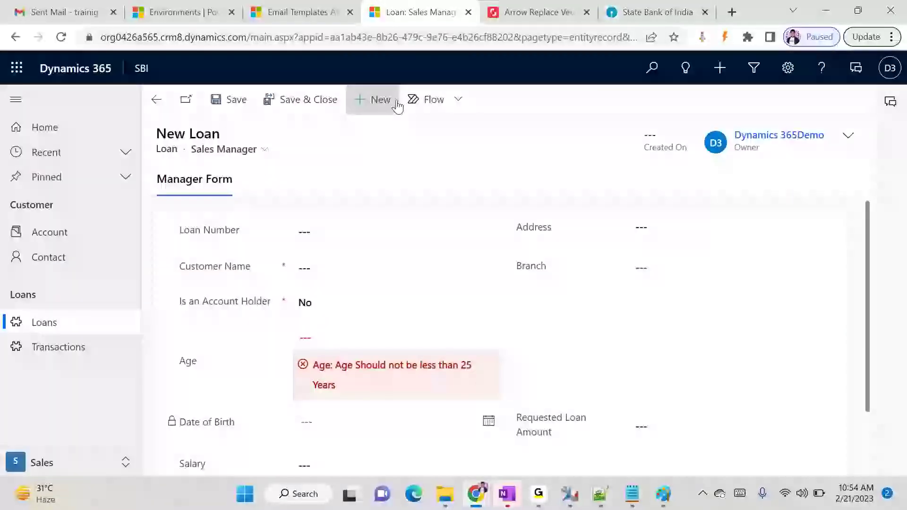
click(702, 37)
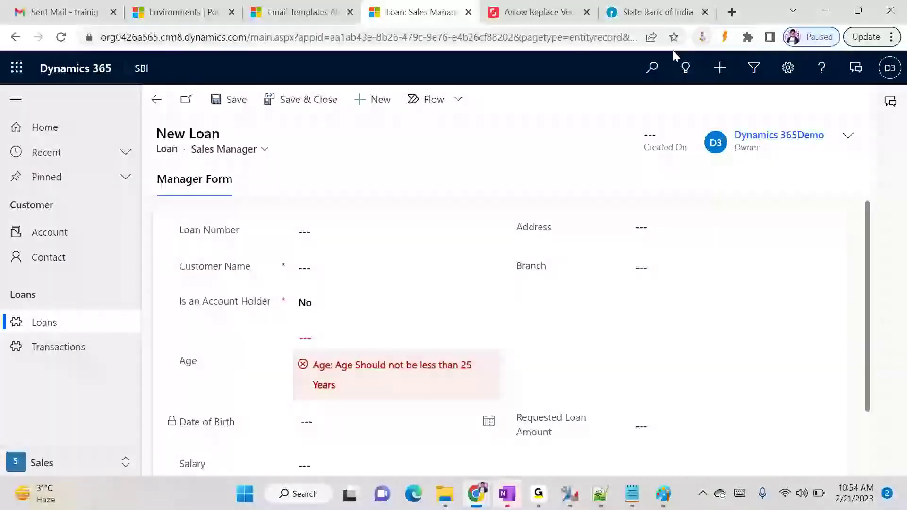
click(352, 144)
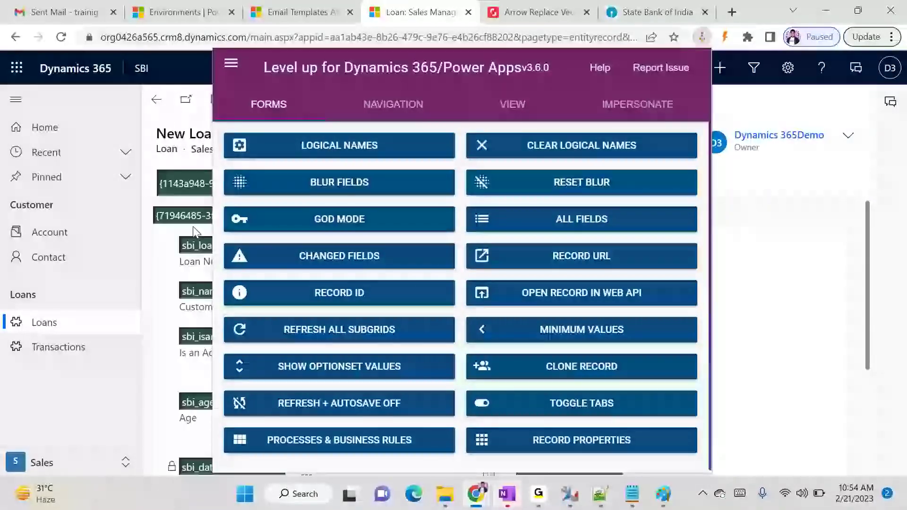
click(191, 259)
double_click(204, 246)
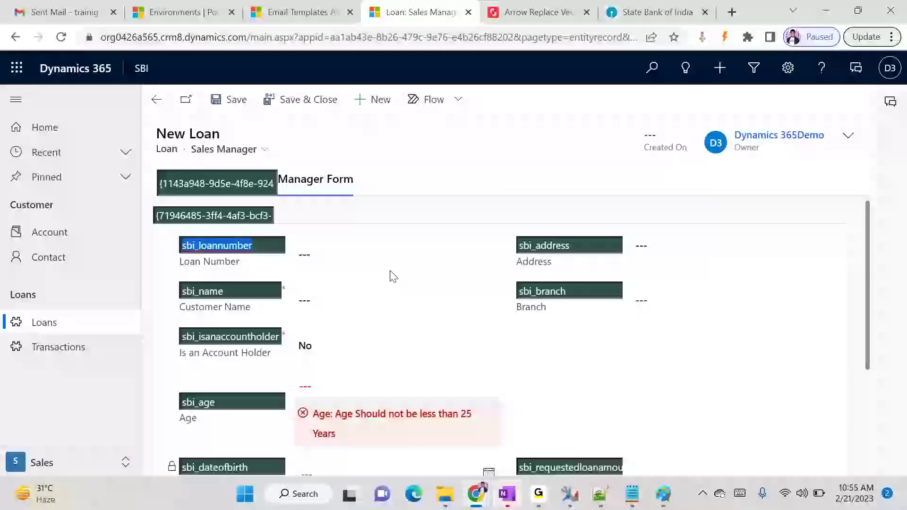
Confirm the entity name sbi_loan in the page address, then bring up the Contact Welcome process window
click(529, 37)
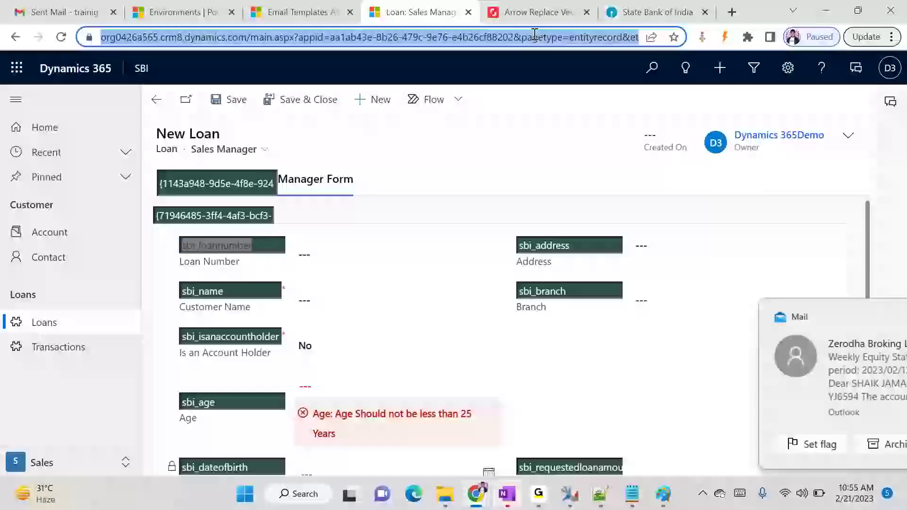
key(End)
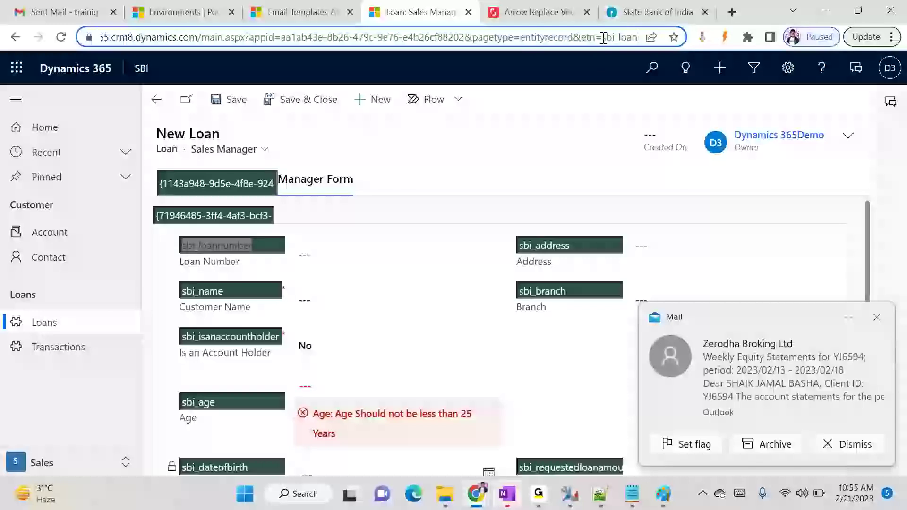
drag(602, 37, 639, 37)
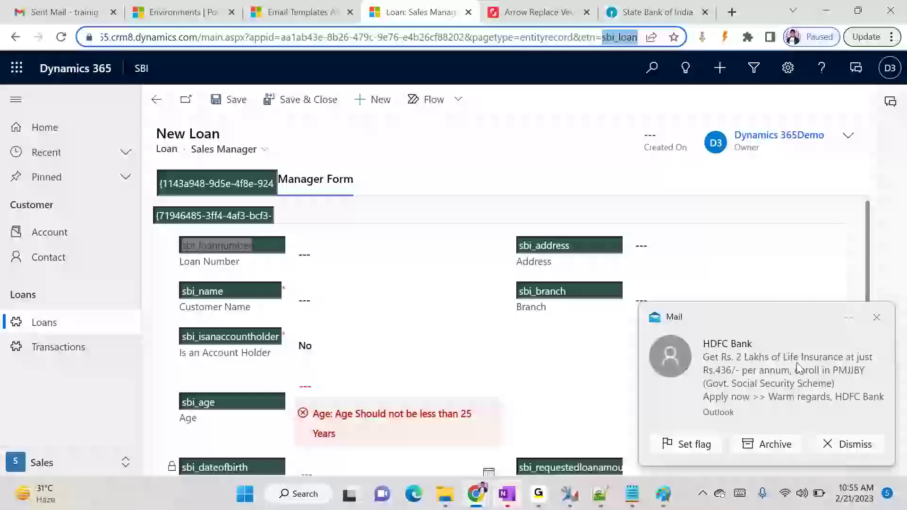
mouse_move(458, 509)
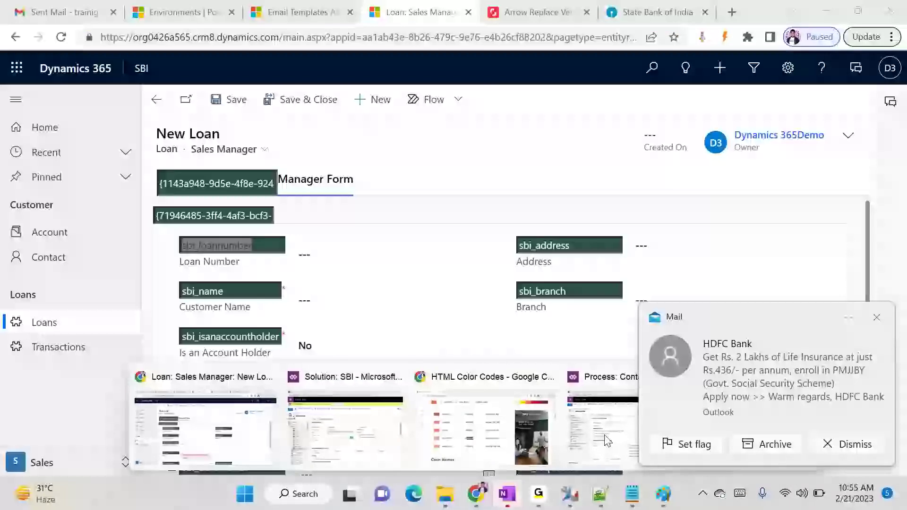
click(605, 440)
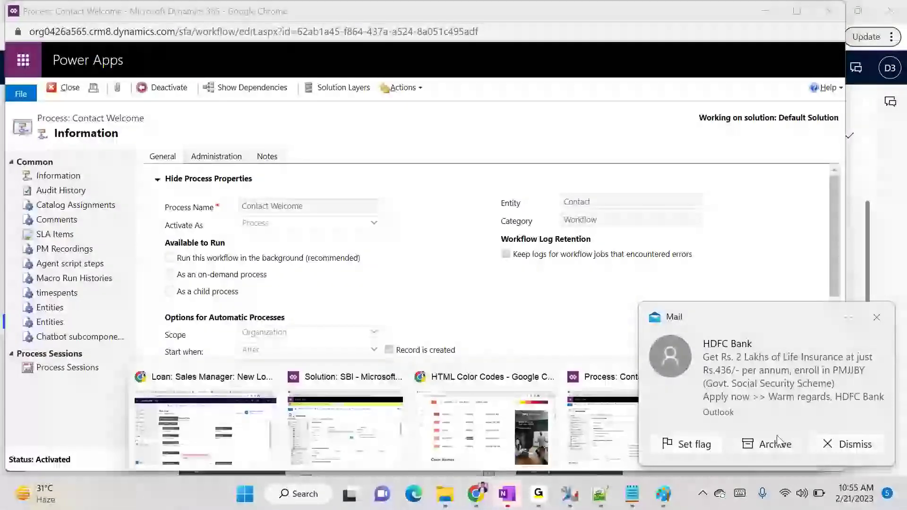
click(838, 447)
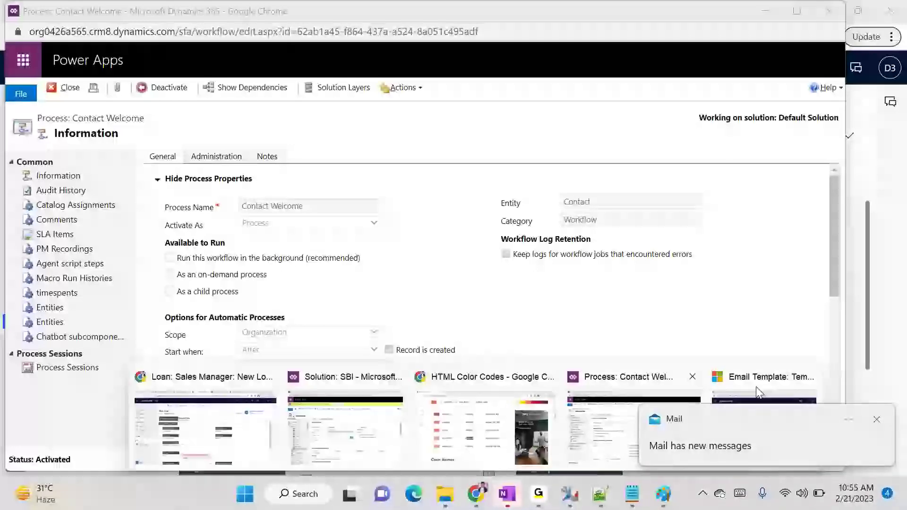
click(634, 433)
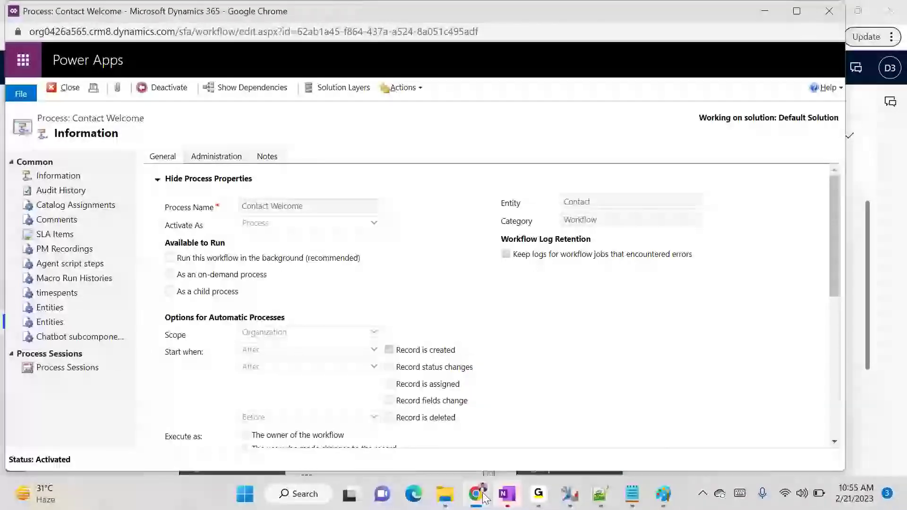
Complete the subject as 'Loan Created #{!sbi_loan:sbi_loannumber}' using the sbi_loannumber name copied from the Loan form
mouse_move(476, 494)
click(756, 419)
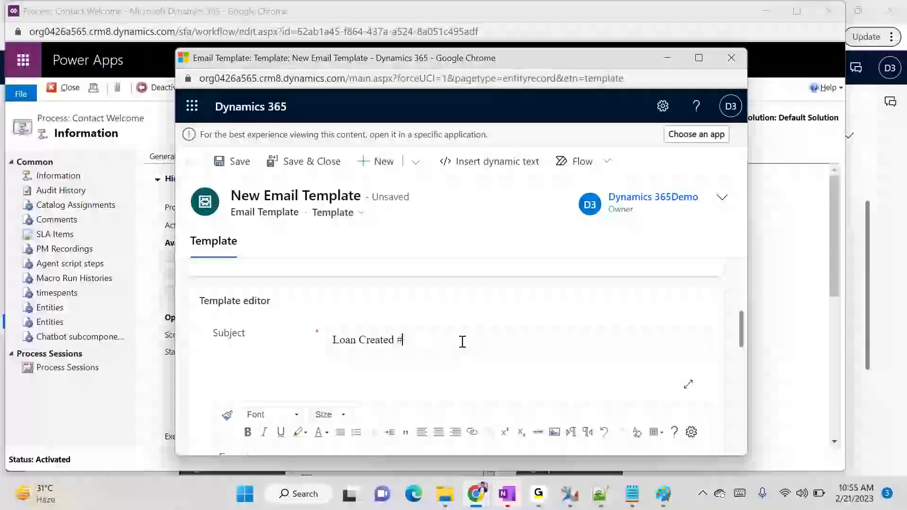
text({)
text({!)
text(sbi_loan:)
mouse_move(476, 493)
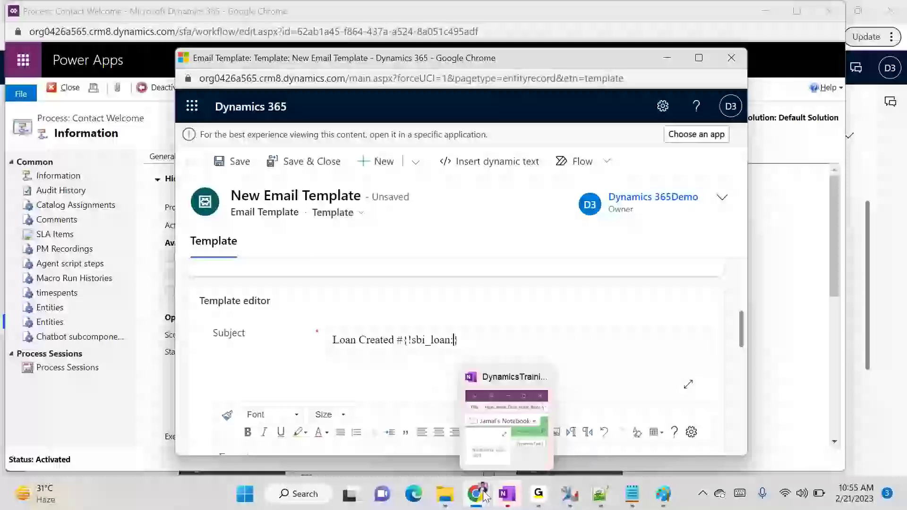
click(187, 432)
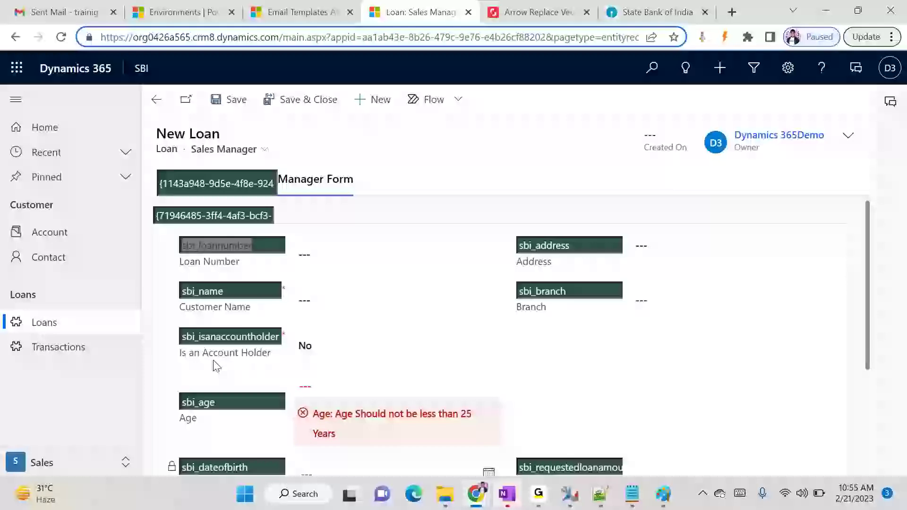
double_click(218, 246)
key(ctrl+c)
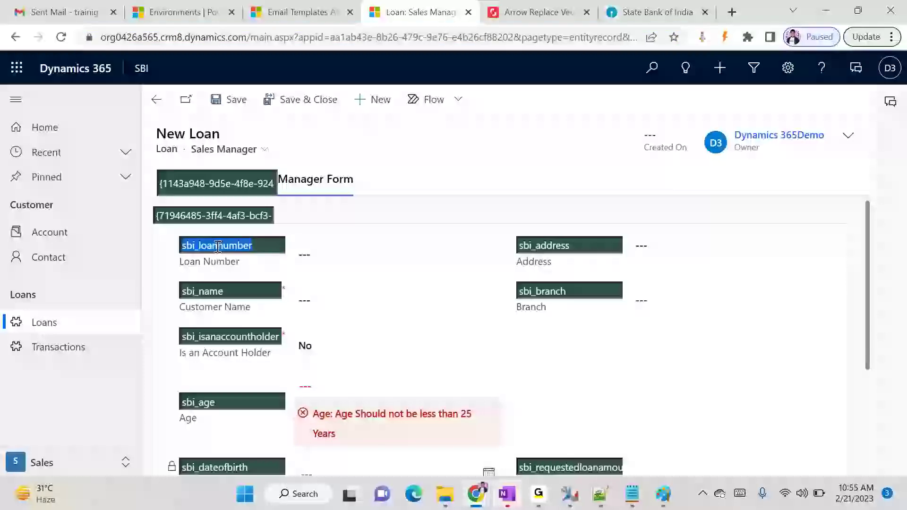
key(alt+Tab)
key(ctrl+v)
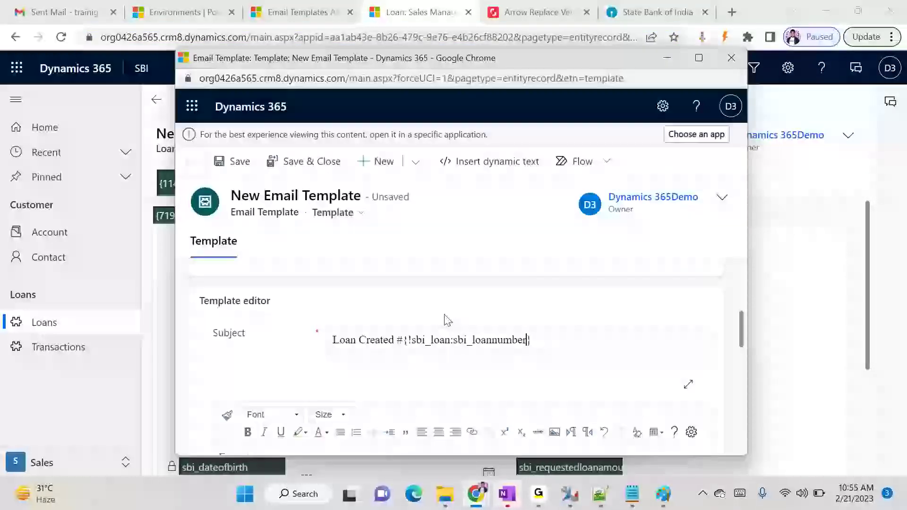
scroll(566, 362, down, 1)
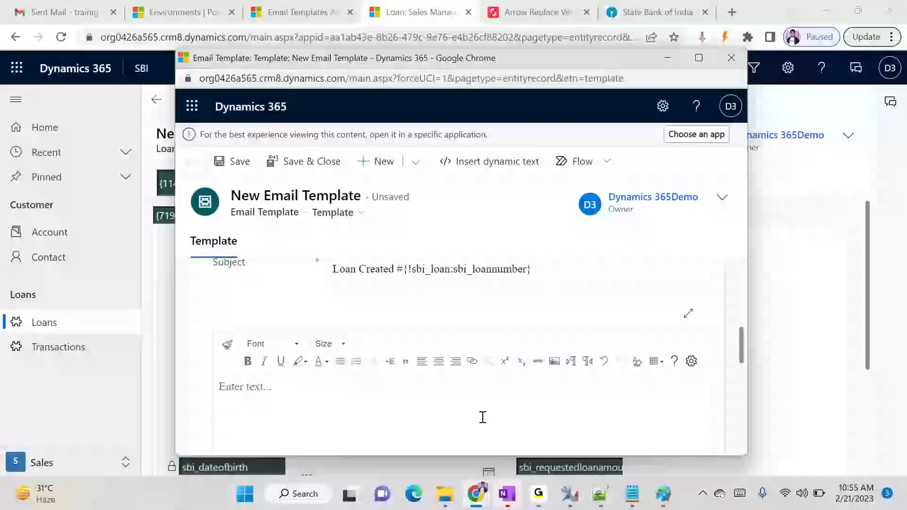
Type the body text: 'Hello,' then 'Your Loan requested has been created, we will get in touch with you ASAP'
click(322, 403)
text(Hello)
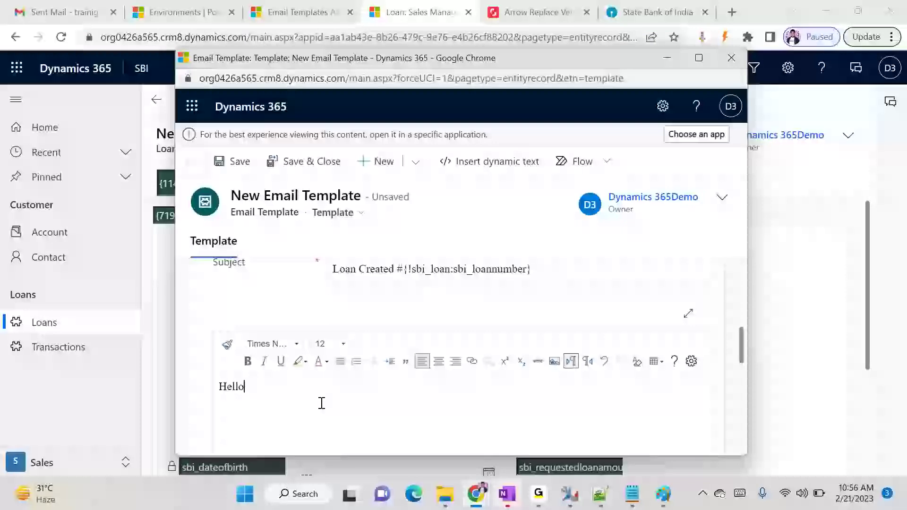
text(Your Loan requ)
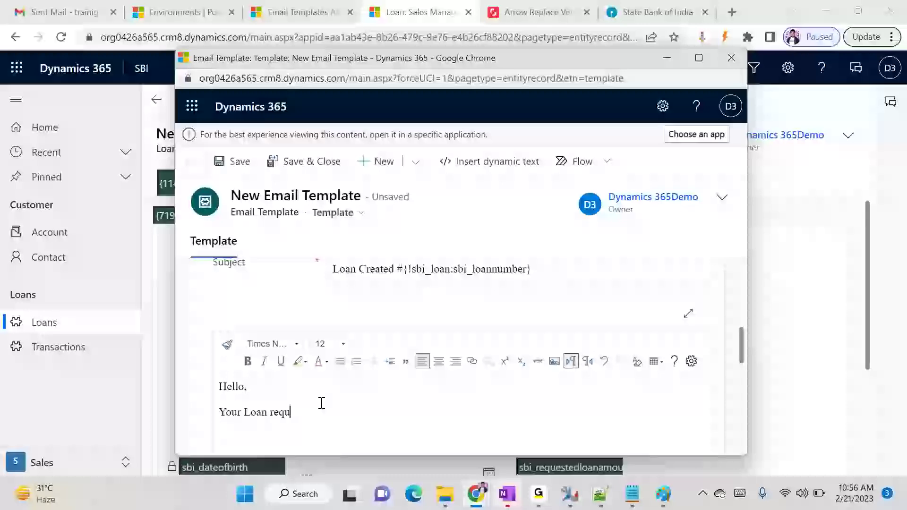
text(ested has been created wi)
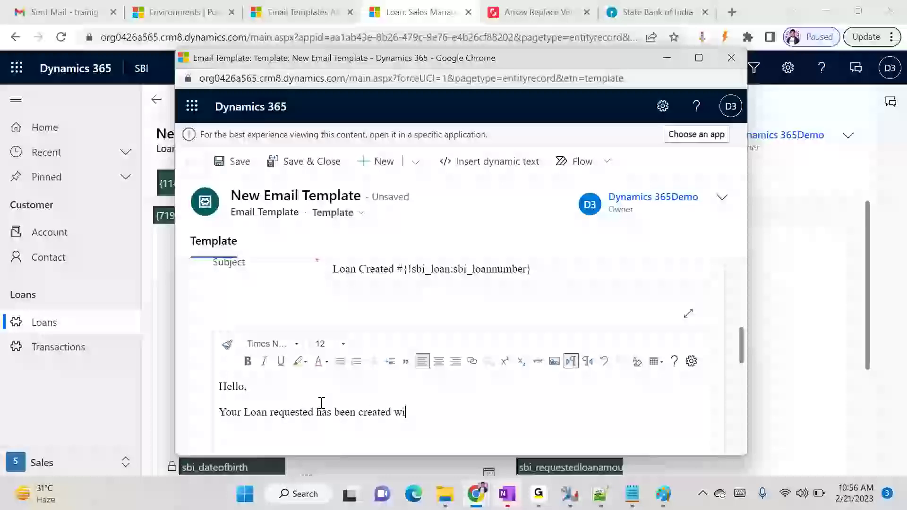
text( we will get in touch with you )
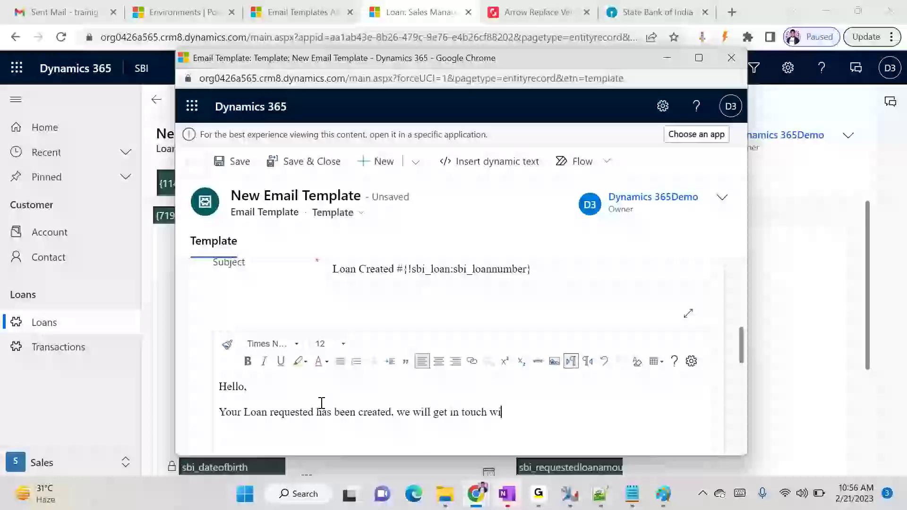
text(ASAP)
scroll(320, 399, up, 1)
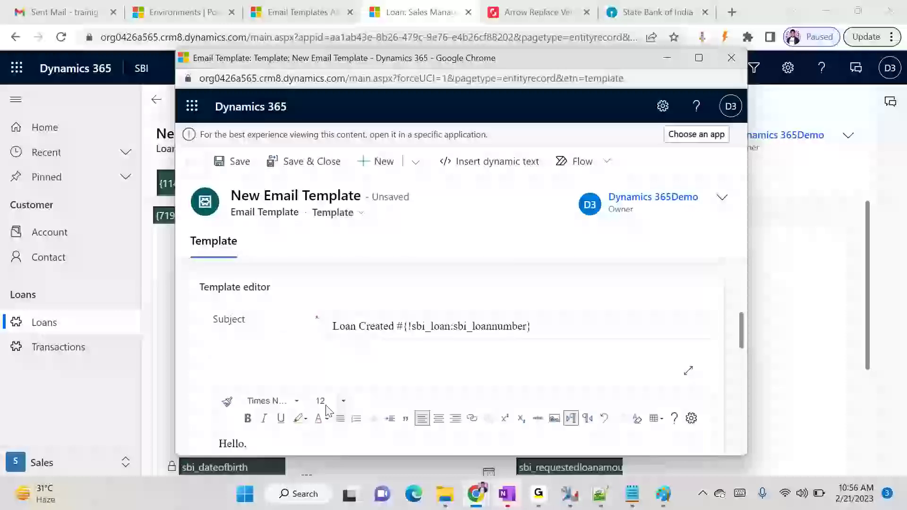
scroll(279, 307, down, 3)
Try to save the email template and expand the details of the resulting error
click(232, 161)
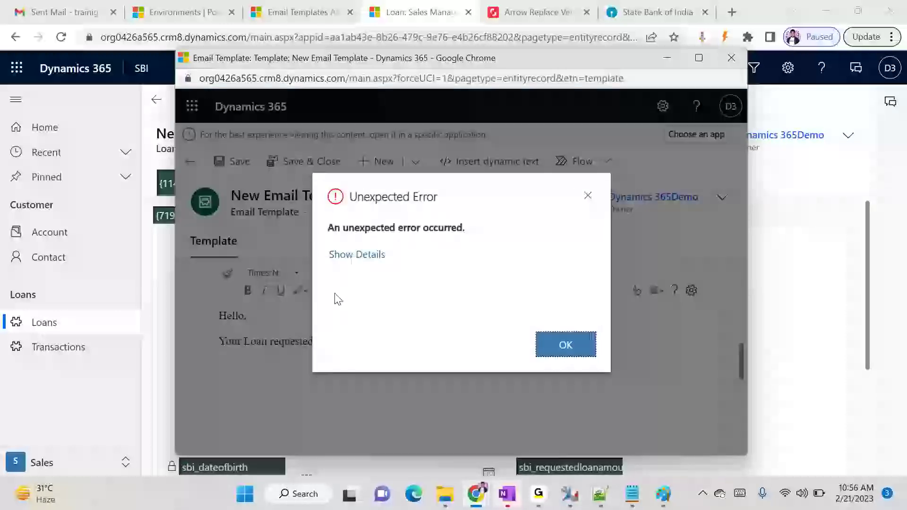
click(375, 254)
scroll(422, 288, down, 1)
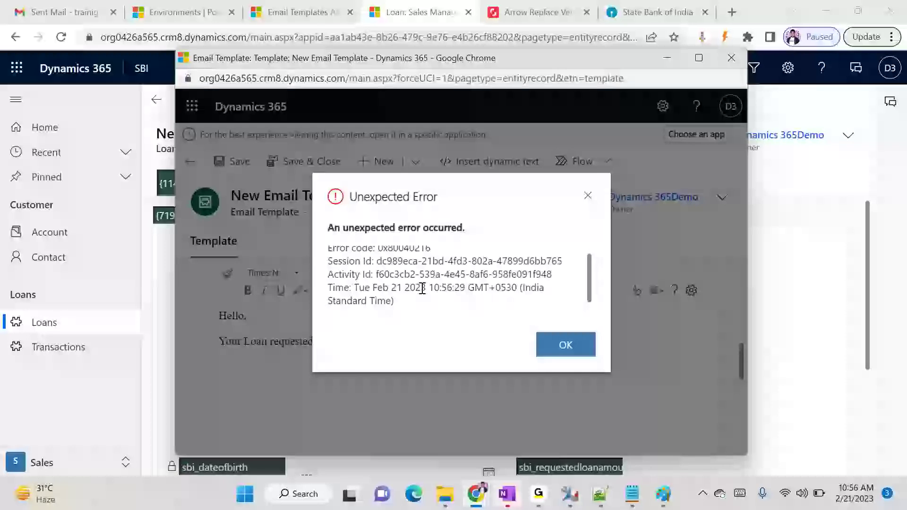
Download the ErrorDetails log to Downloads, replacing the old file, and read it in Notepad
click(392, 311)
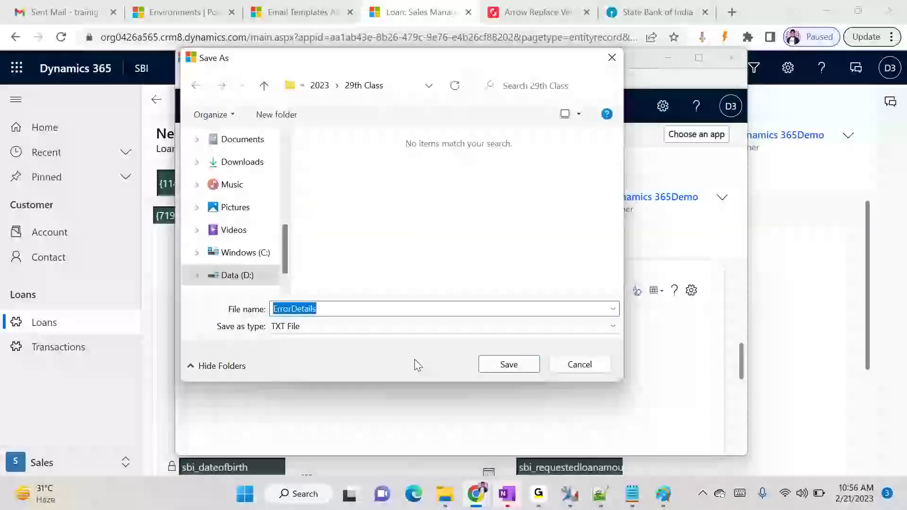
click(243, 162)
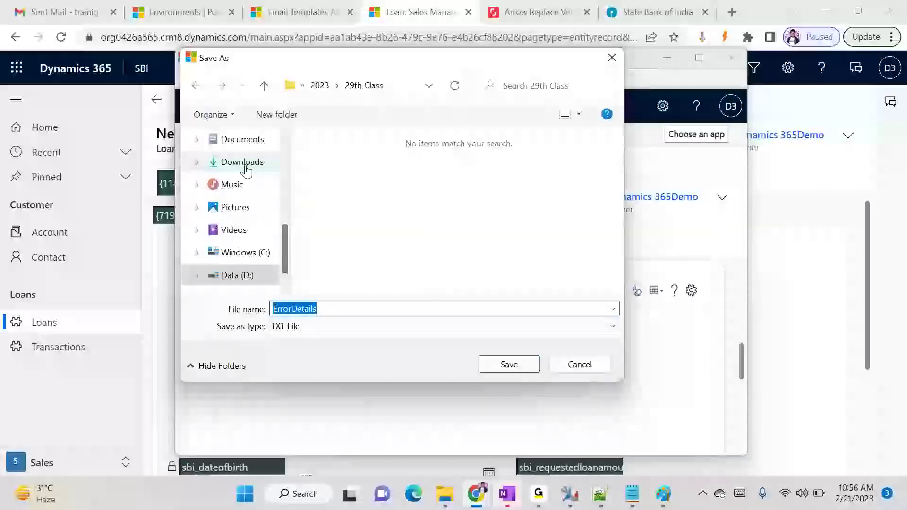
click(513, 364)
click(496, 252)
click(255, 435)
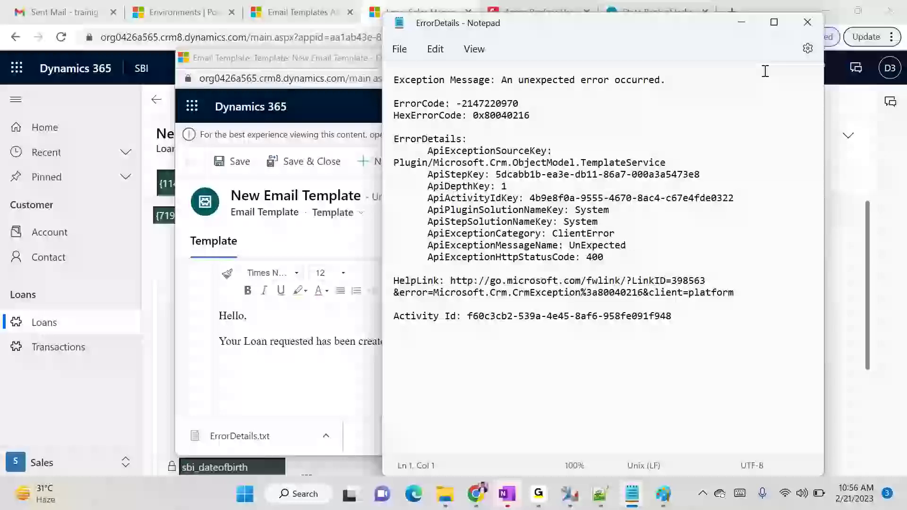
click(807, 24)
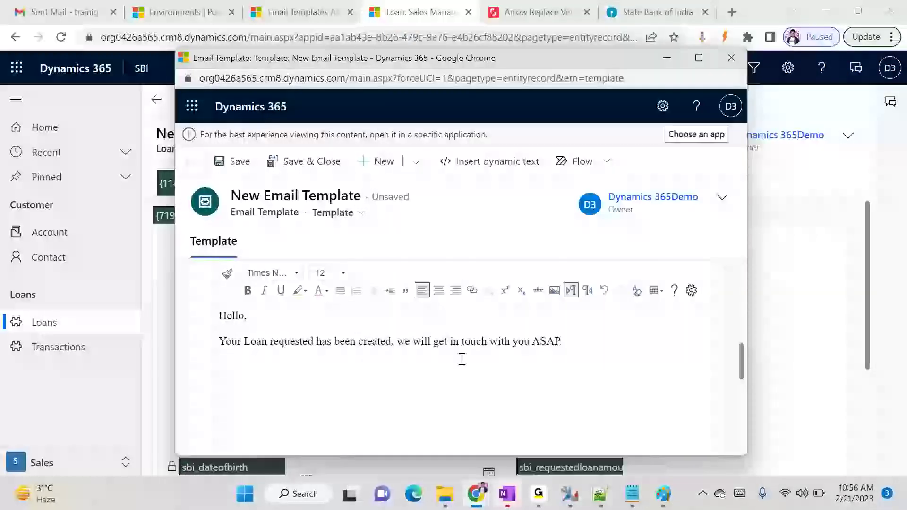
scroll(461, 356, up, 3)
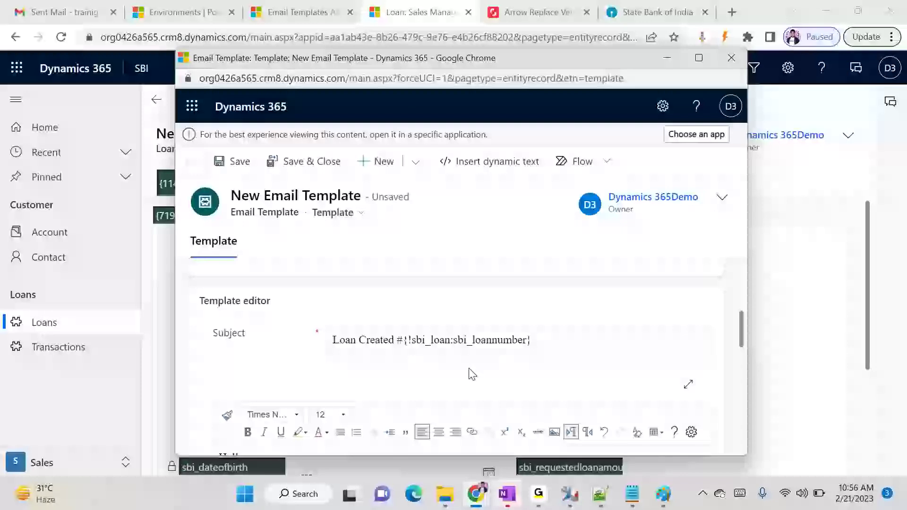
Close the Process: Contact Welcome window
click(458, 341)
mouse_move(480, 494)
click(657, 419)
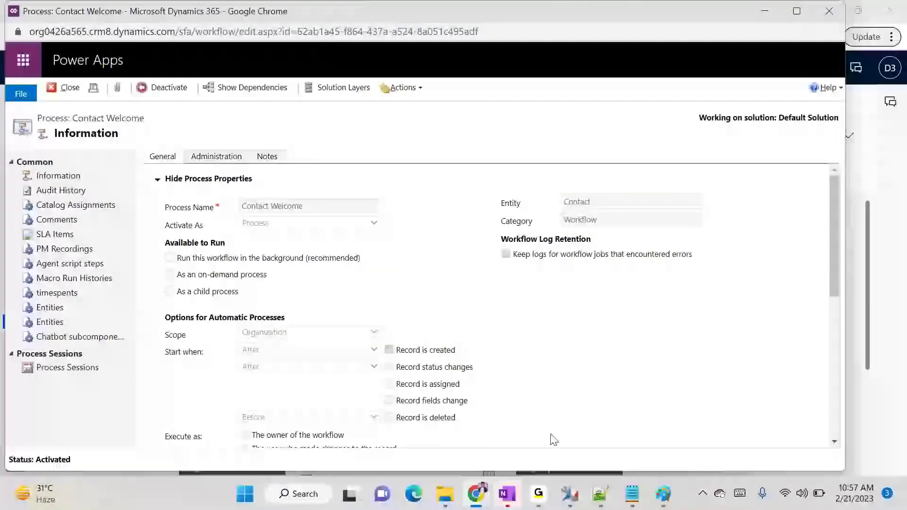
click(829, 10)
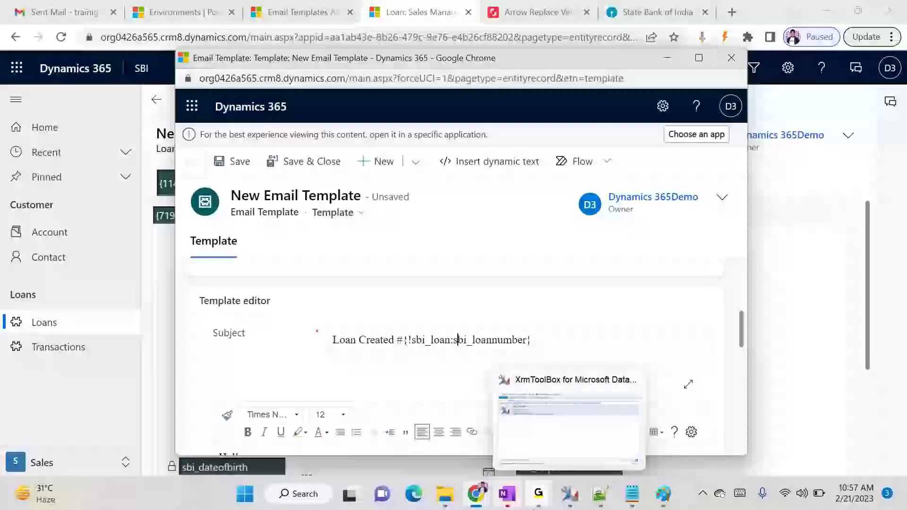
Find the Loan entity's schema name, sbi_loan, in the SBI solution's entity list
mouse_move(477, 494)
click(425, 411)
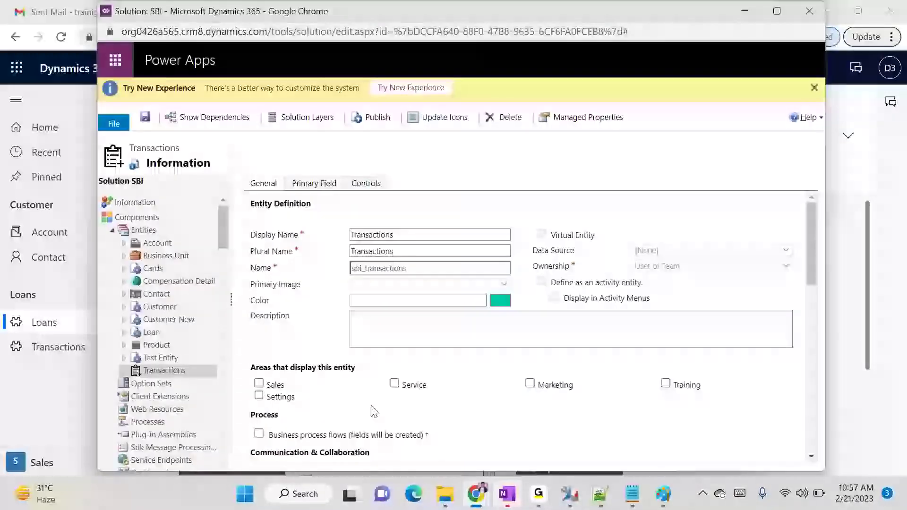
click(168, 234)
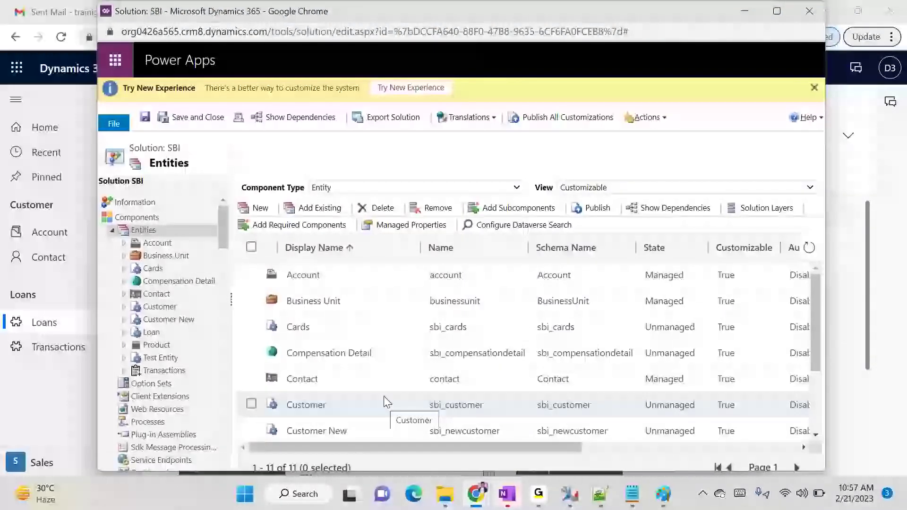
scroll(380, 369, down, 2)
scroll(381, 369, down, 1)
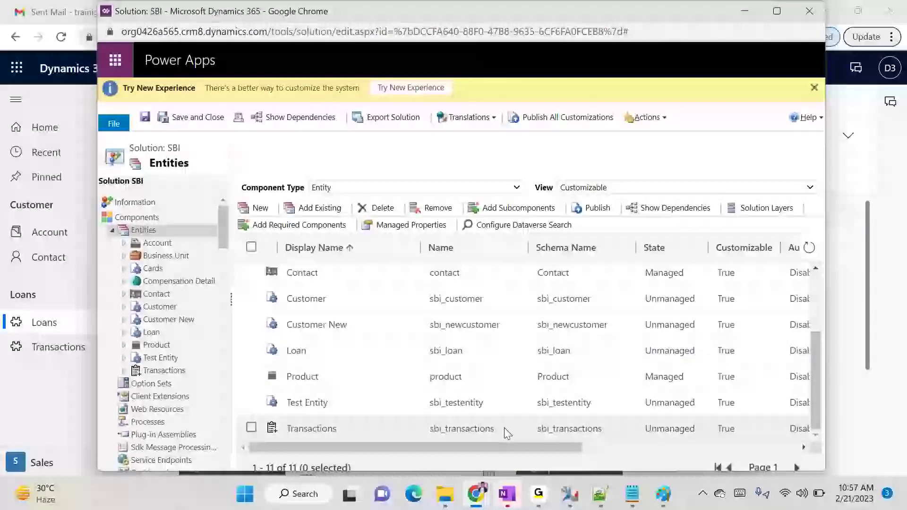
drag(504, 447, 444, 438)
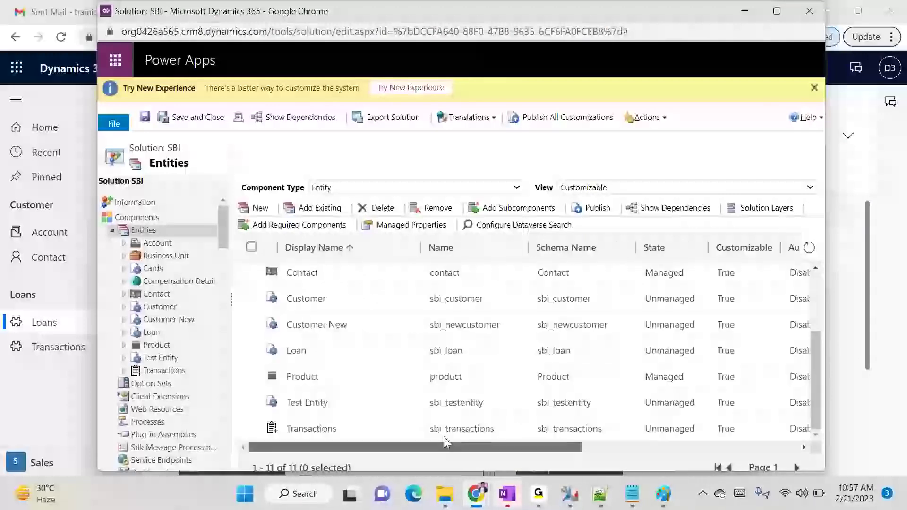
key(alt+Tab)
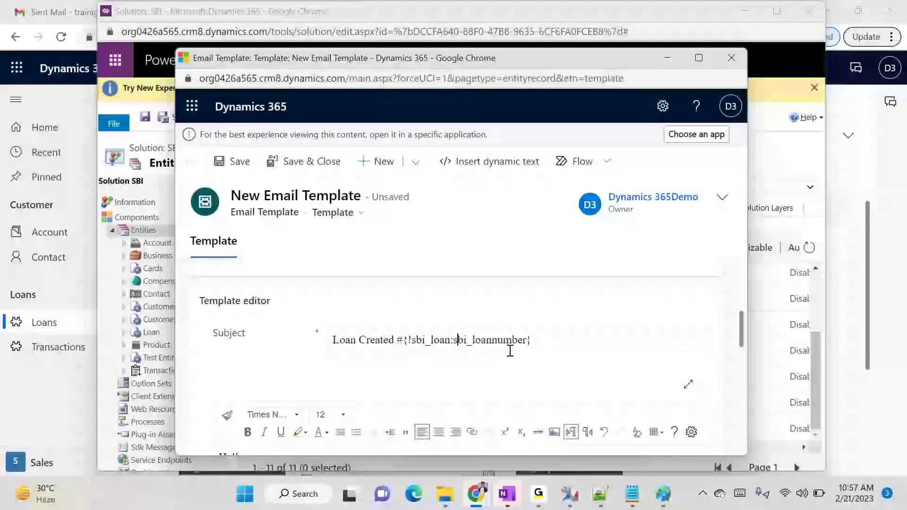
Change the subject placeholder's sbi_loan to sbi_Loan and save the template
click(433, 341)
key(BackSpace)
text(l)
key(BackSpace)
text(L)
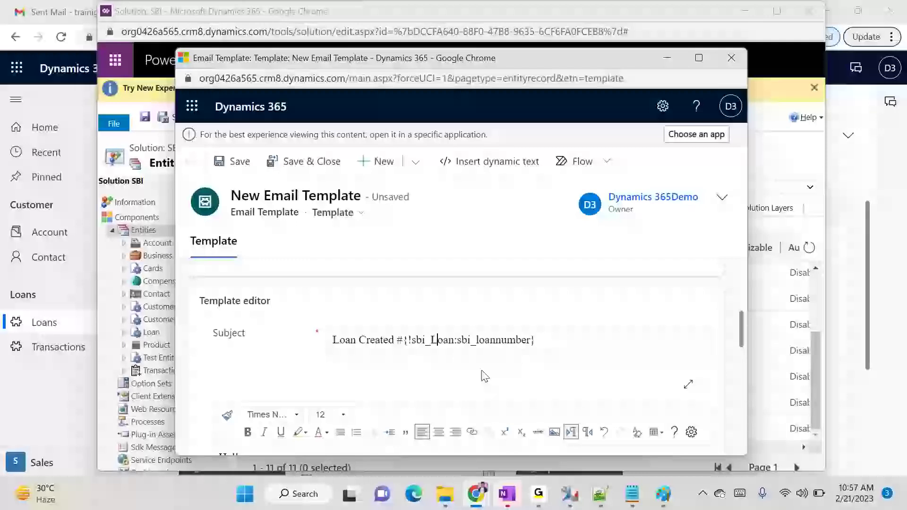
click(241, 166)
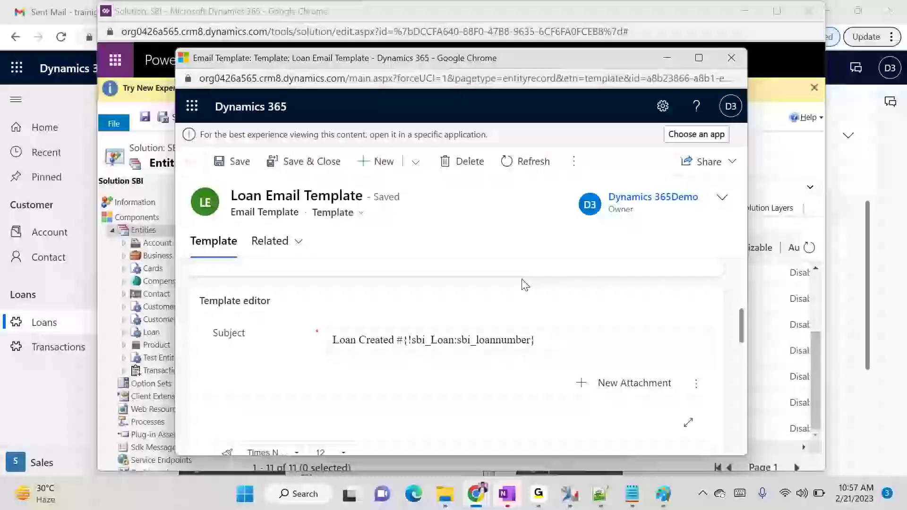
Verify the capital L in sbi_Loan, then save and close the Loan Email Template
scroll(478, 347, up, 2)
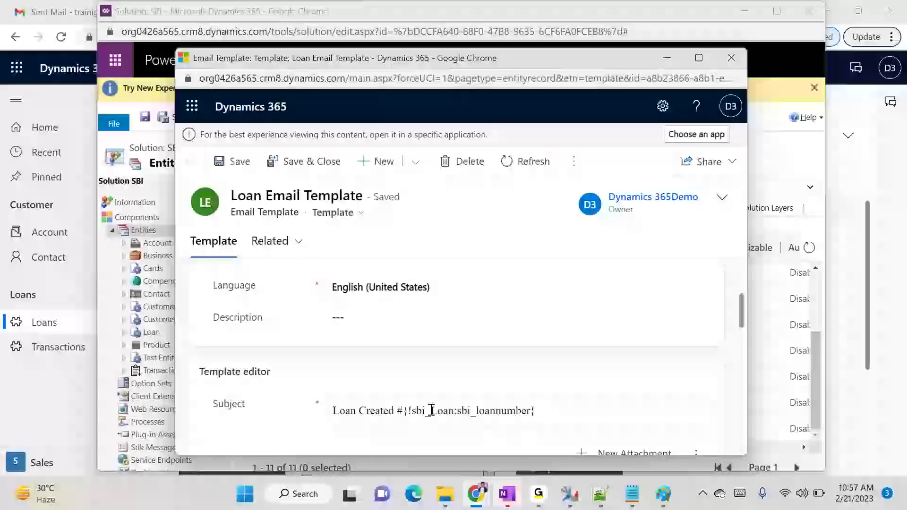
drag(432, 411, 437, 412)
click(438, 412)
click(315, 176)
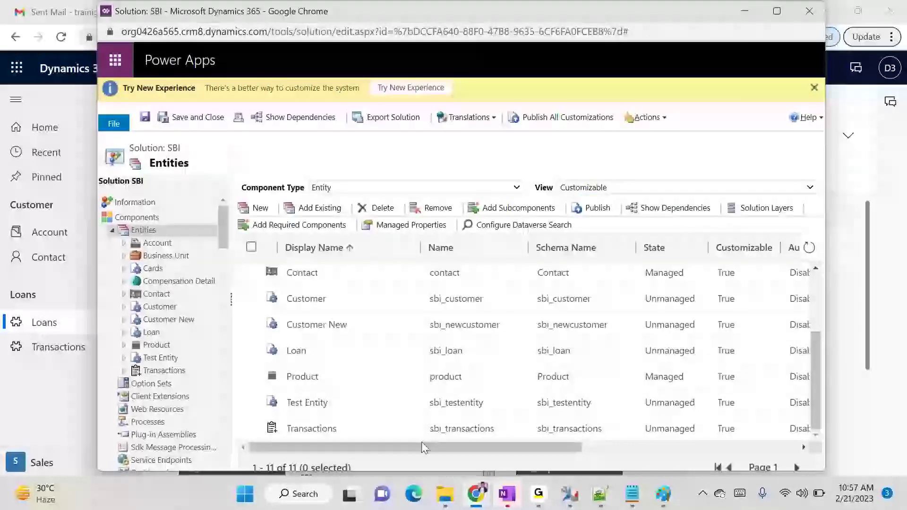
Search 'use email template with custom entity dynamics 365' in a new Chrome tab and open the Adyatantech article
mouse_move(476, 494)
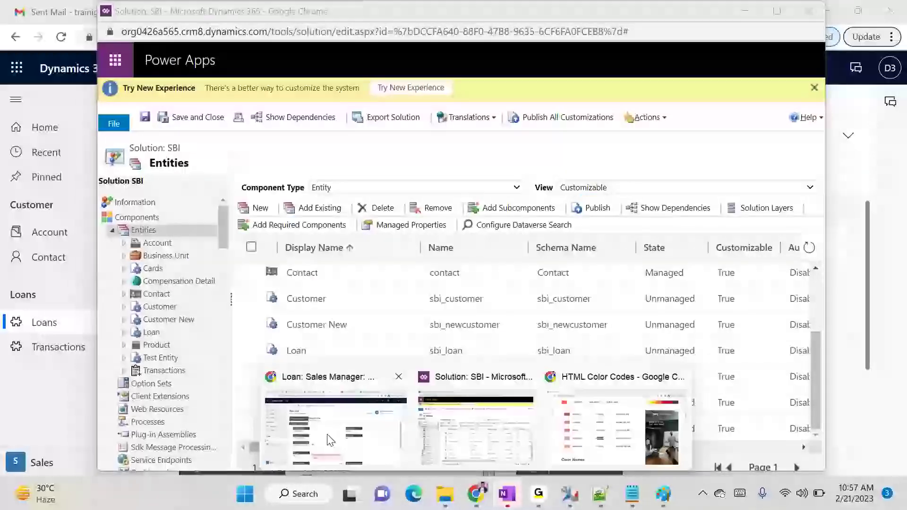
click(328, 437)
click(732, 12)
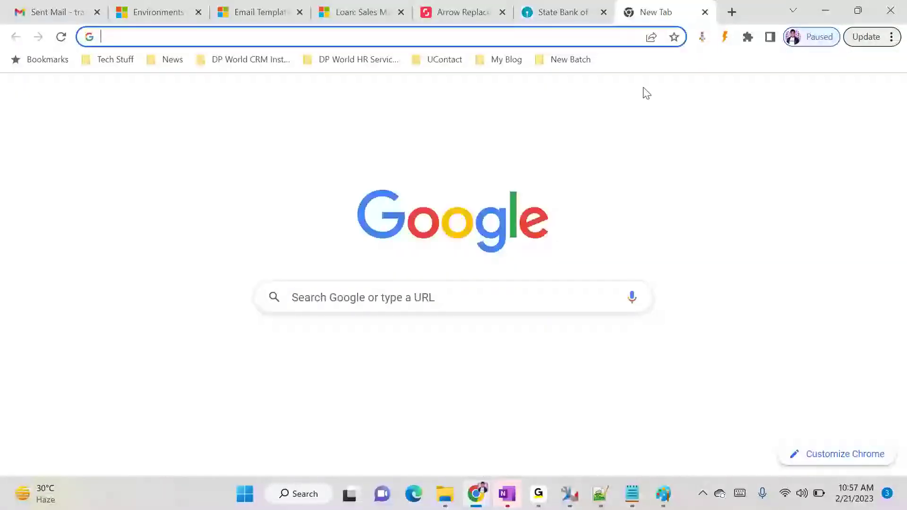
text(use emap)
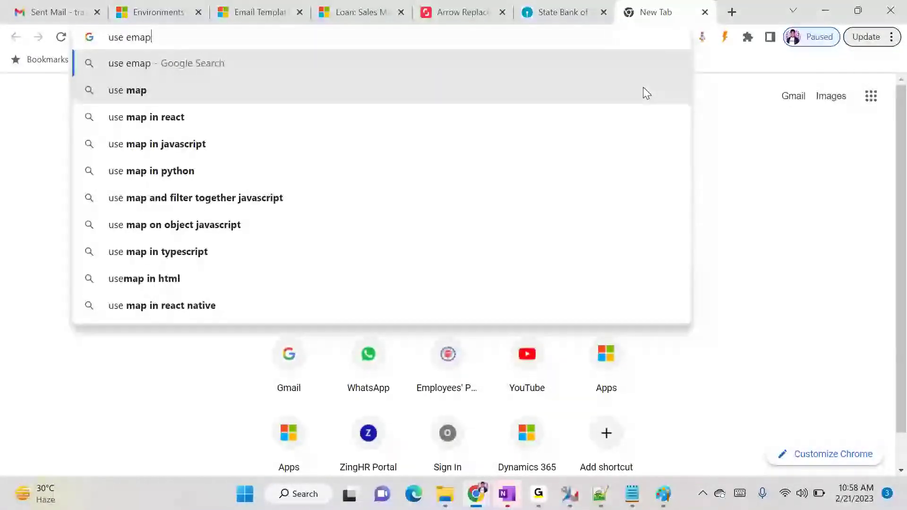
key(BackSpace)
text(il)
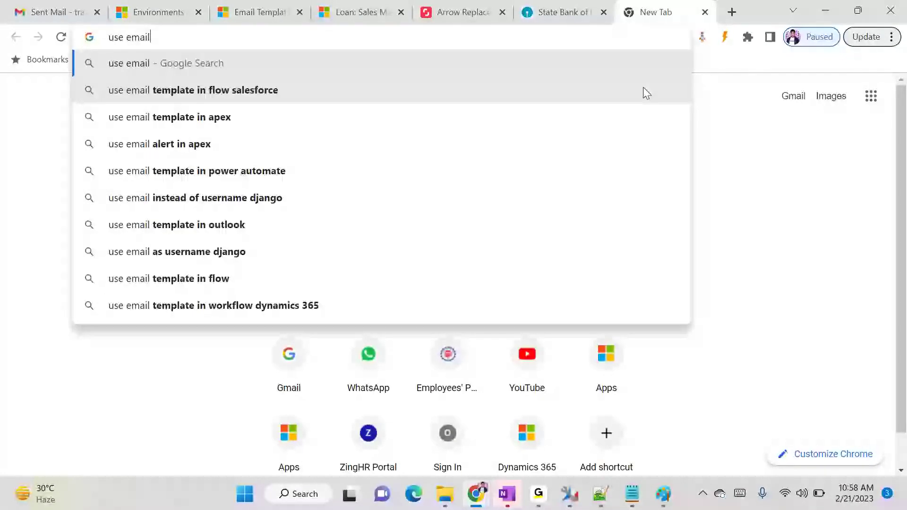
text( te)
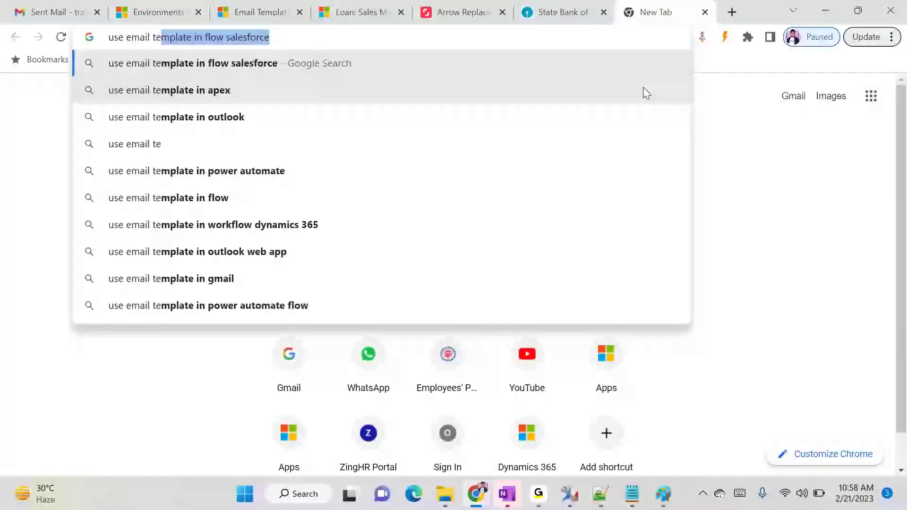
text(mplate wi)
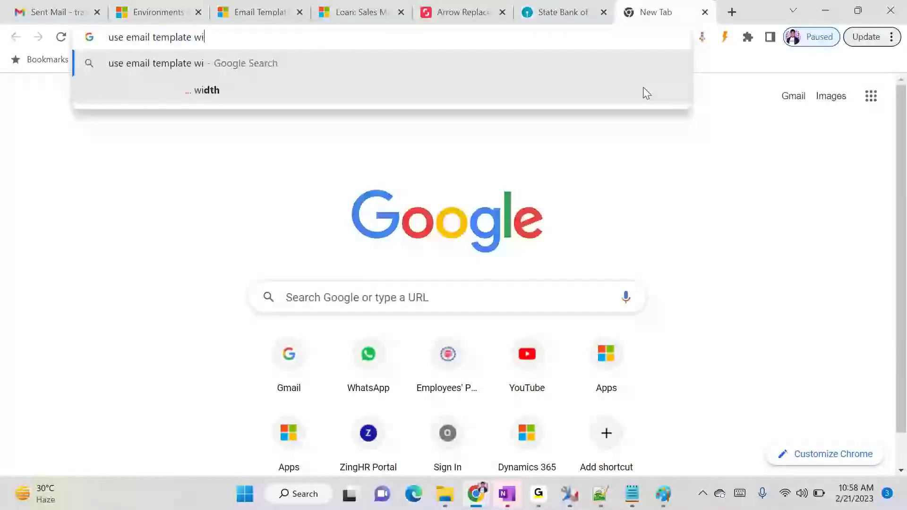
text(th cust)
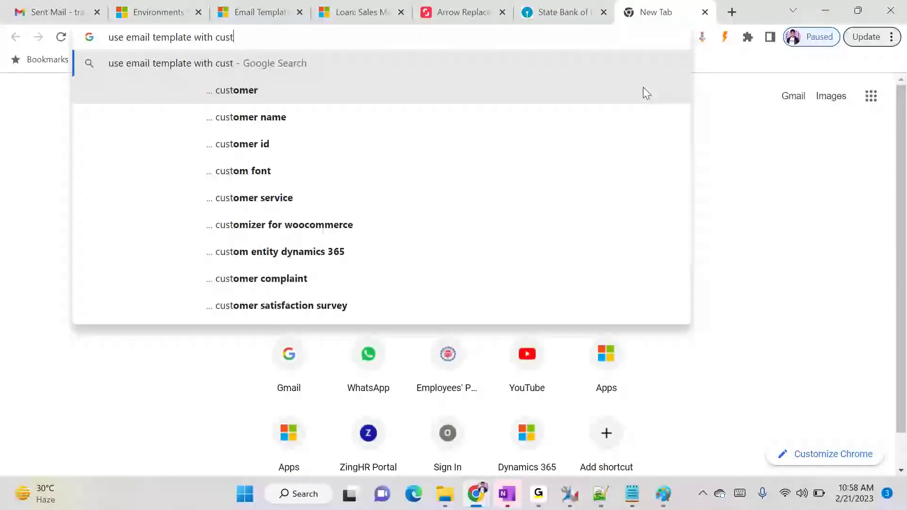
text(om en)
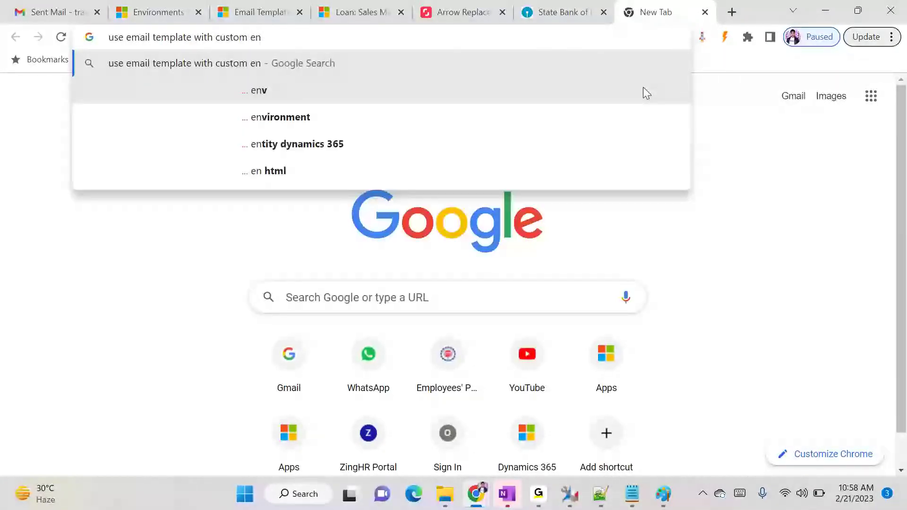
key(Down)
key(Down)
key(Down)
key(Return)
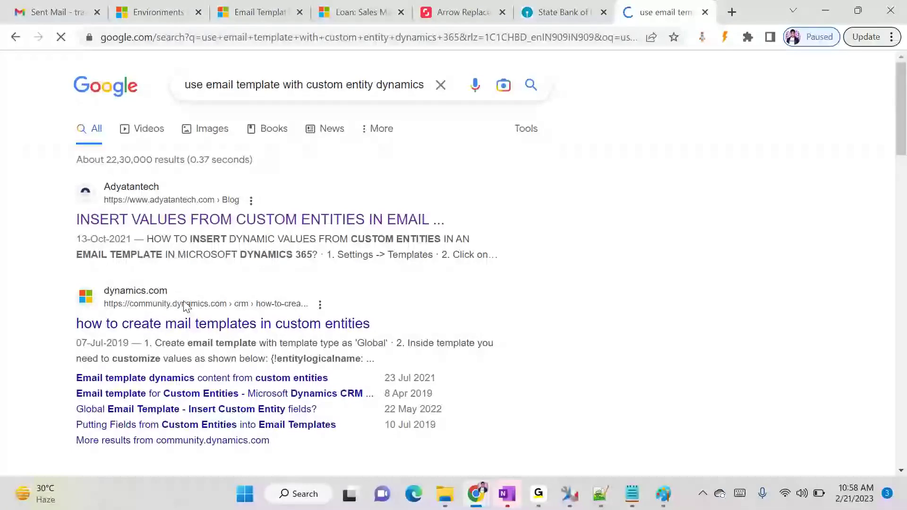
click(214, 221)
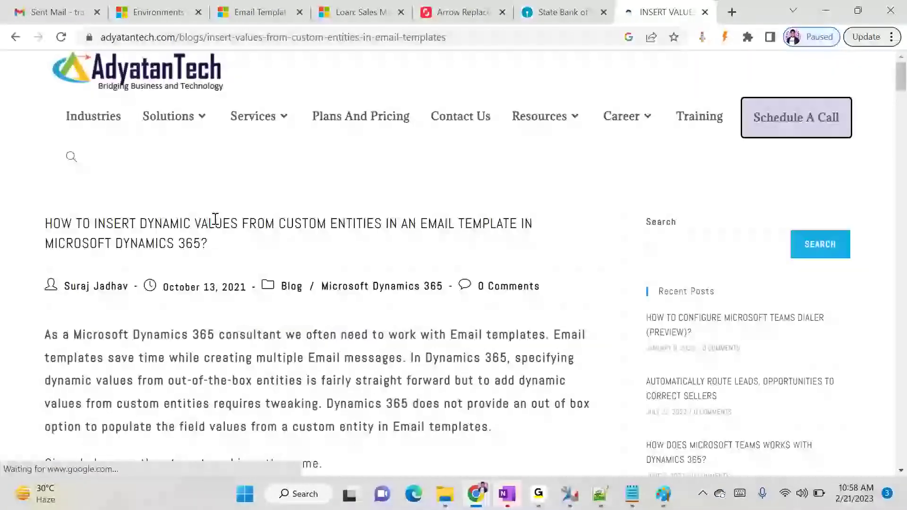
Find the syntax table and highlight the Single Line of Text row's syntax and new_leadname example
scroll(249, 277, down, 15)
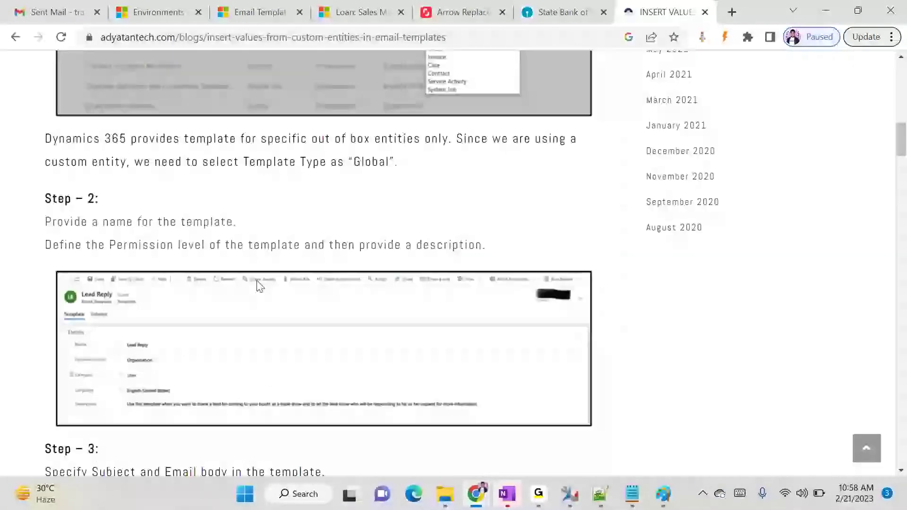
scroll(263, 288, down, 15)
scroll(263, 285, up, 3)
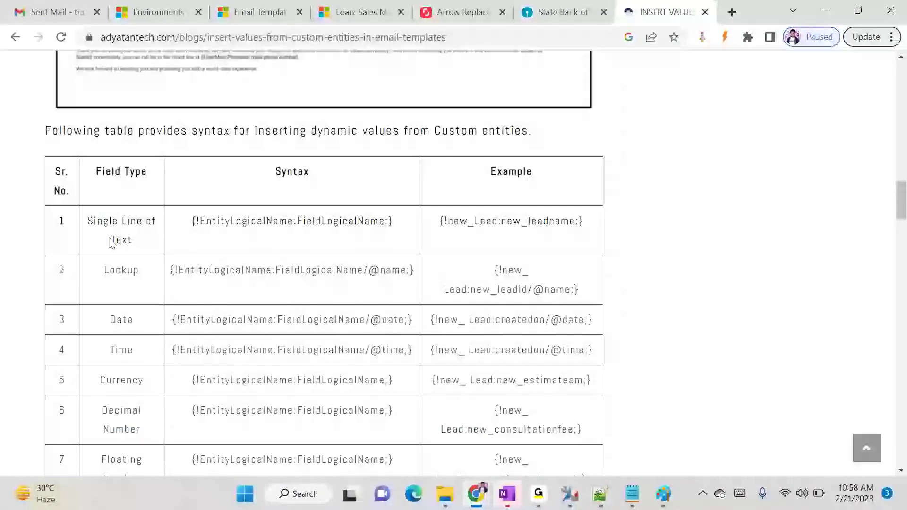
drag(94, 218, 128, 236)
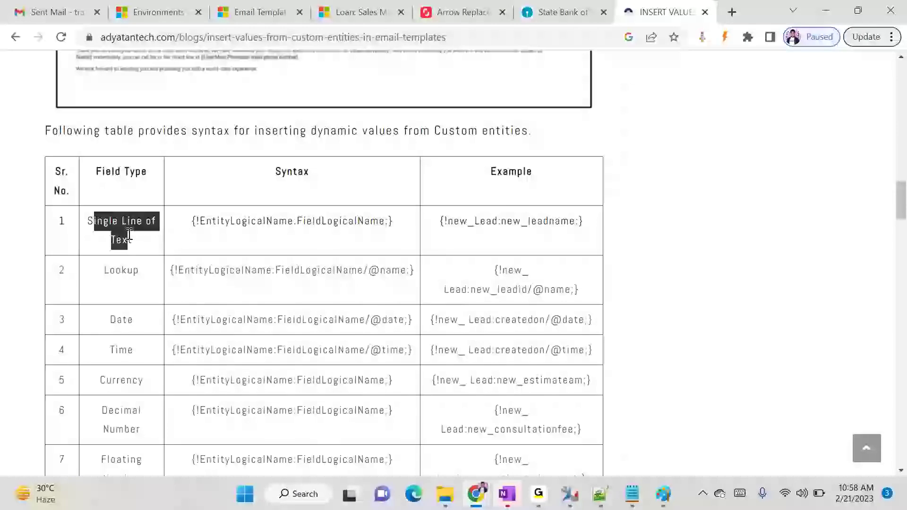
click(128, 233)
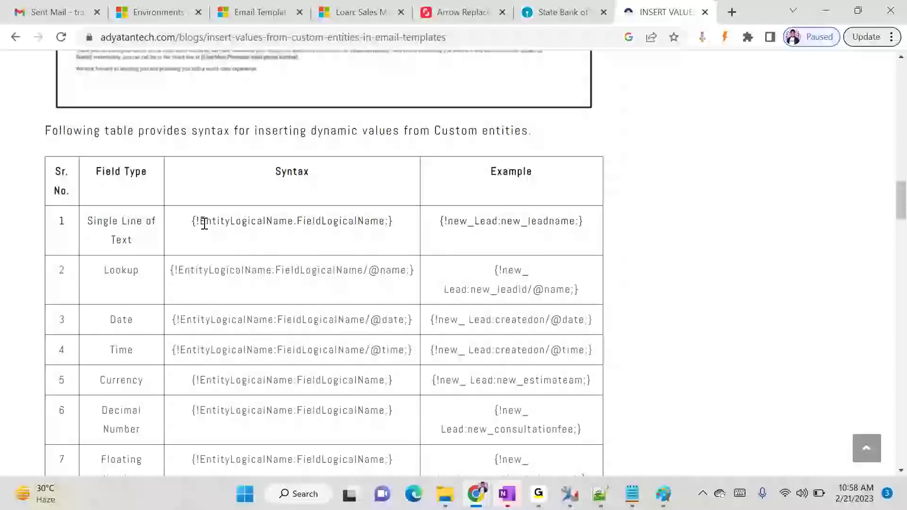
drag(197, 221, 378, 233)
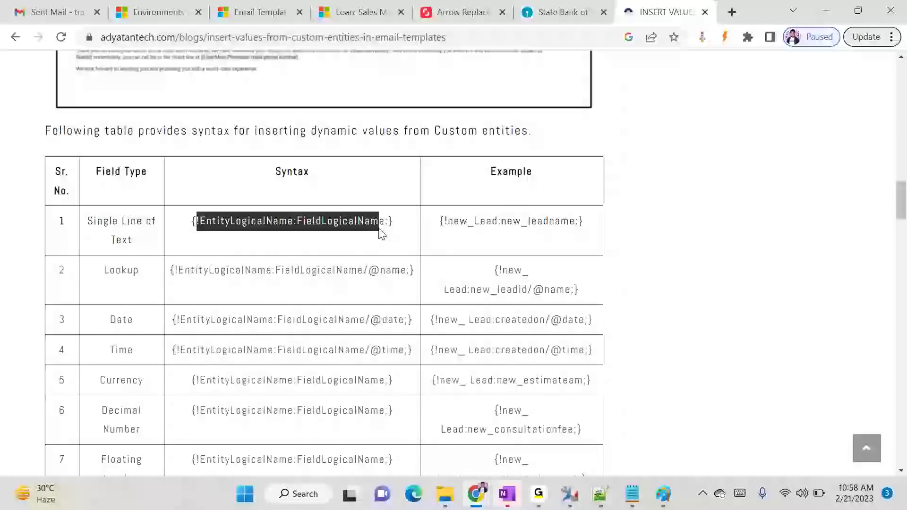
click(458, 217)
drag(512, 221, 565, 225)
click(564, 224)
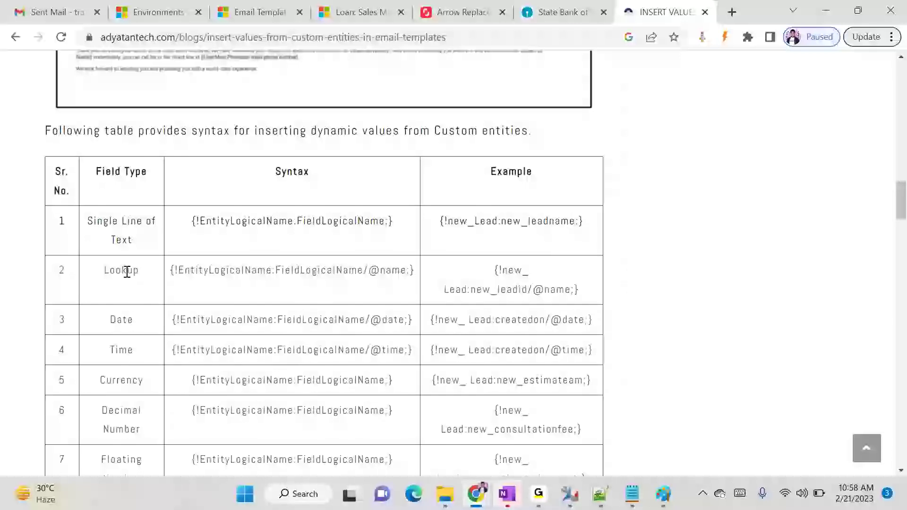
double_click(127, 273)
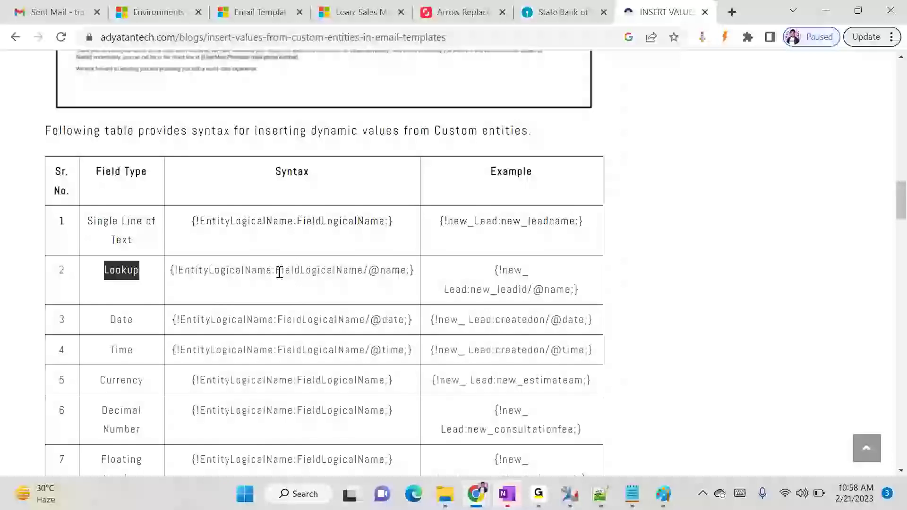
double_click(391, 272)
click(156, 336)
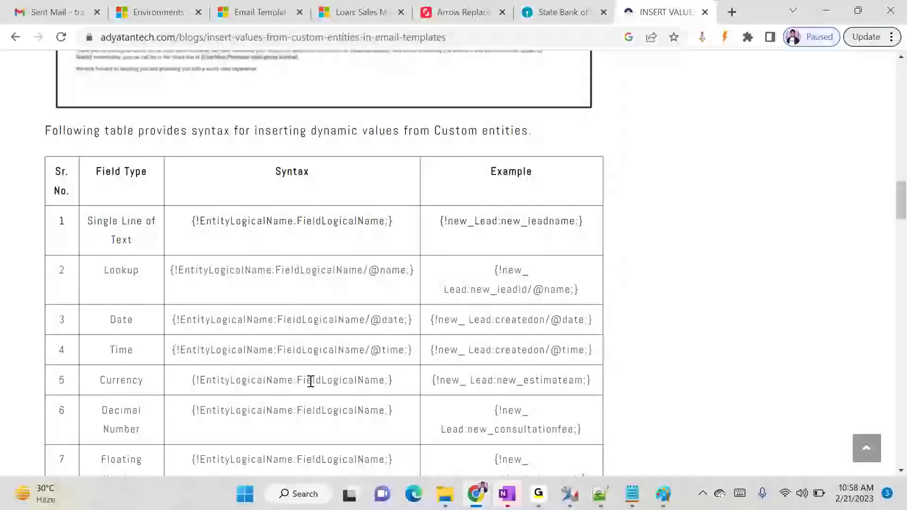
scroll(279, 380, down, 1)
scroll(167, 420, down, 1)
scroll(166, 418, up, 1)
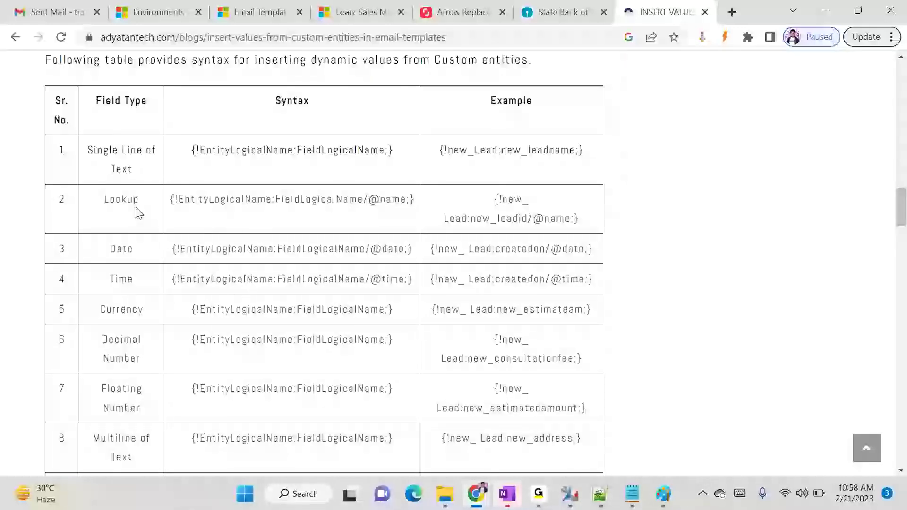
scroll(248, 313, down, 3)
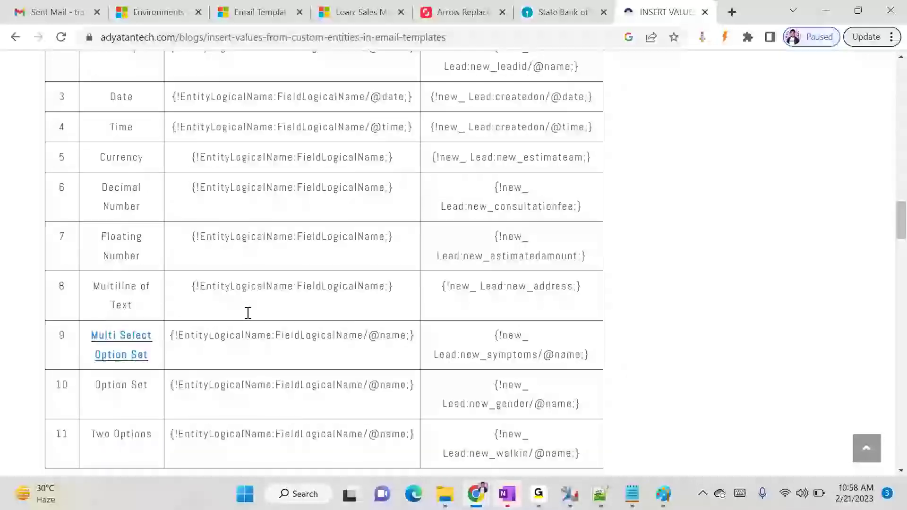
click(357, 37)
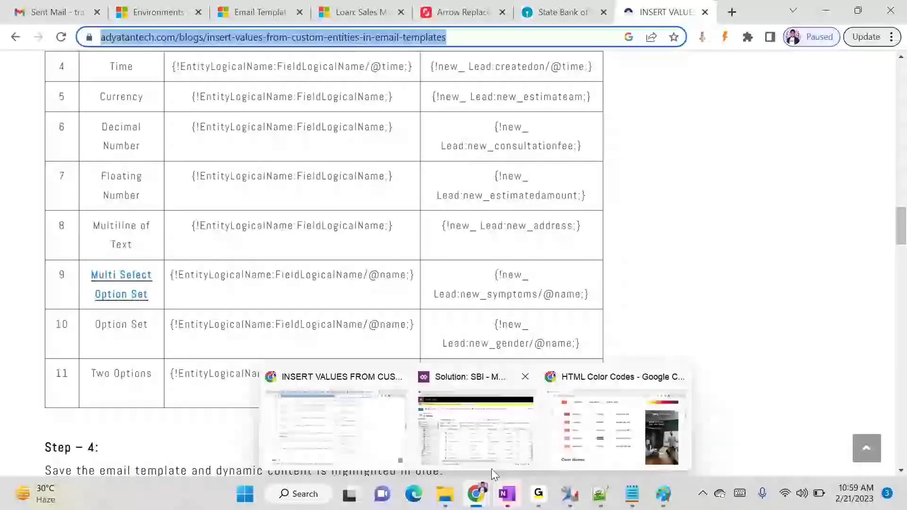
click(539, 494)
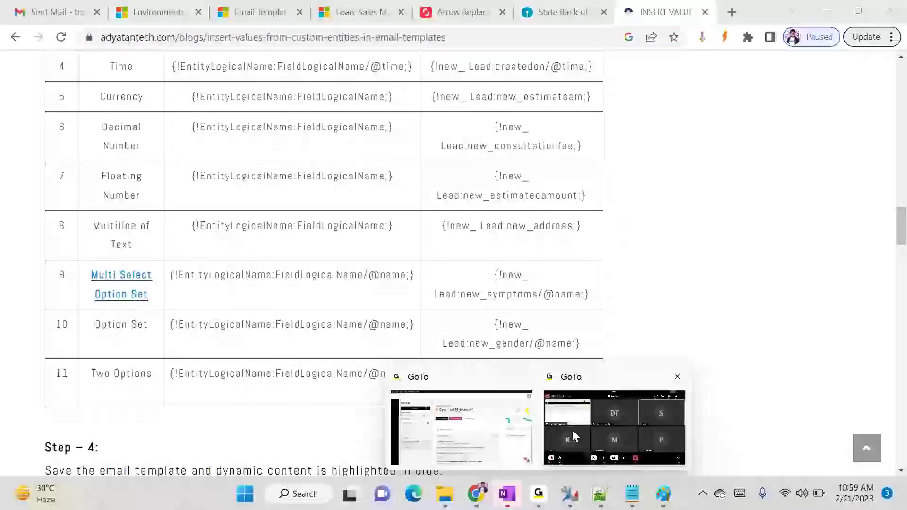
click(595, 415)
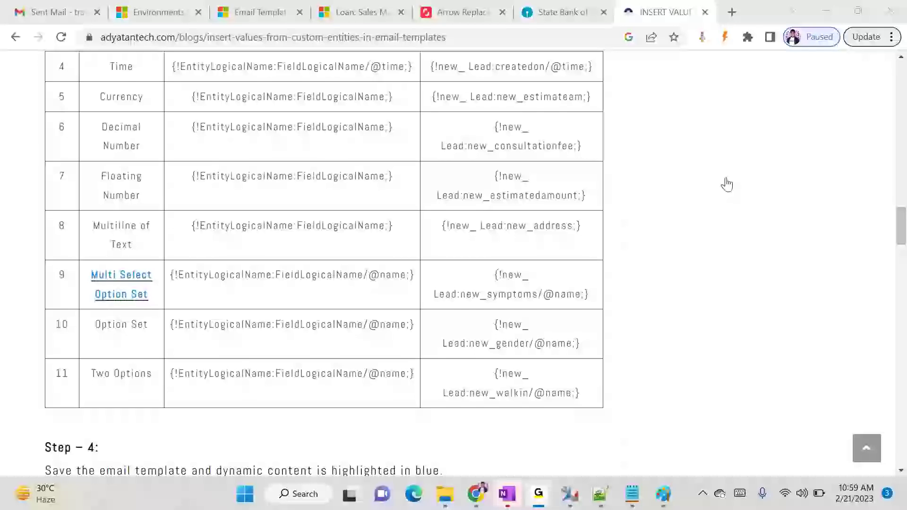
mouse_move(477, 494)
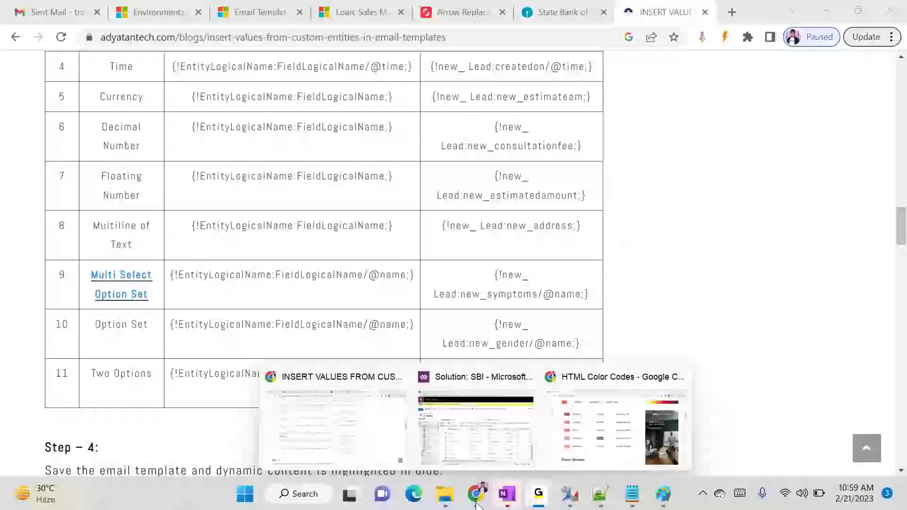
click(366, 442)
scroll(444, 245, down, 12)
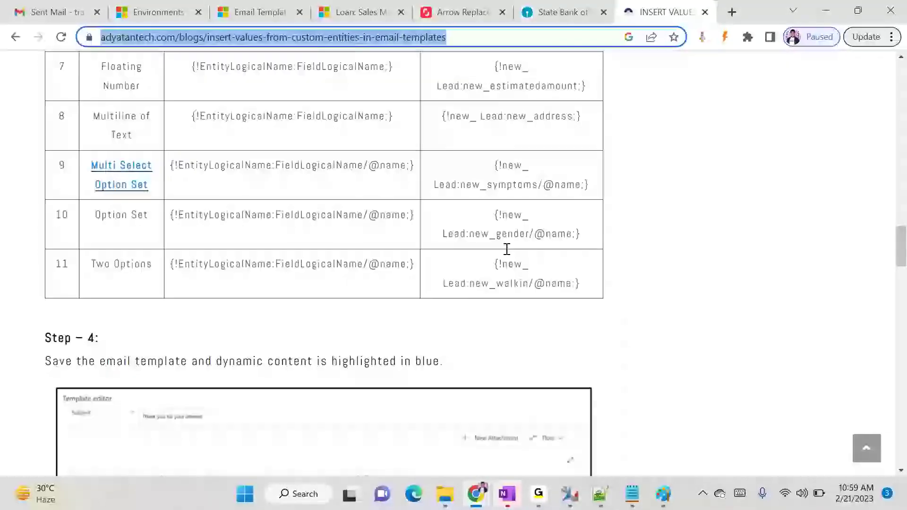
scroll(506, 250, up, 20)
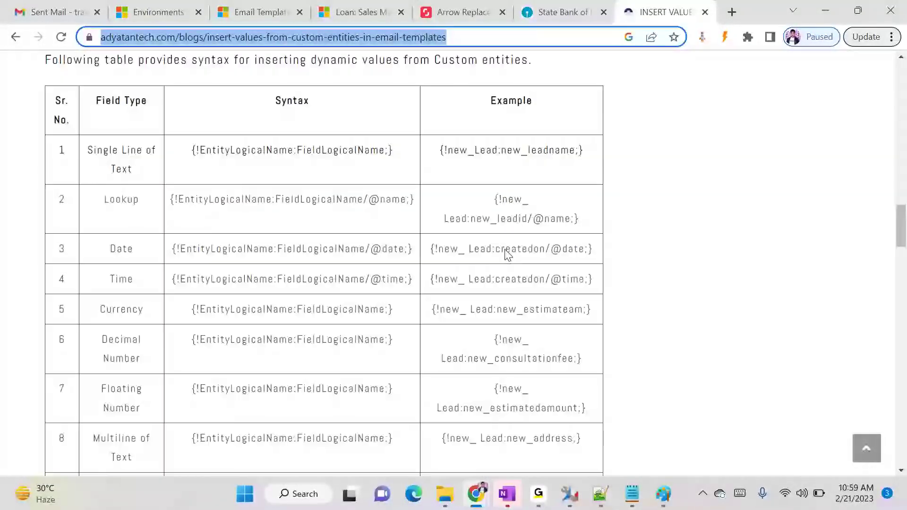
scroll(501, 231, up, 7)
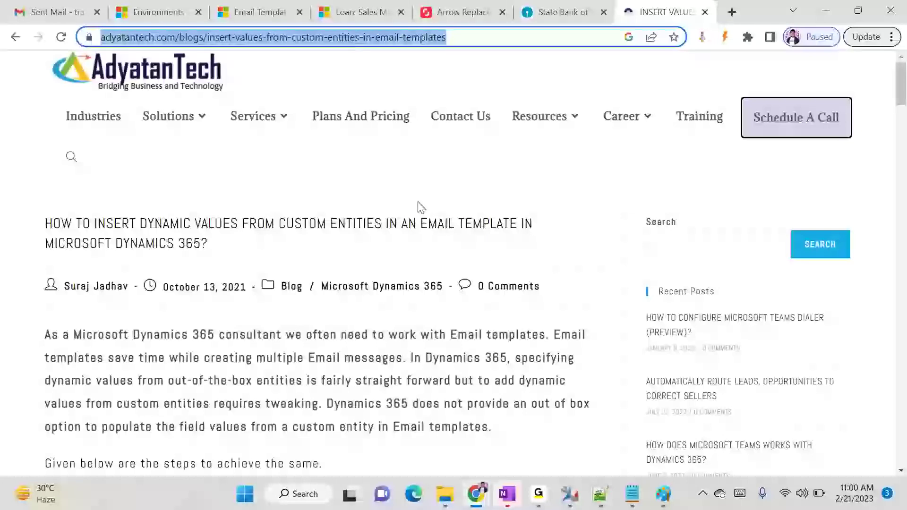
mouse_move(529, 497)
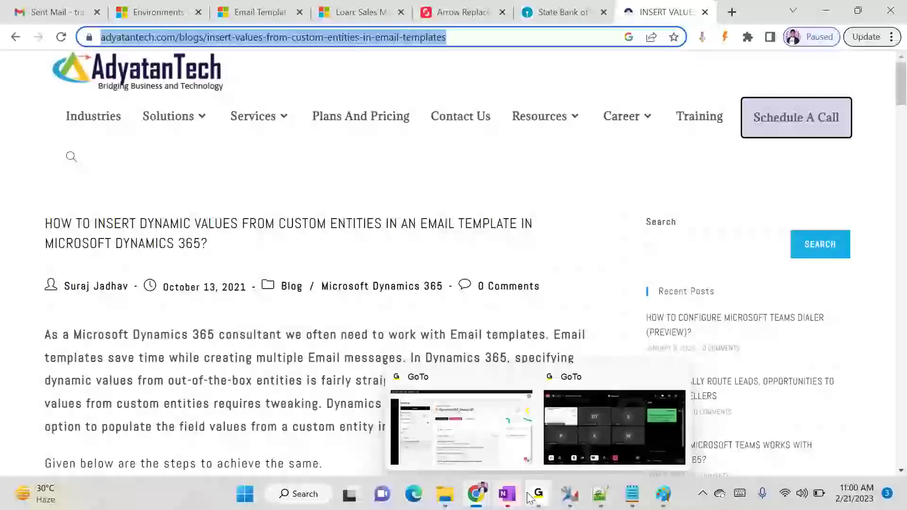